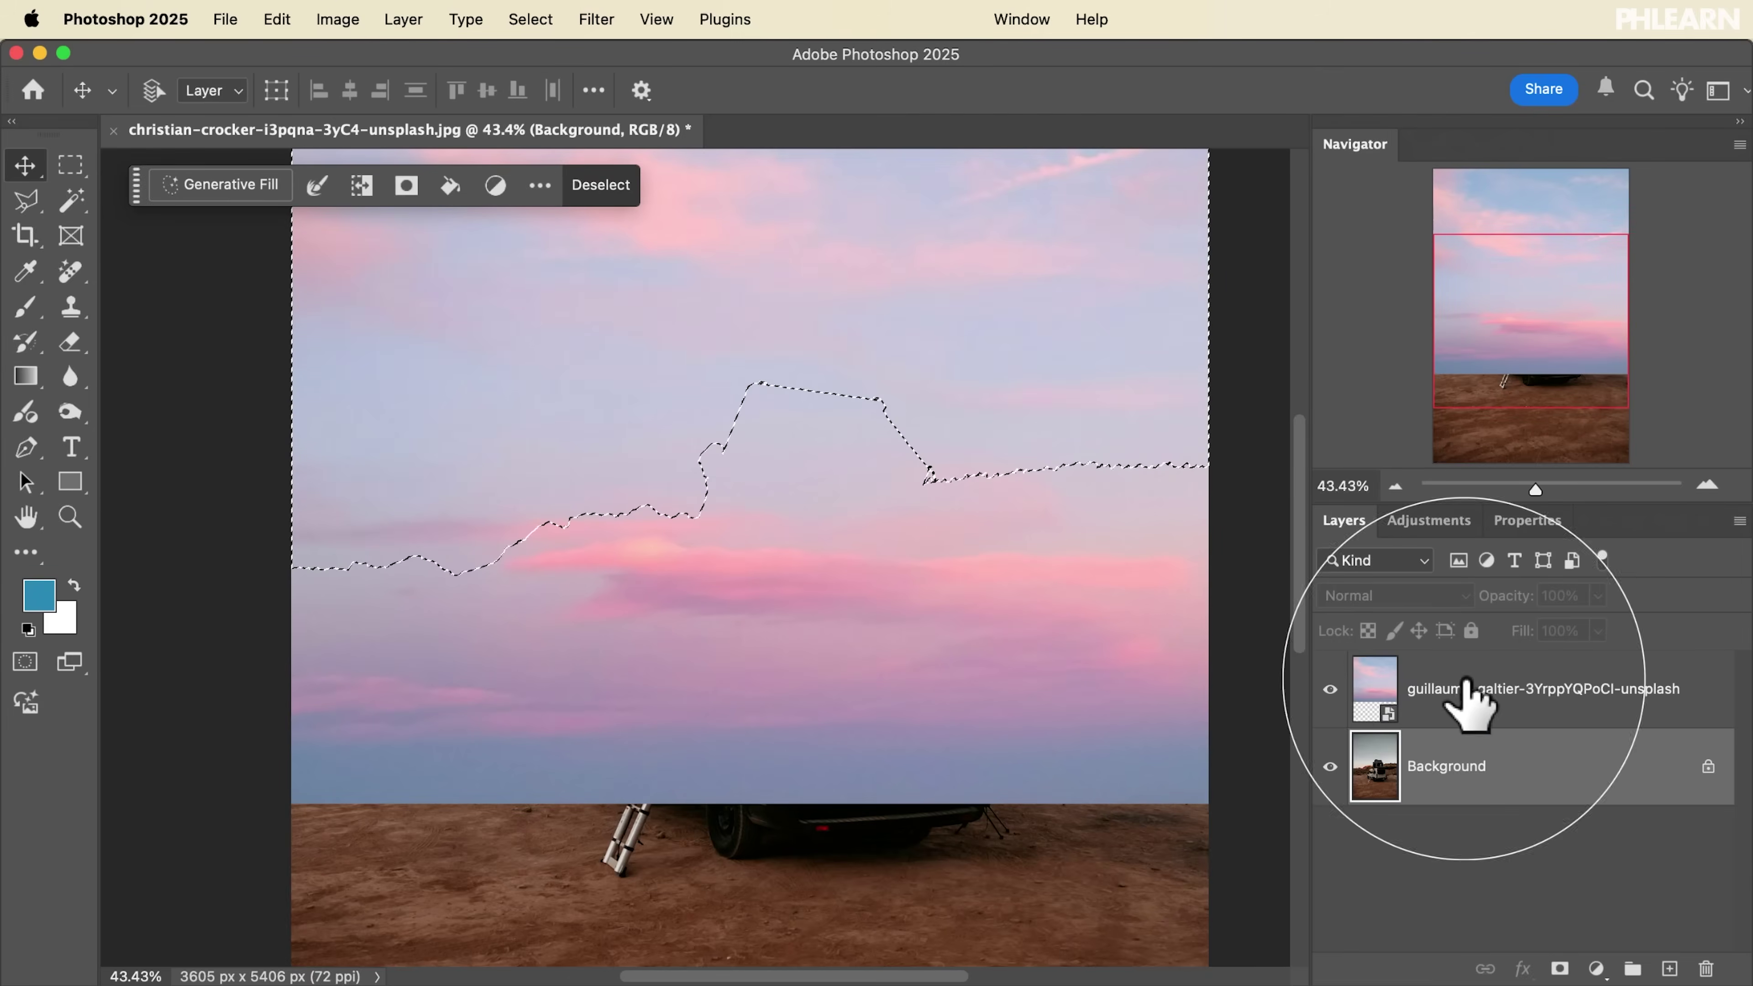
Step: Mask the sky layer with the active selection and split its Current Layer white Blend If slider to fade the highlights
click(1550, 963)
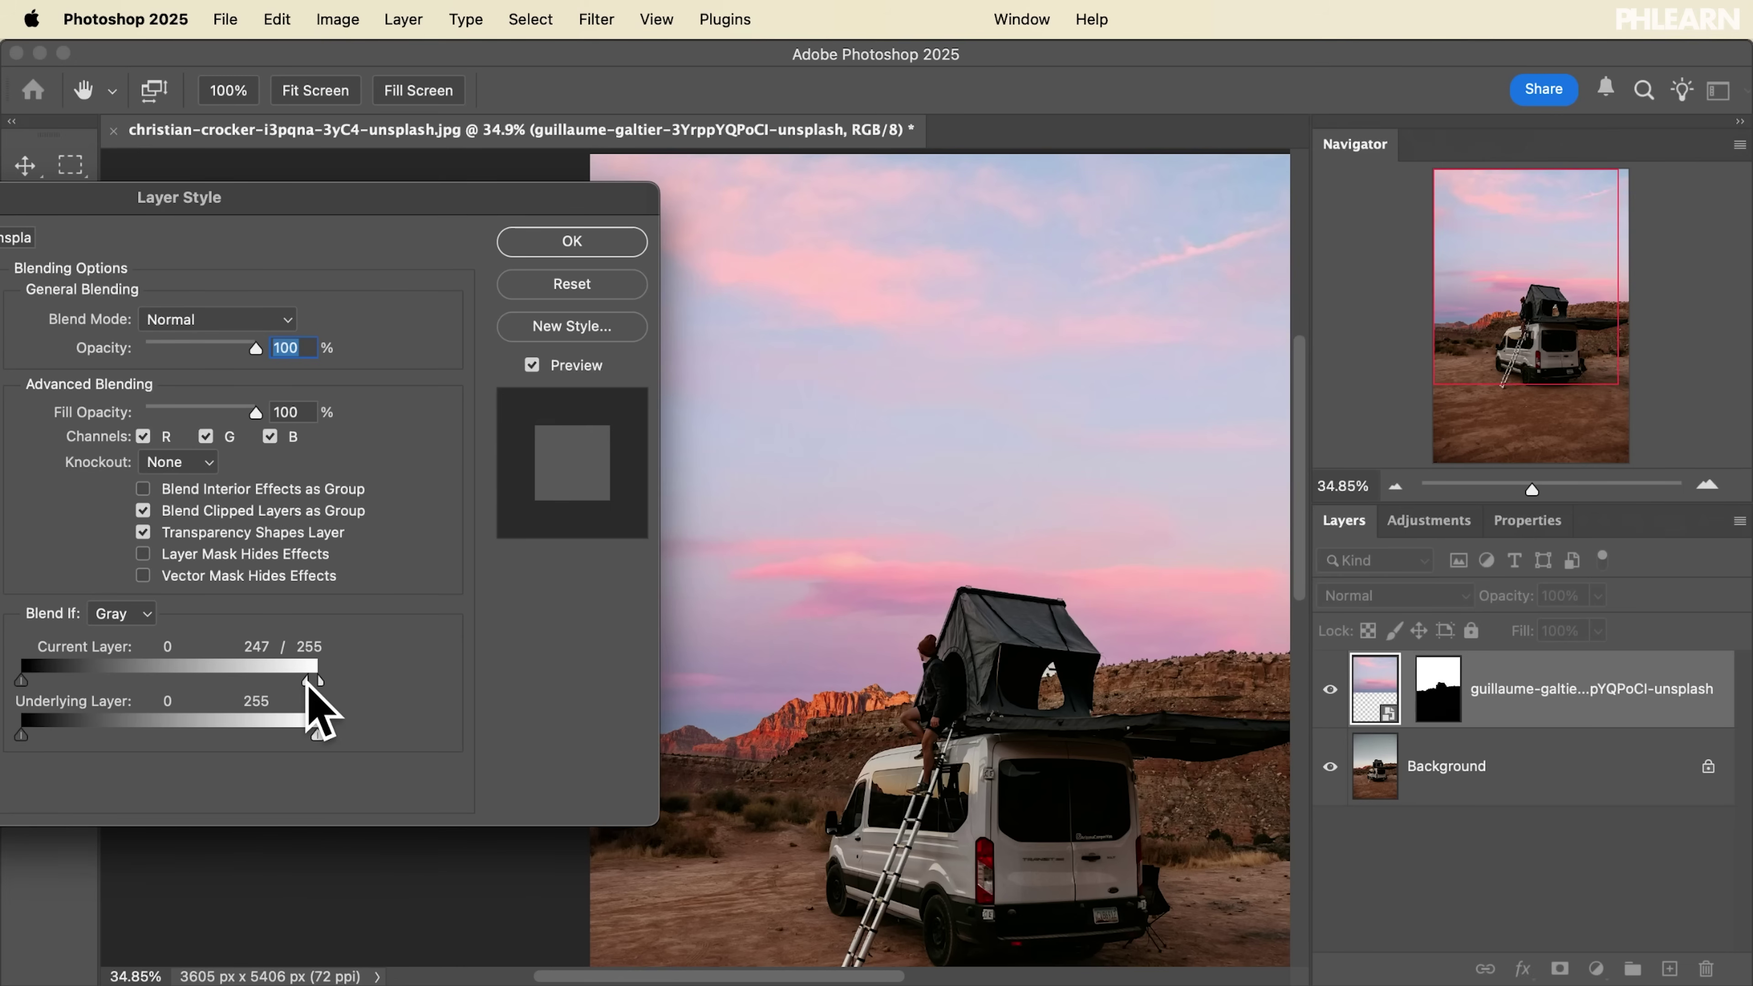
drag(262, 680, 169, 674)
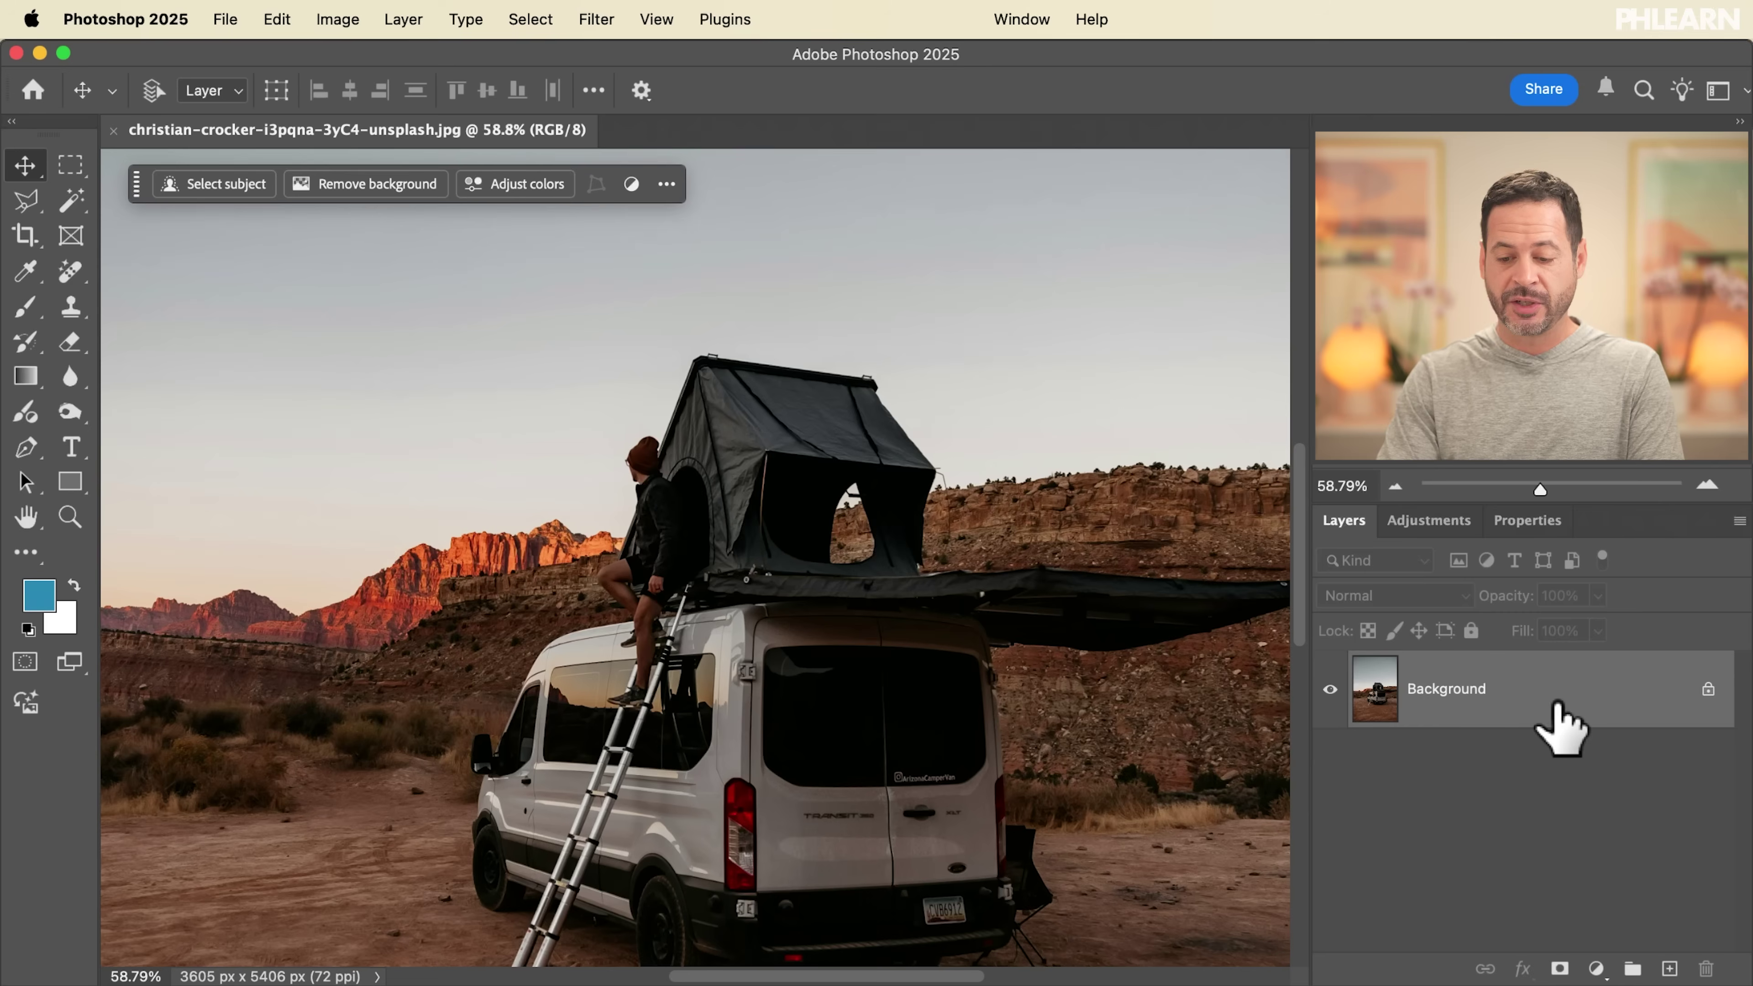
Step: Draw a linear gradient with the black-to-white Basics preset from the top of the van photo to its bottom
key(super+0)
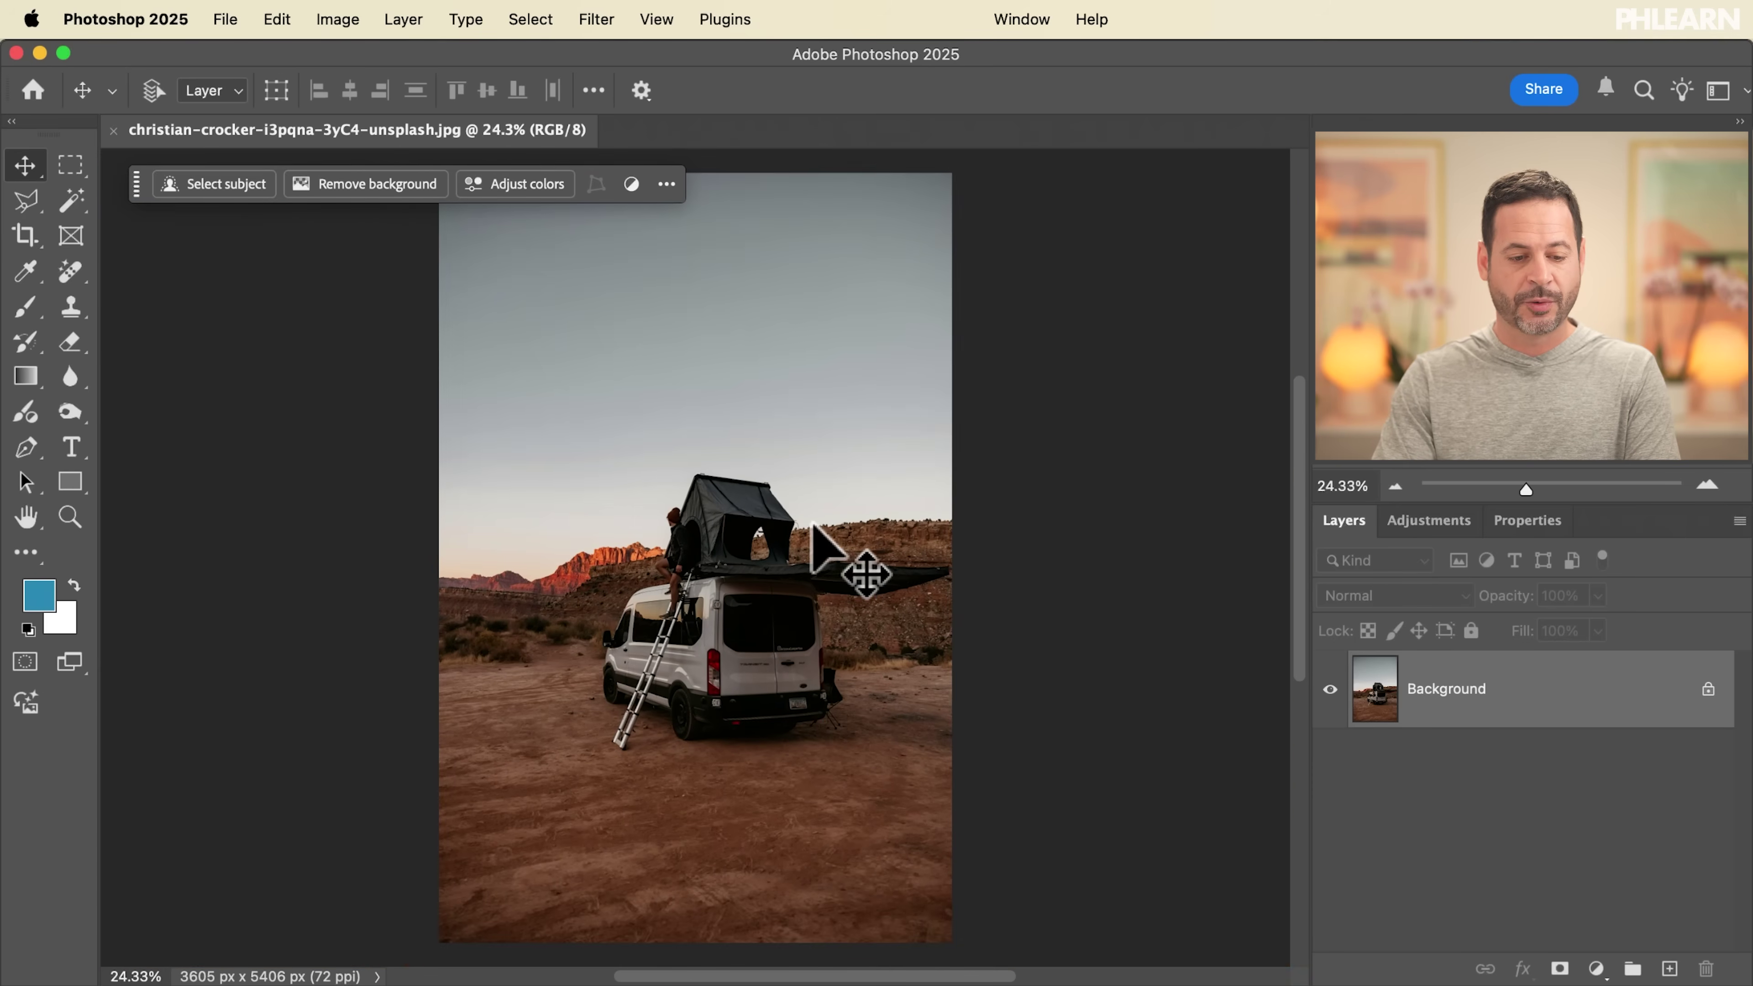
click(25, 375)
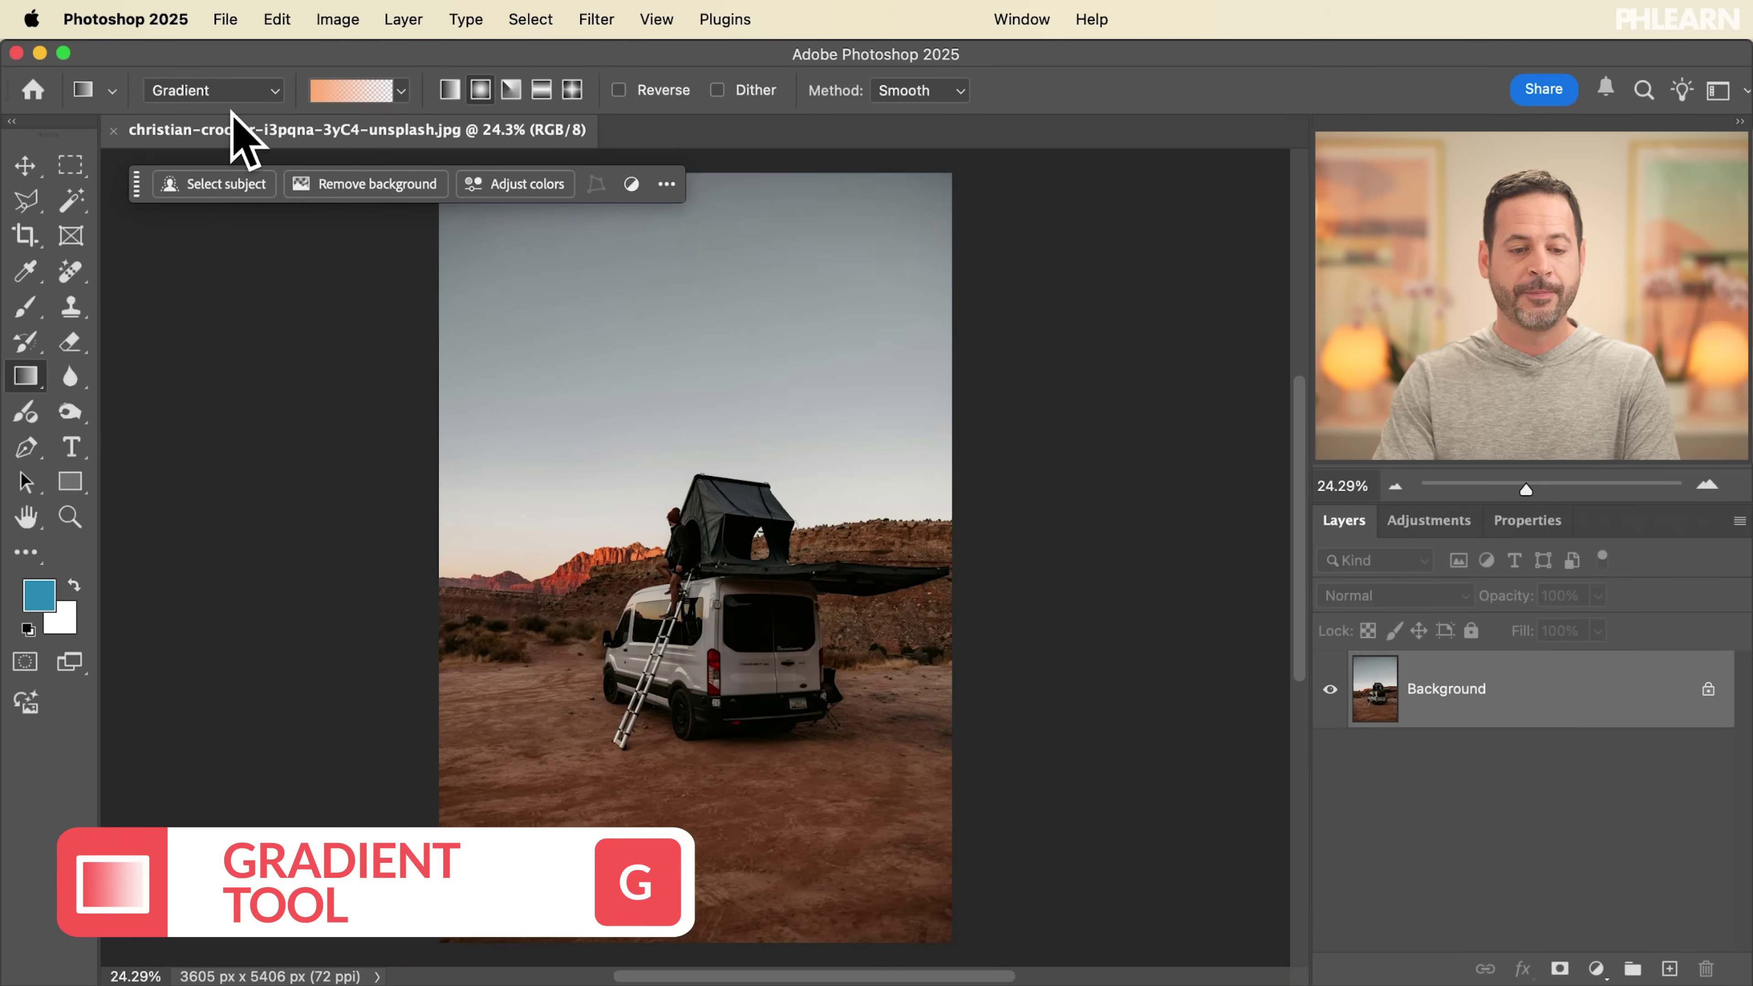
click(401, 90)
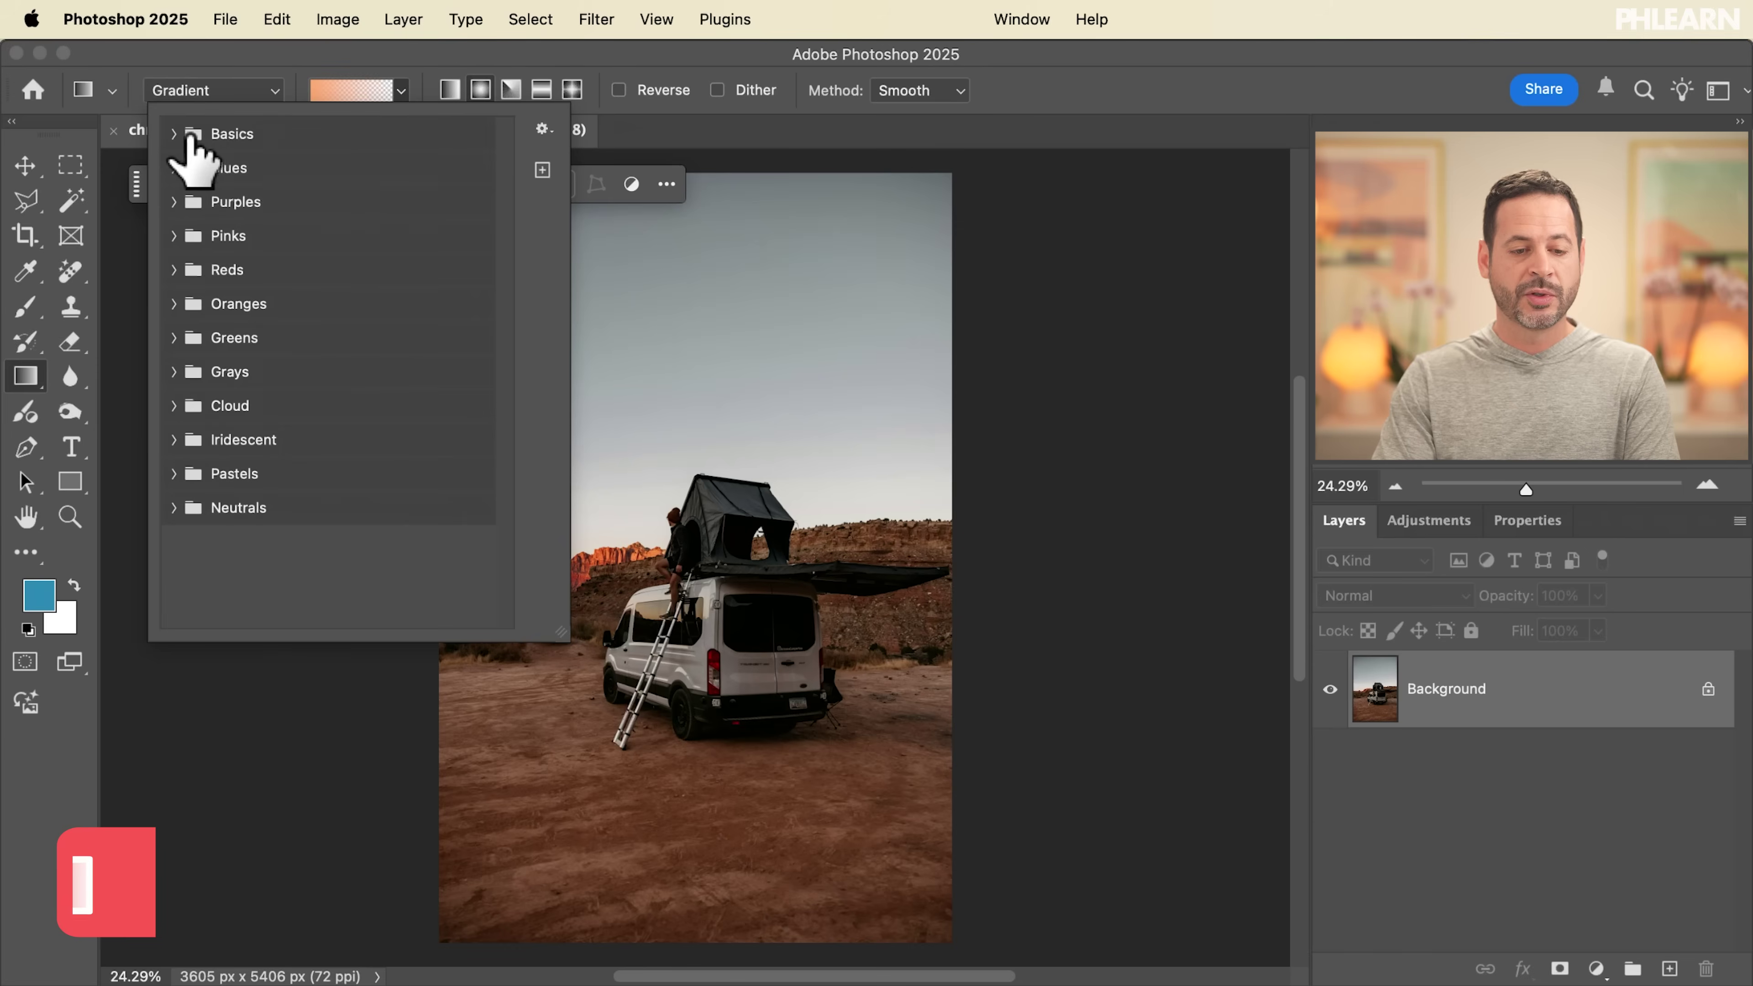
click(193, 133)
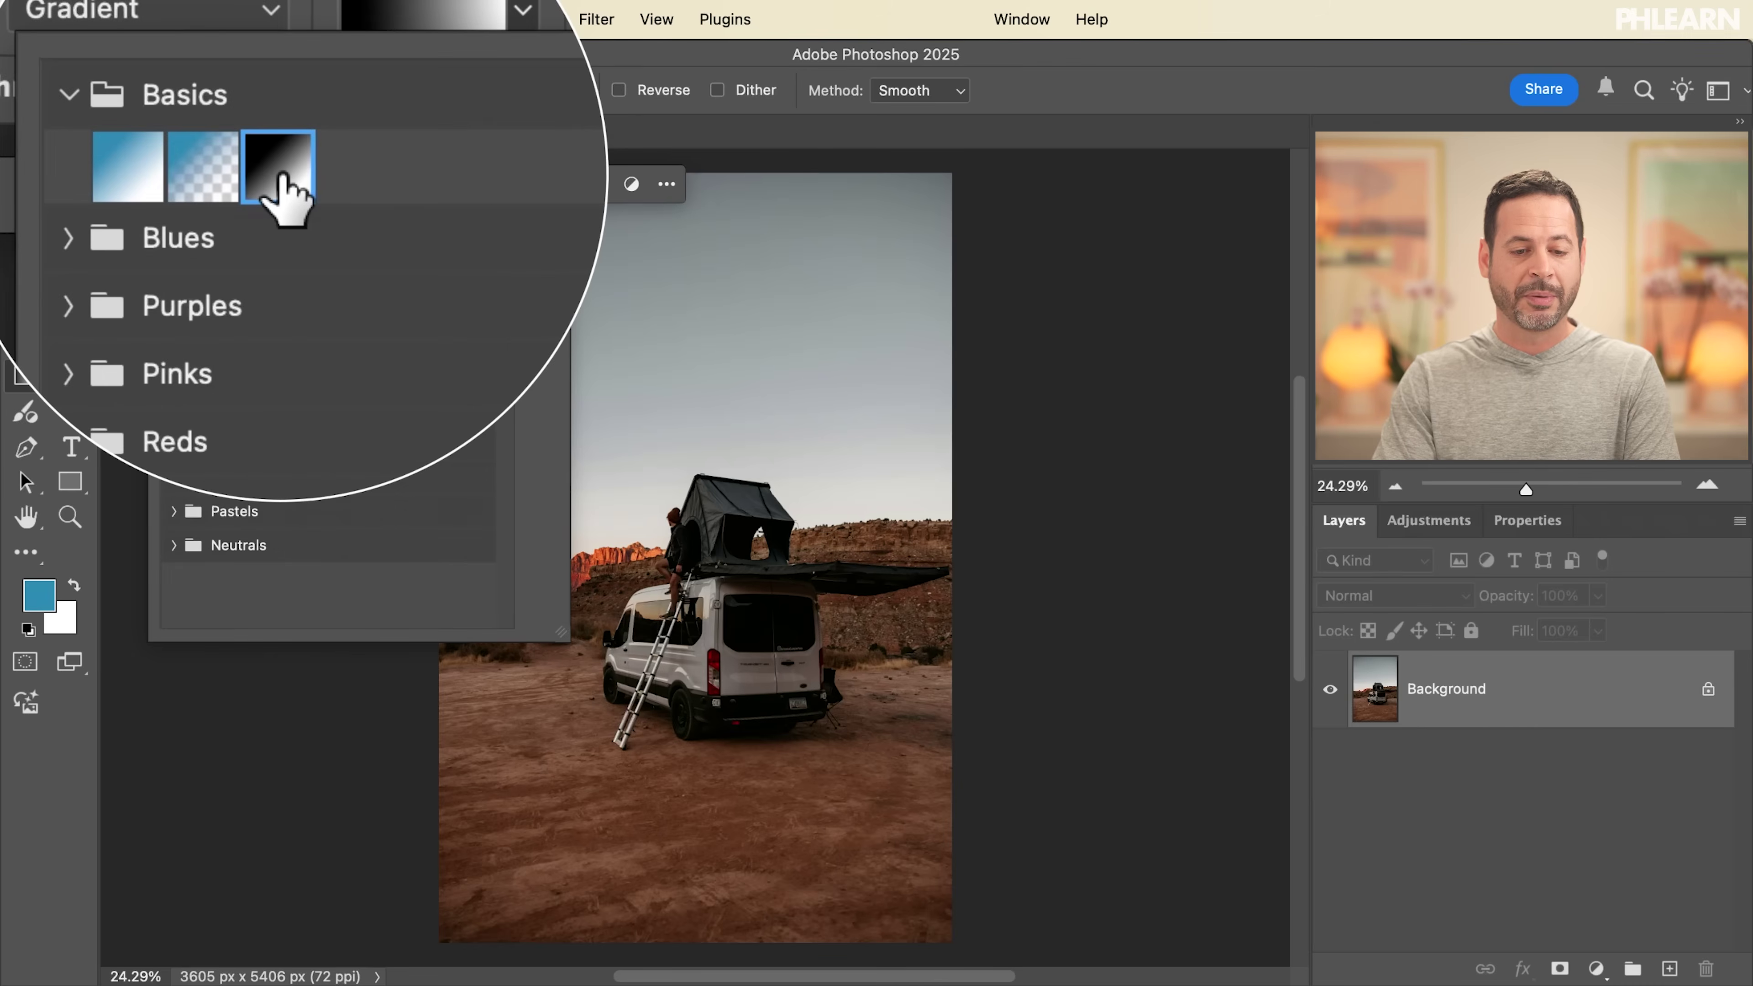
click(484, 44)
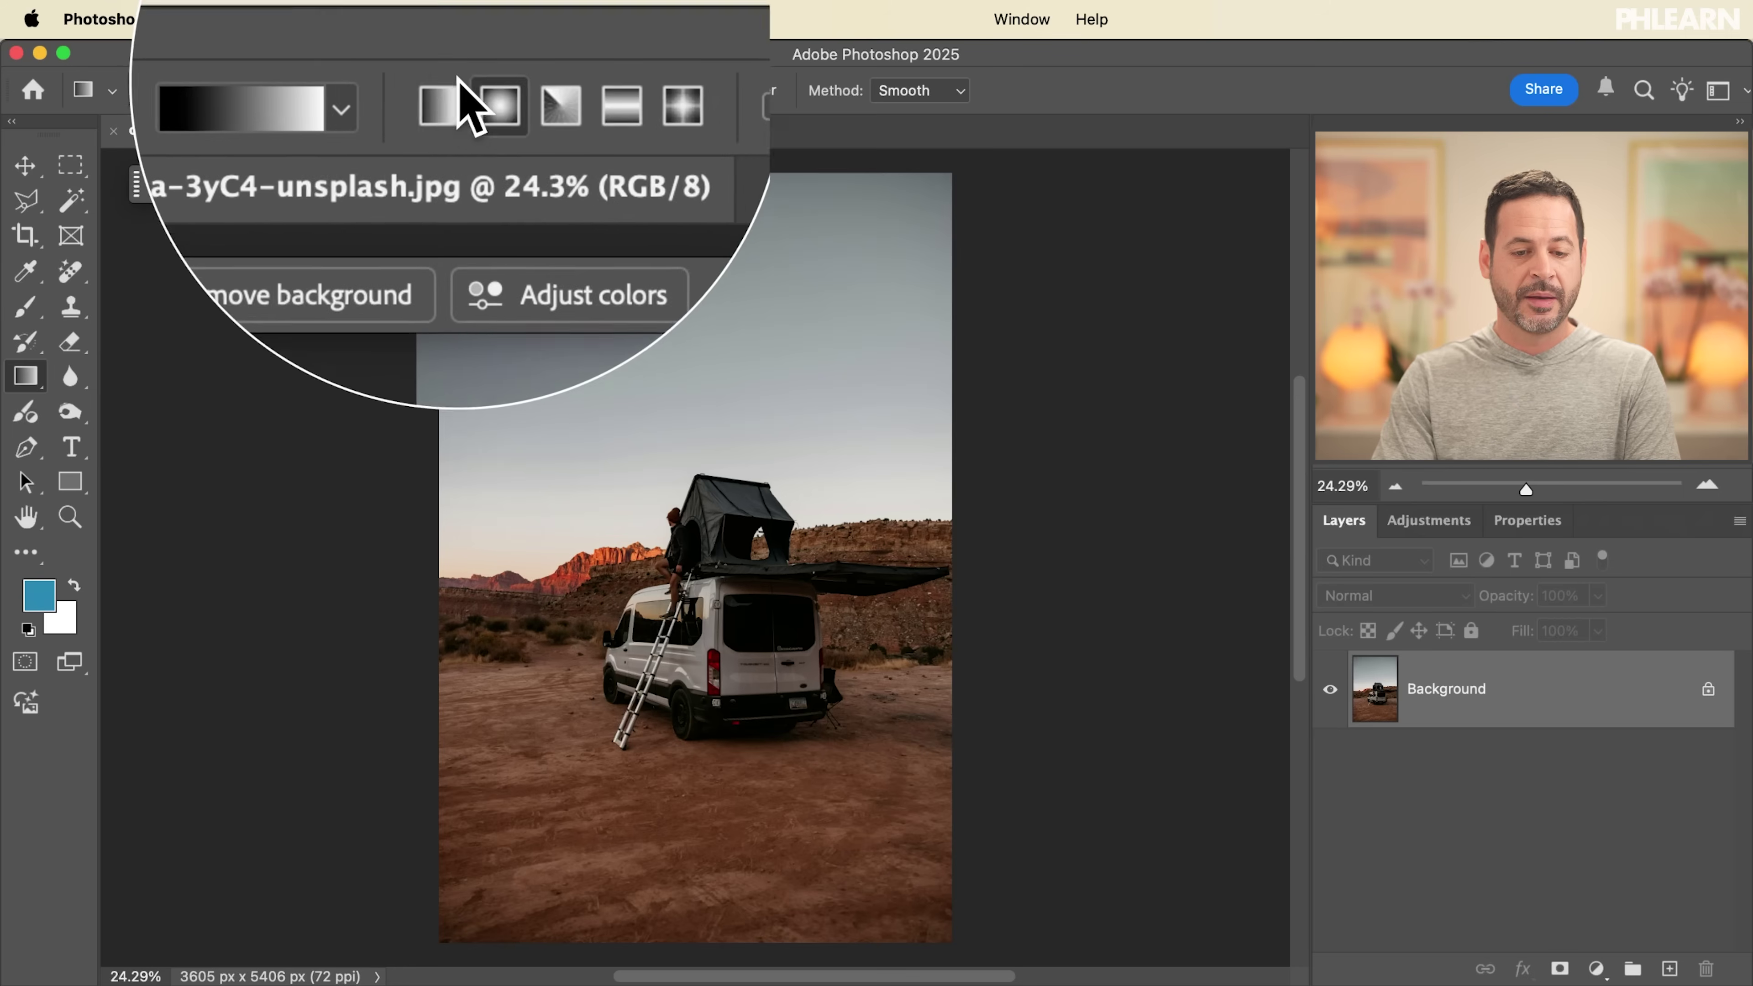
drag(742, 207, 751, 918)
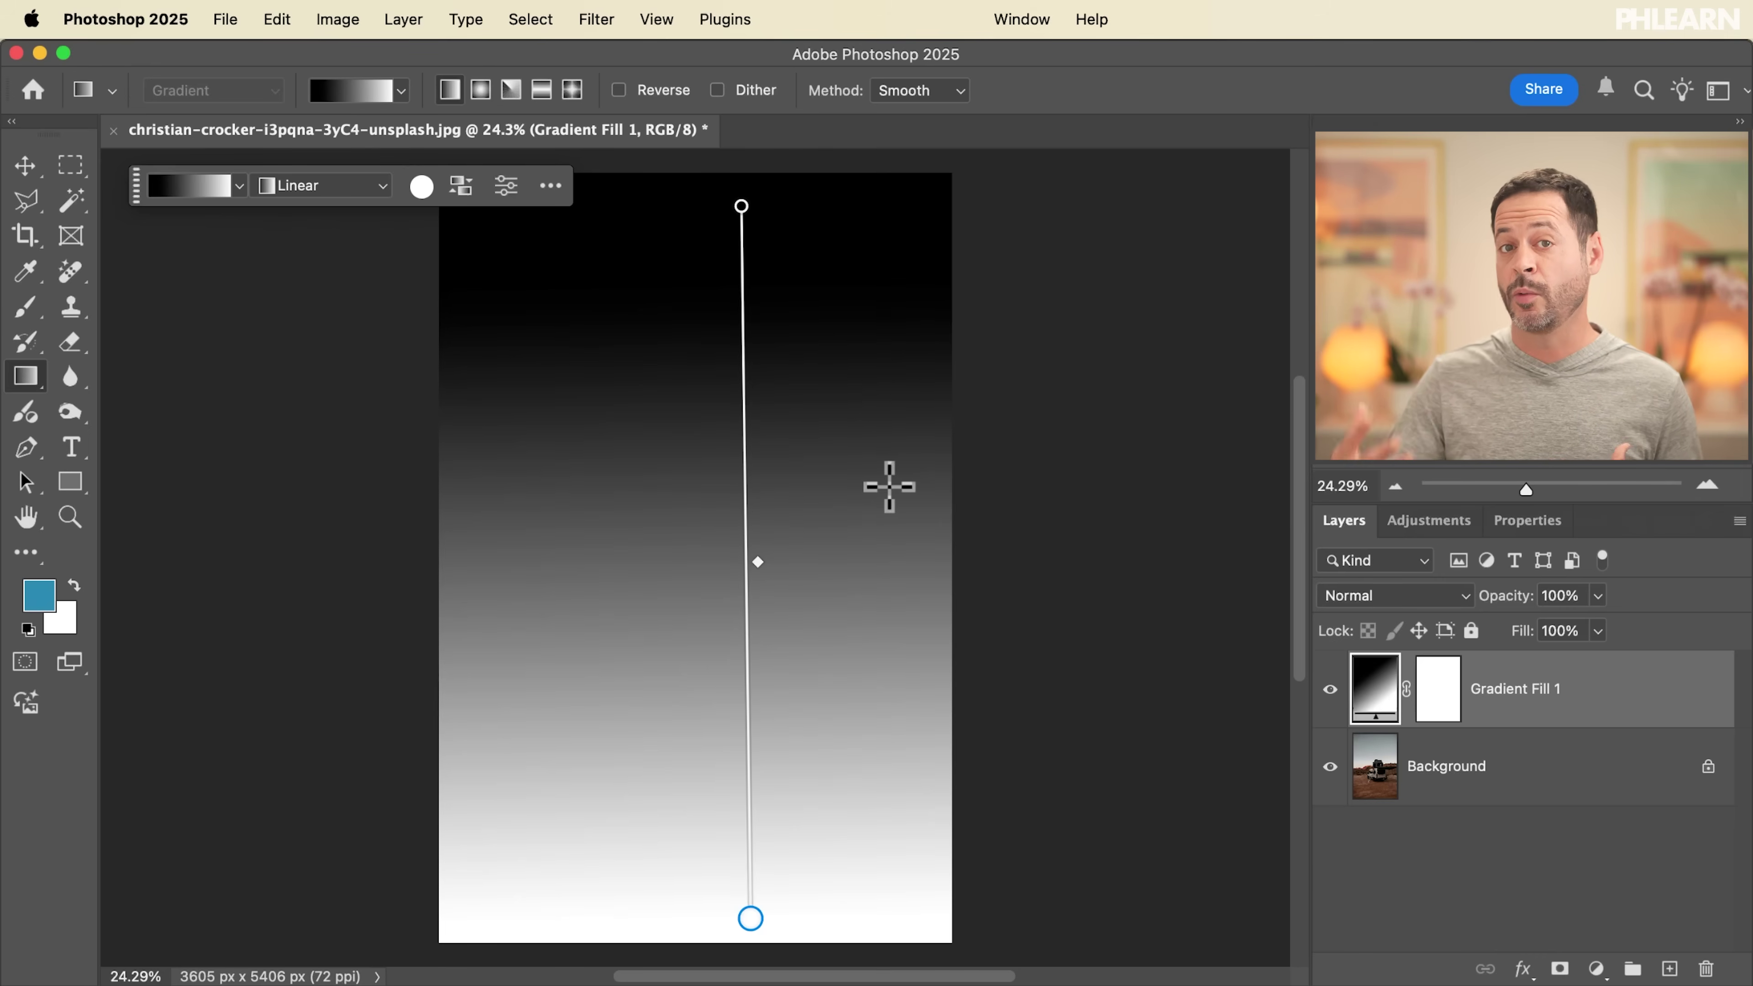
Step: Open the gradient layer's Blending Options and arrange the dialog and canvas so the whole gradient is visible
key(v)
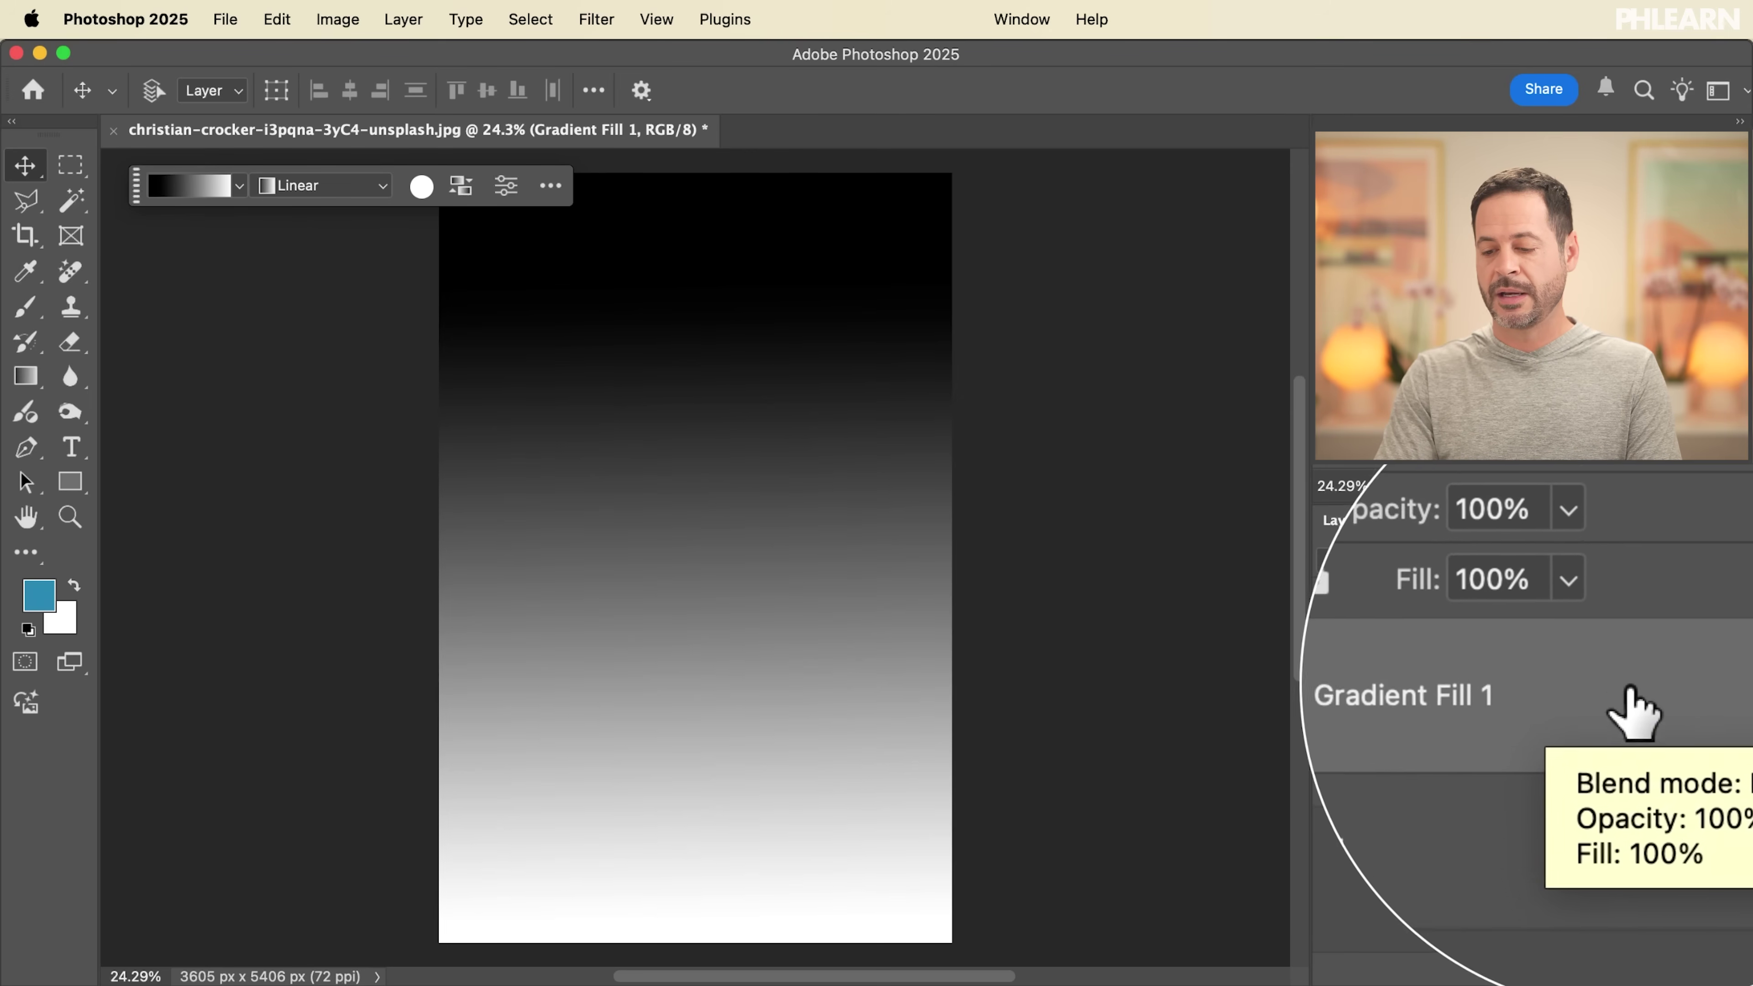
double_click(1643, 686)
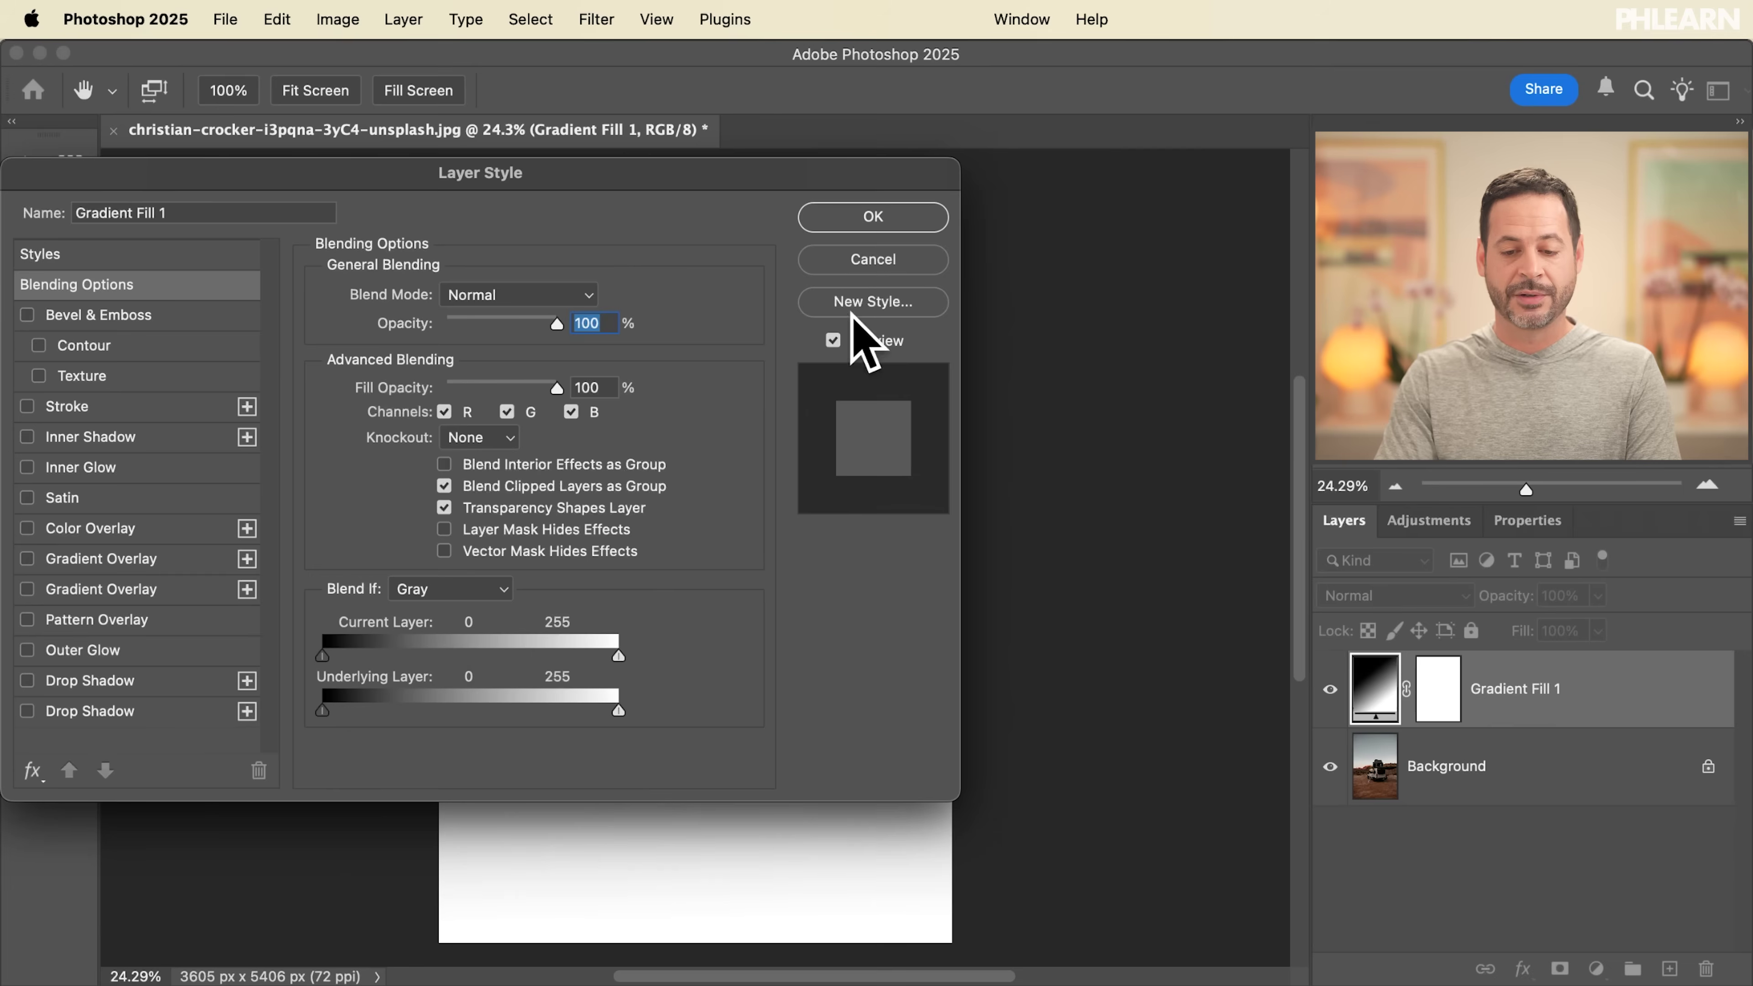
click(873, 260)
click(1523, 969)
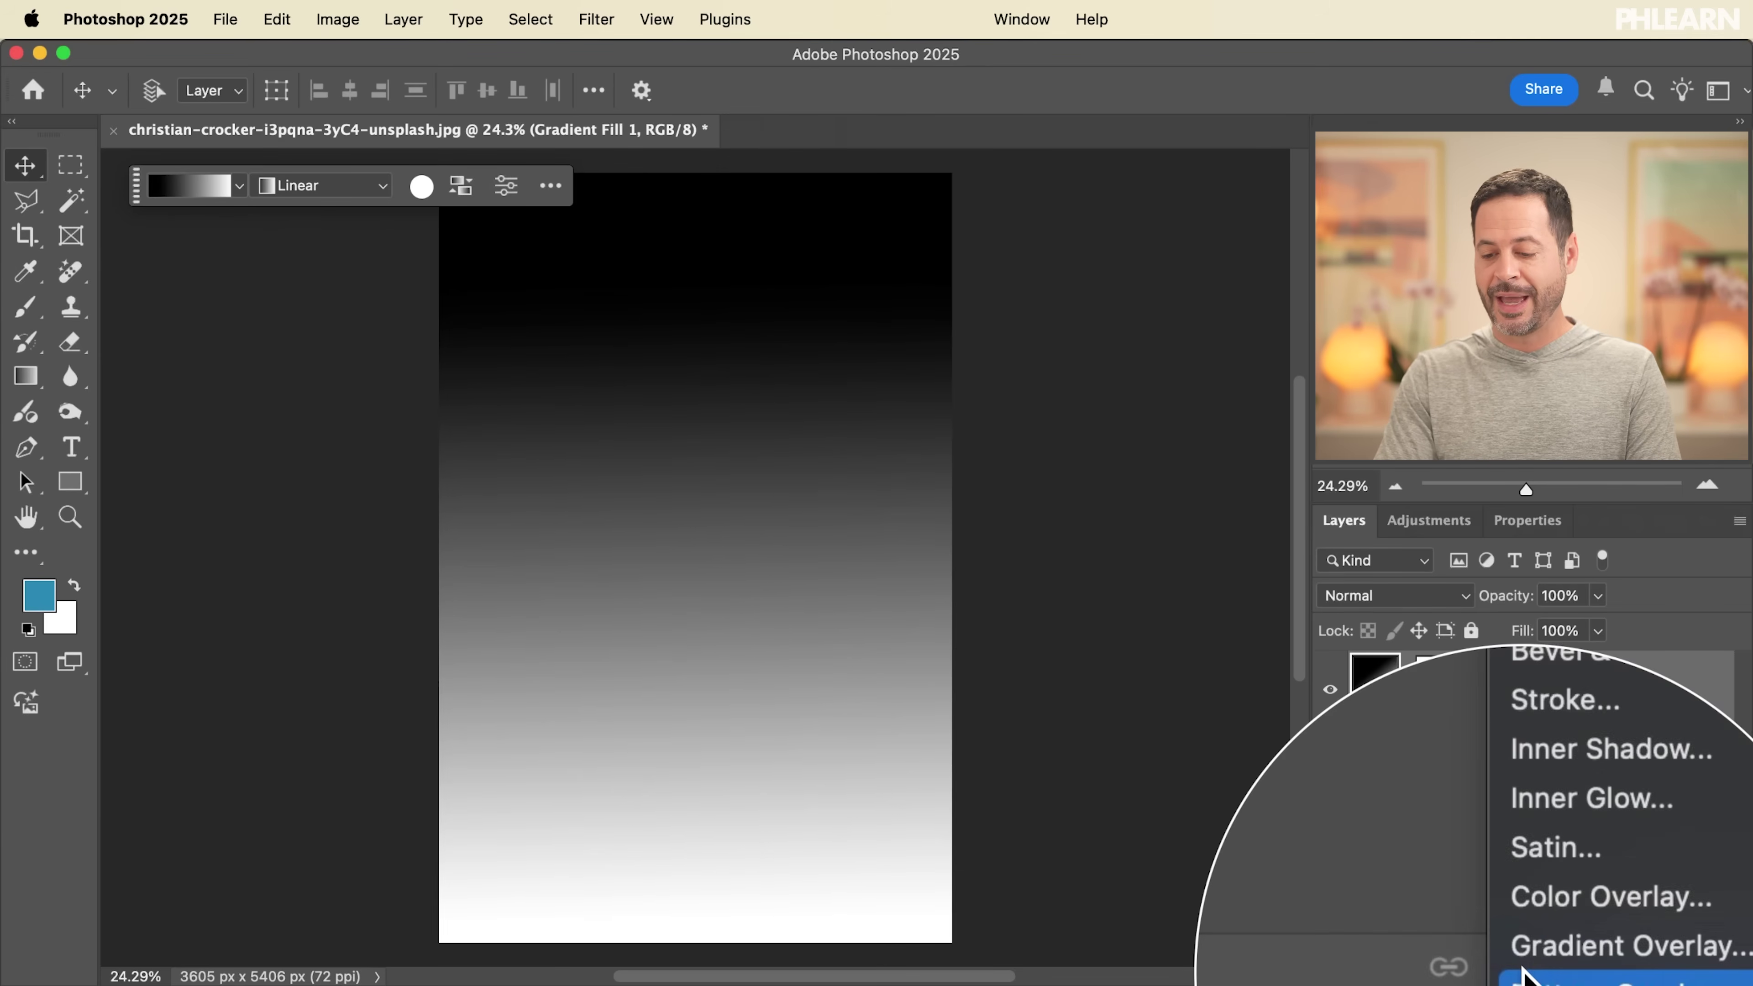
click(1566, 774)
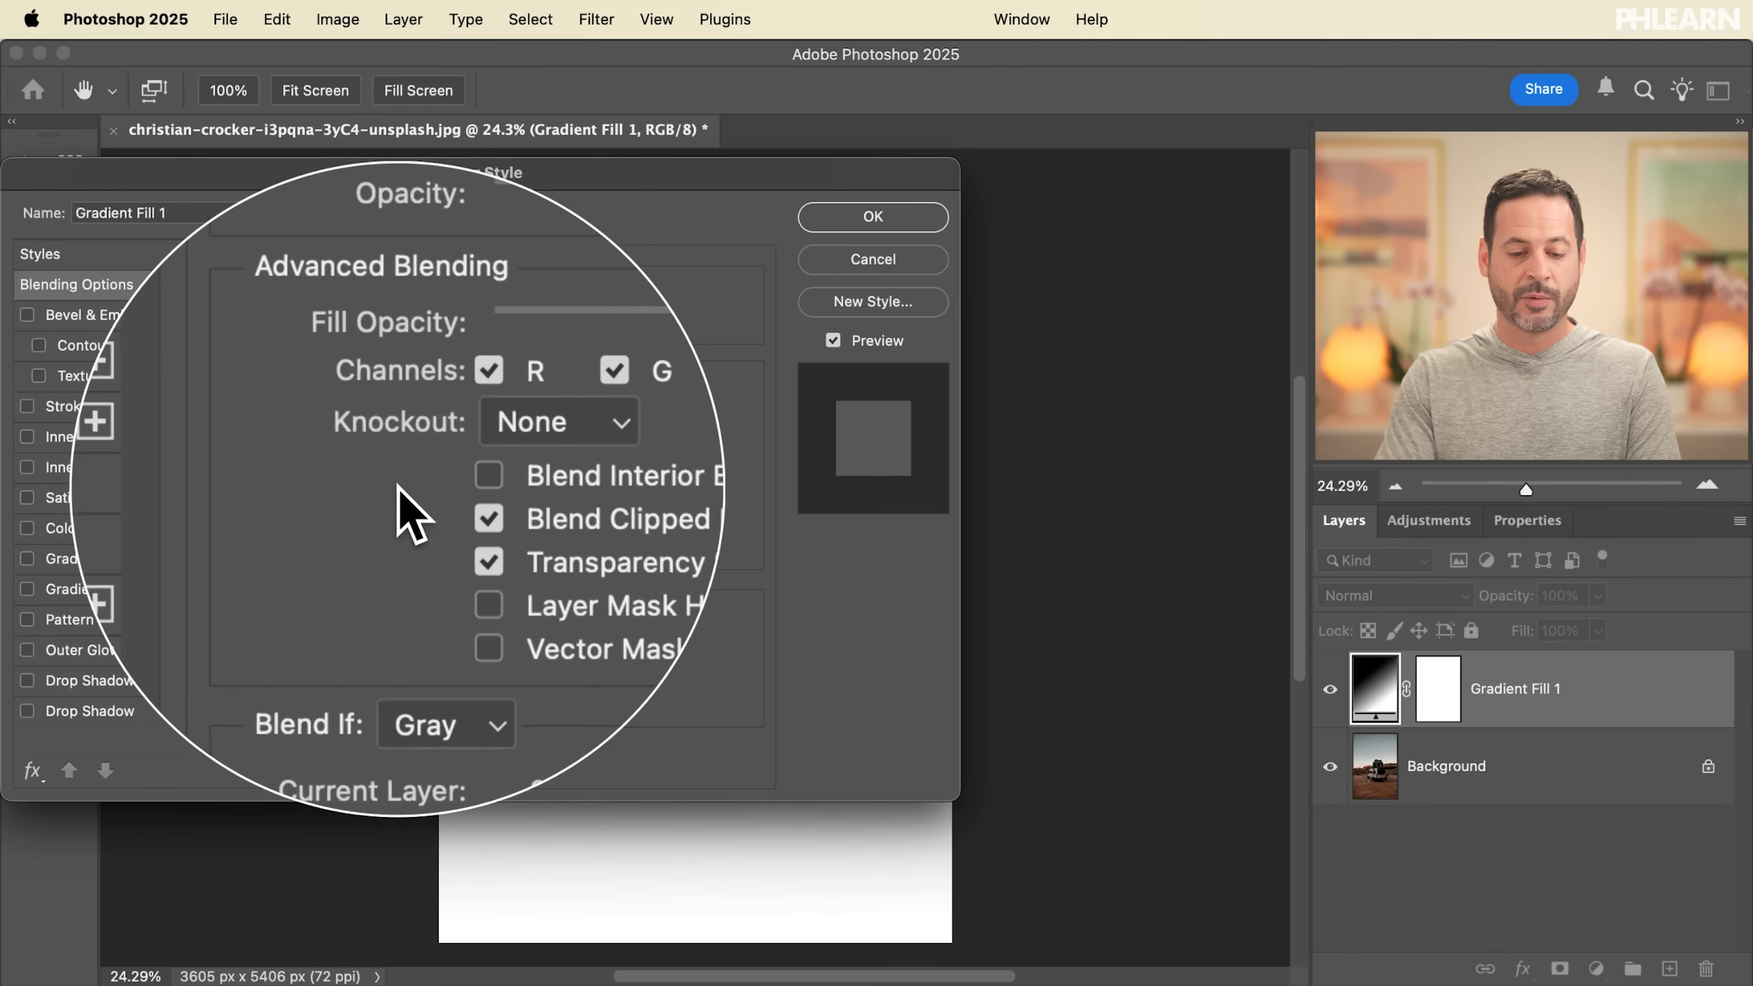
drag(649, 182, 342, 205)
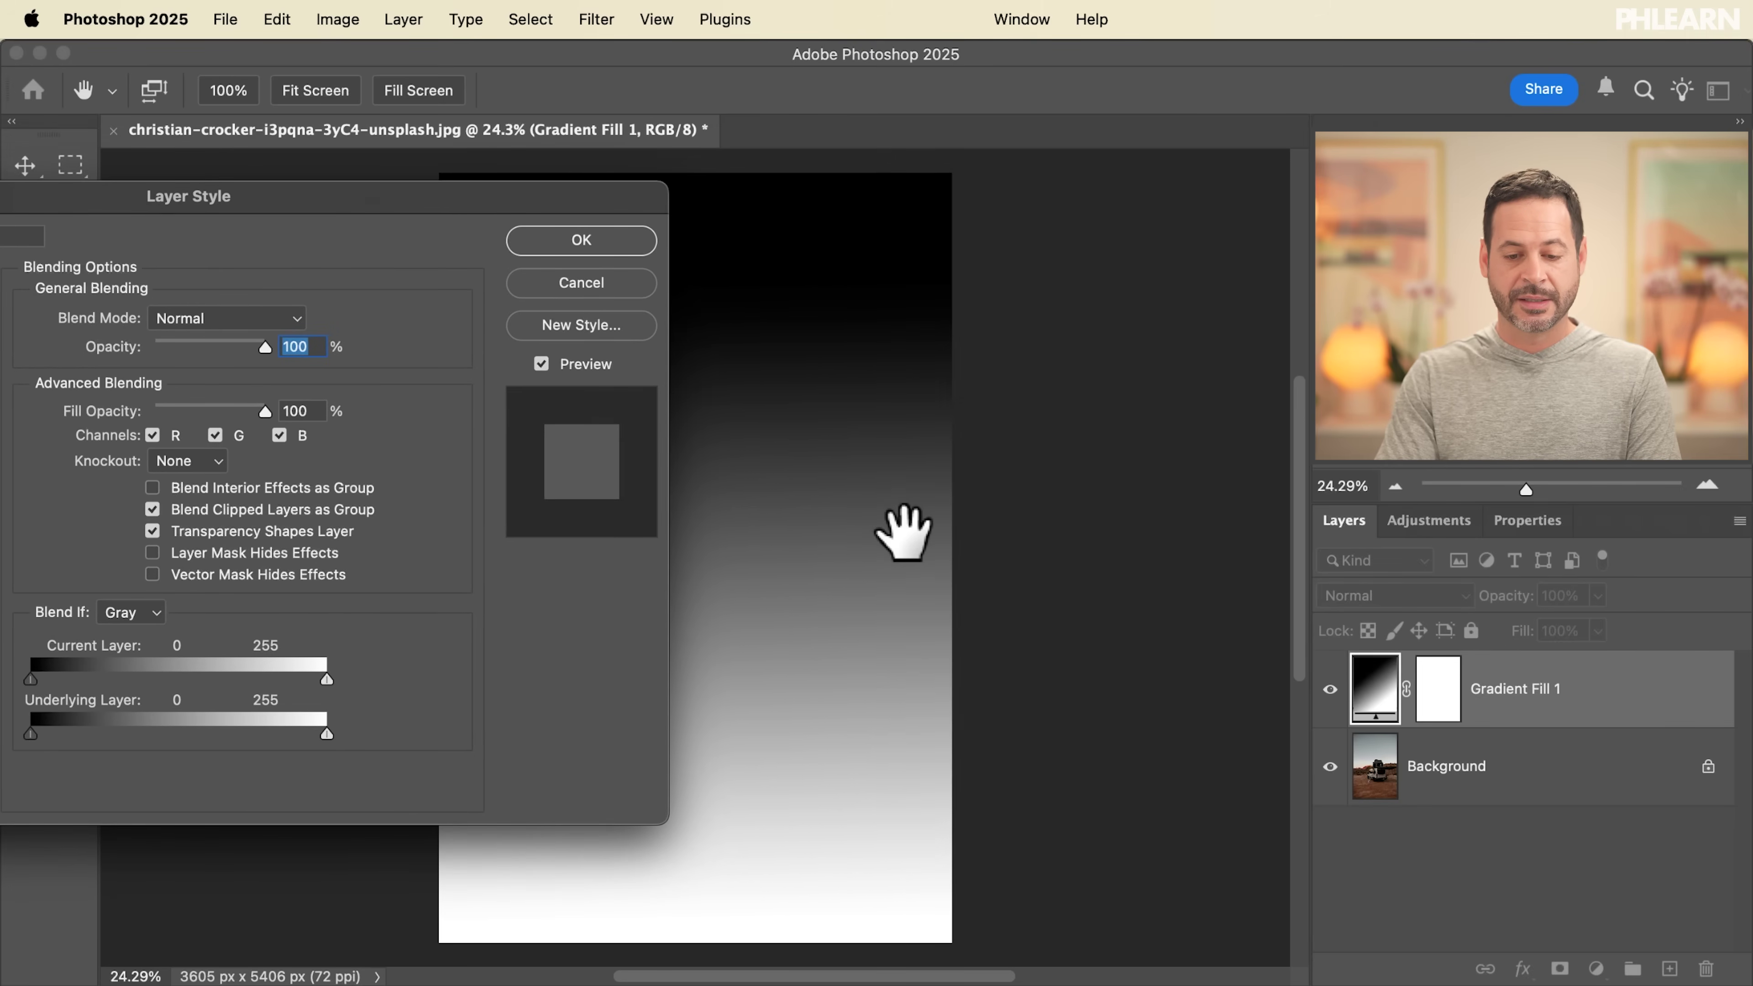
scroll(900, 529, left, 10)
scroll(900, 529, down, 2)
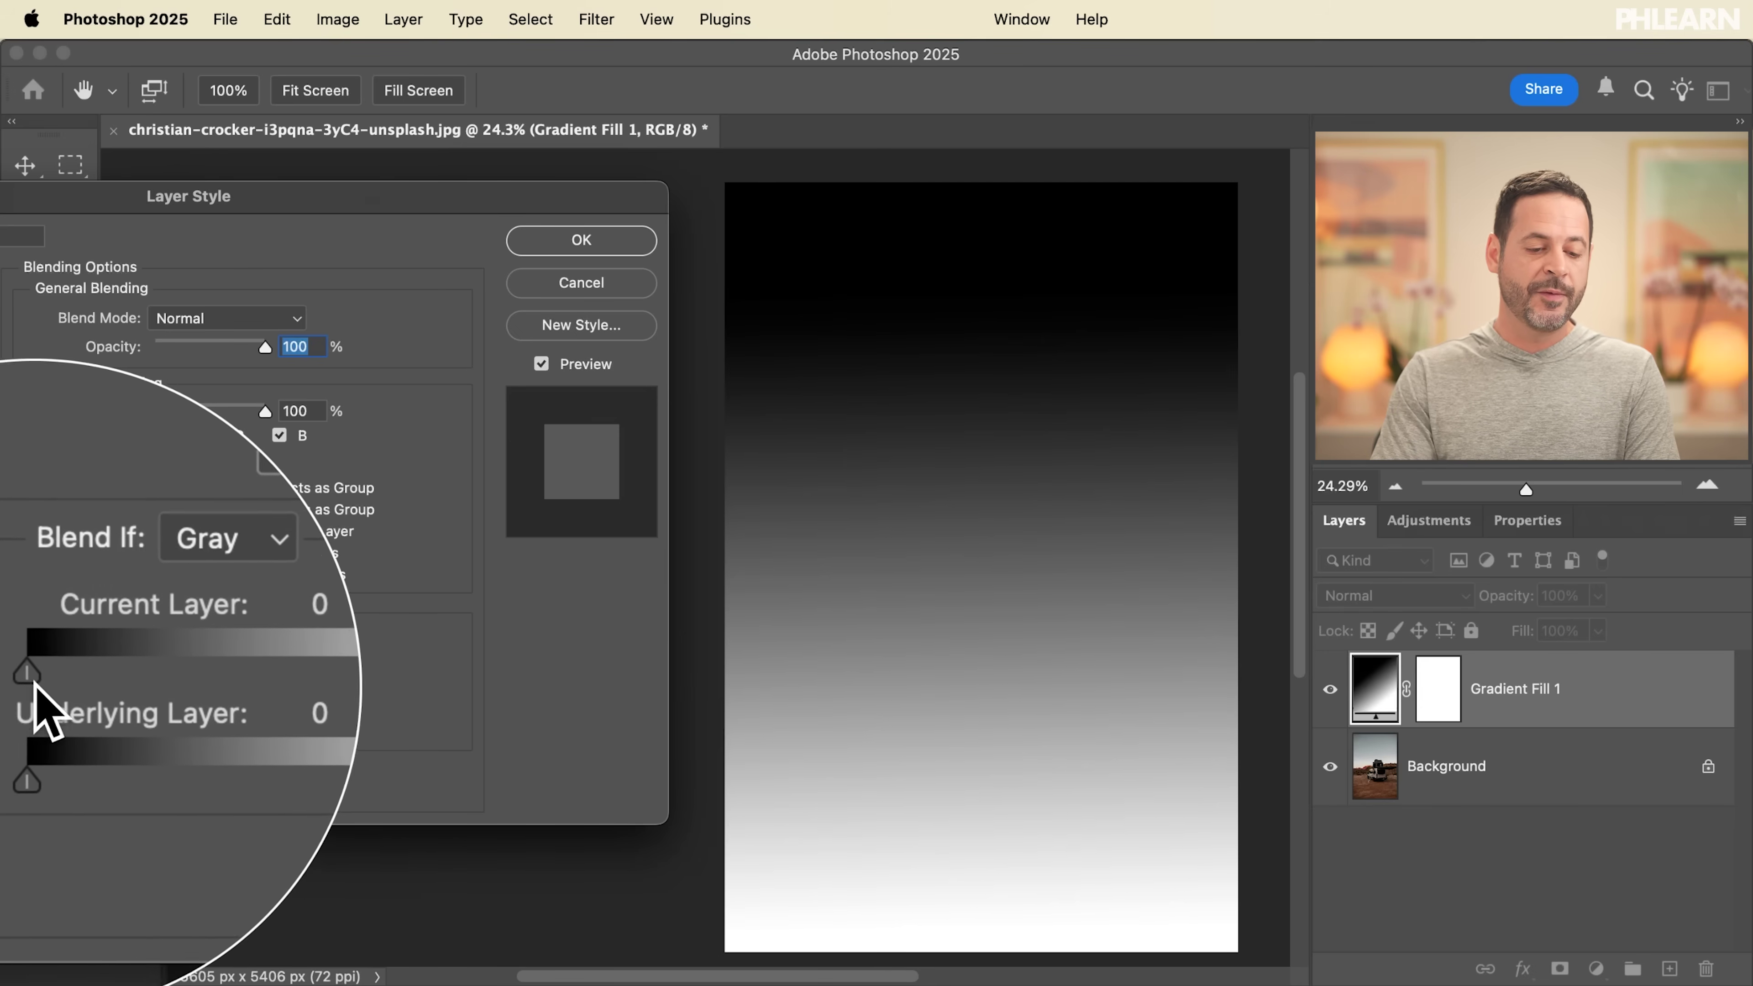
Step: Try the Current Layer Blend If sliders on the gradient's tones, splitting and moving the black one, and return them to 0 and 255
drag(31, 680, 32, 679)
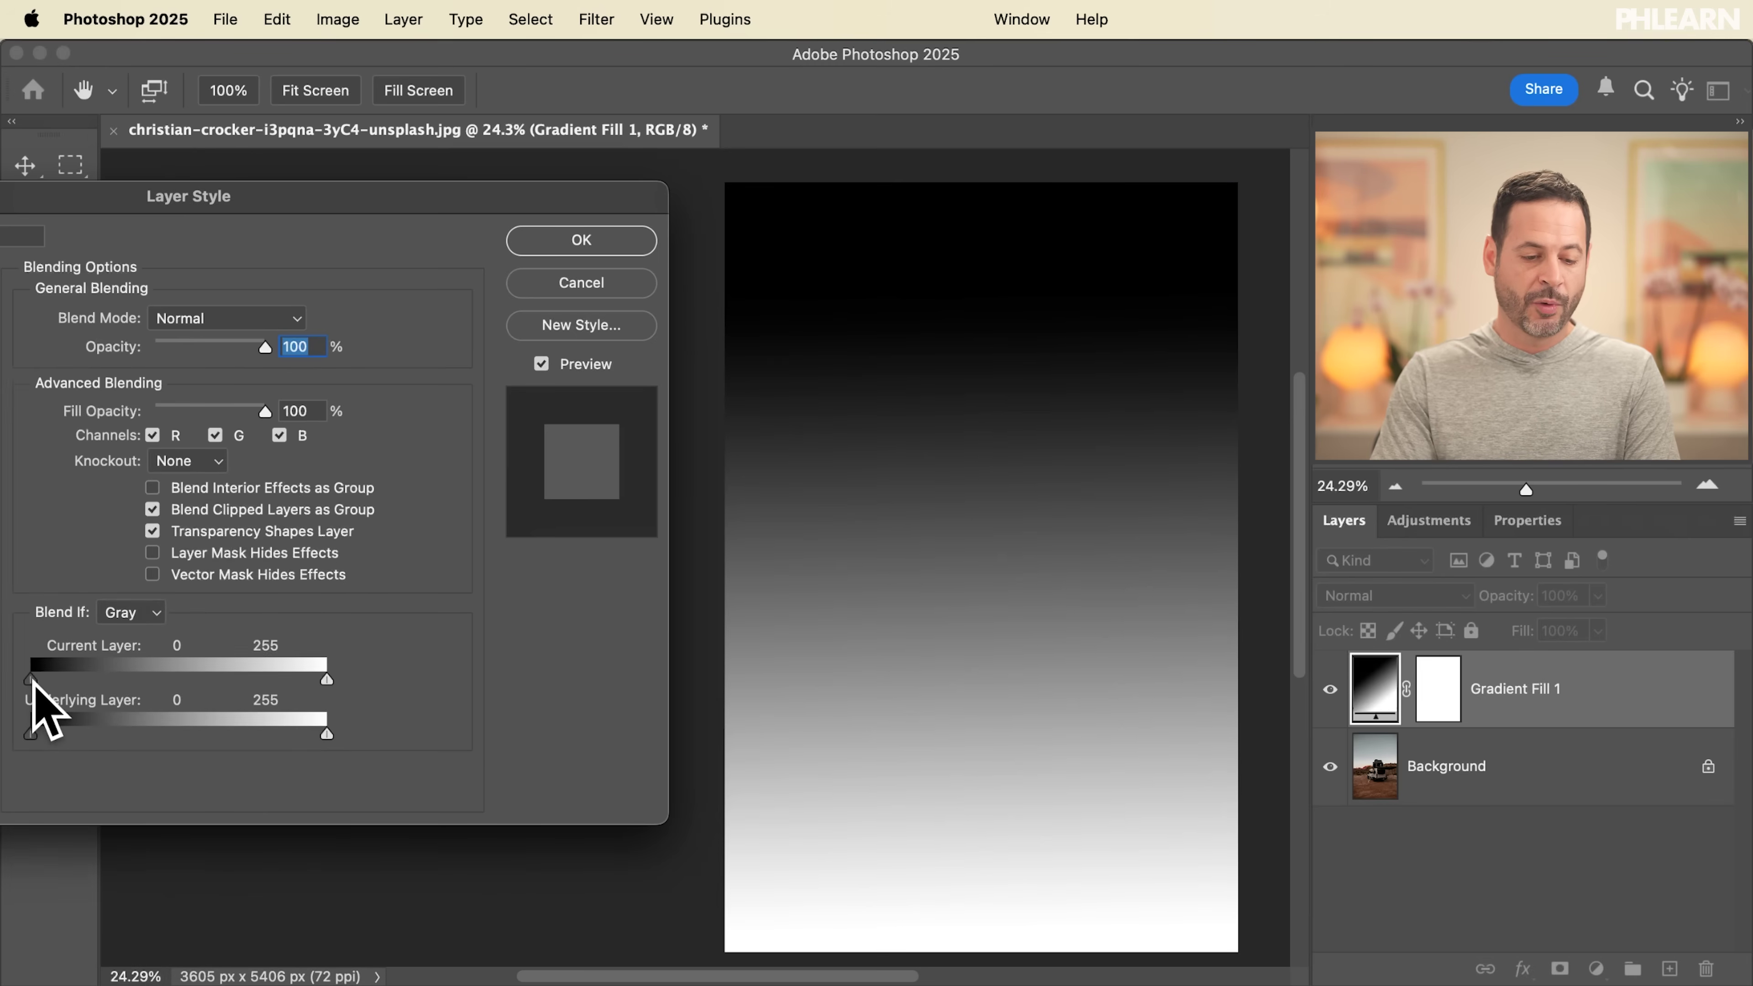
drag(34, 681, 40, 682)
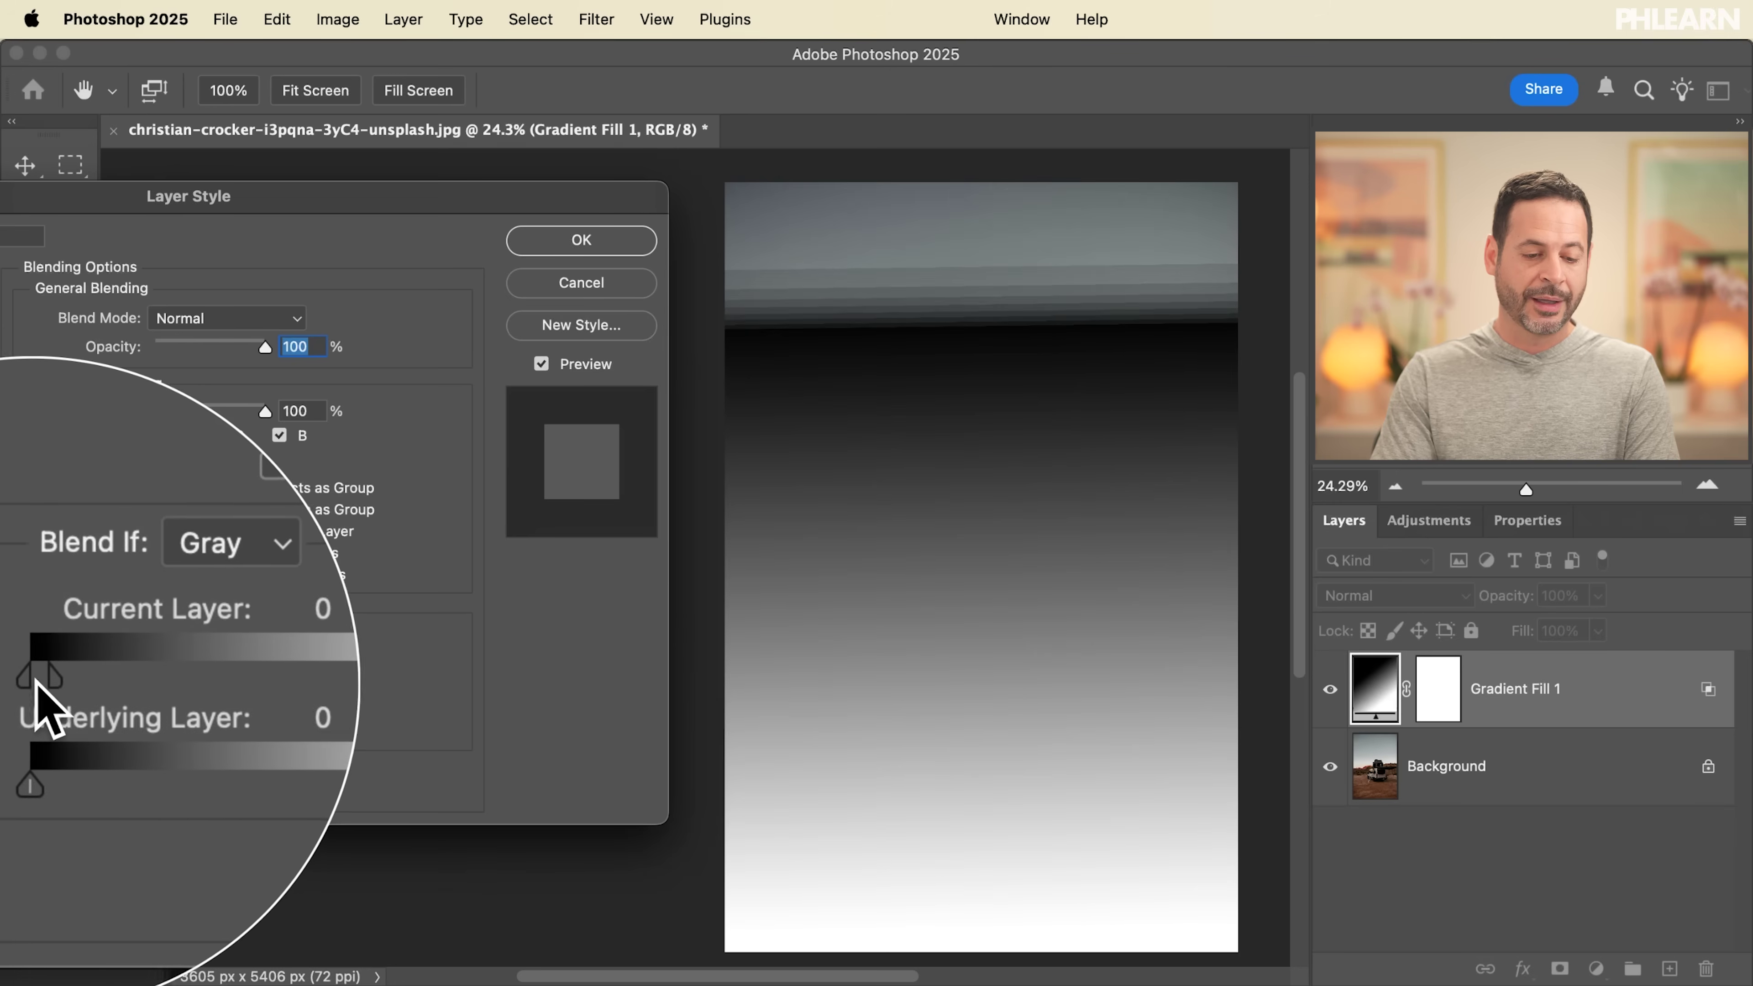
drag(40, 682, 41, 682)
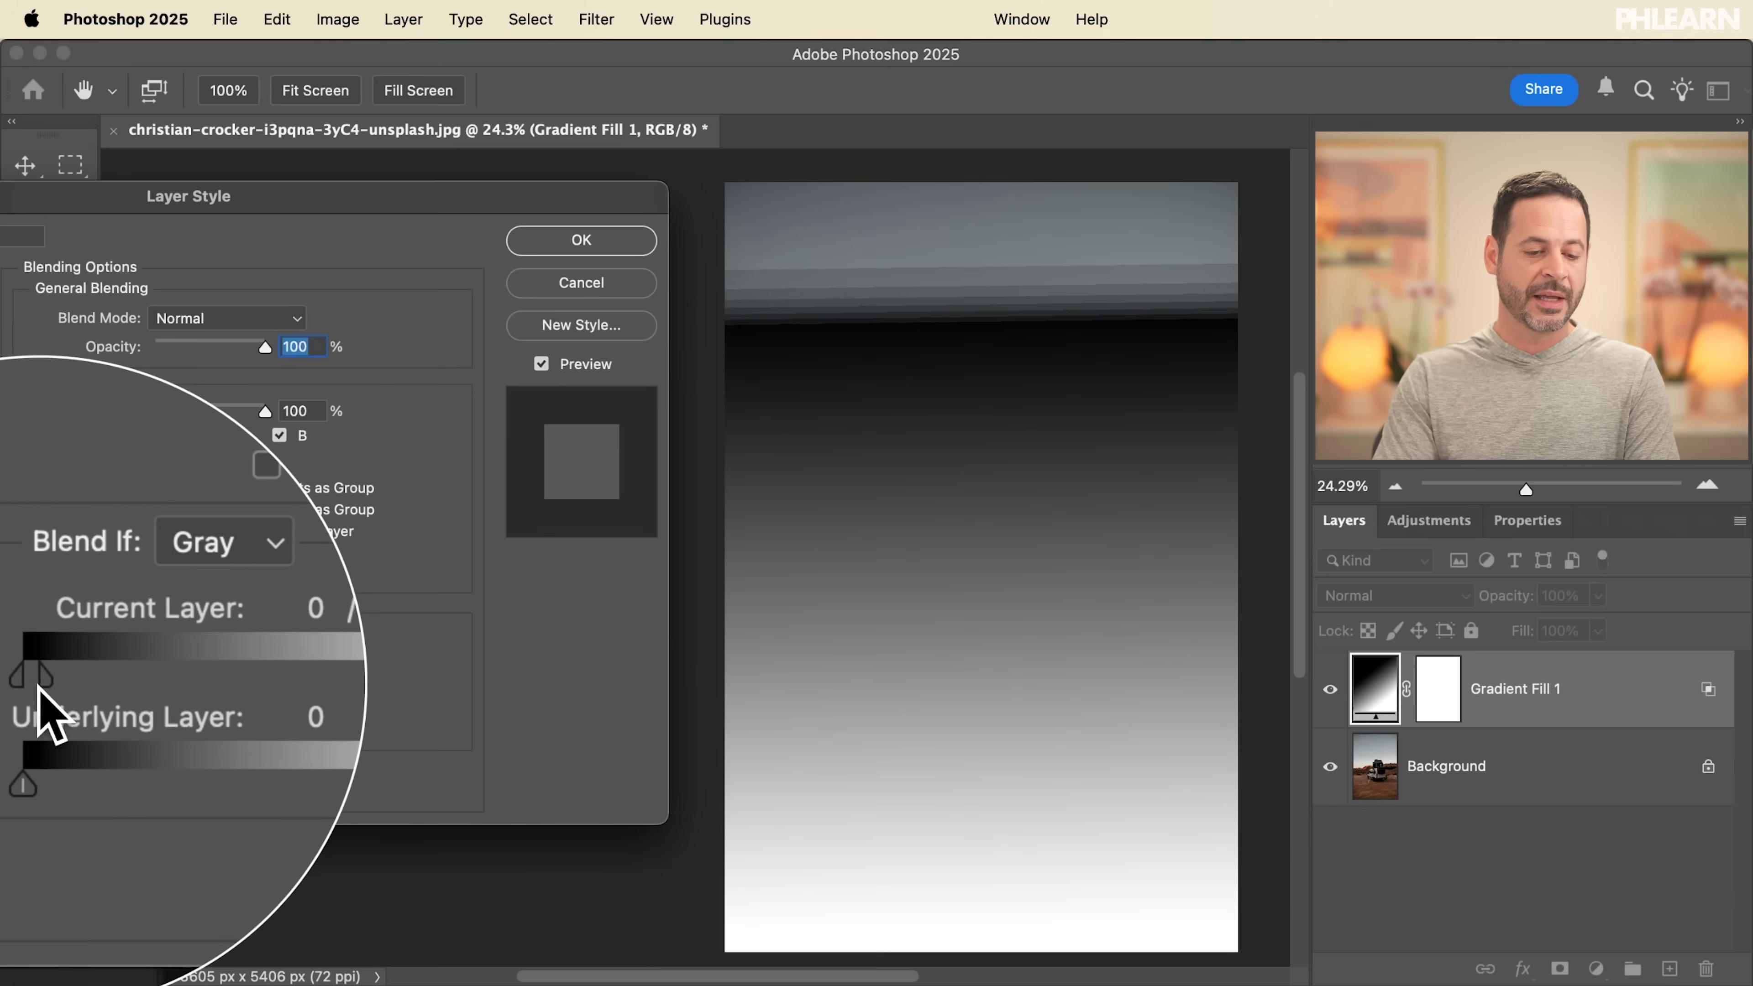
drag(40, 680, 25, 684)
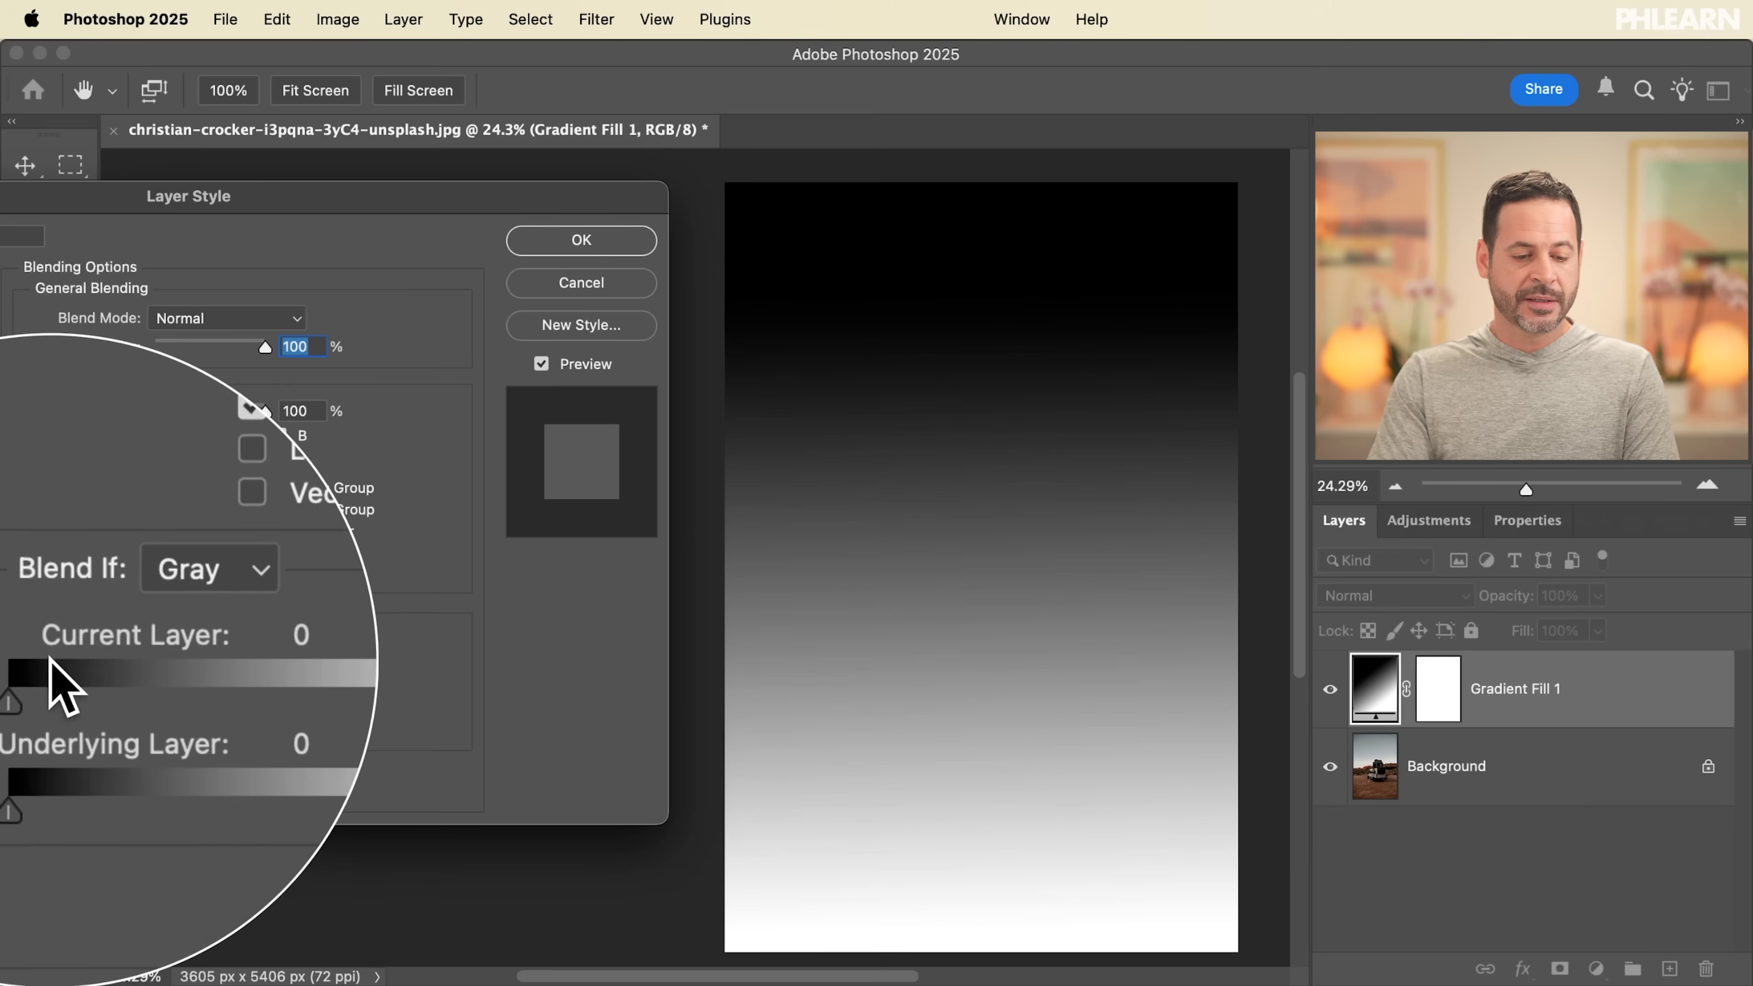
drag(31, 678, 52, 679)
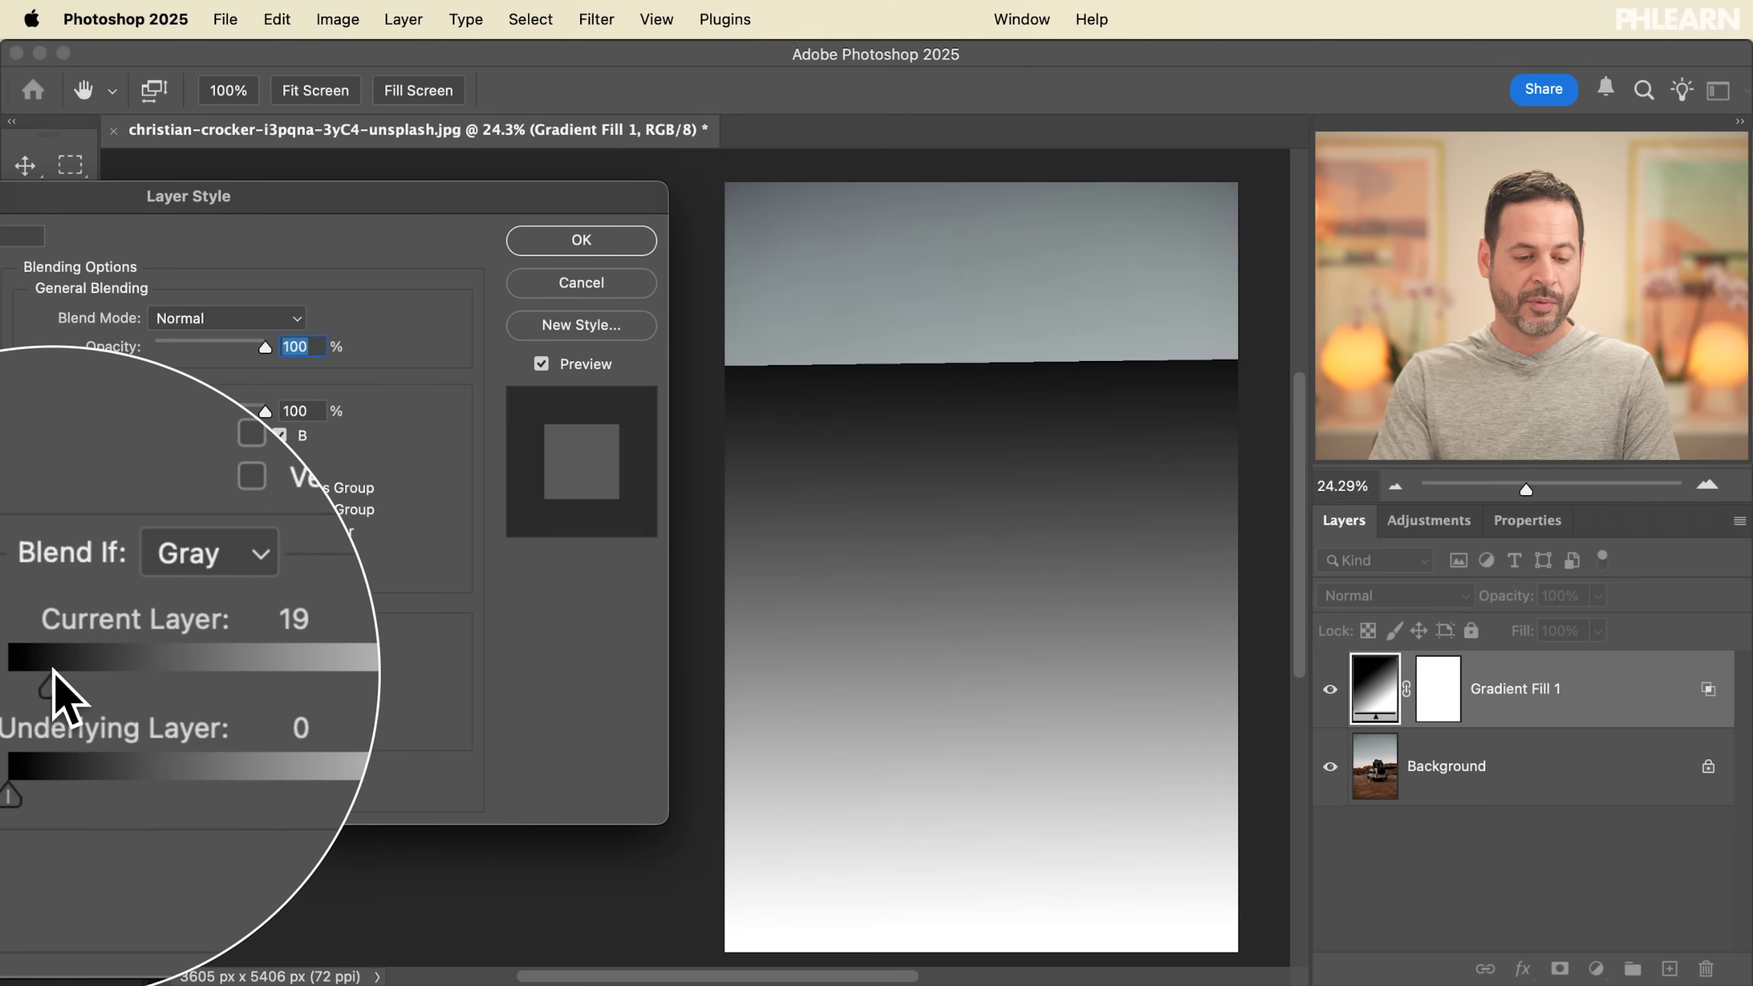
mouse_move(54, 684)
mouse_down()
mouse_move(31, 680)
mouse_move(314, 680)
mouse_move(321, 697)
mouse_move(21, 691)
mouse_up()
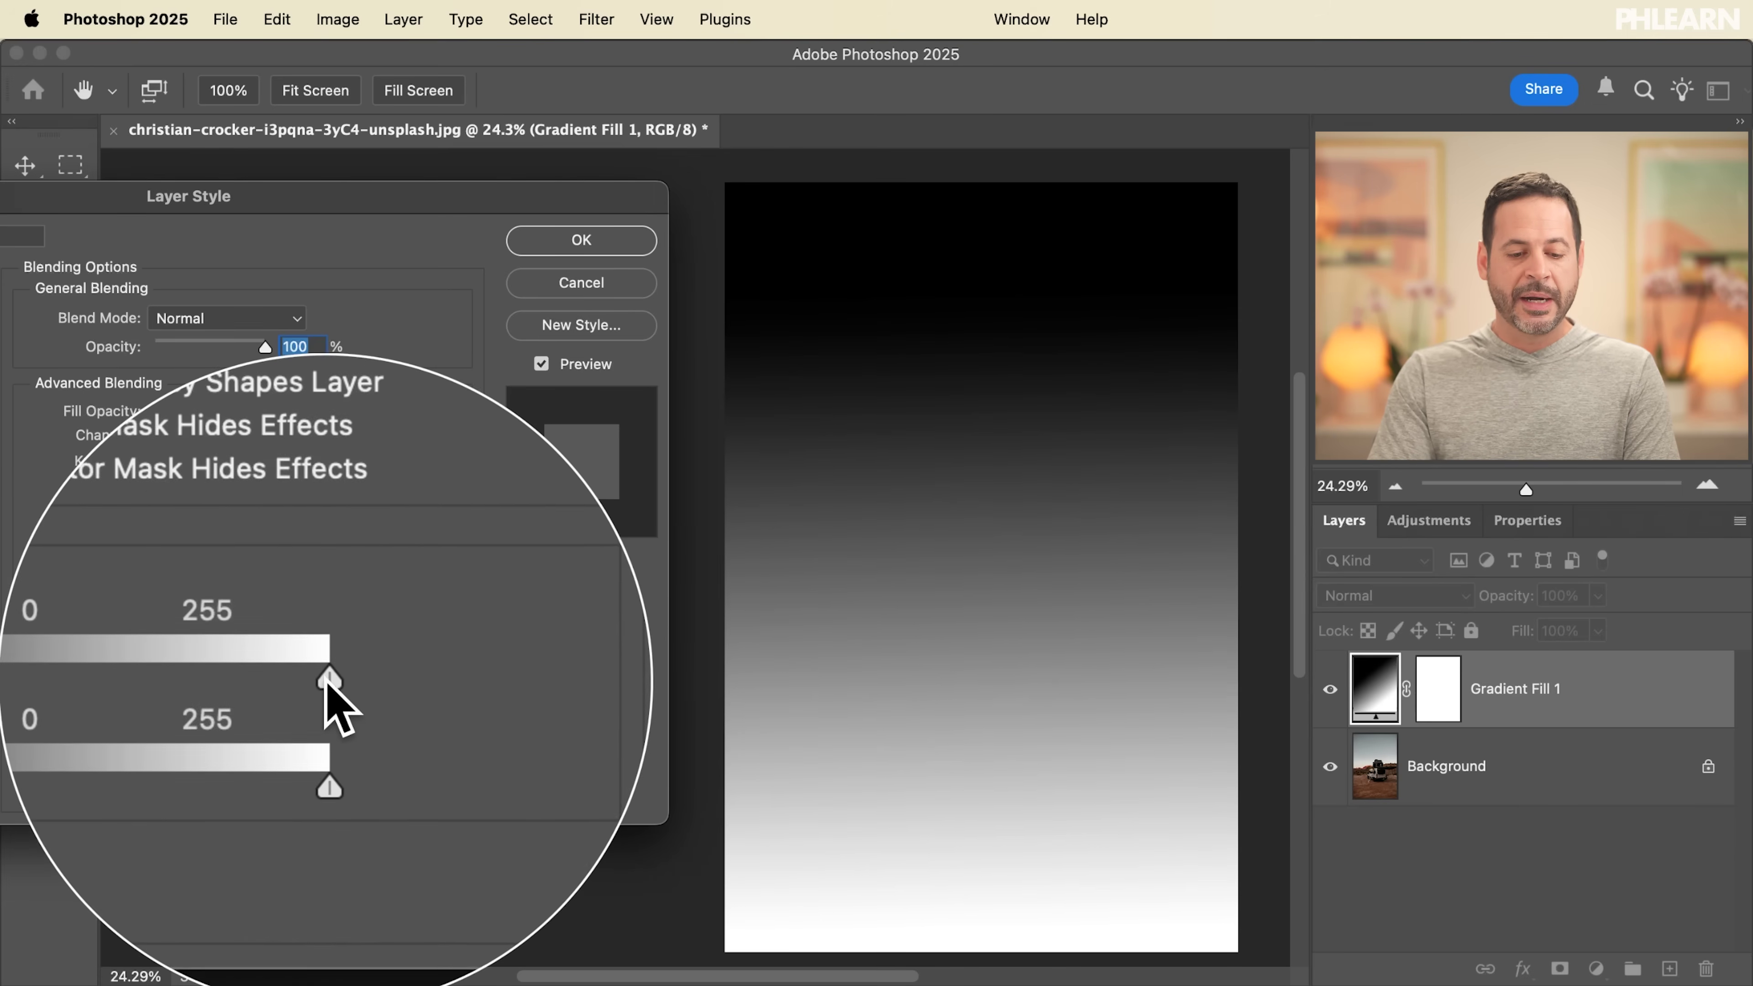
drag(326, 682, 391, 676)
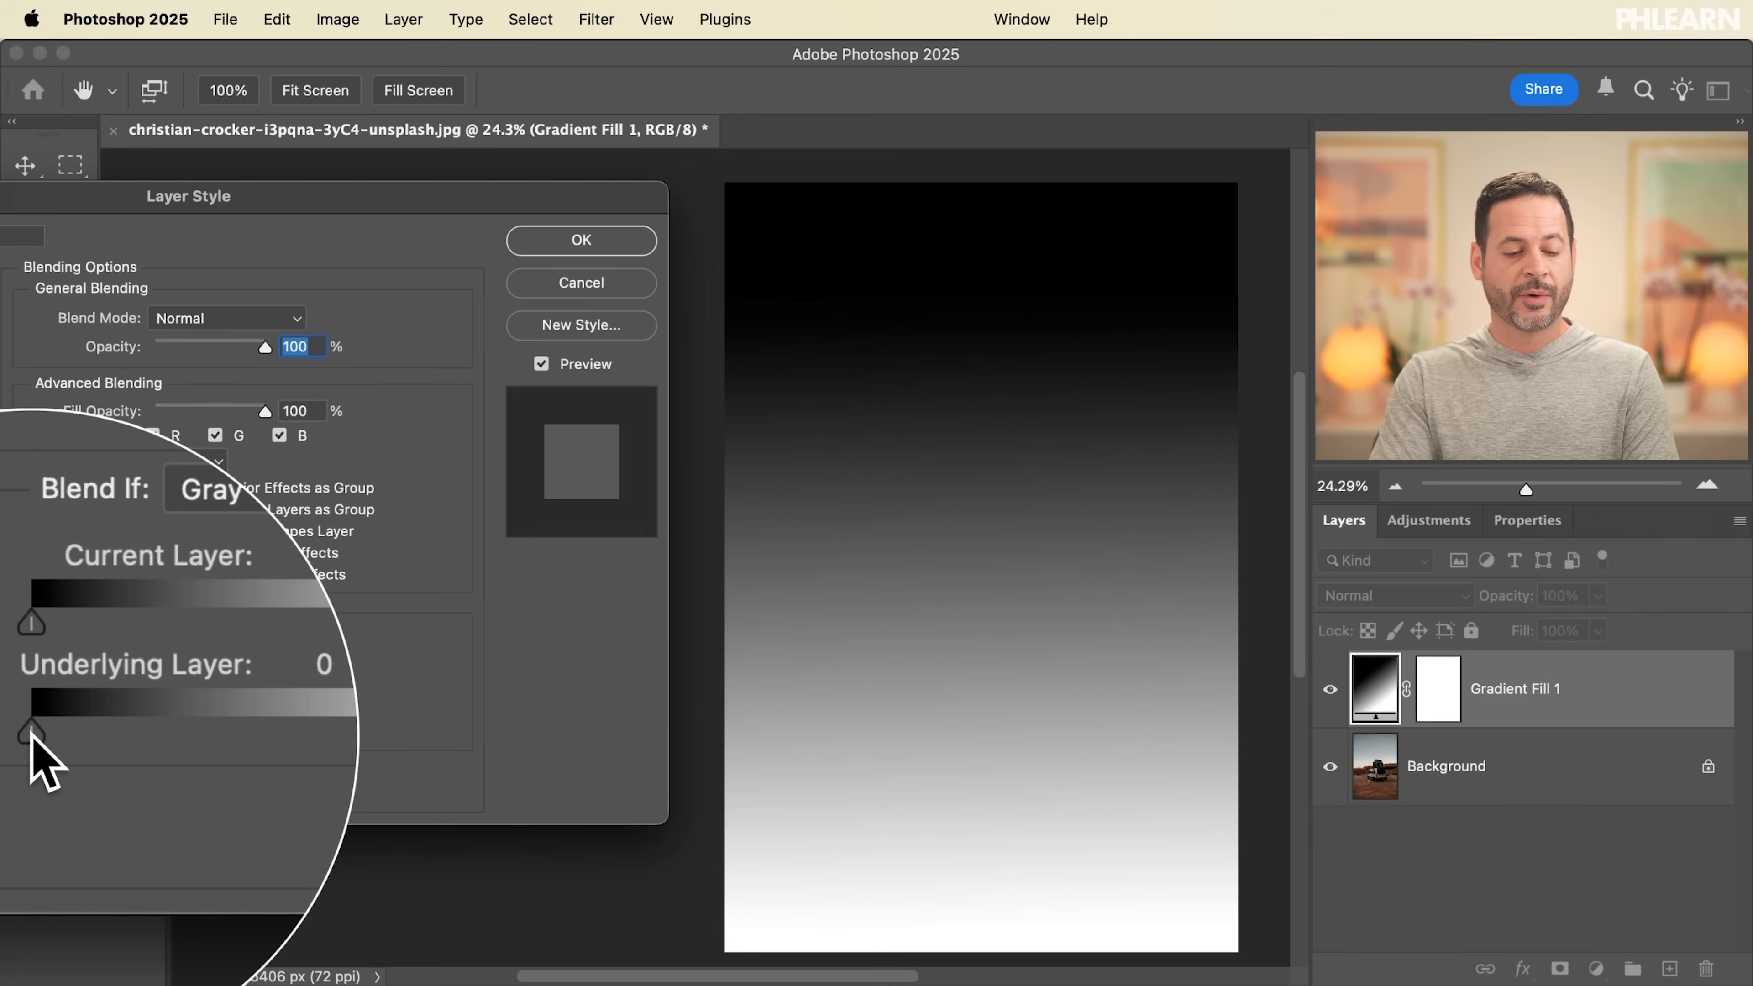
Step: Split the gradient layer's Underlying Layer black slider to 43 / 156 so the photo's darker tones show through
mouse_move(34, 736)
mouse_down()
mouse_move(266, 735)
mouse_move(20, 735)
mouse_up()
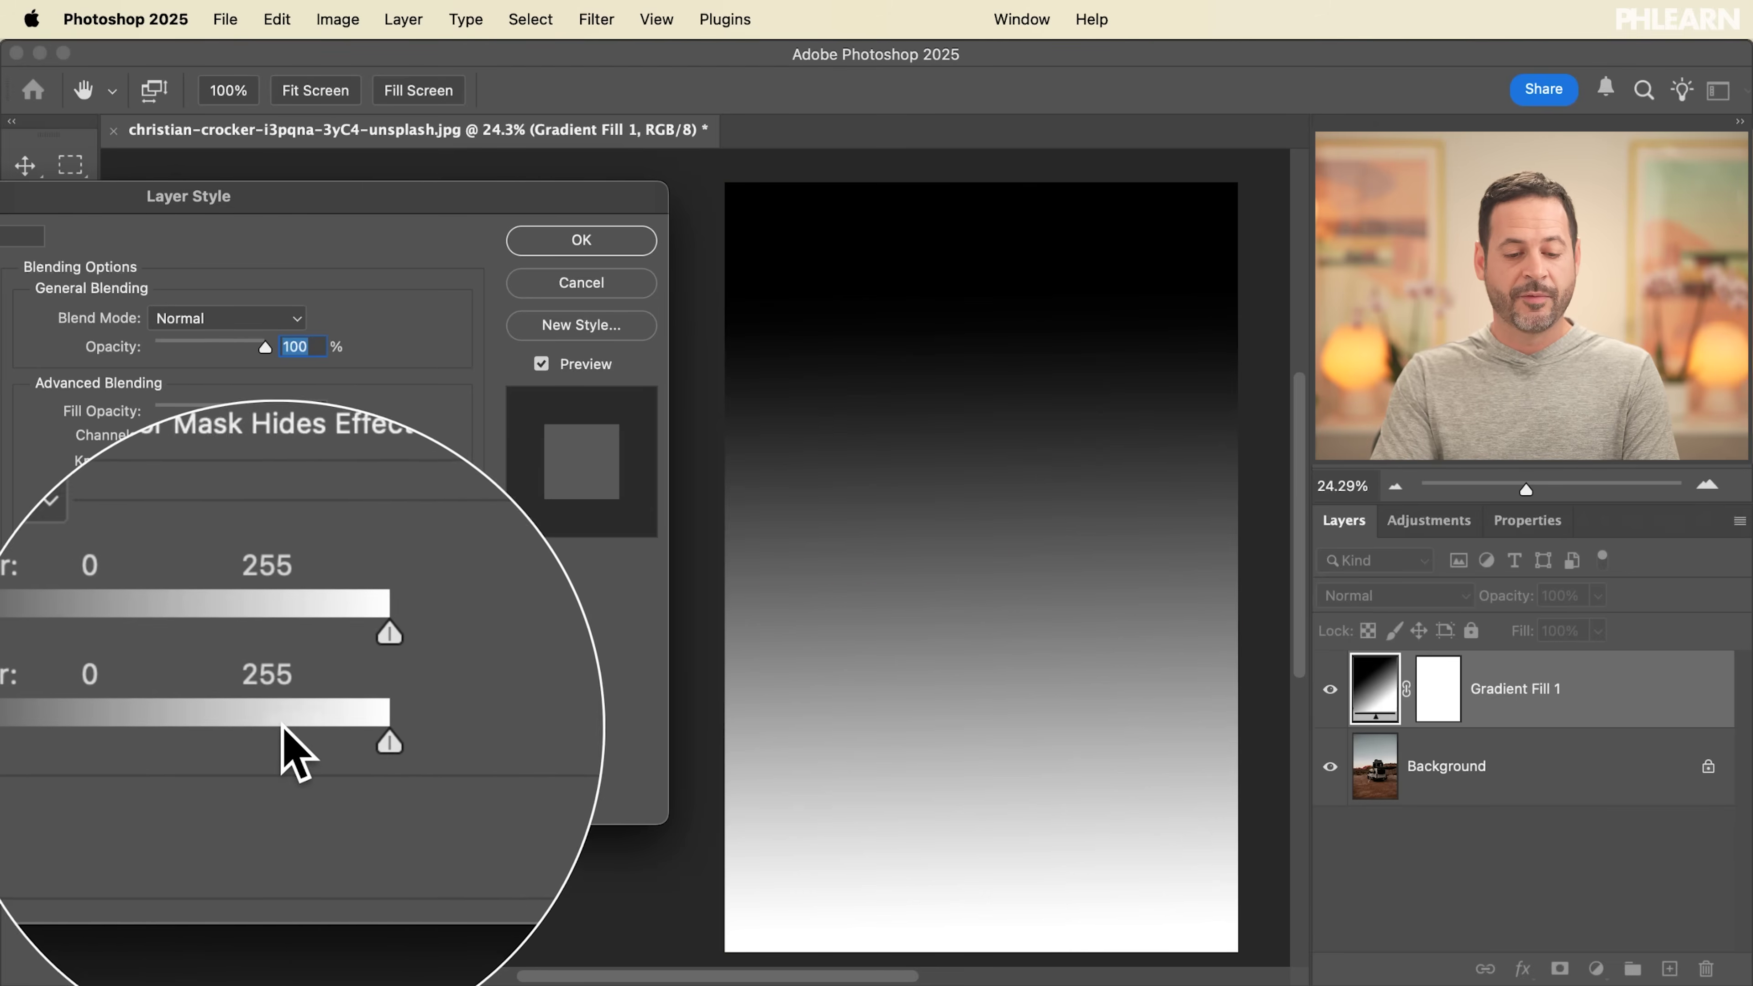
drag(312, 731, 416, 718)
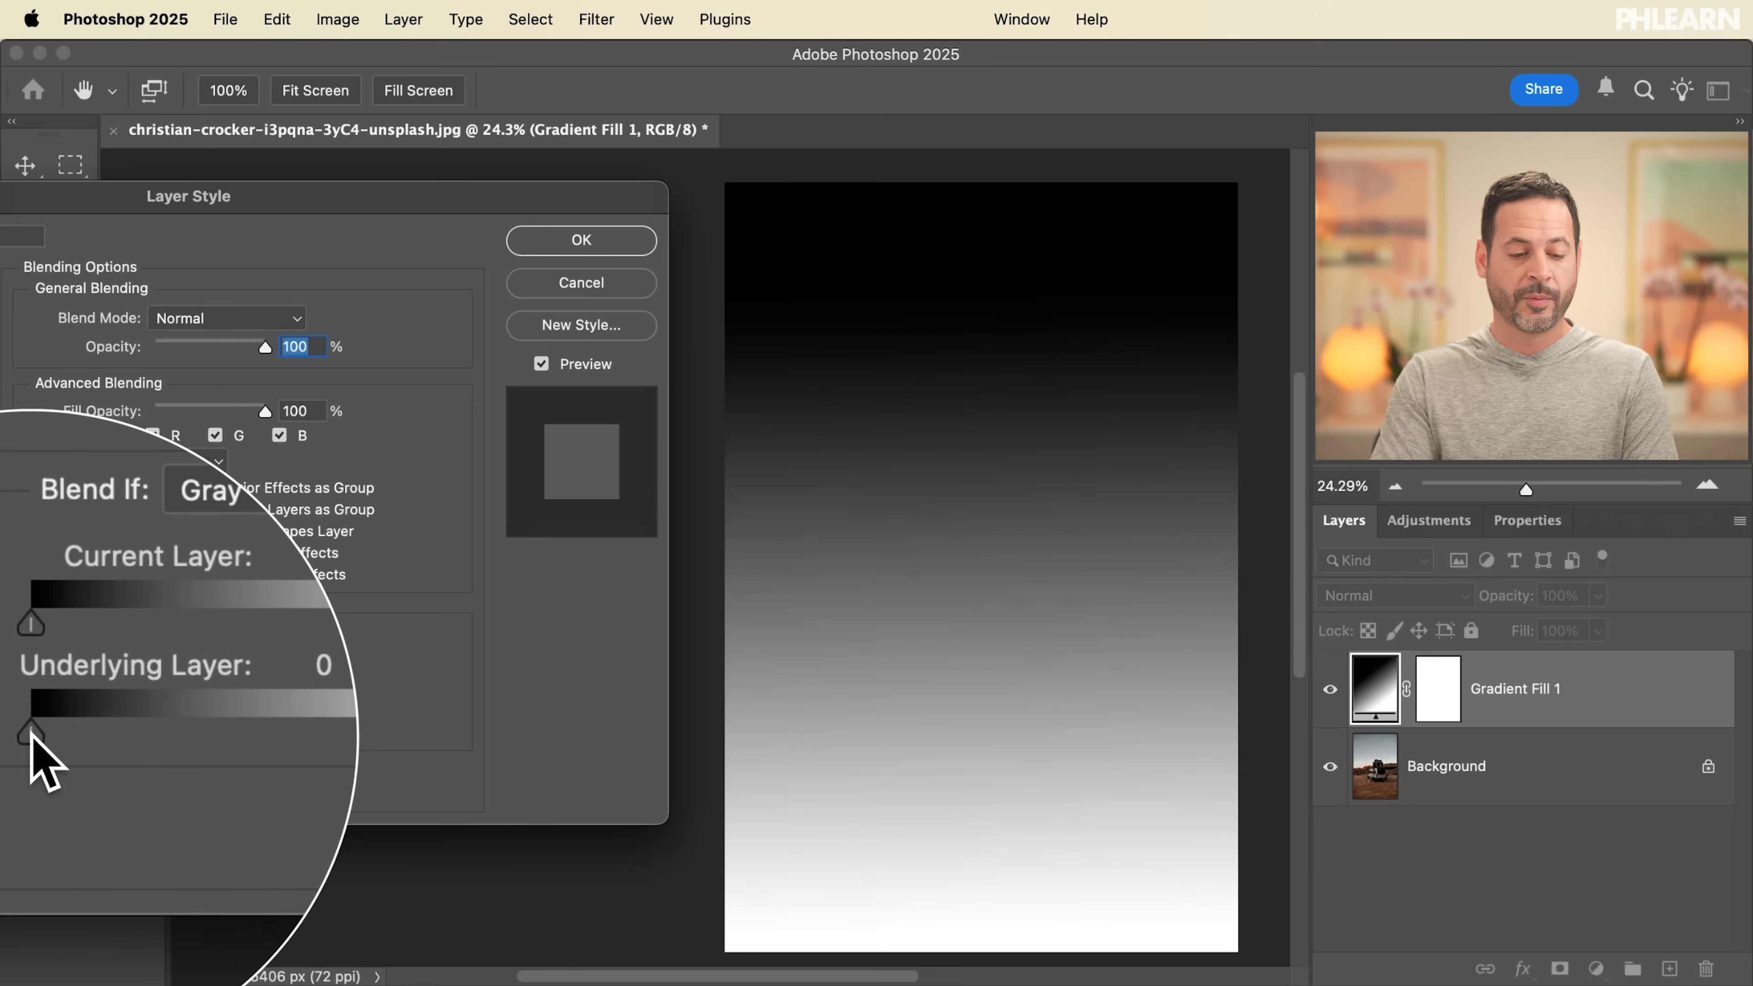
drag(31, 737, 52, 736)
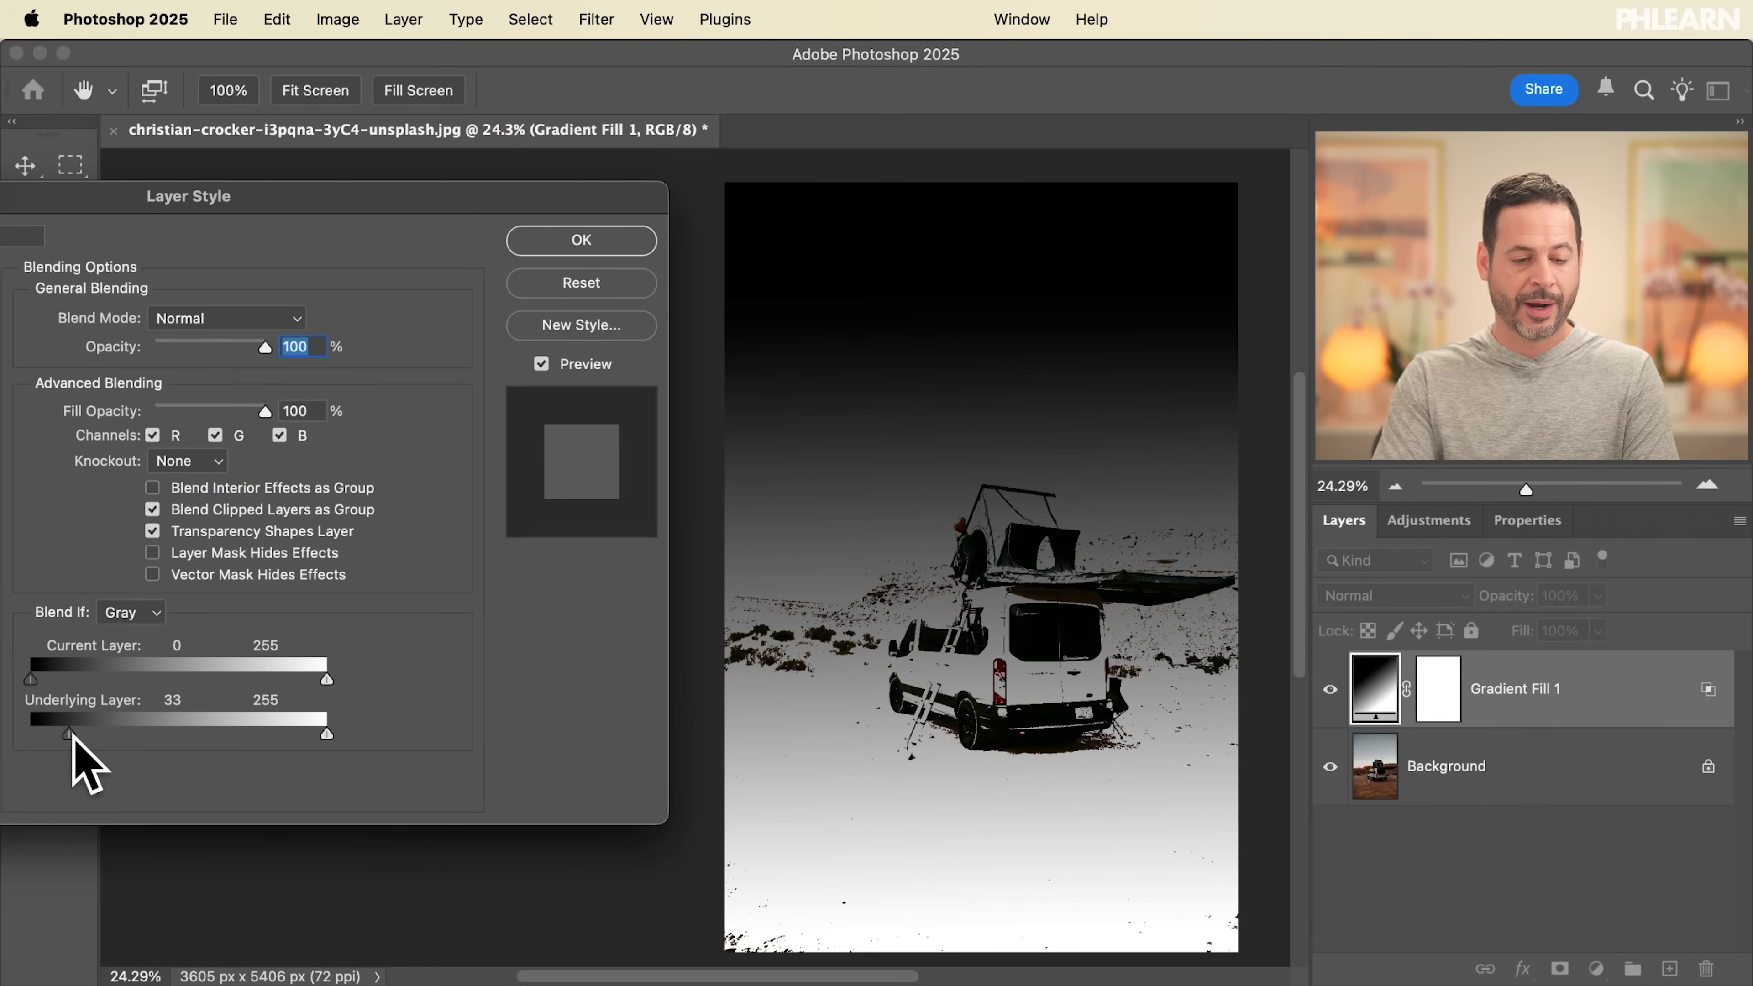
drag(73, 736, 78, 736)
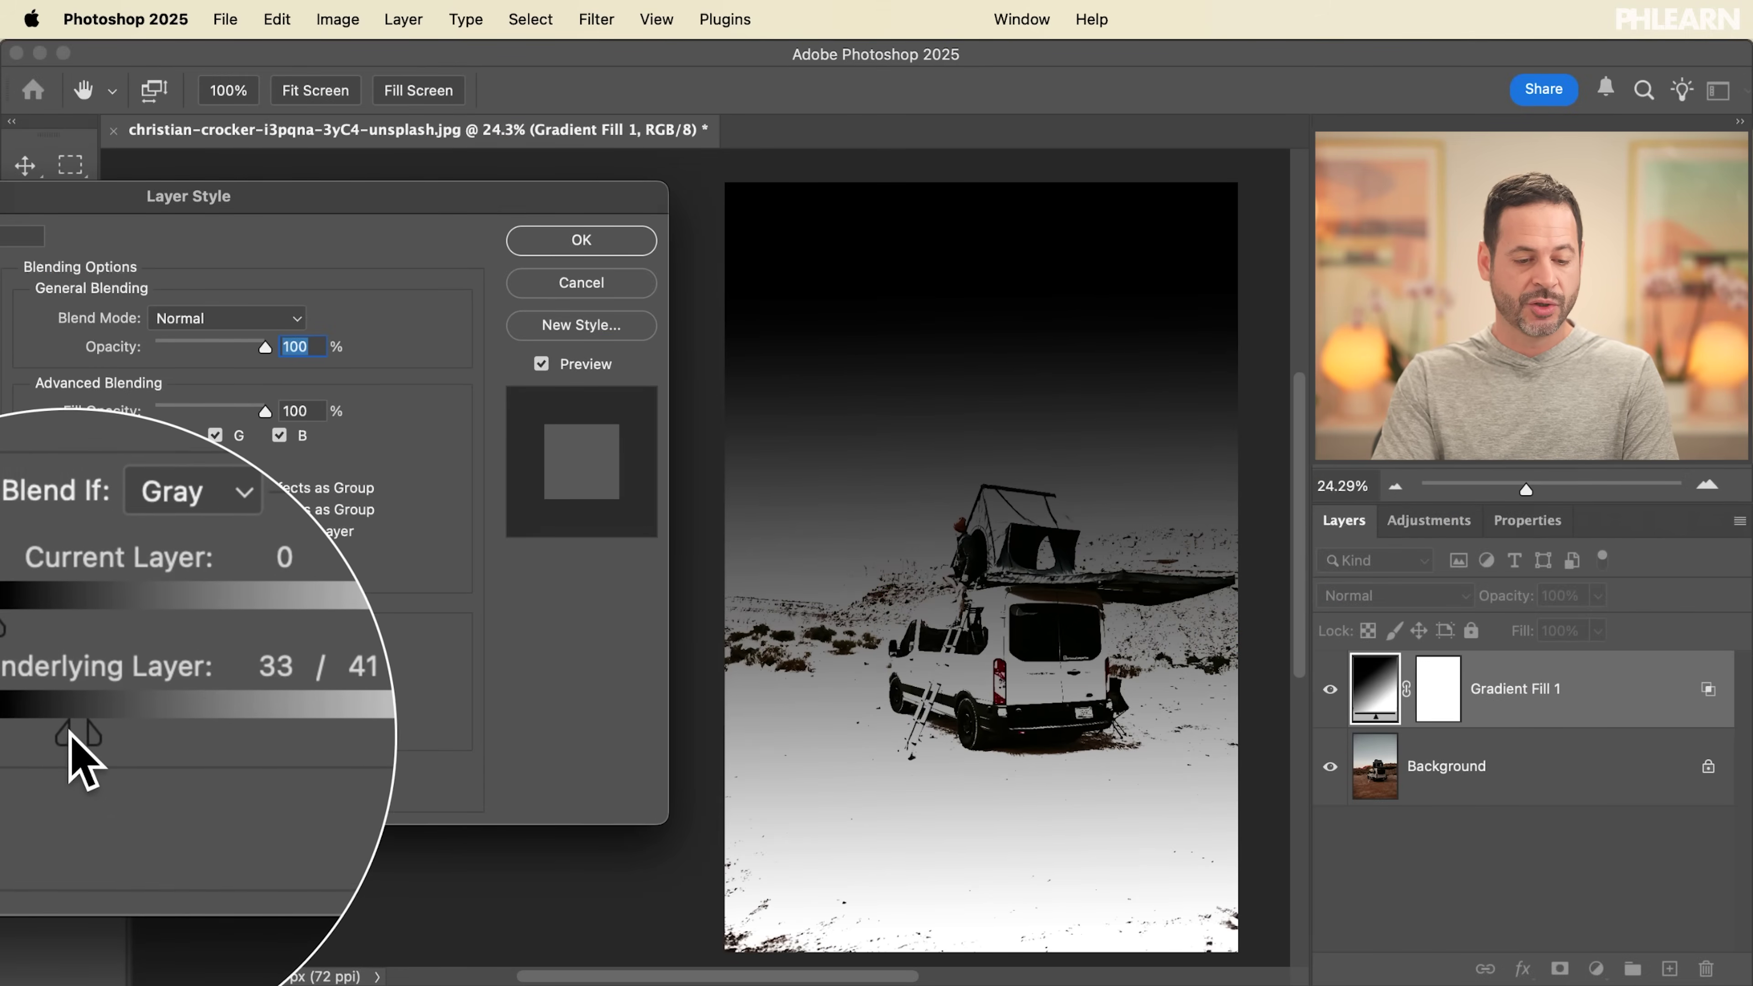
drag(75, 737, 213, 734)
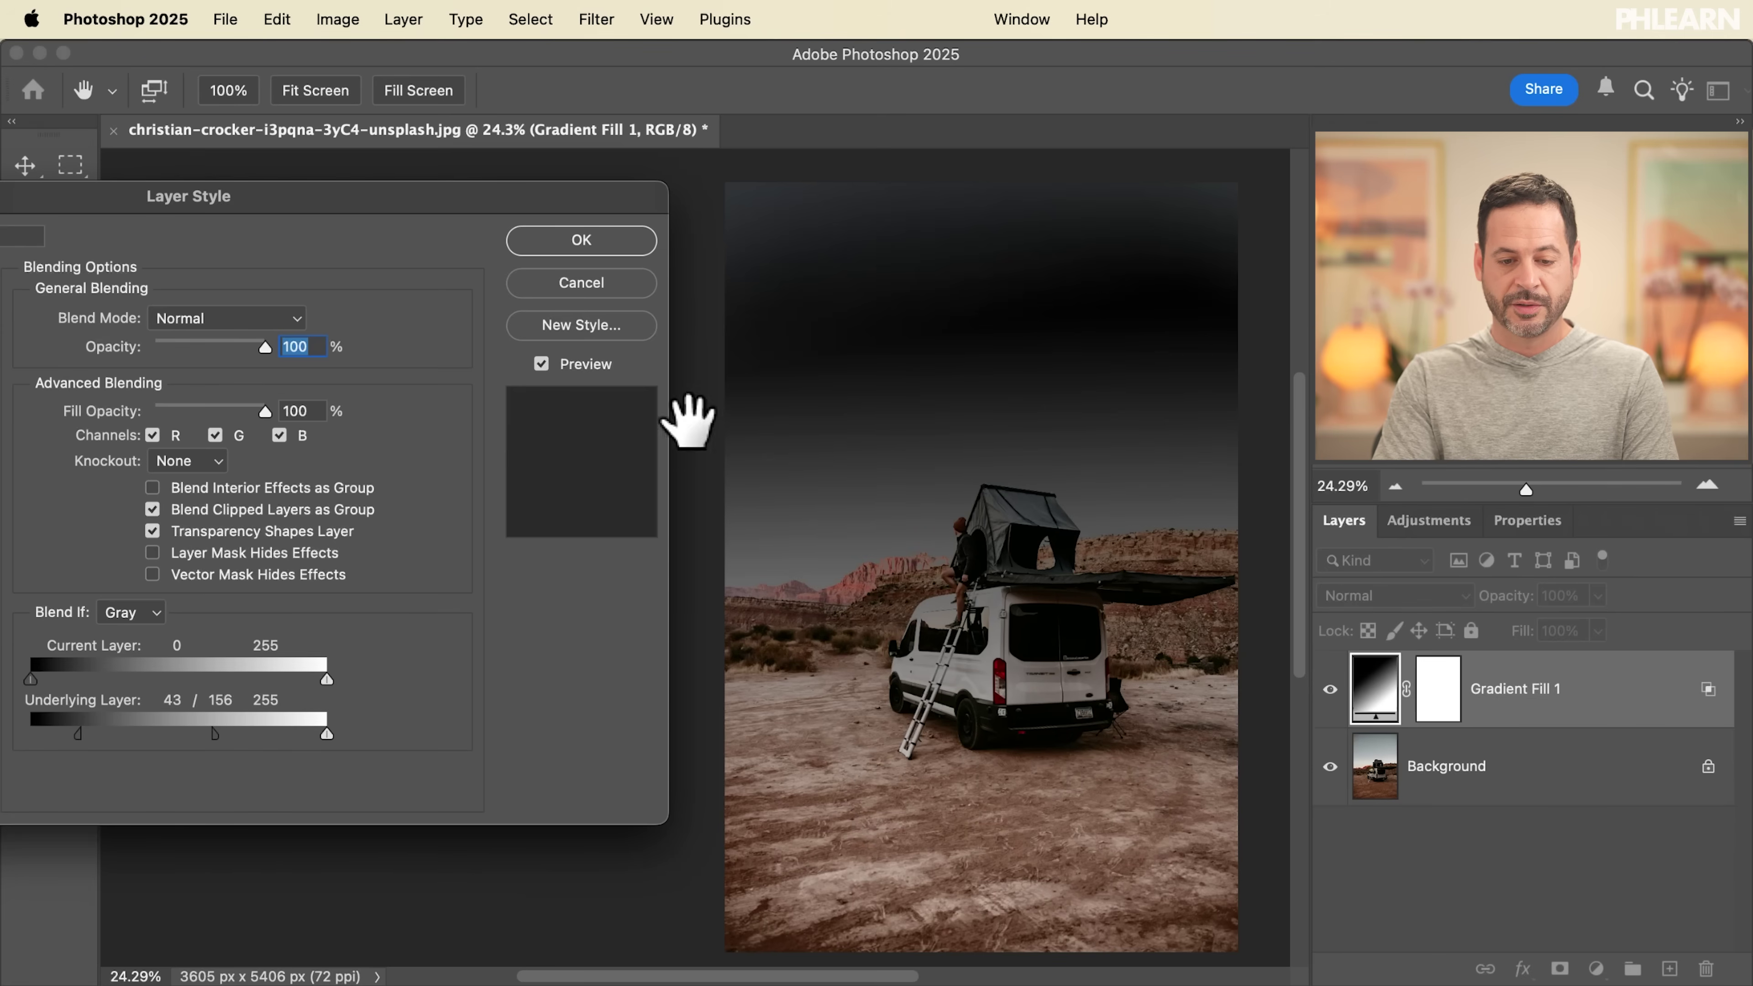
drag(276, 336, 316, 331)
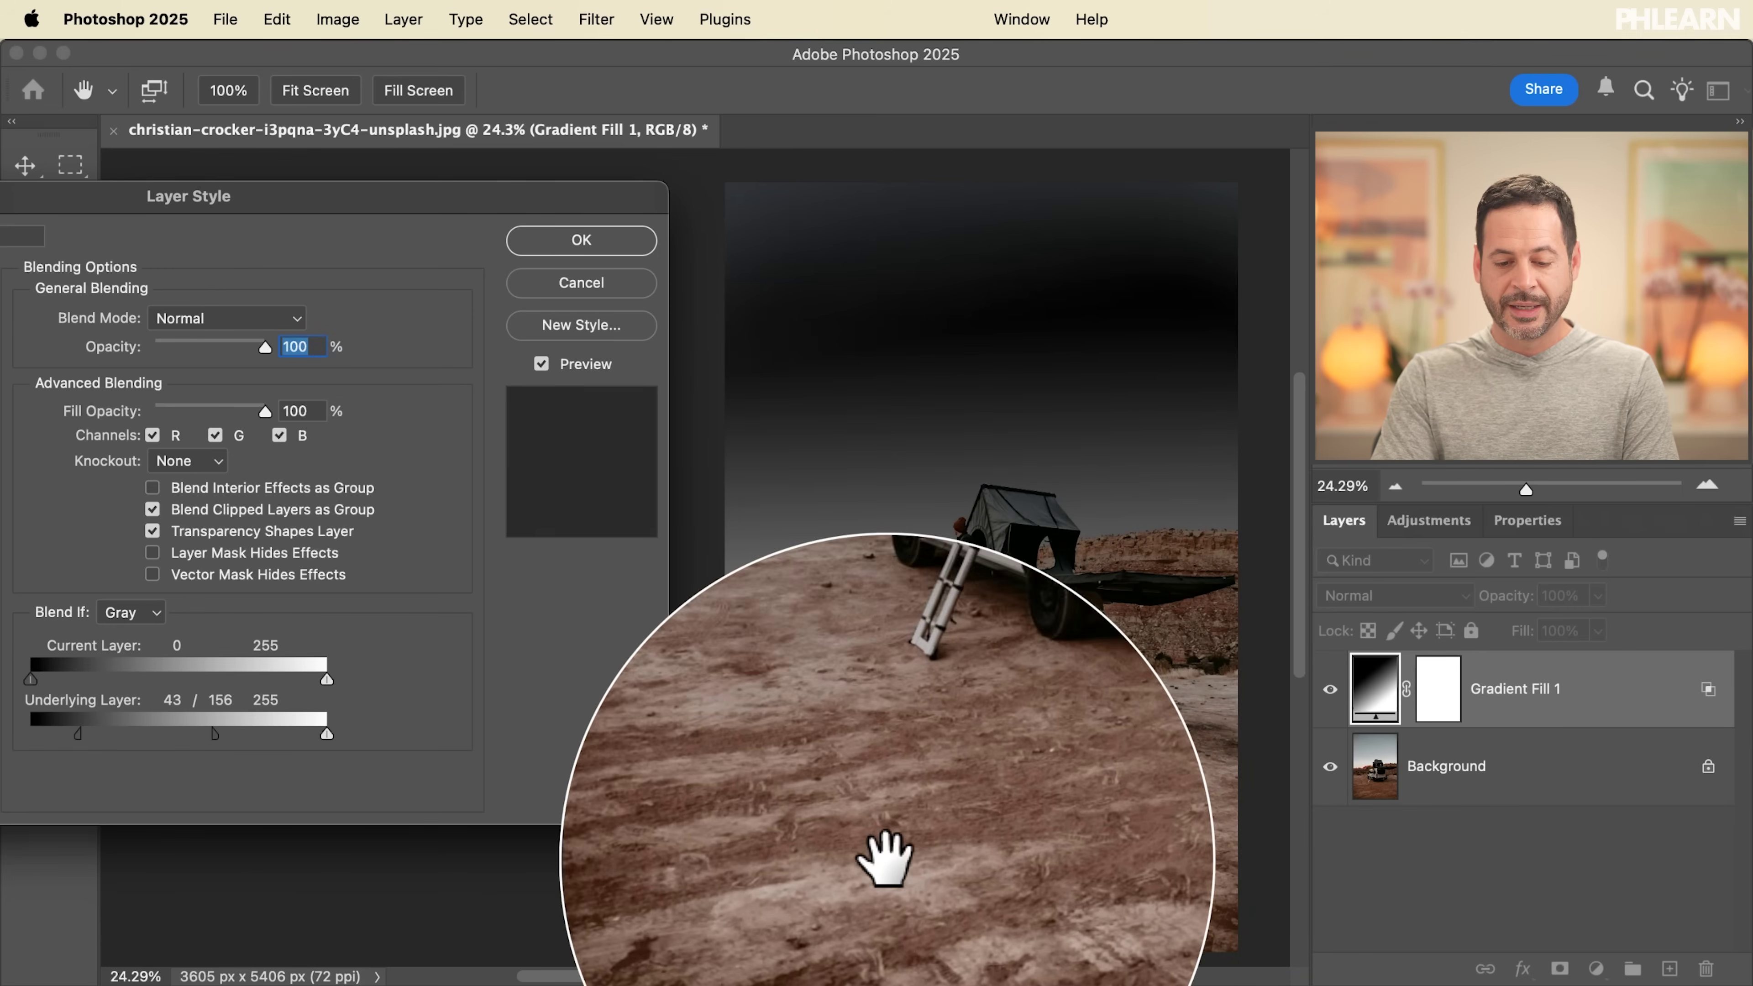
Step: Set the Underlying Layer black slider to 84 / 115 and the white slider to 214 / 255, and apply the blending
drag(200, 737, 118, 733)
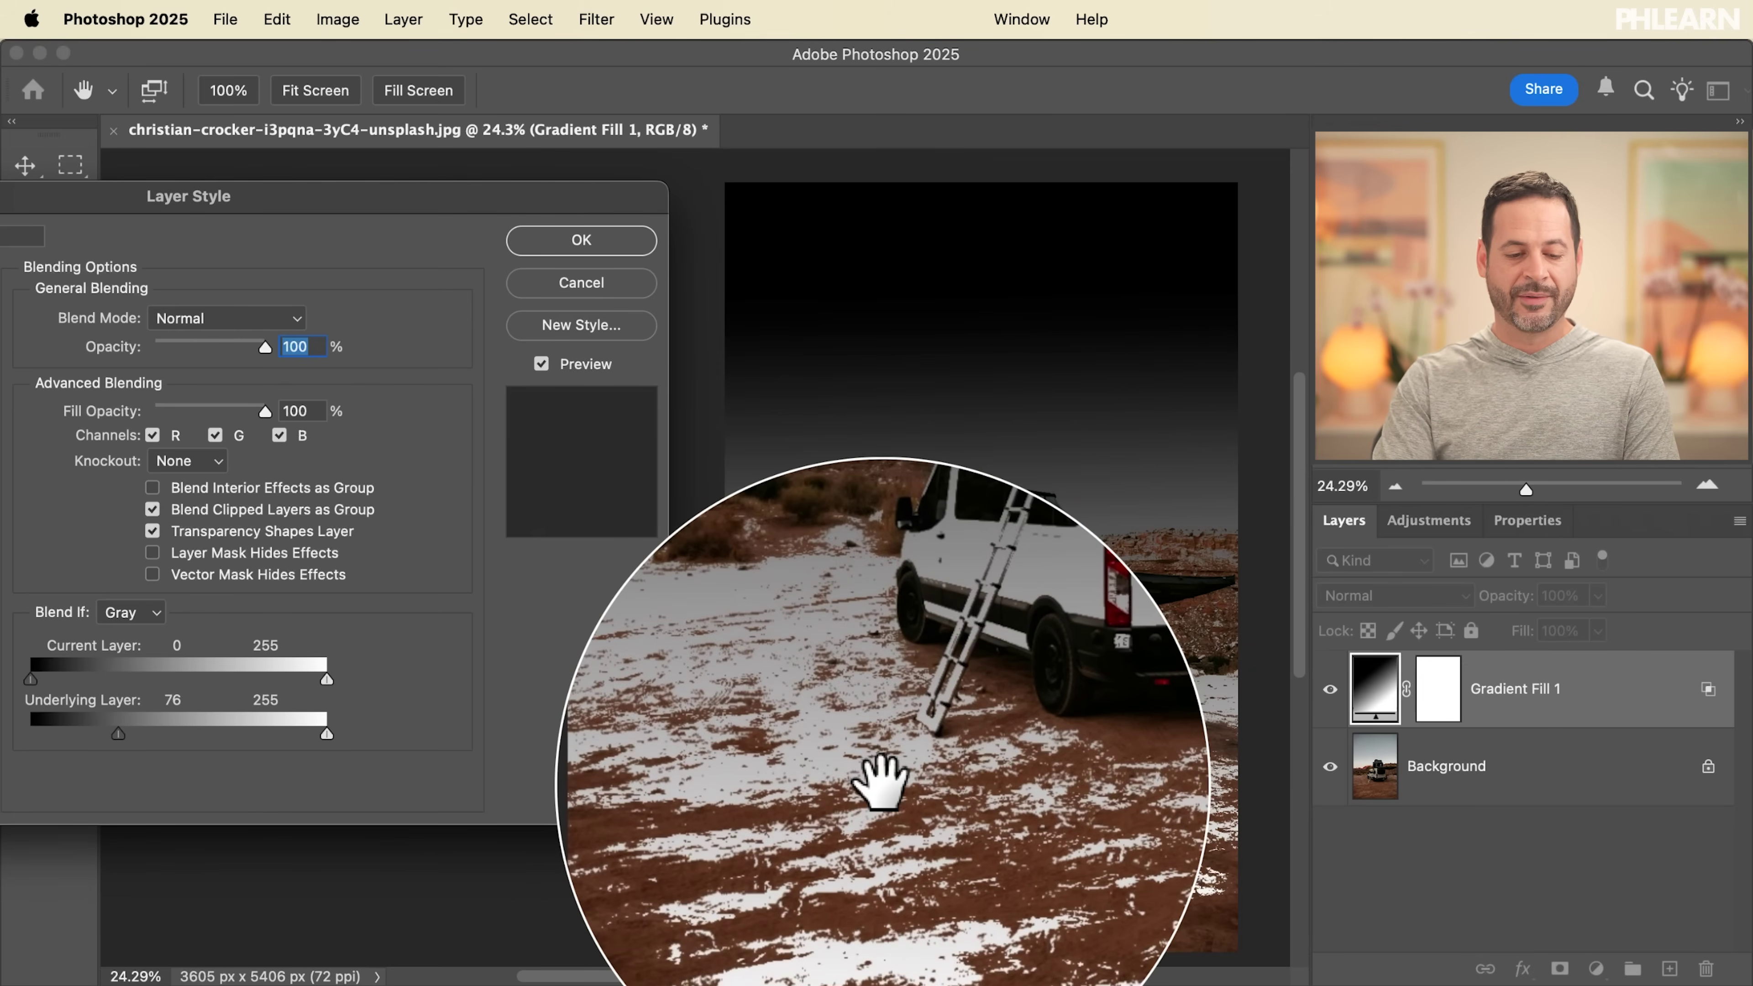
mouse_move(116, 734)
mouse_down()
mouse_move(155, 733)
mouse_move(81, 735)
mouse_move(130, 735)
mouse_up()
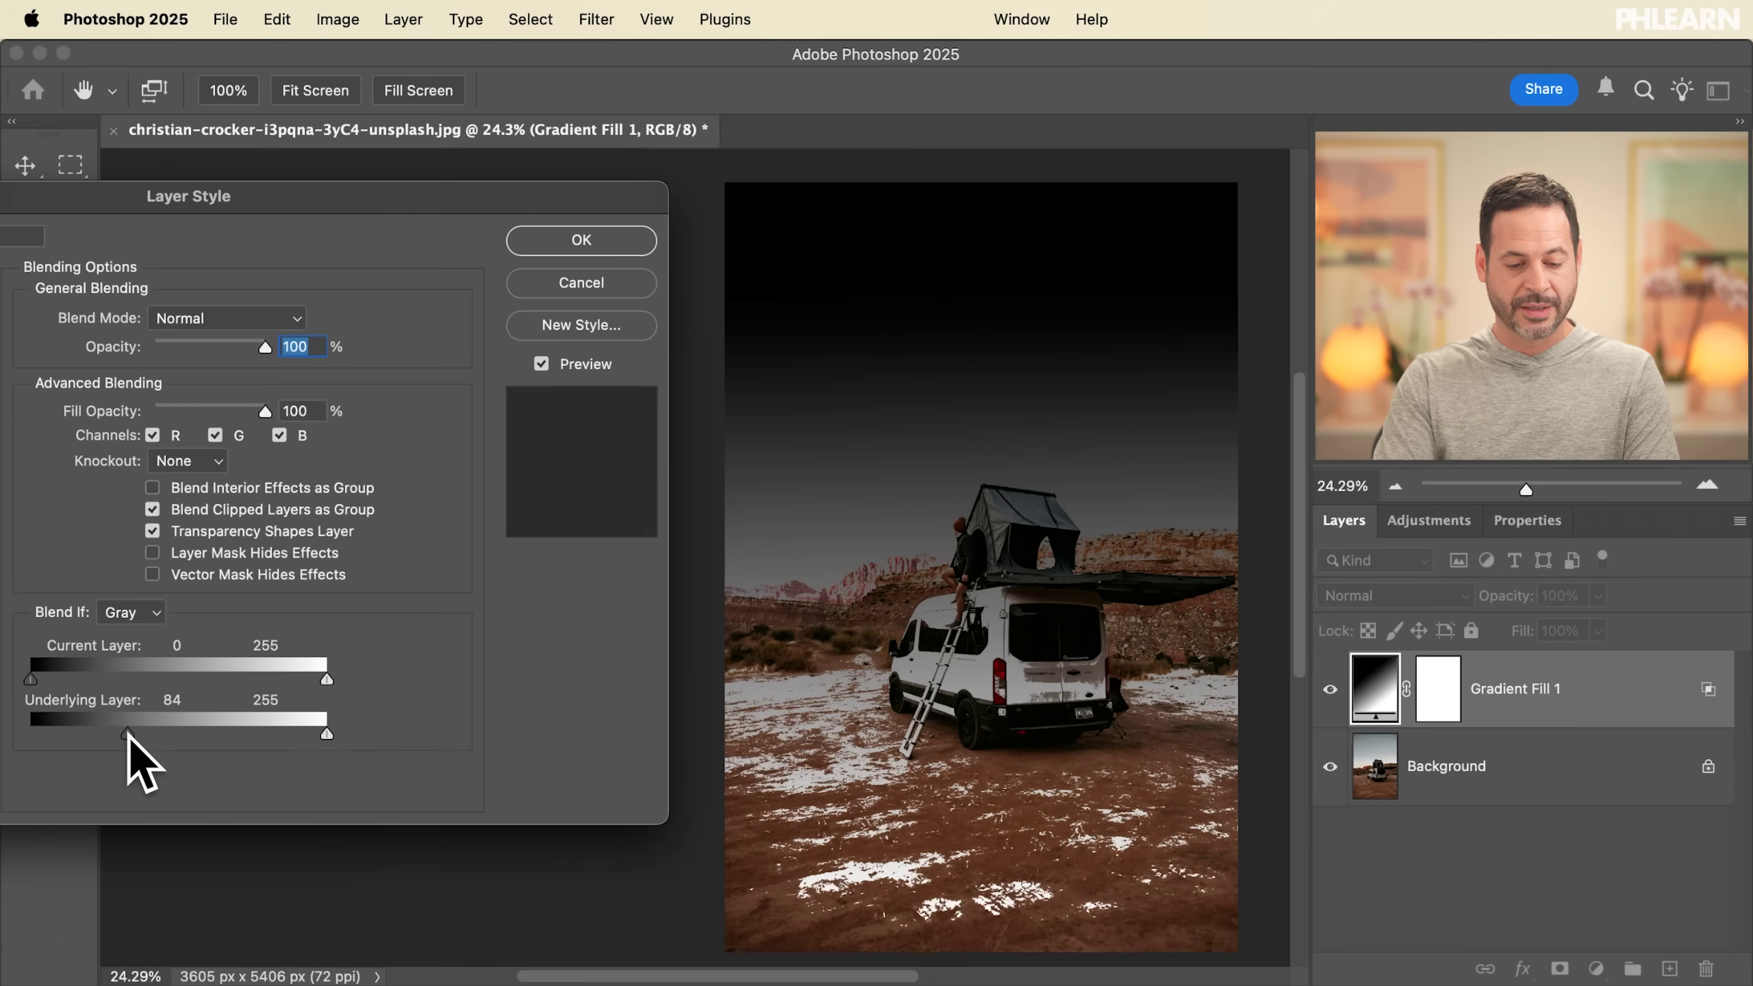
drag(135, 734, 166, 736)
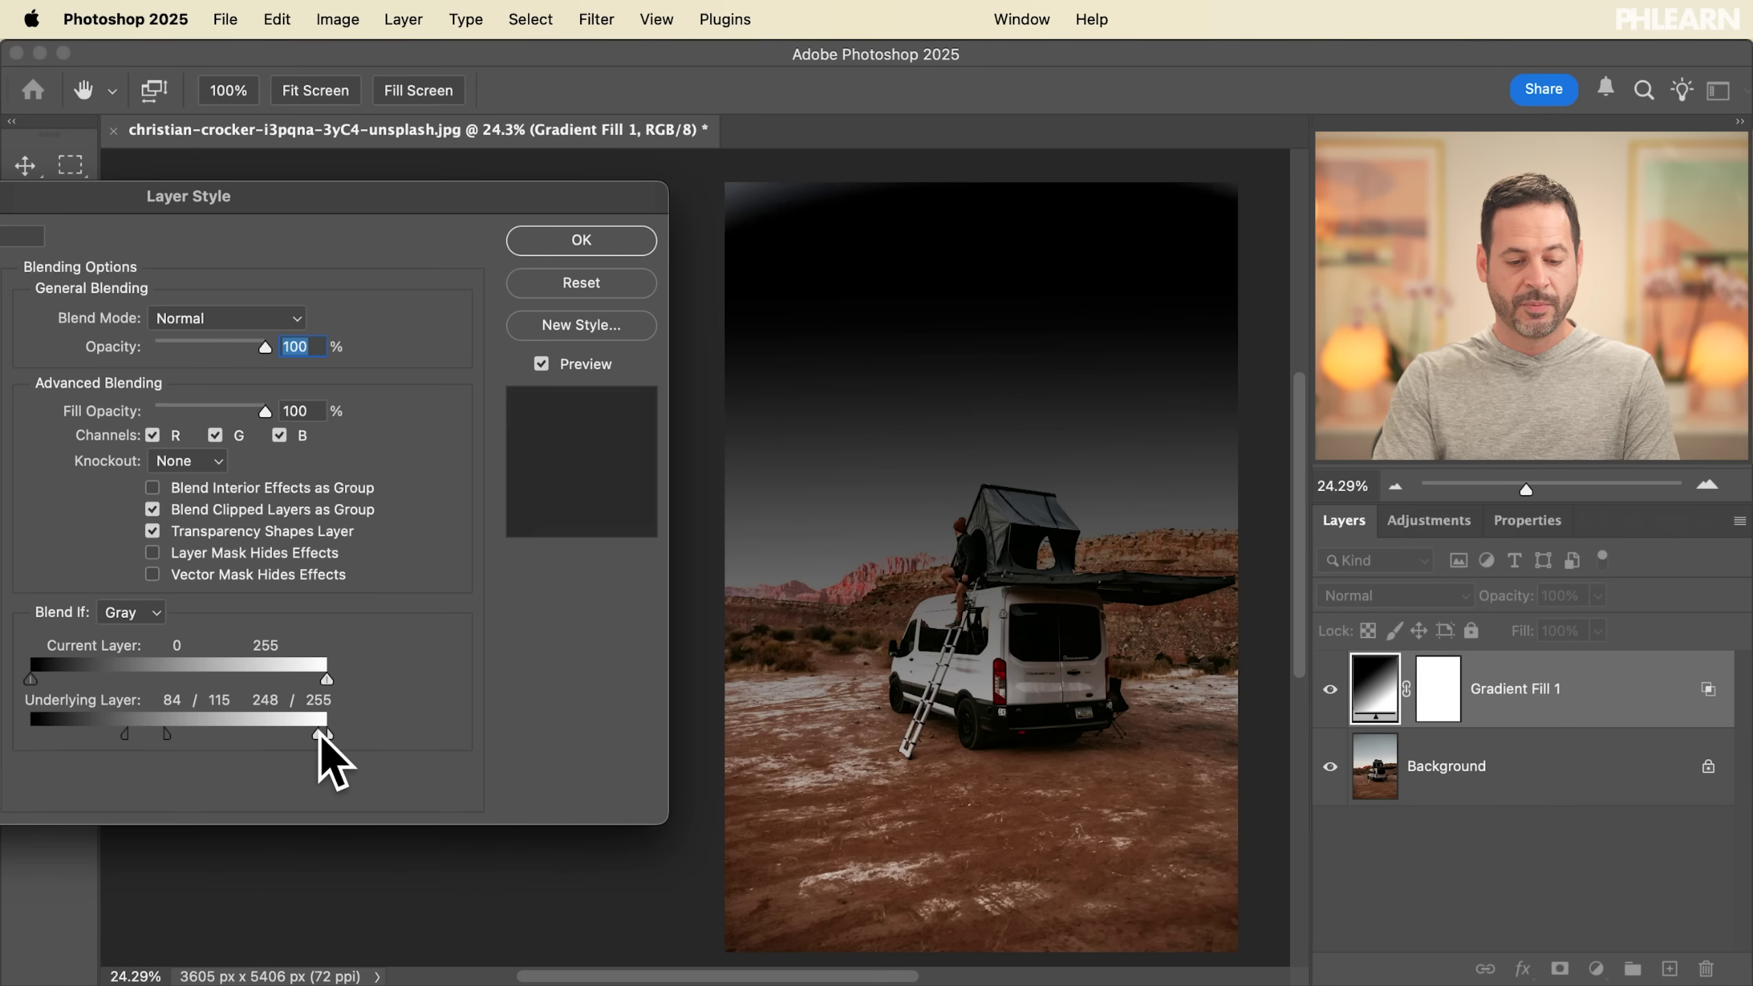
drag(279, 735, 276, 734)
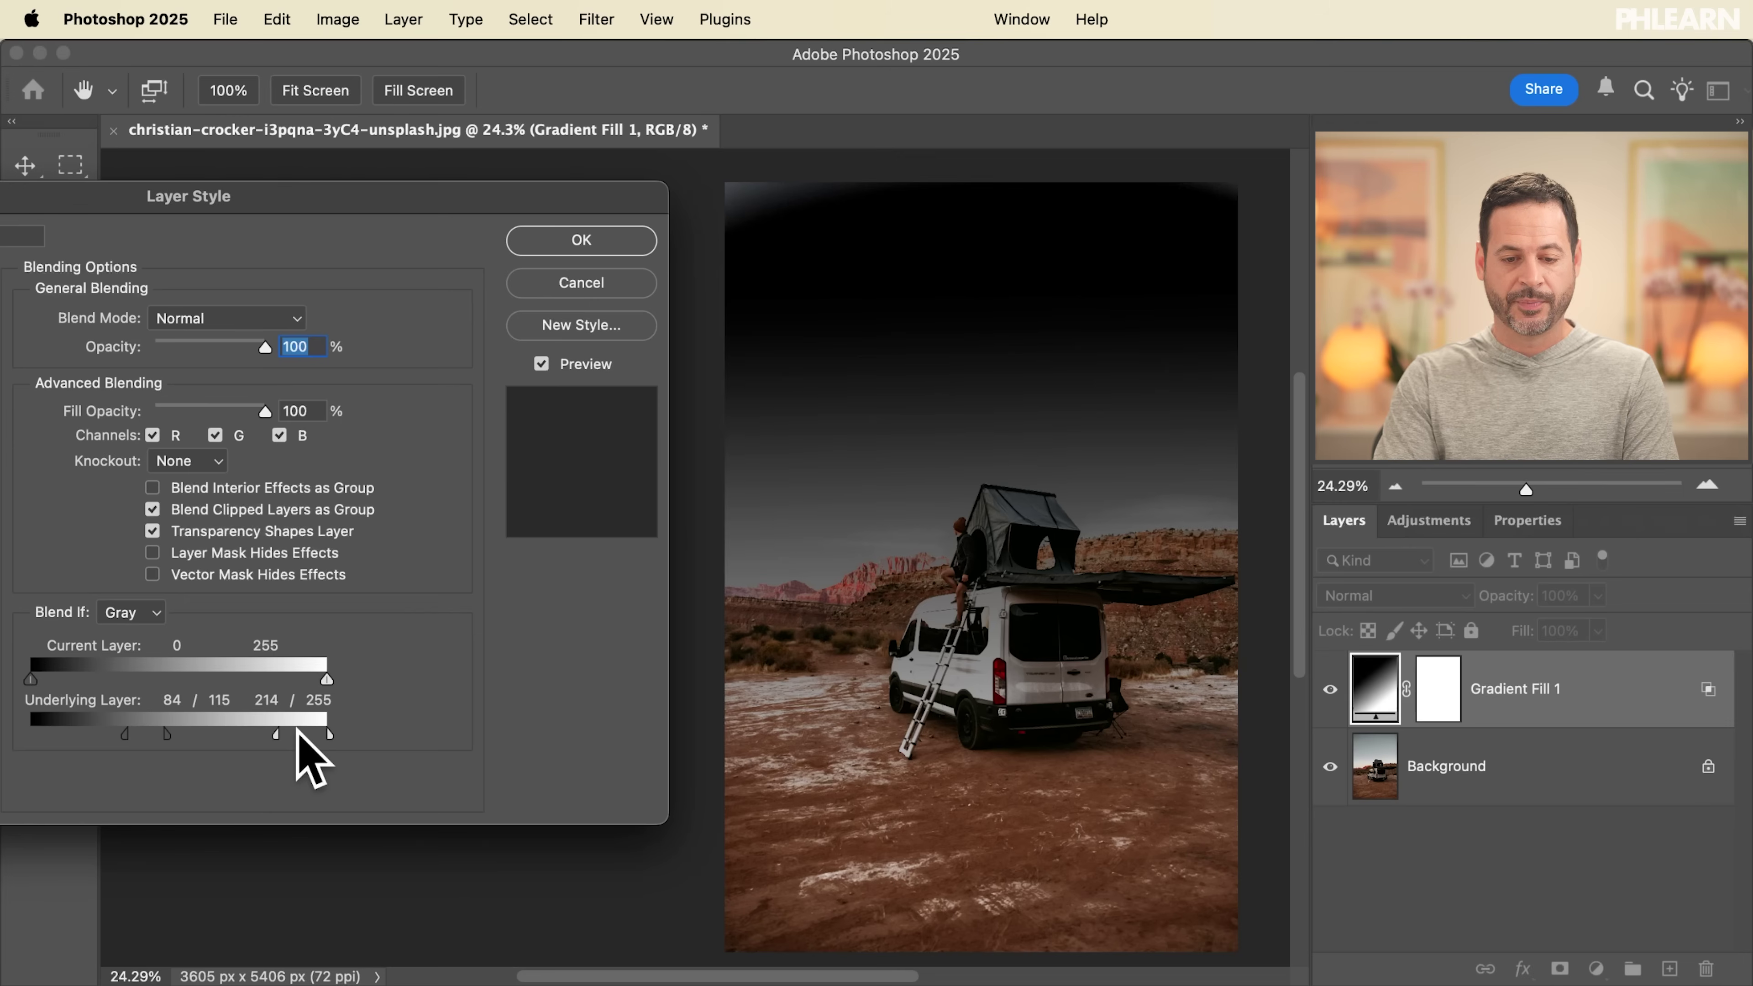
click(562, 253)
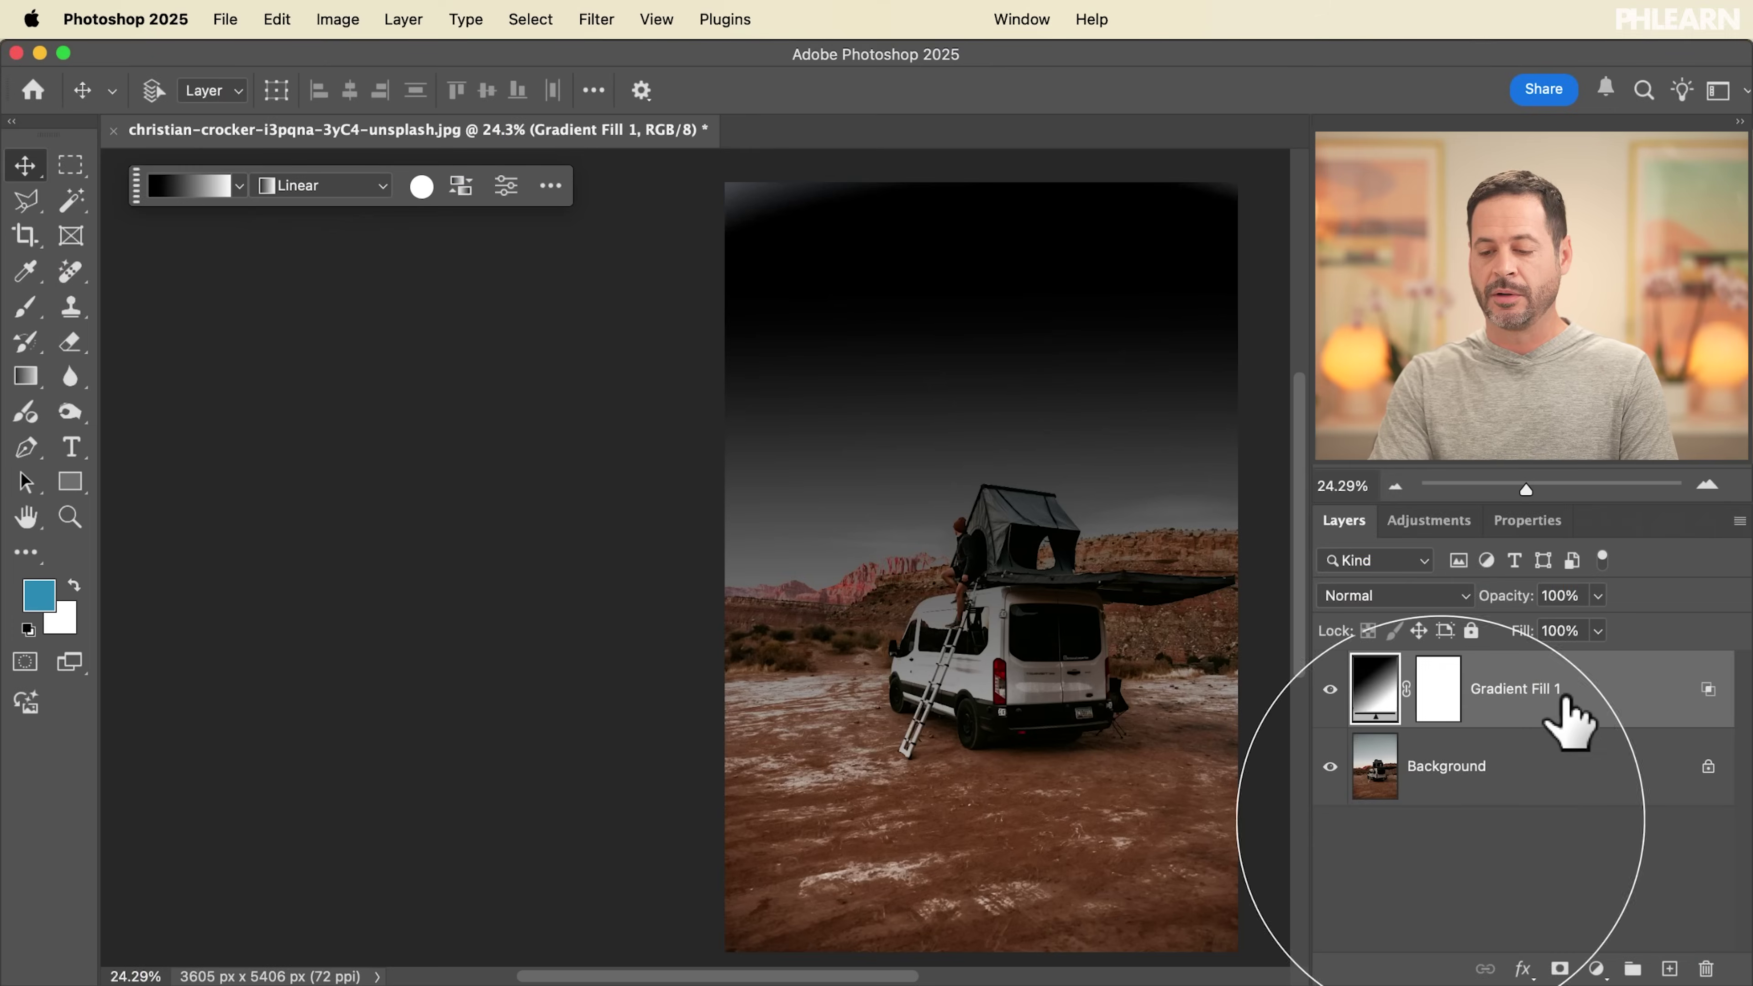
Step: Reset the gradient layer's Underlying Layer sliders to 0 and 255, and review the channel choices for Blend If
double_click(1557, 715)
drag(458, 736, 291, 726)
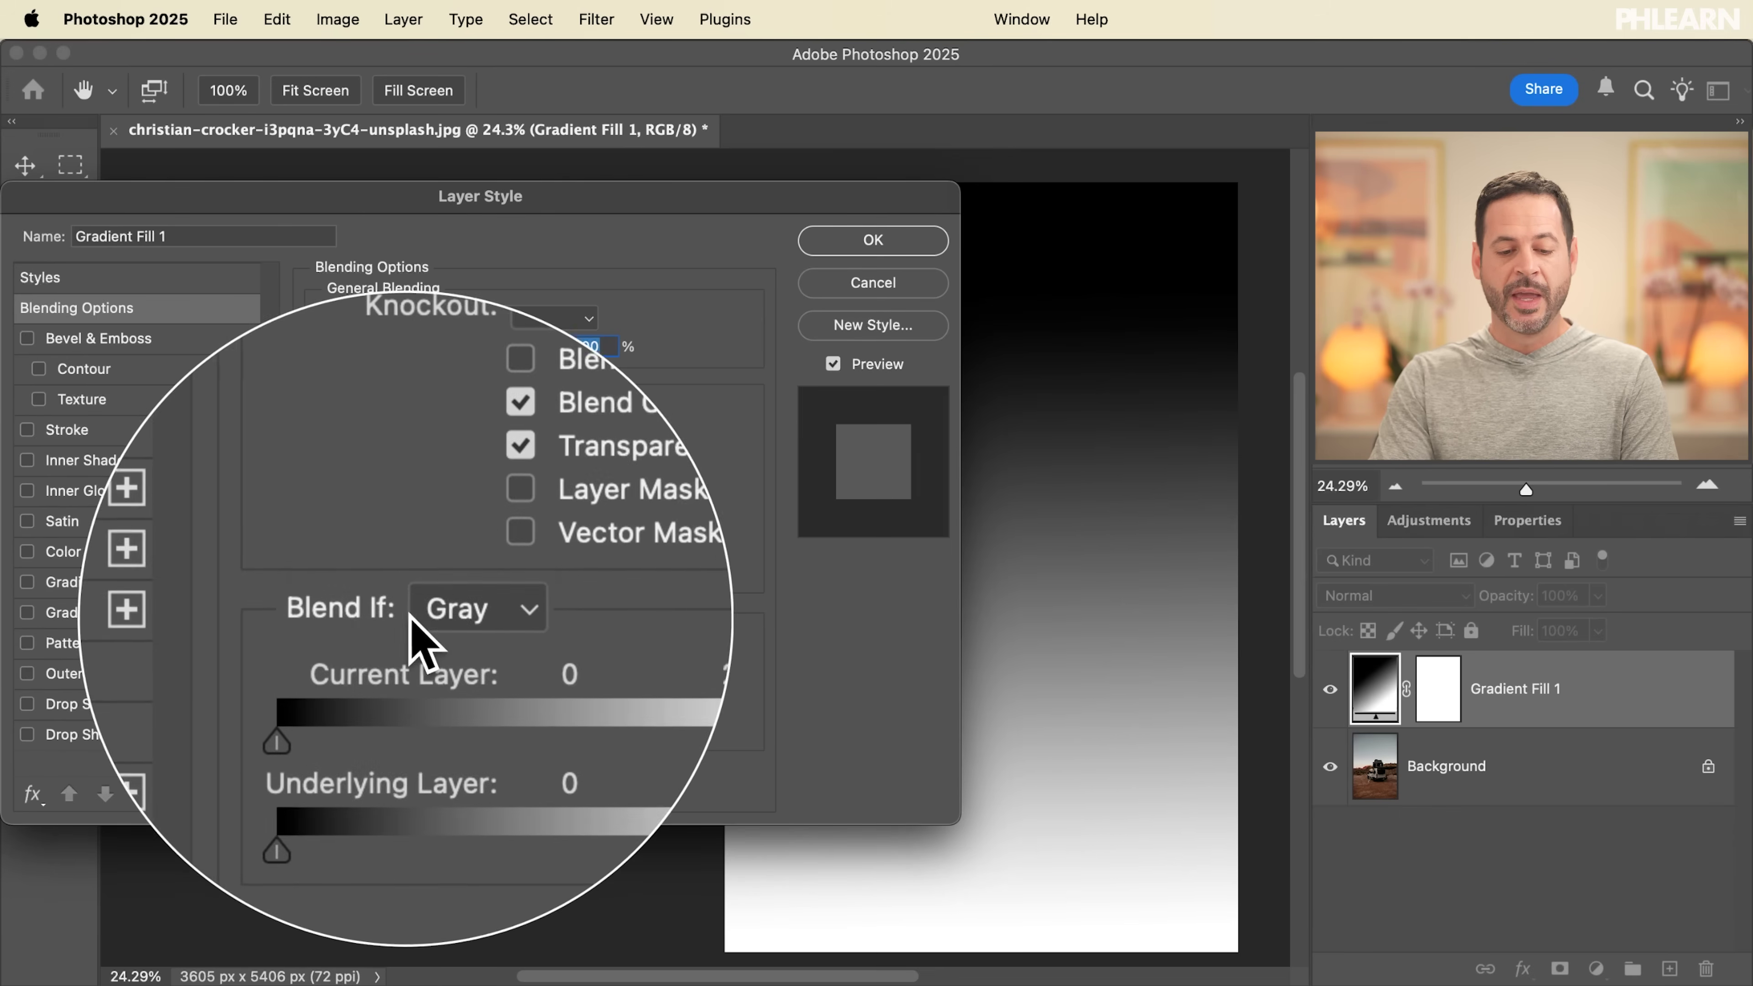
click(422, 612)
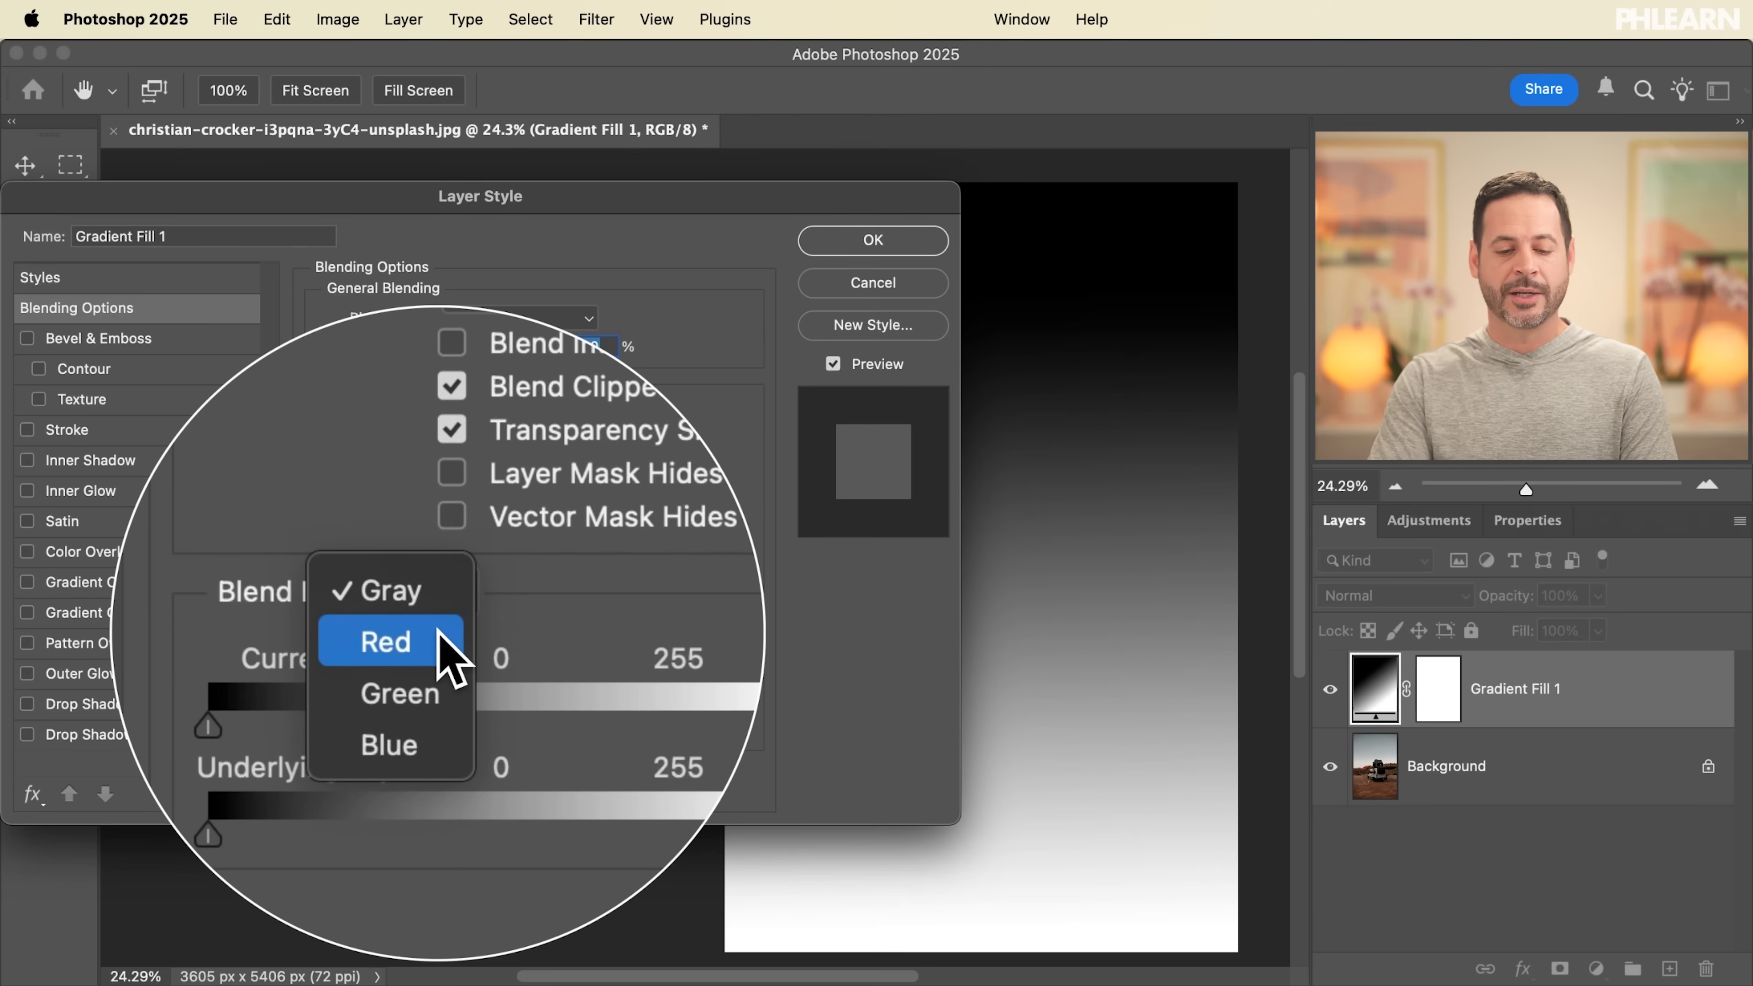
click(737, 388)
click(871, 239)
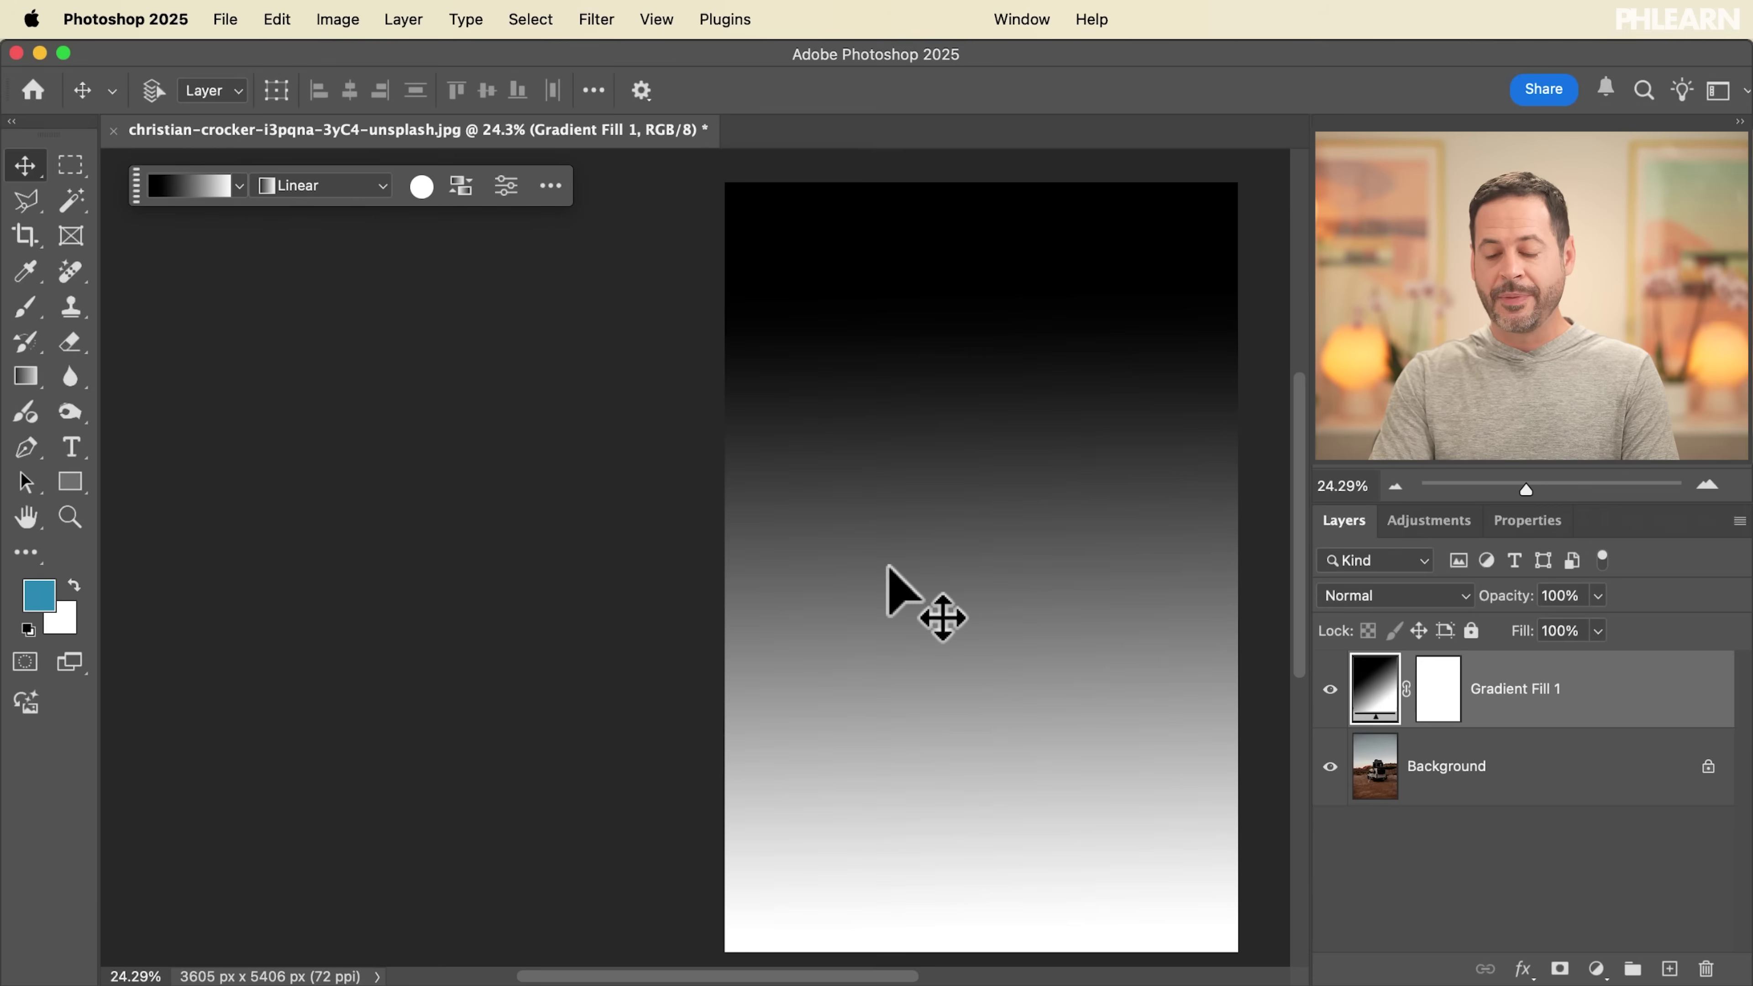
Step: Delete the gradient fill layer and place the pink cloud sky image over the van photo
scroll(893, 590, right, 5)
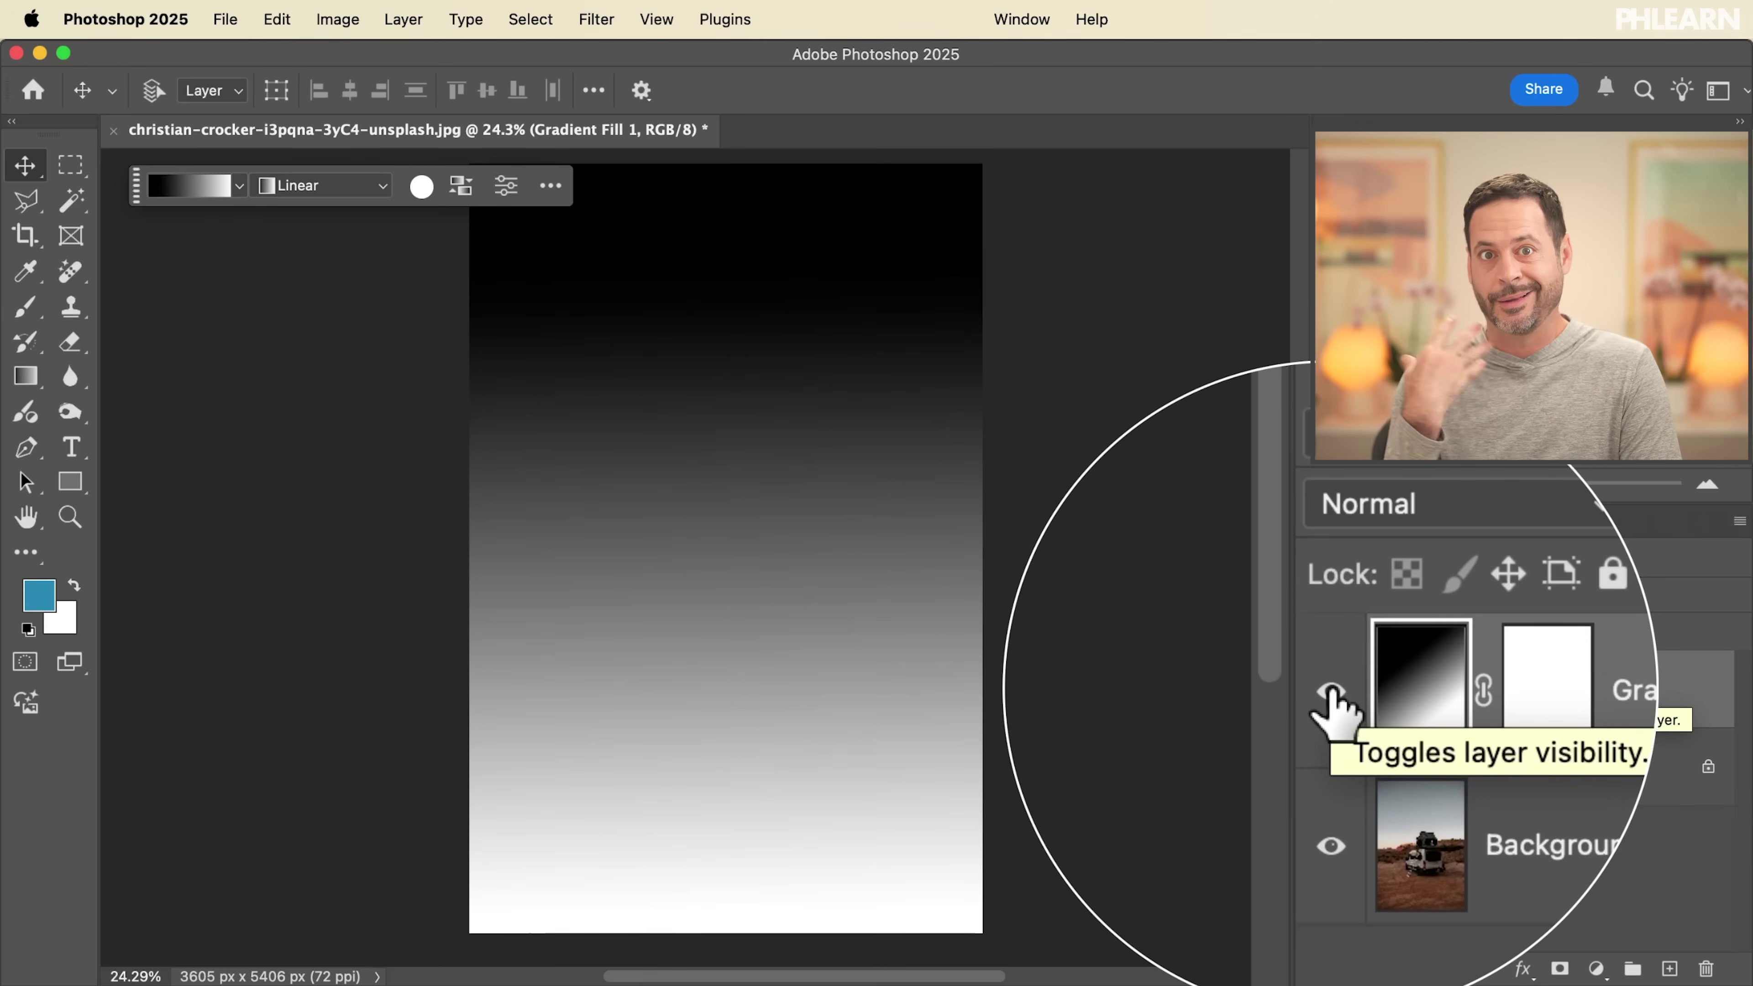
drag(1663, 716, 1699, 966)
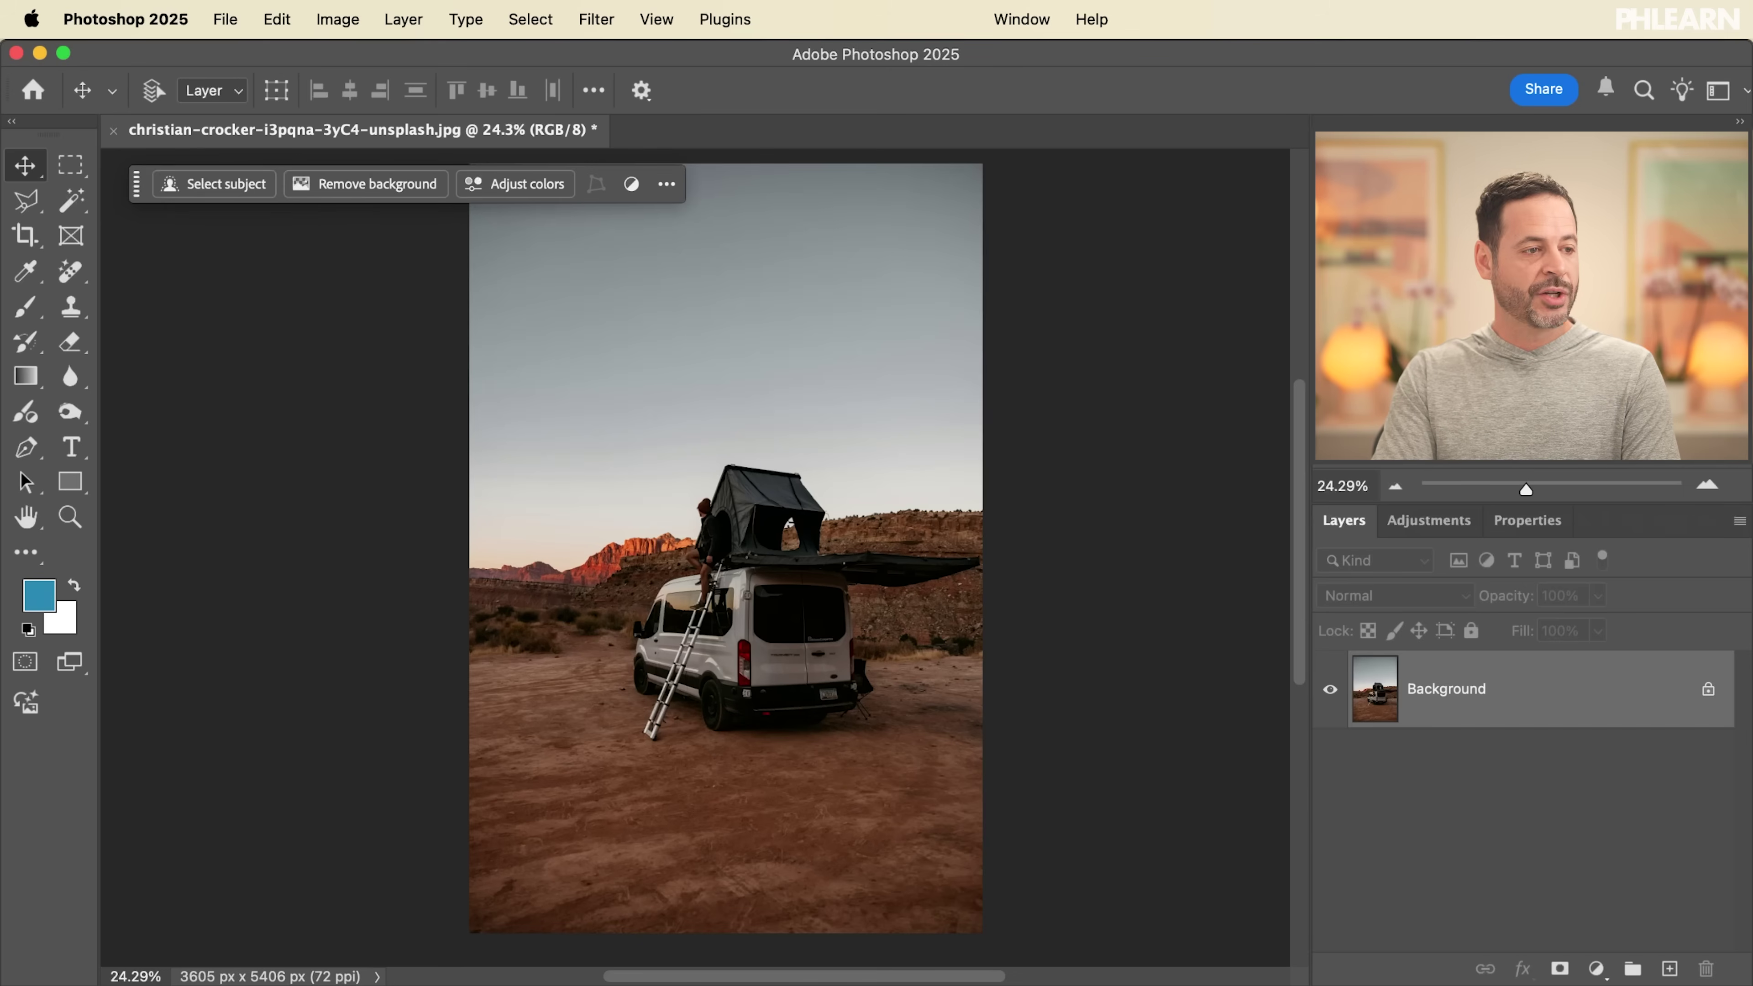
drag(199, 221, 784, 411)
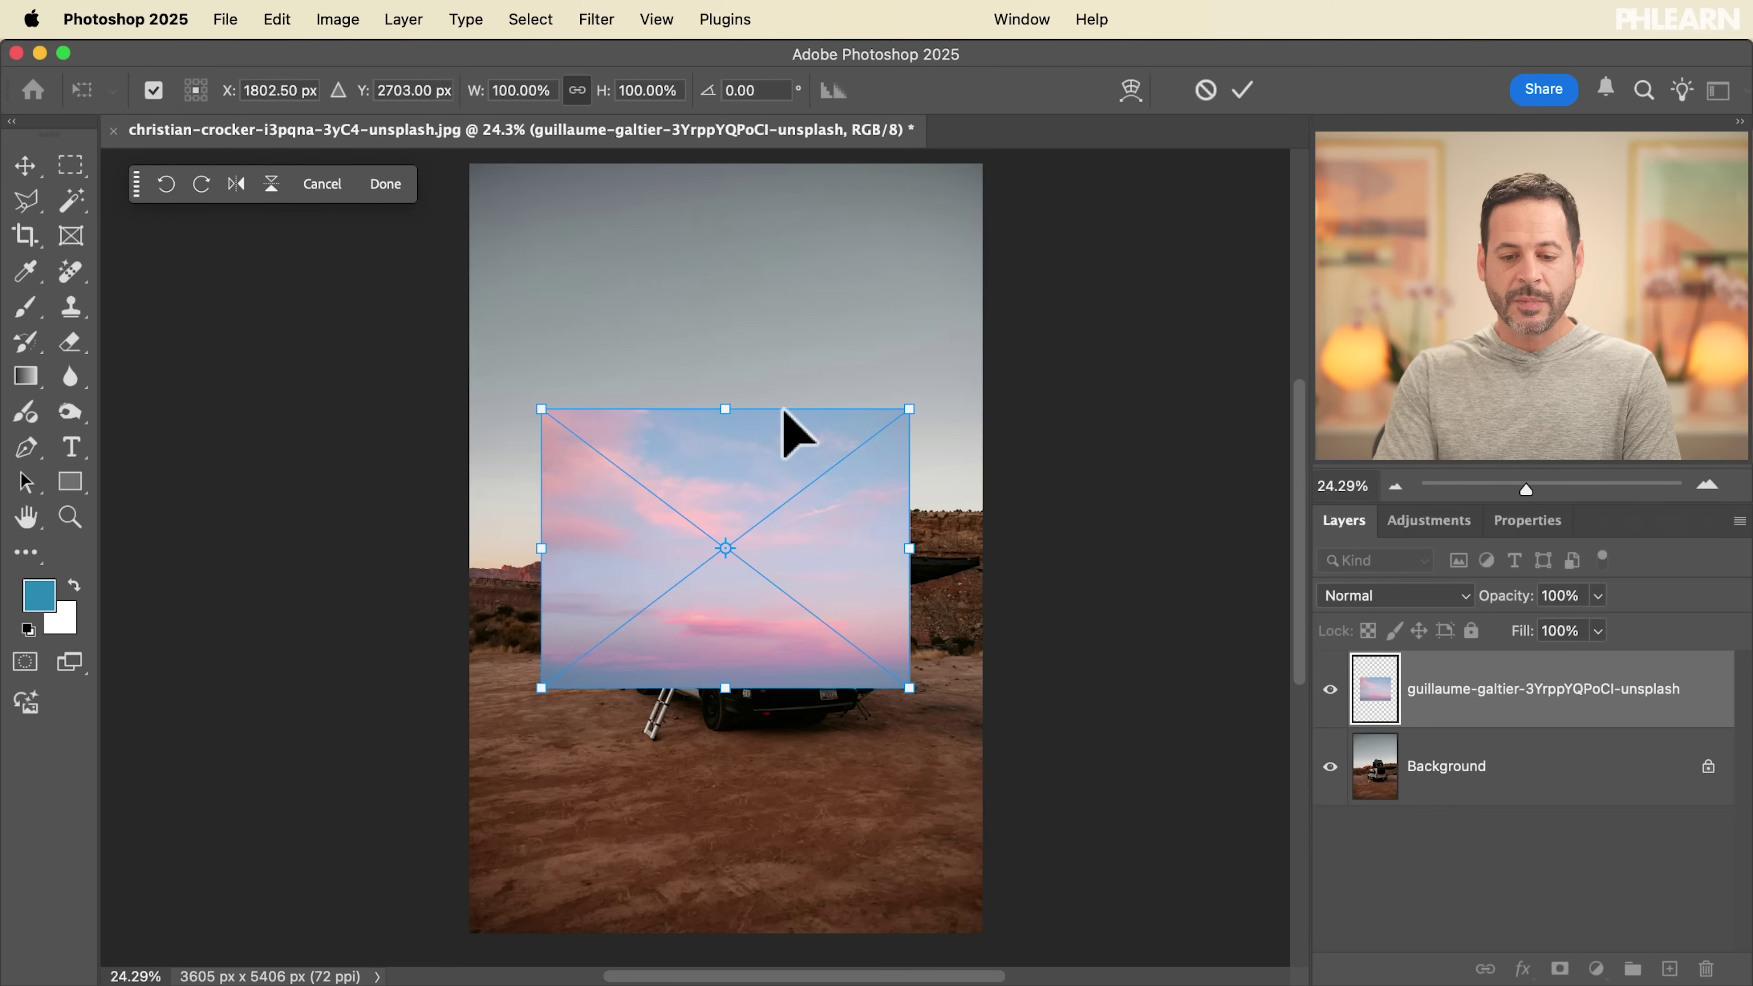
Step: Enlarge the placed sky to span the photo's full width, move it up over the original sky, and commit the transform
drag(599, 91, 732, 129)
drag(767, 548, 768, 428)
key(Return)
key(super+plus)
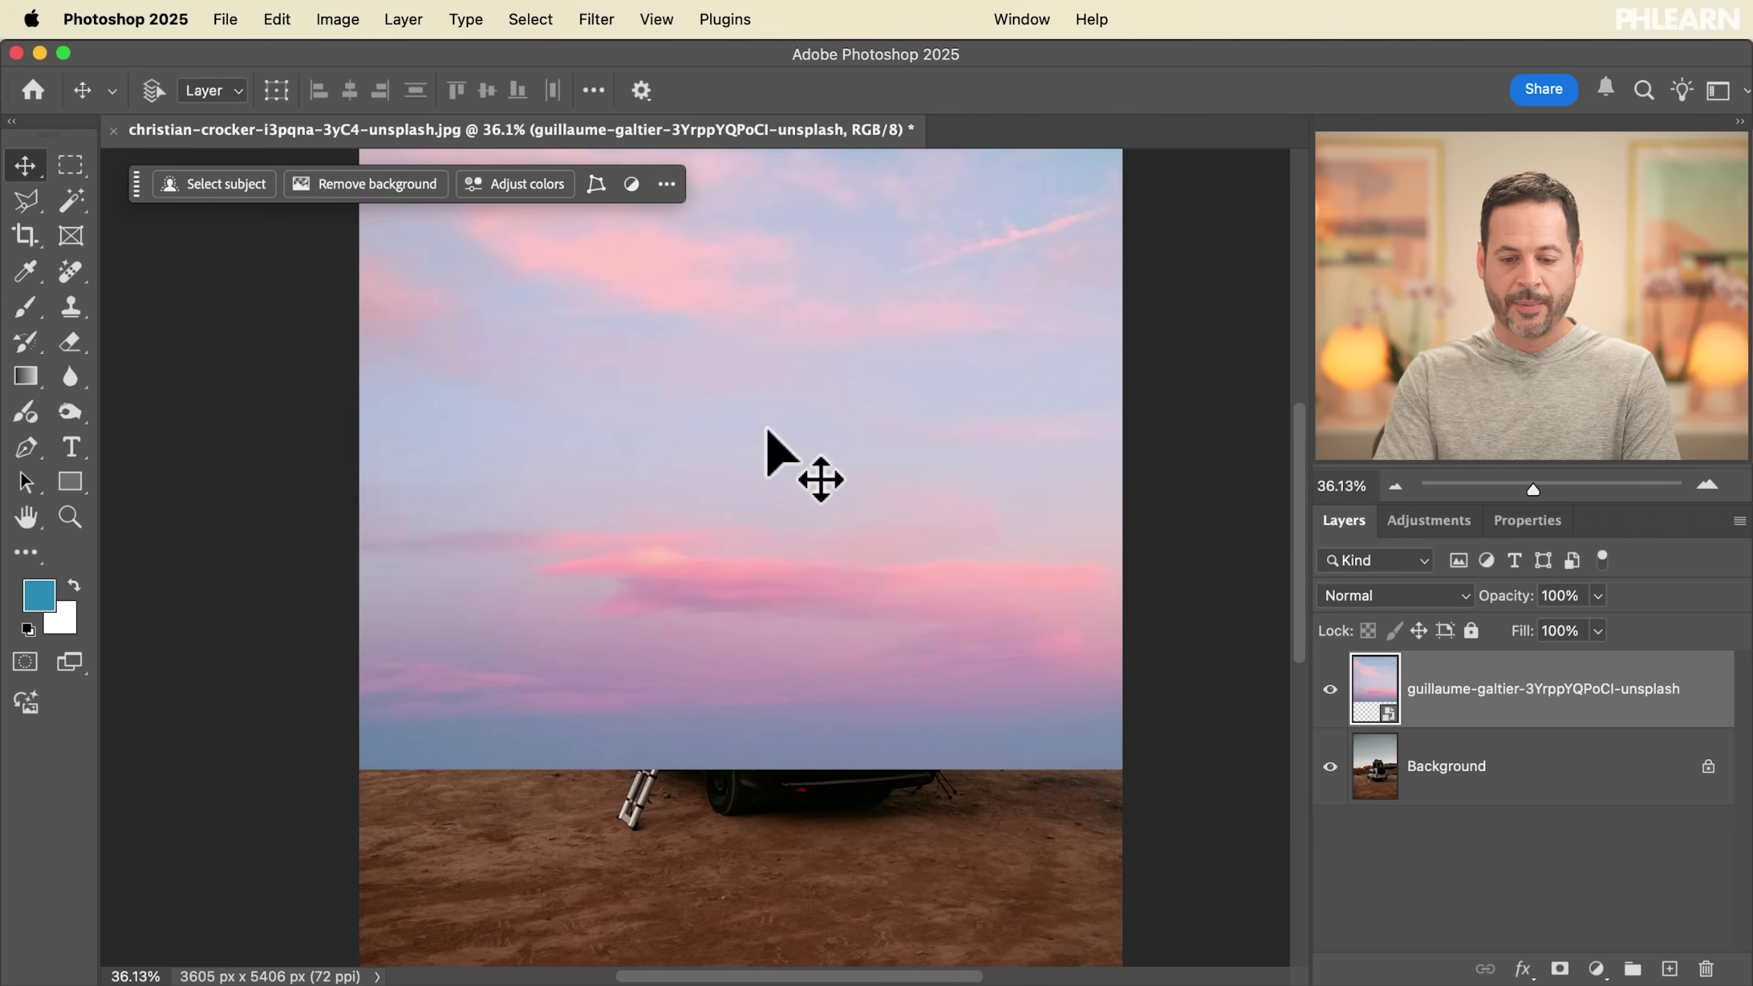
key(super+plus)
scroll(768, 428, up, 3)
scroll(768, 429, down, 3)
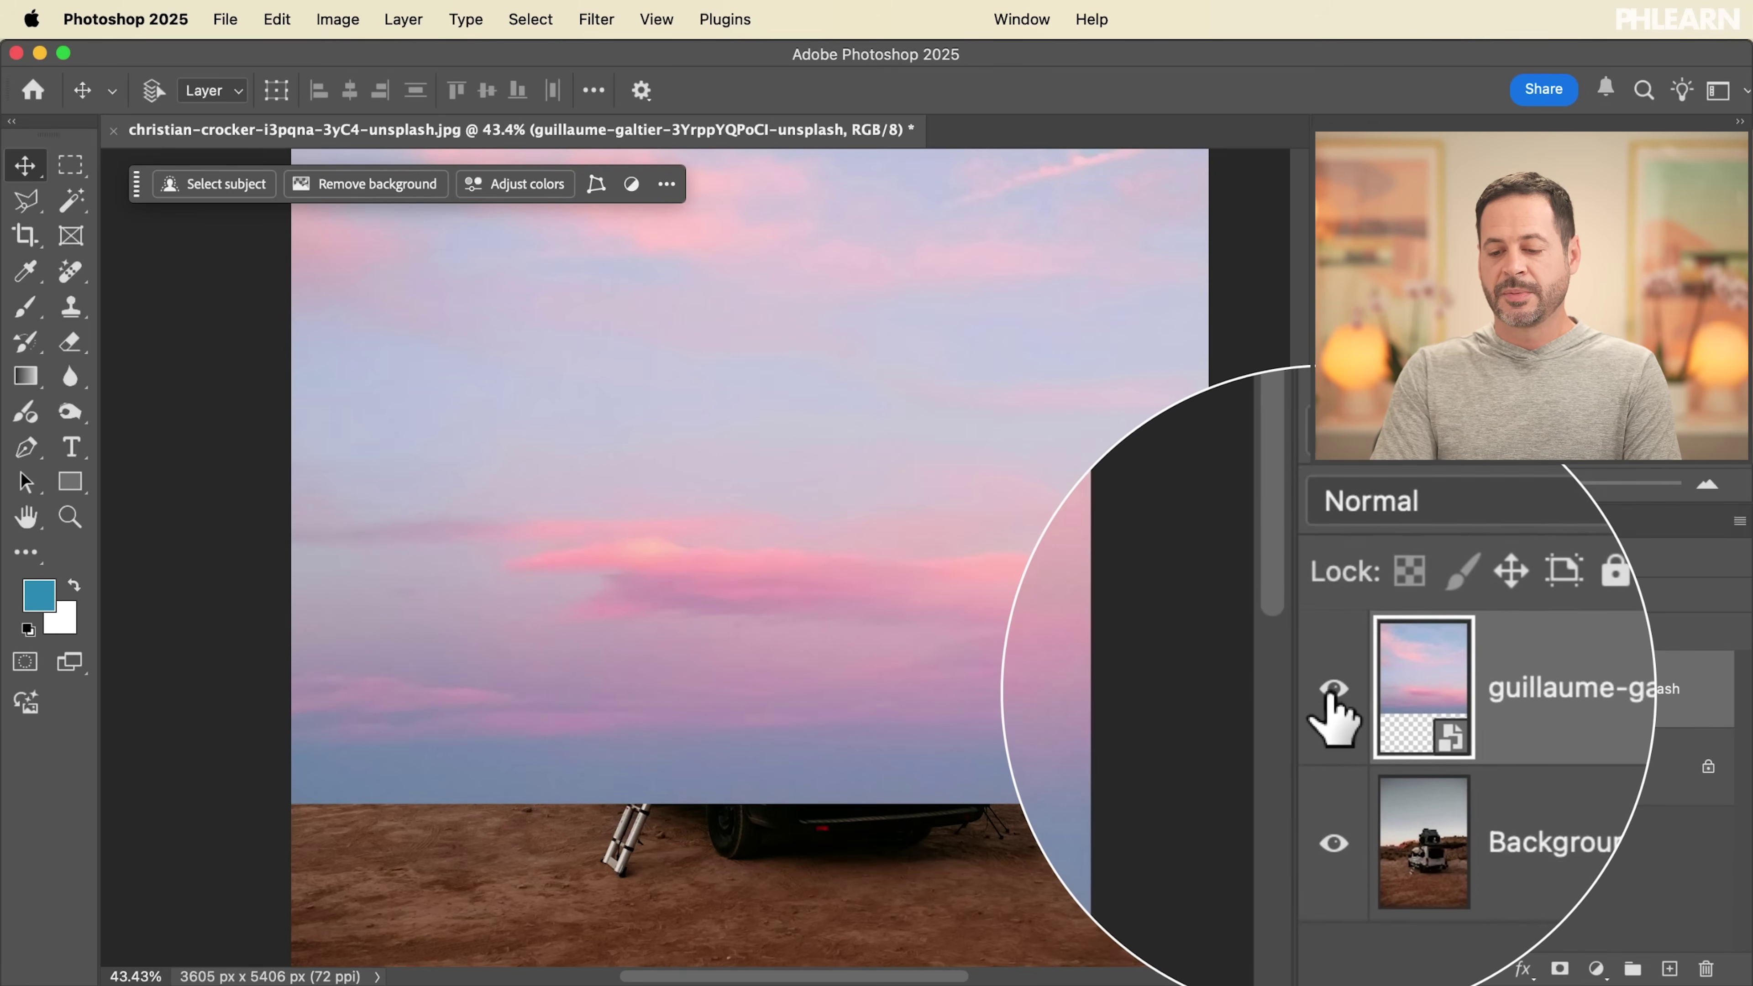
Step: Hide the sky layer and select the Background photo's sky with the automatic Sky selection
click(1330, 689)
click(1457, 765)
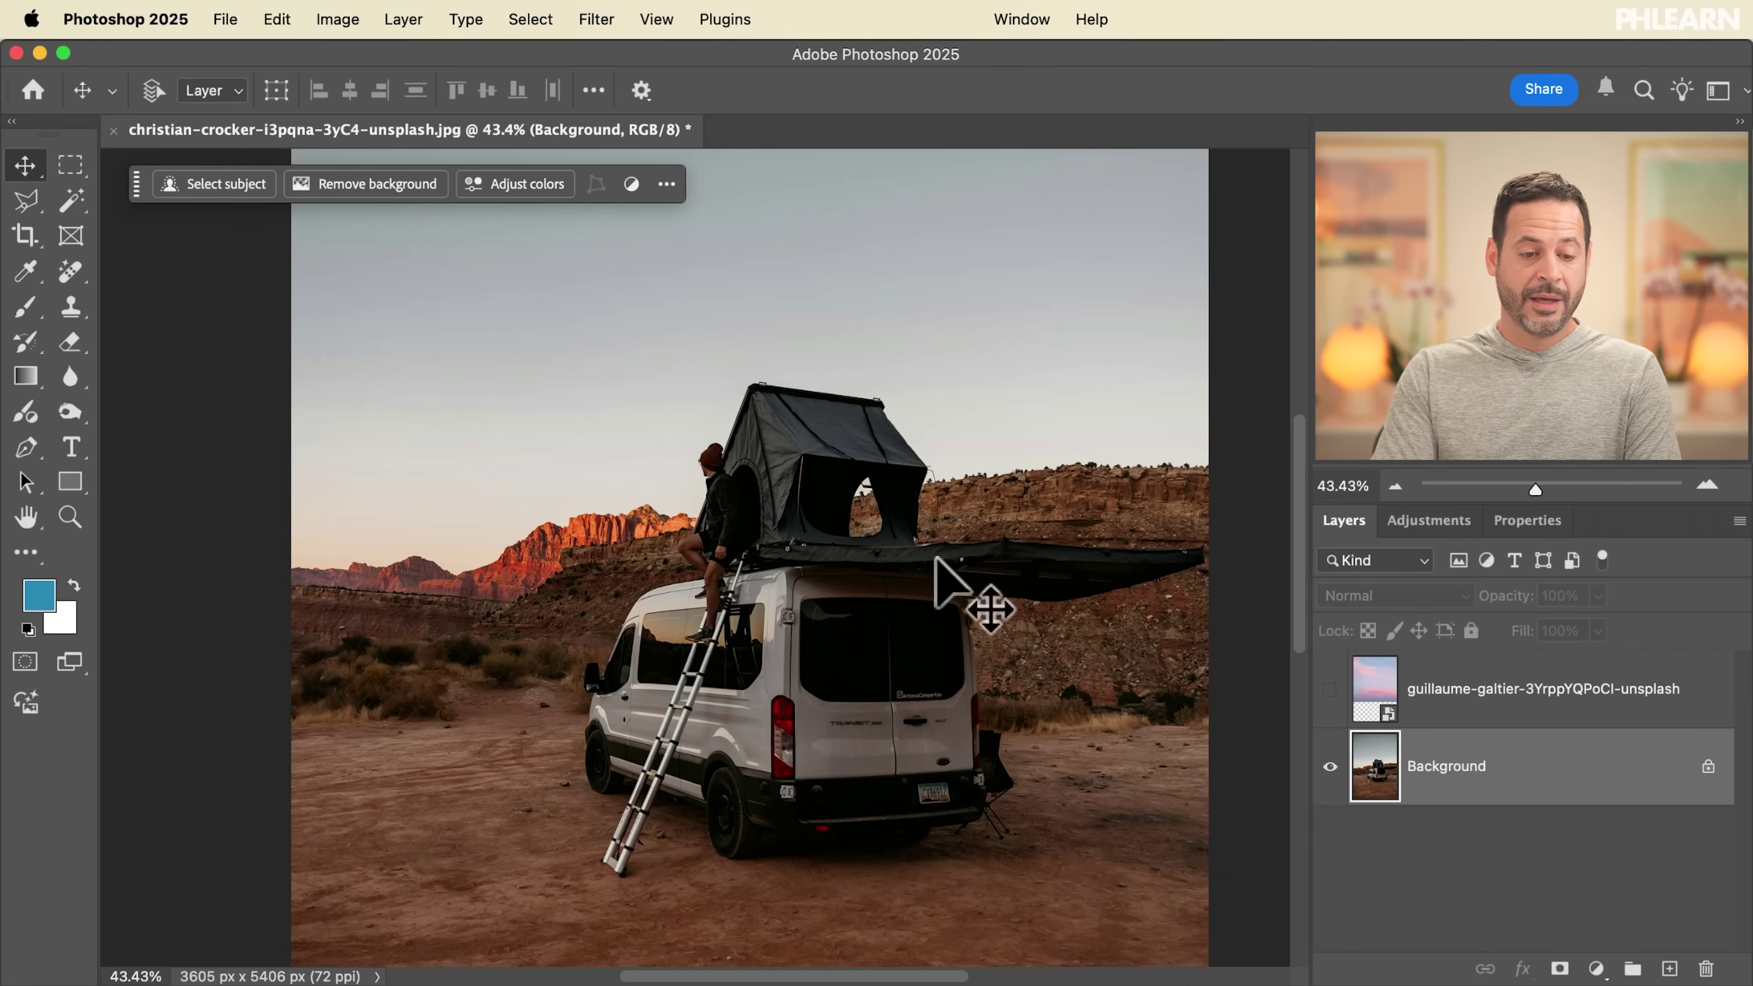
click(528, 17)
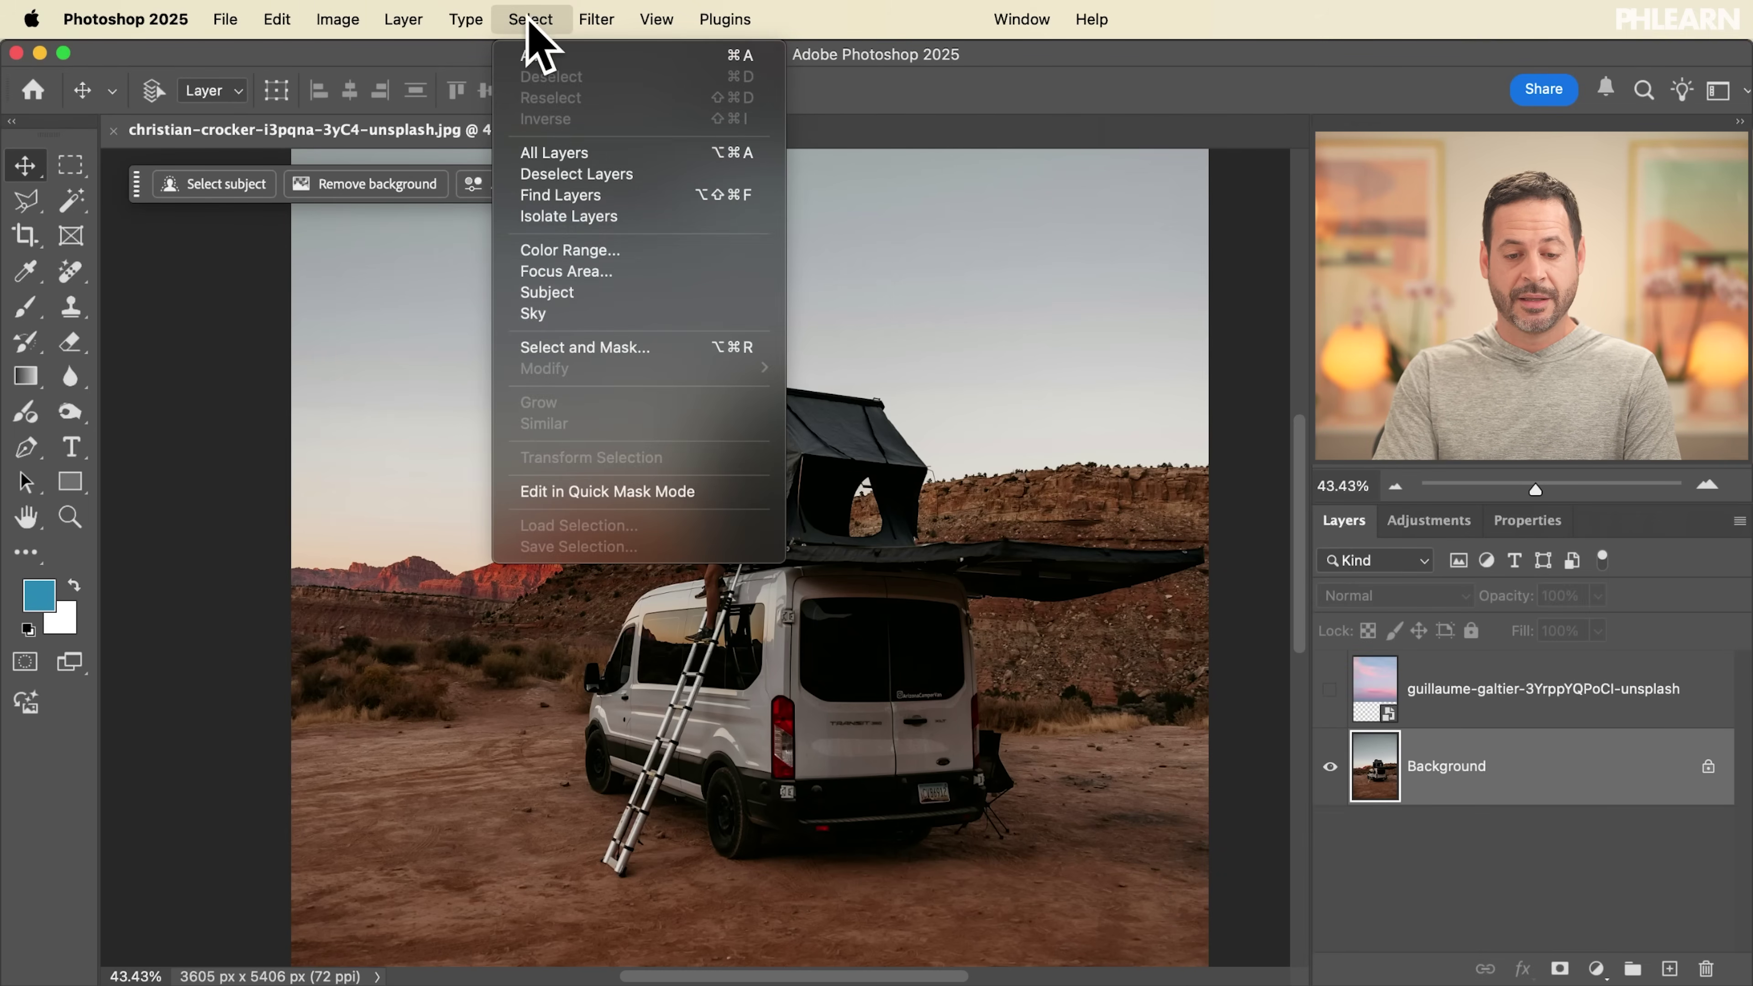
click(587, 314)
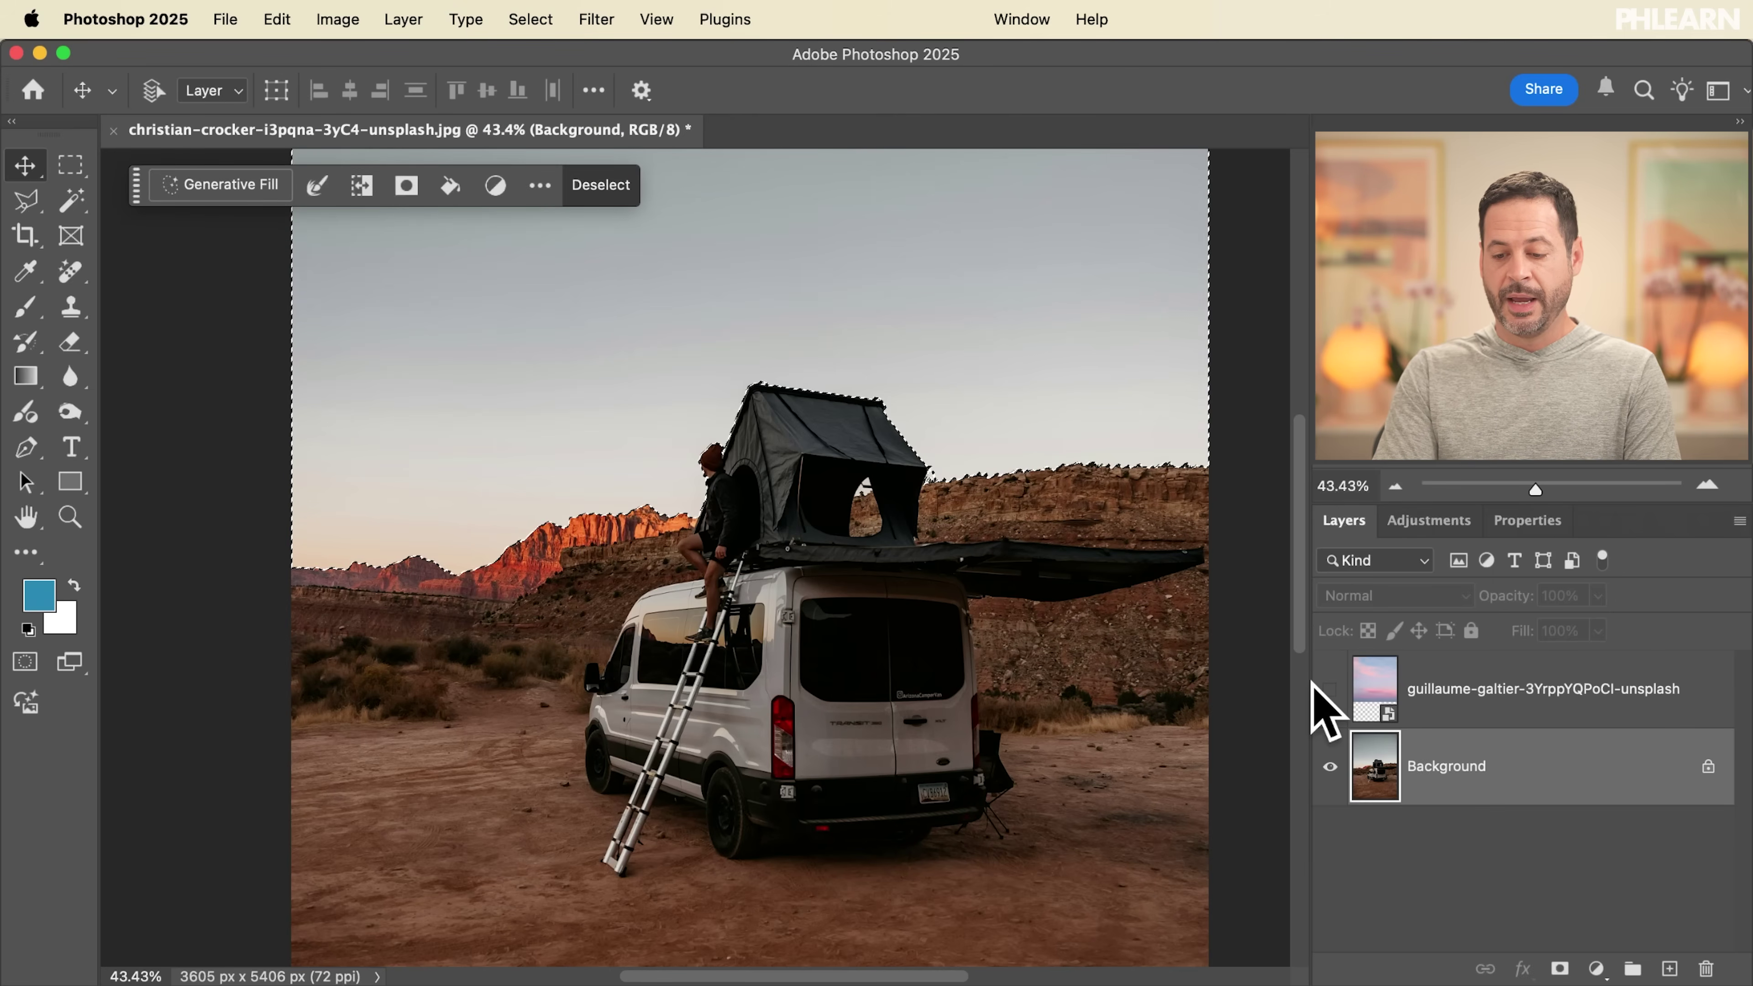
Step: Show the pink sky layer again and add a layer mask to it from the sky selection
click(1328, 688)
click(1435, 690)
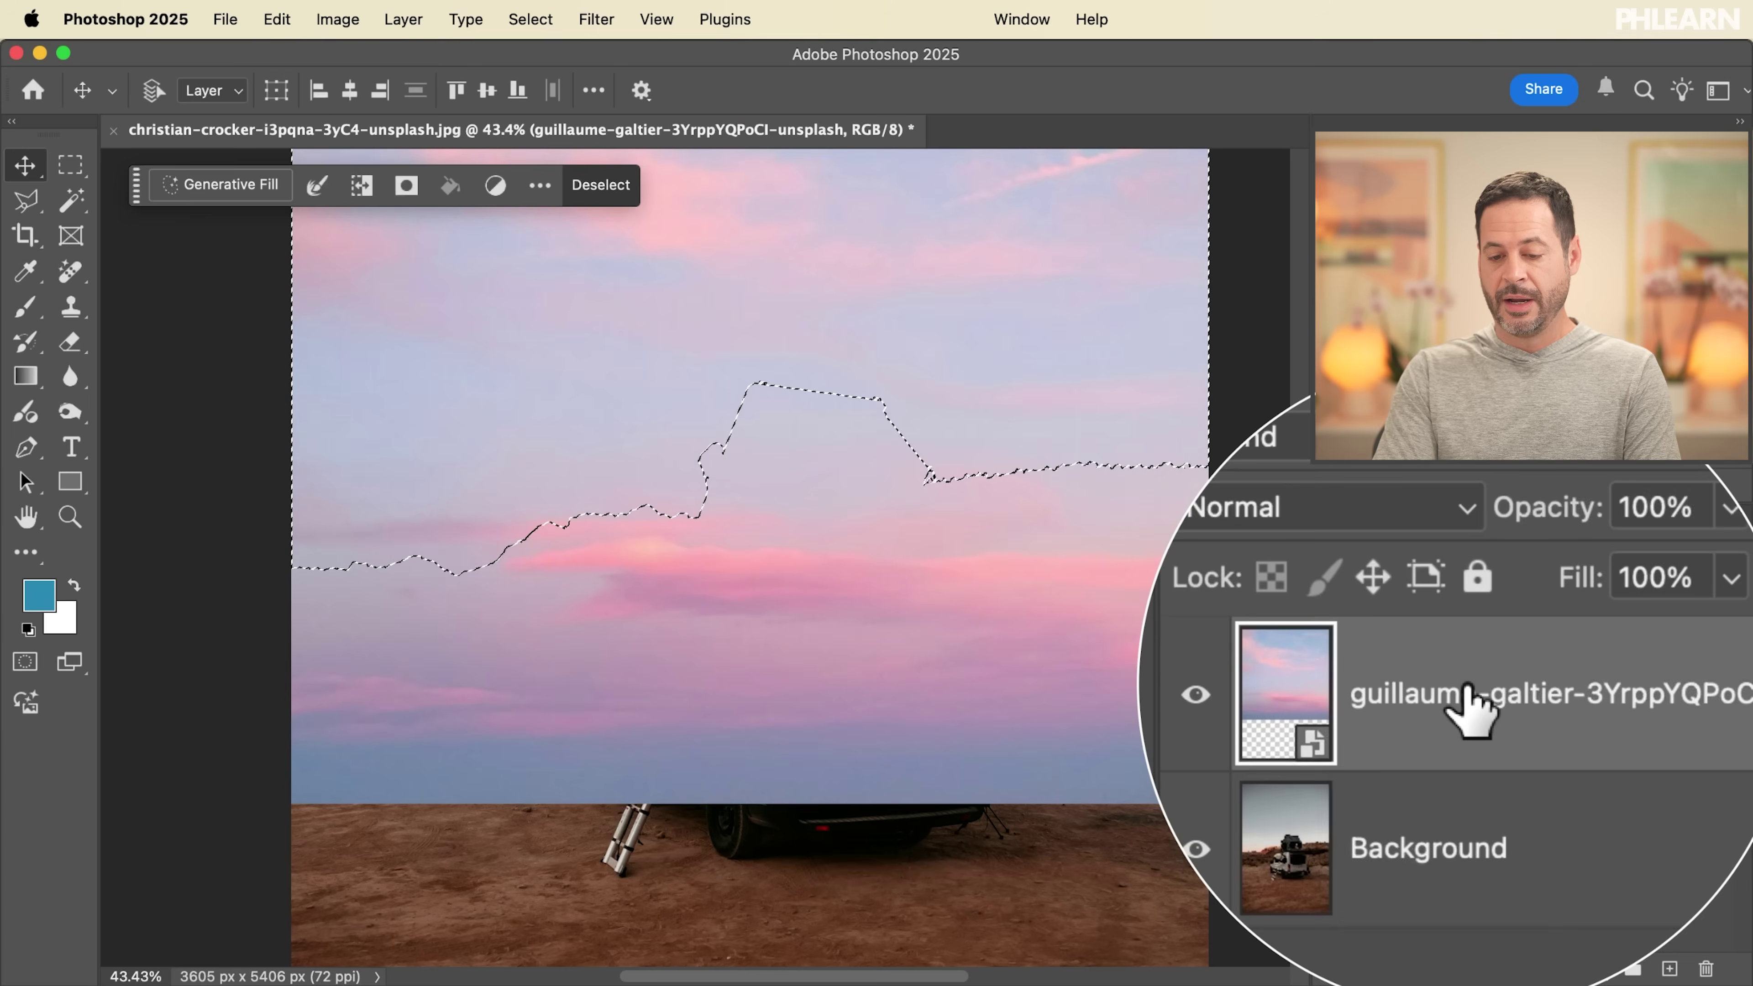
click(1559, 969)
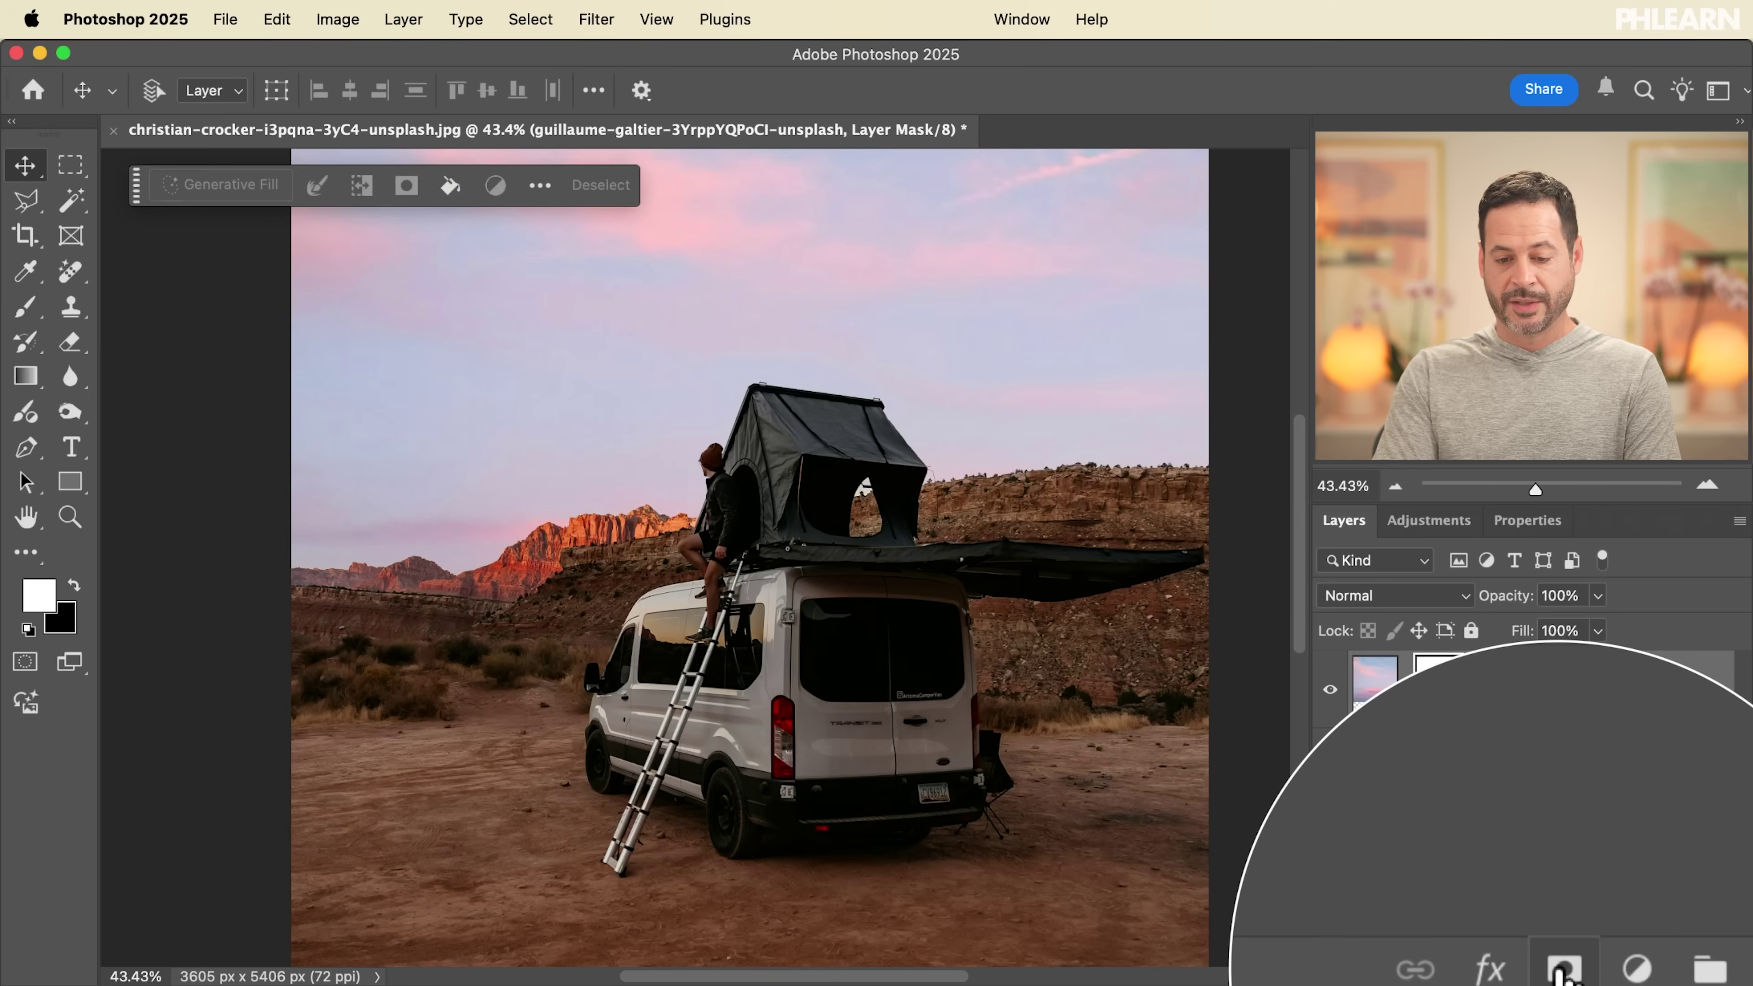
scroll(889, 538, down, 3)
scroll(889, 537, up, 1)
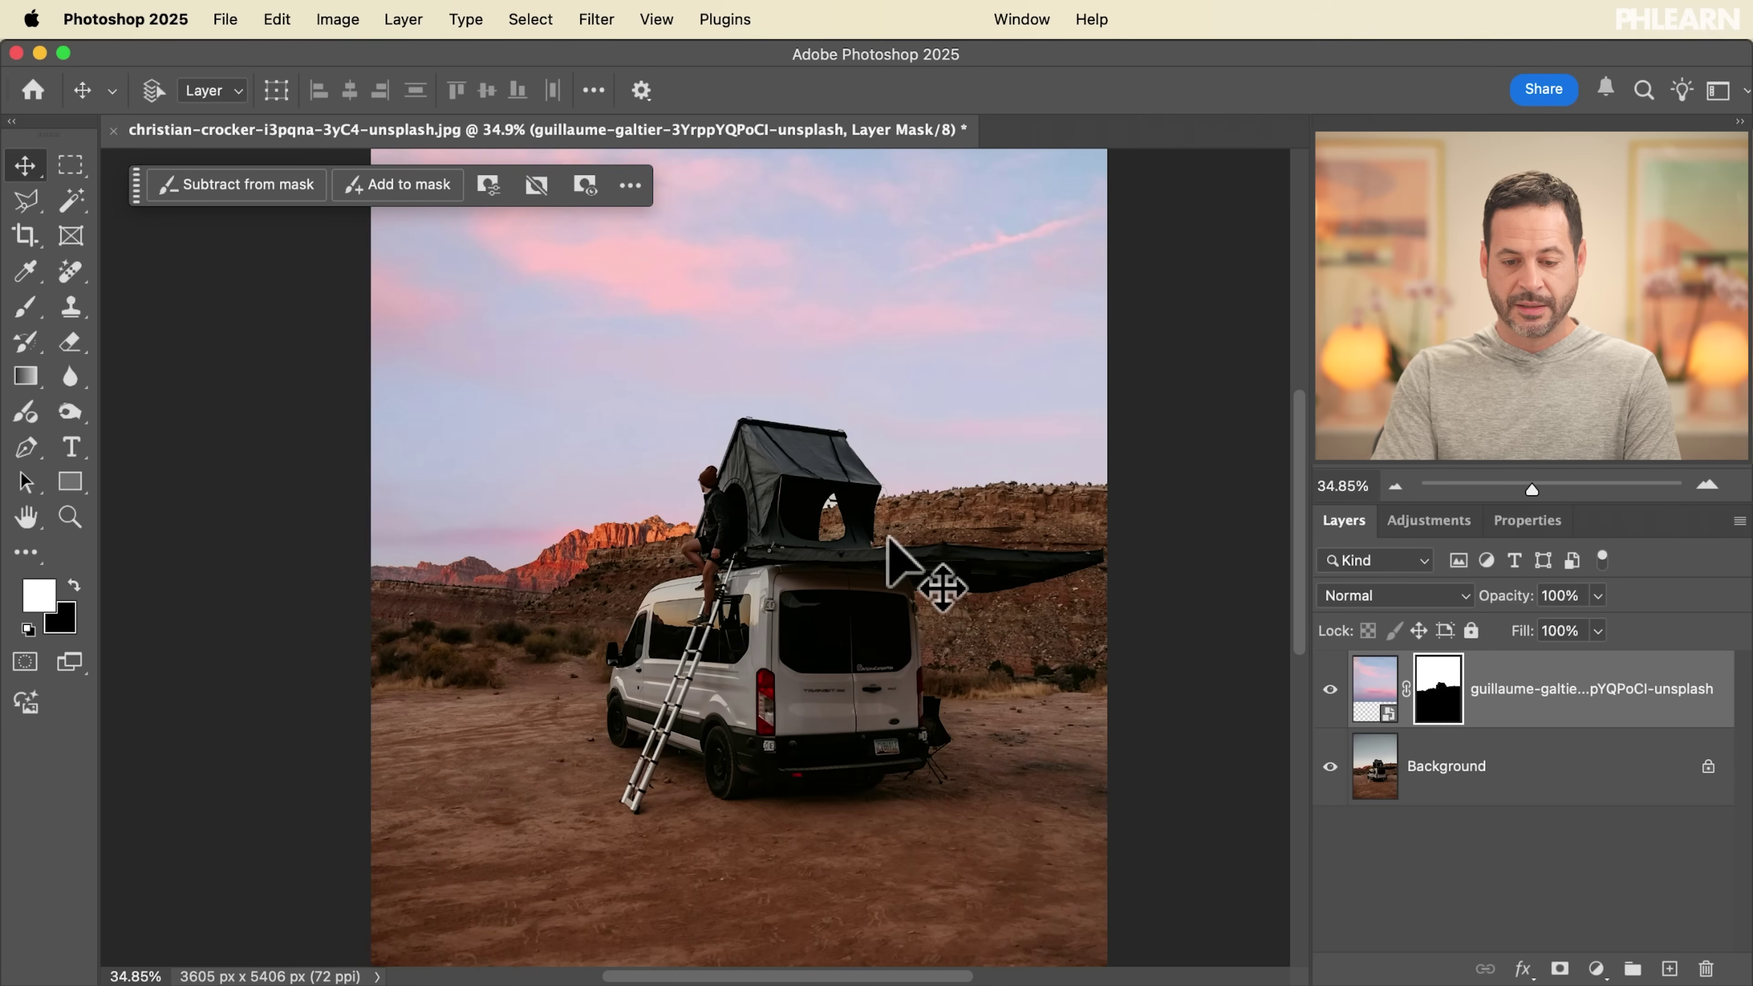
scroll(888, 537, up, 3)
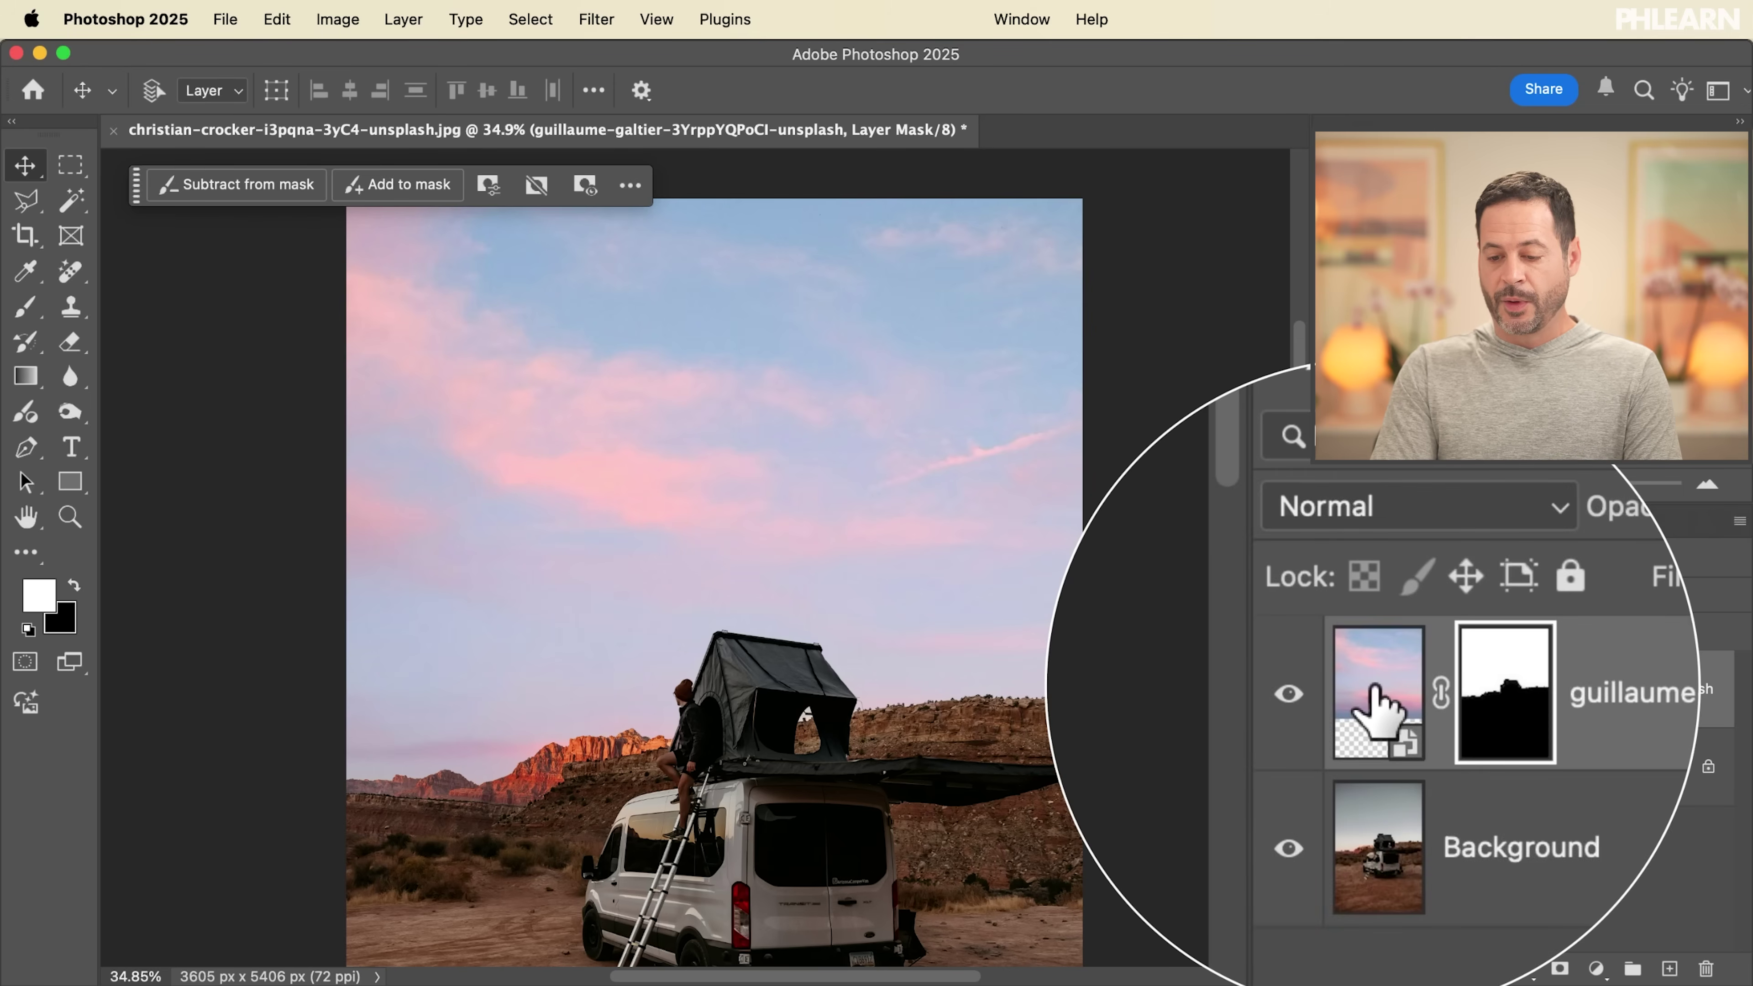
Step: Unlink the sky layer from its mask and move the sky image up so its lower clouds meet the horizon
click(1382, 691)
click(1484, 698)
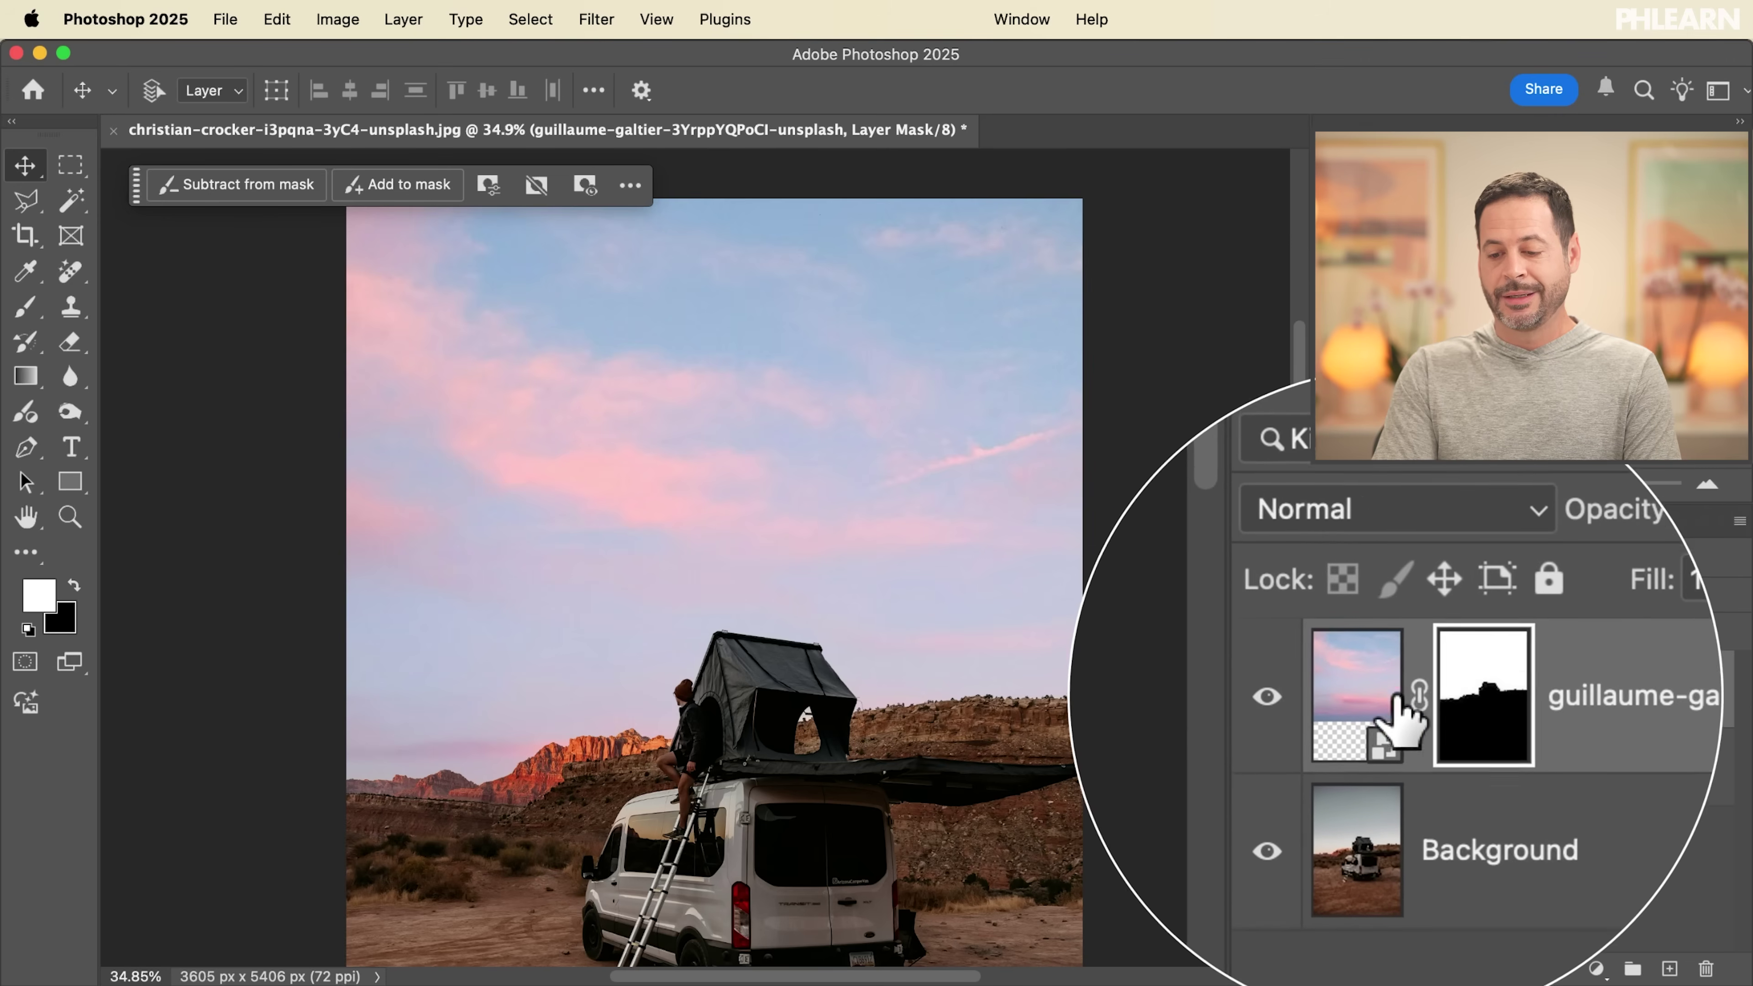
click(1377, 680)
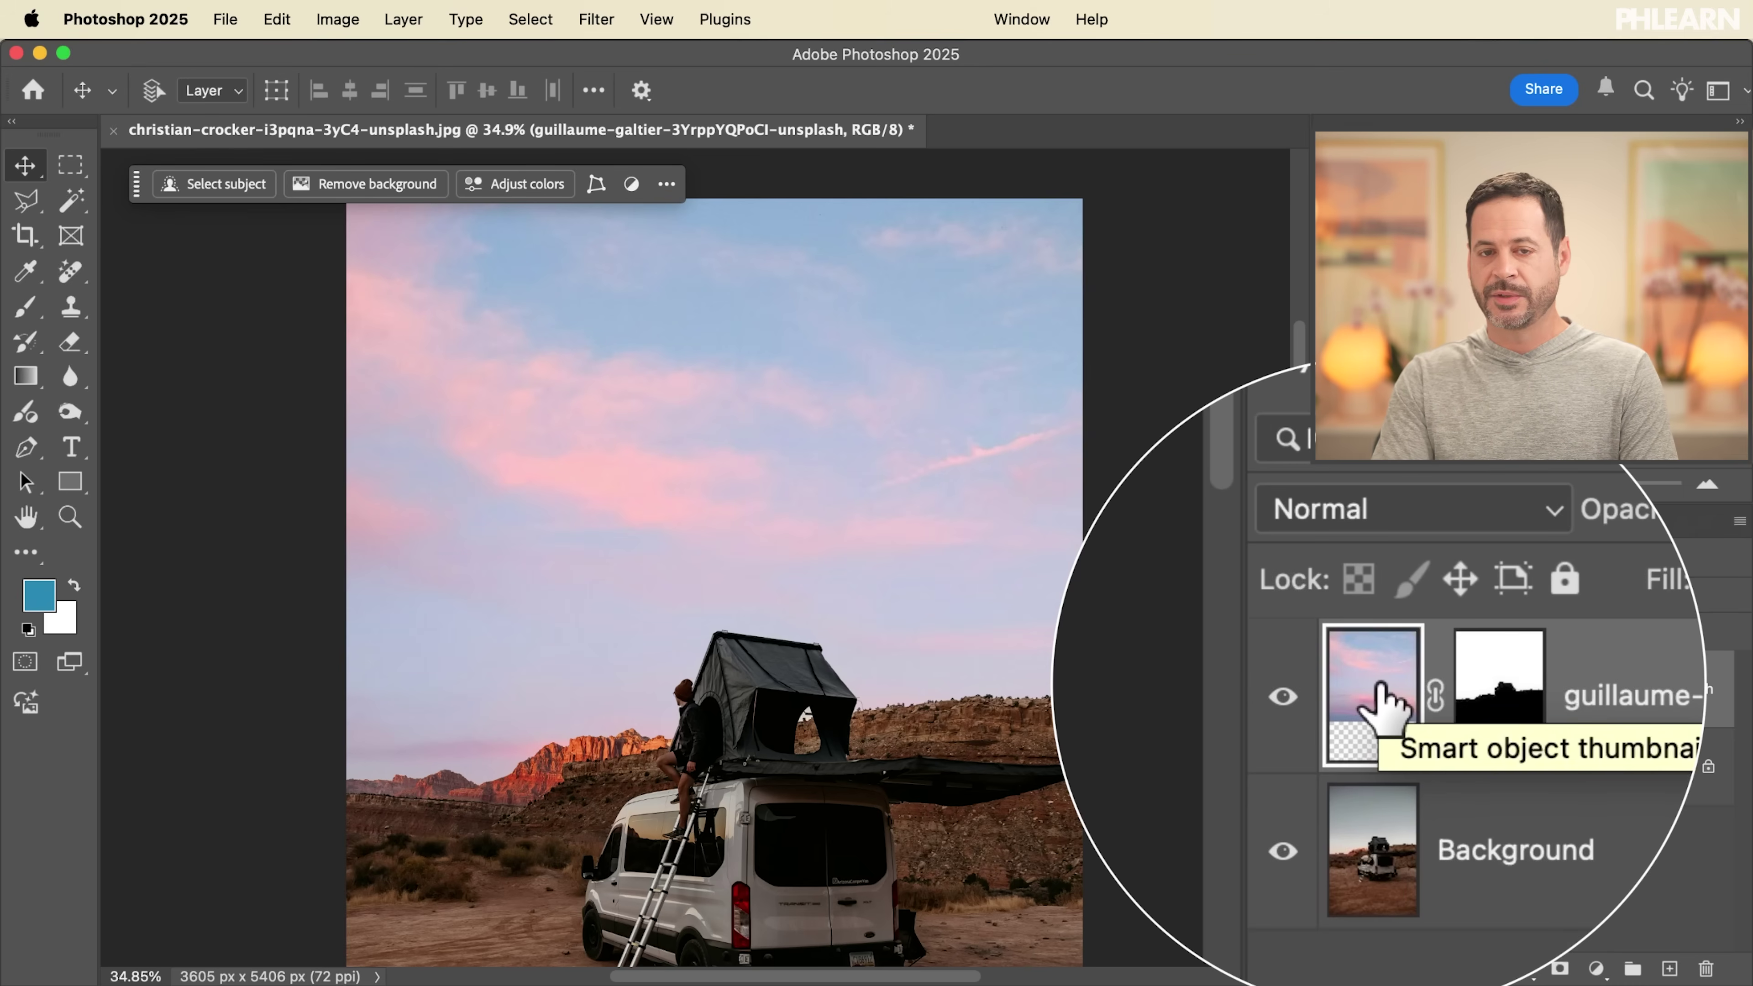
drag(511, 539, 476, 509)
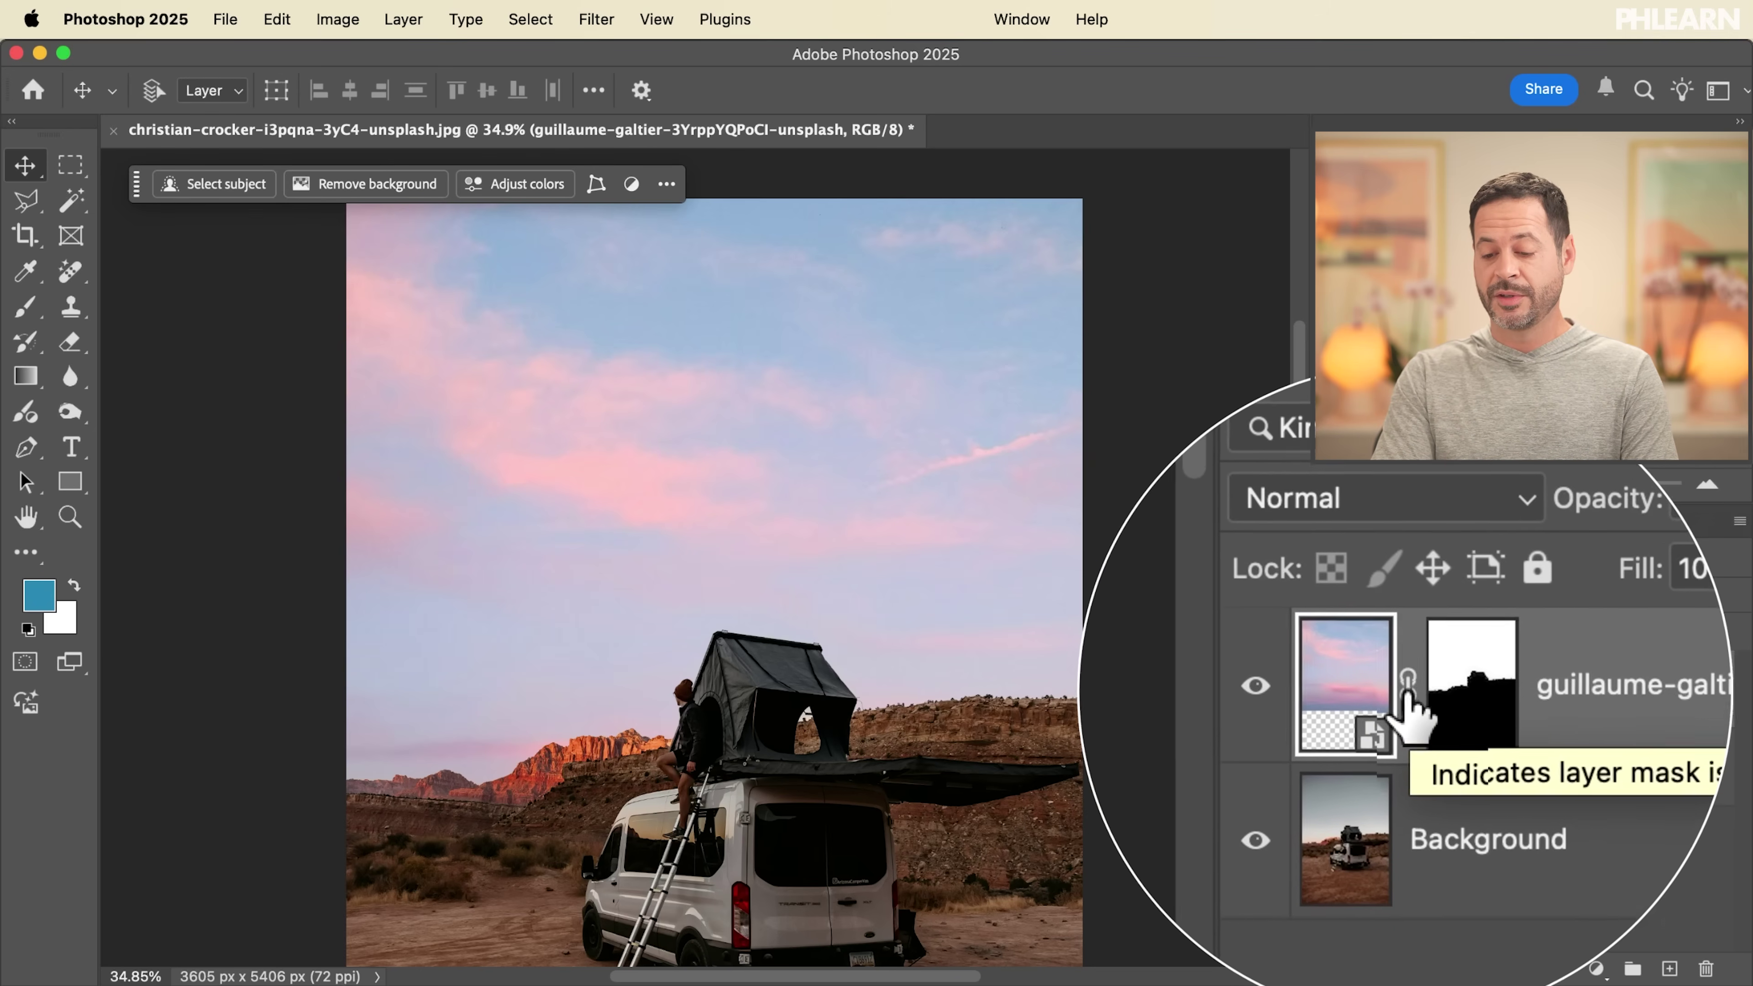
click(1410, 690)
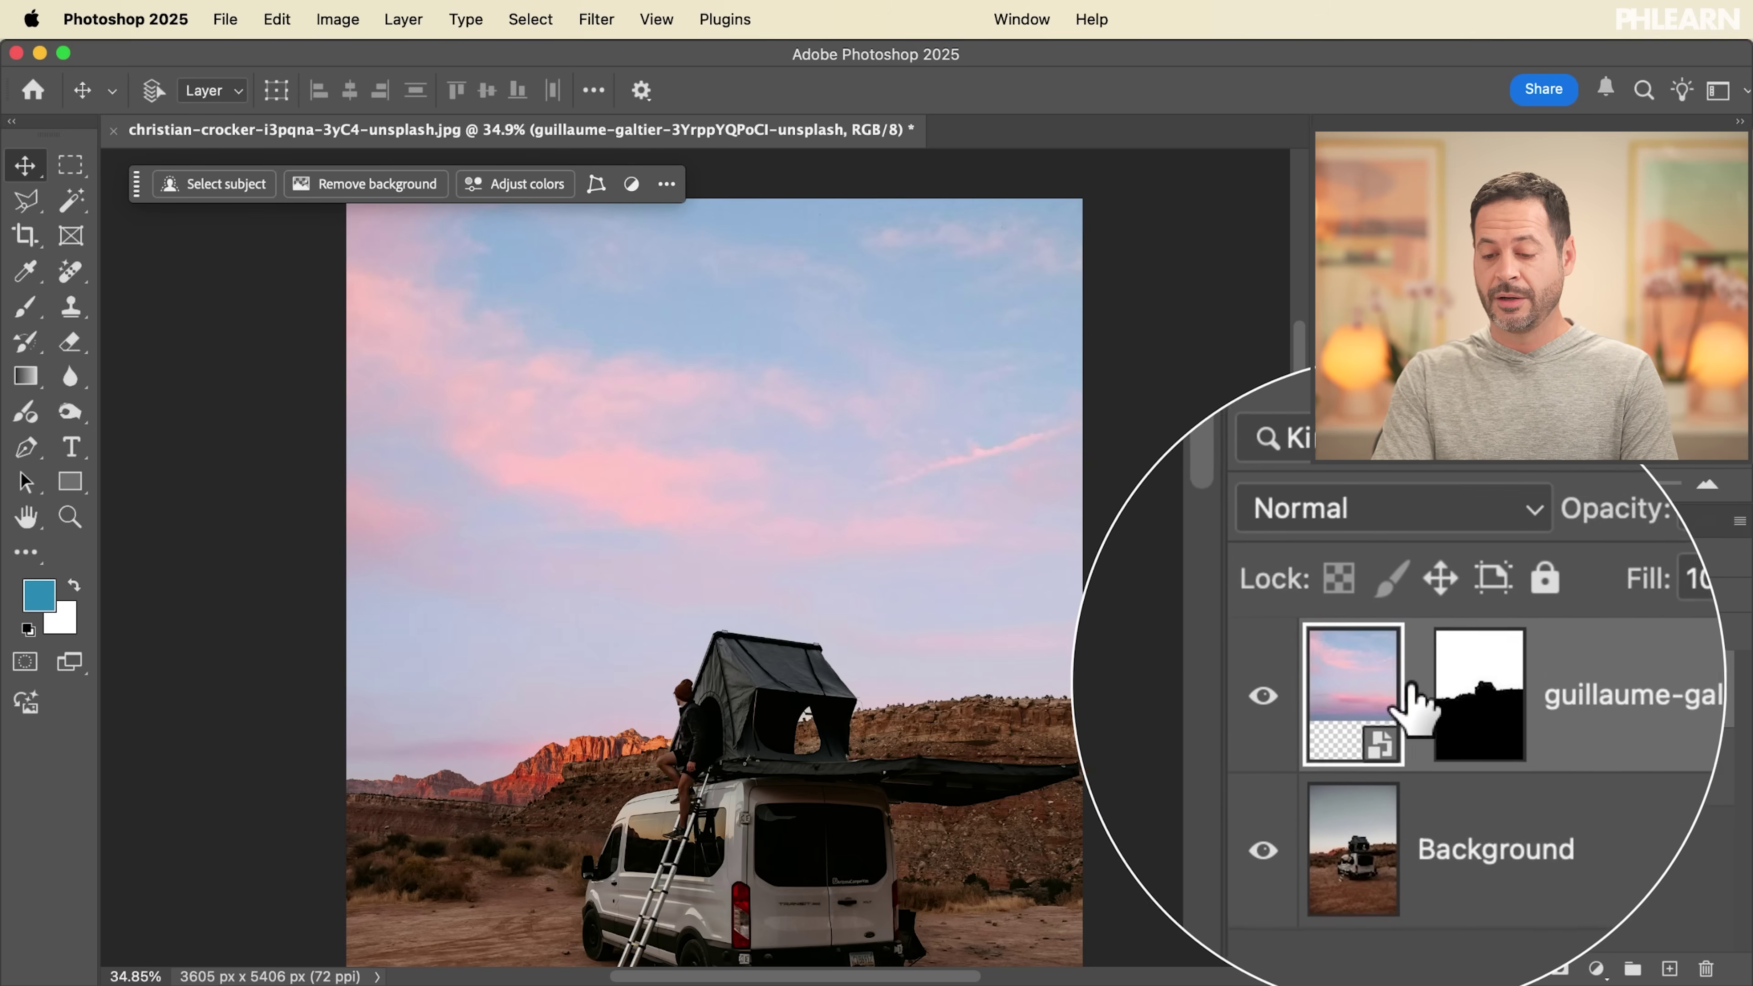
drag(940, 566, 910, 409)
Step: Try moving the sky layer's unlinked mask on its own, and undo the move
click(1449, 704)
drag(958, 575, 890, 634)
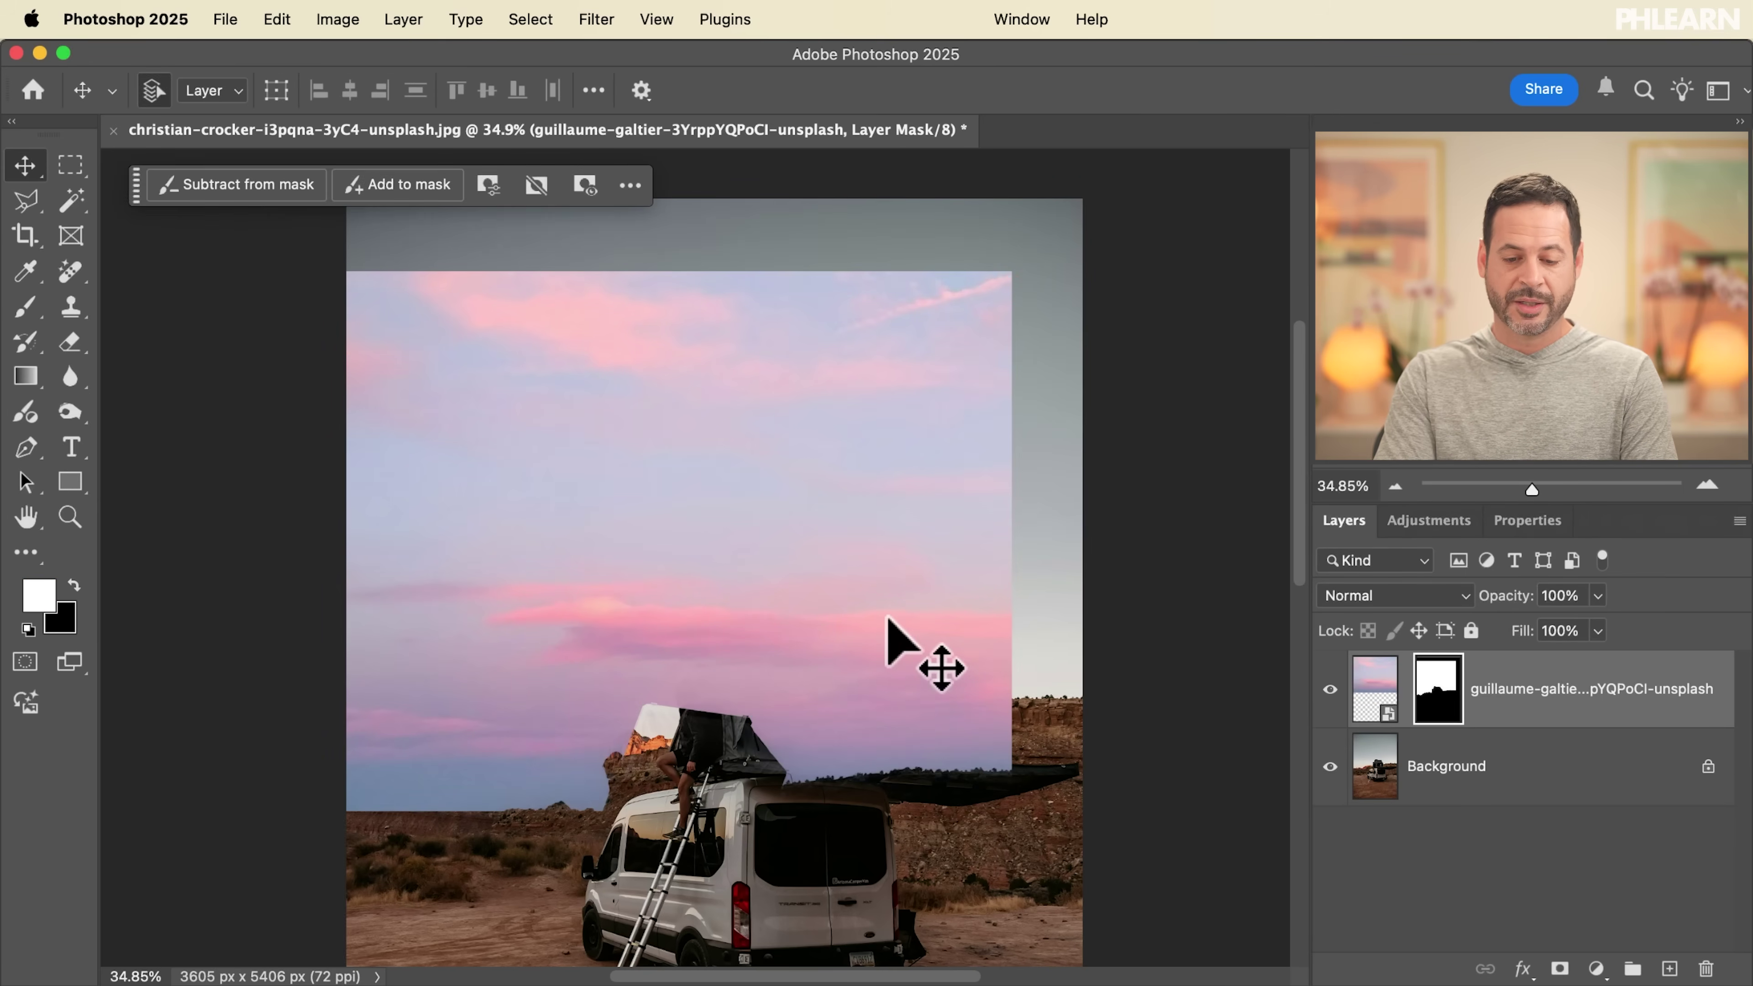
key(super+z)
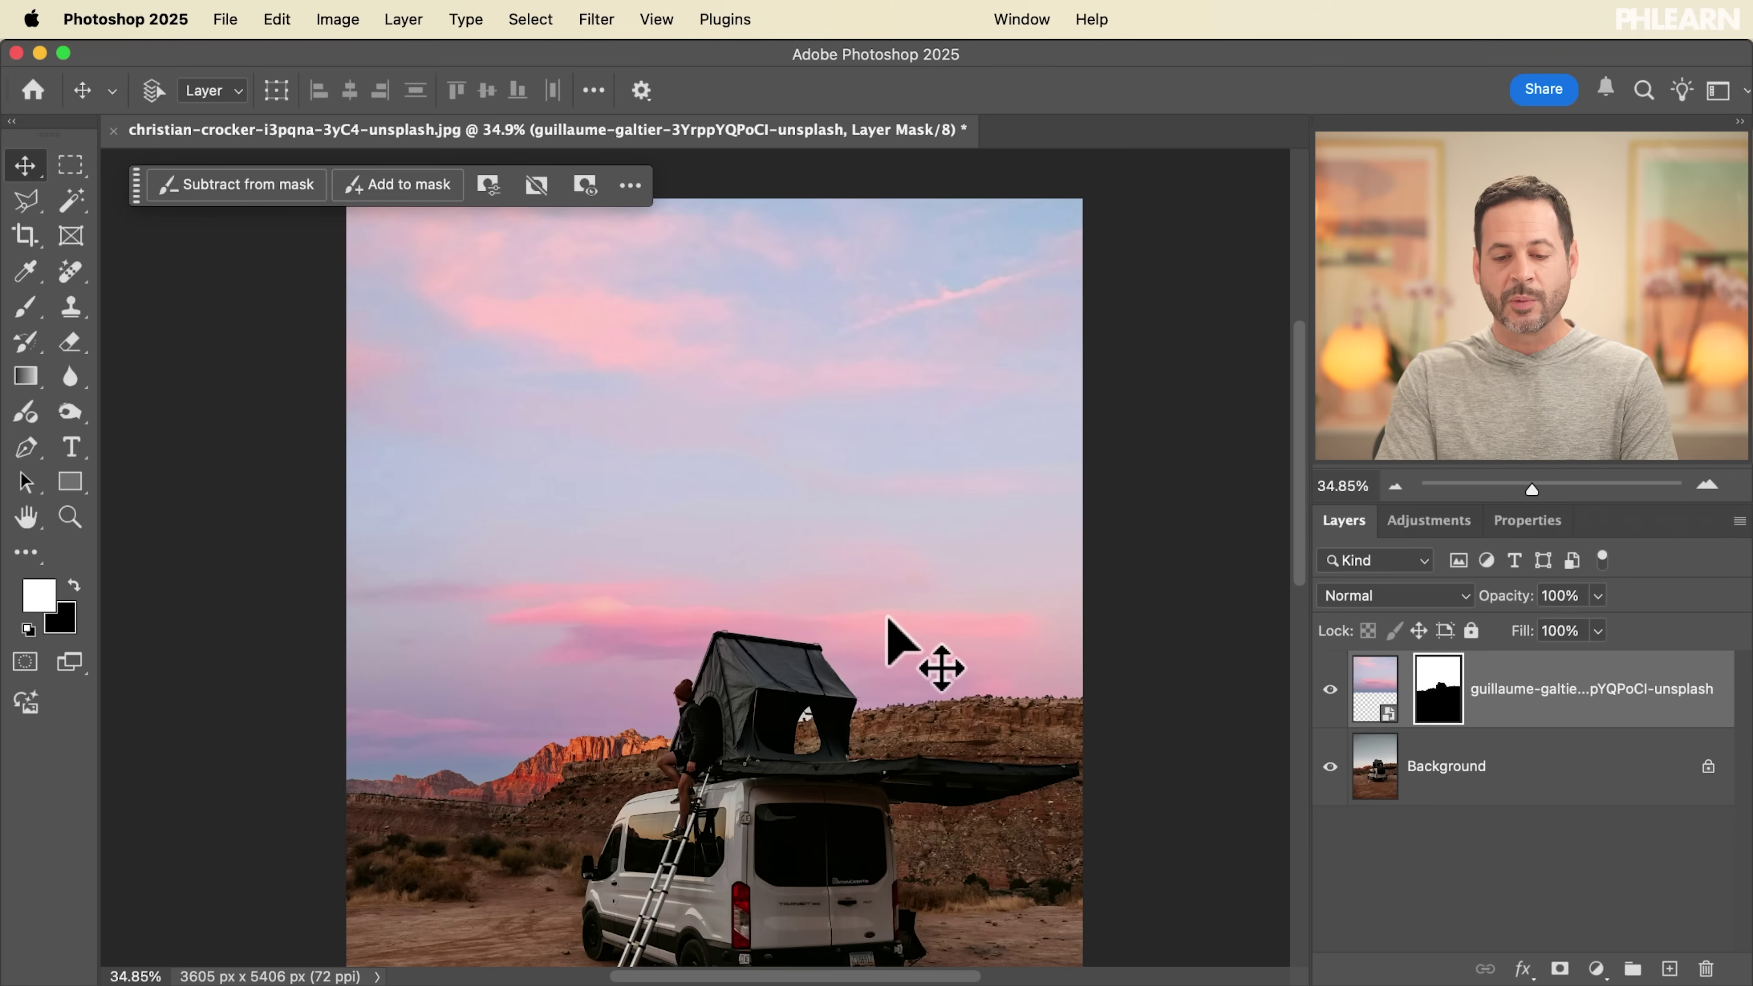
Step: Compare the photo with and without the new sky by repeatedly toggling the sky layer's visibility
scroll(890, 634, down, 2)
scroll(891, 634, left, 2)
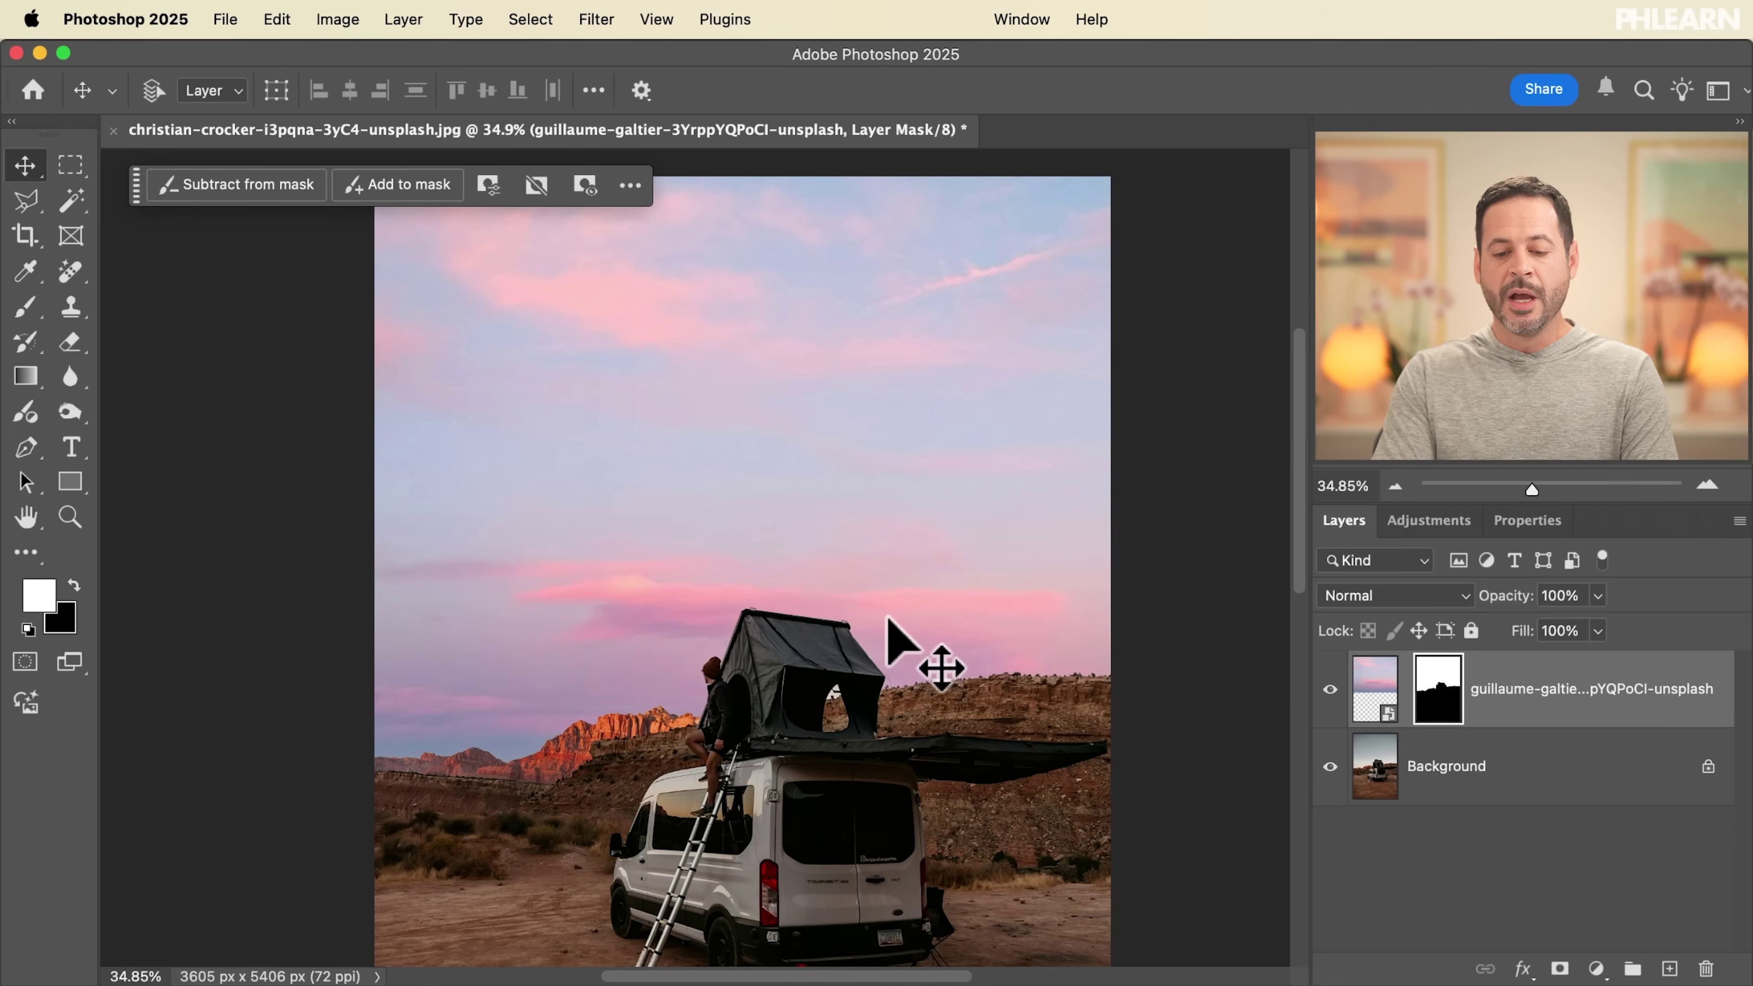
click(1330, 690)
click(1330, 690)
click(1330, 689)
click(1330, 690)
click(1330, 689)
click(1330, 690)
click(1330, 690)
click(1329, 689)
click(1330, 690)
click(1329, 690)
scroll(965, 664, left, 4)
scroll(965, 664, up, 1)
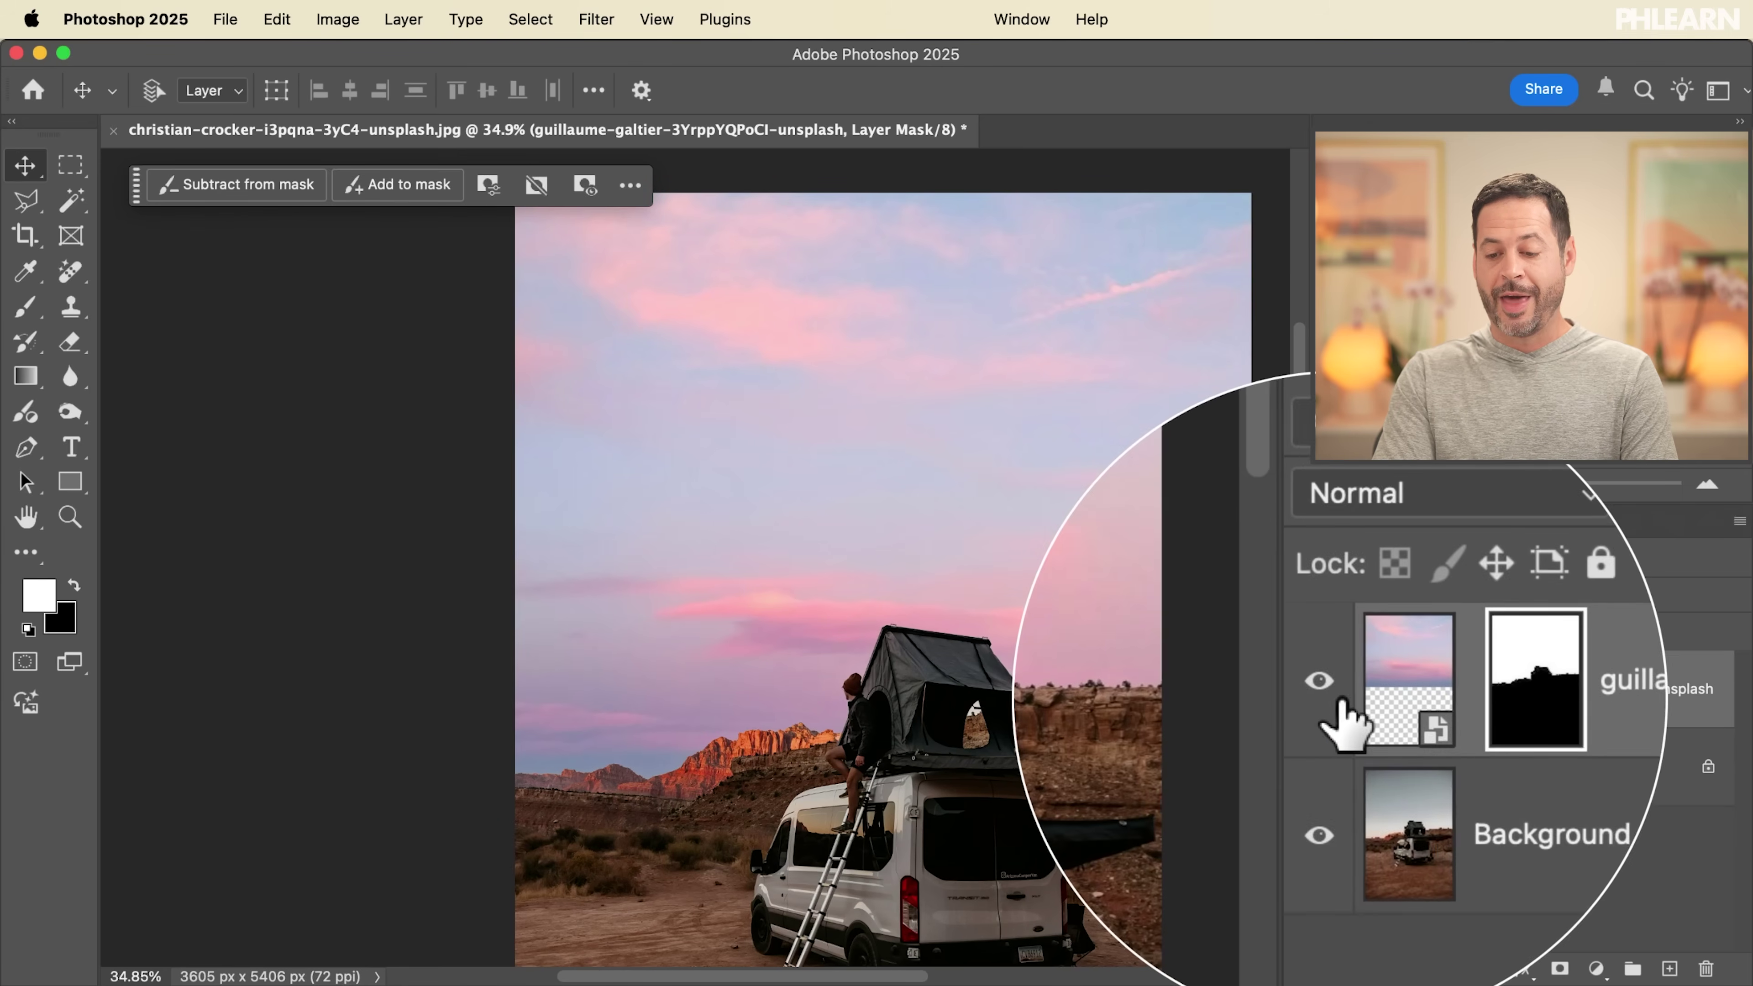
click(1330, 690)
click(1330, 690)
click(1330, 690)
click(1330, 690)
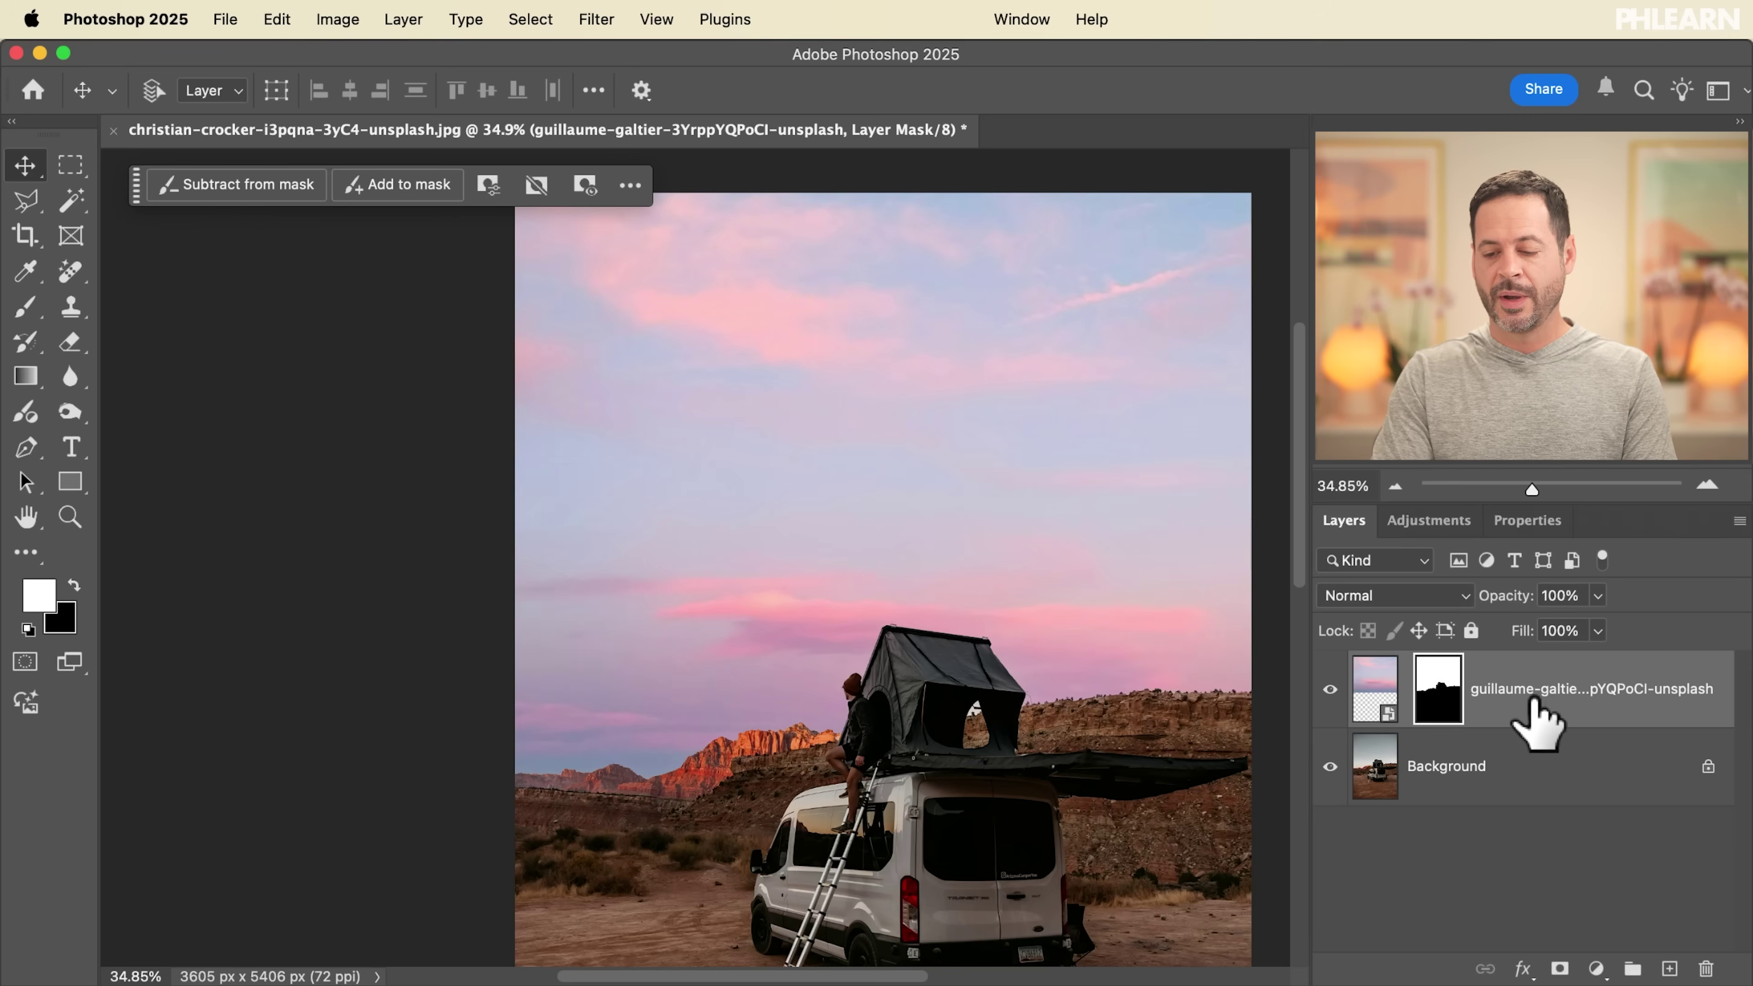
Step: Open the sky layer's Blending Options and arrange the dialog so the van and sky stay in view
double_click(1535, 715)
drag(699, 192, 398, 193)
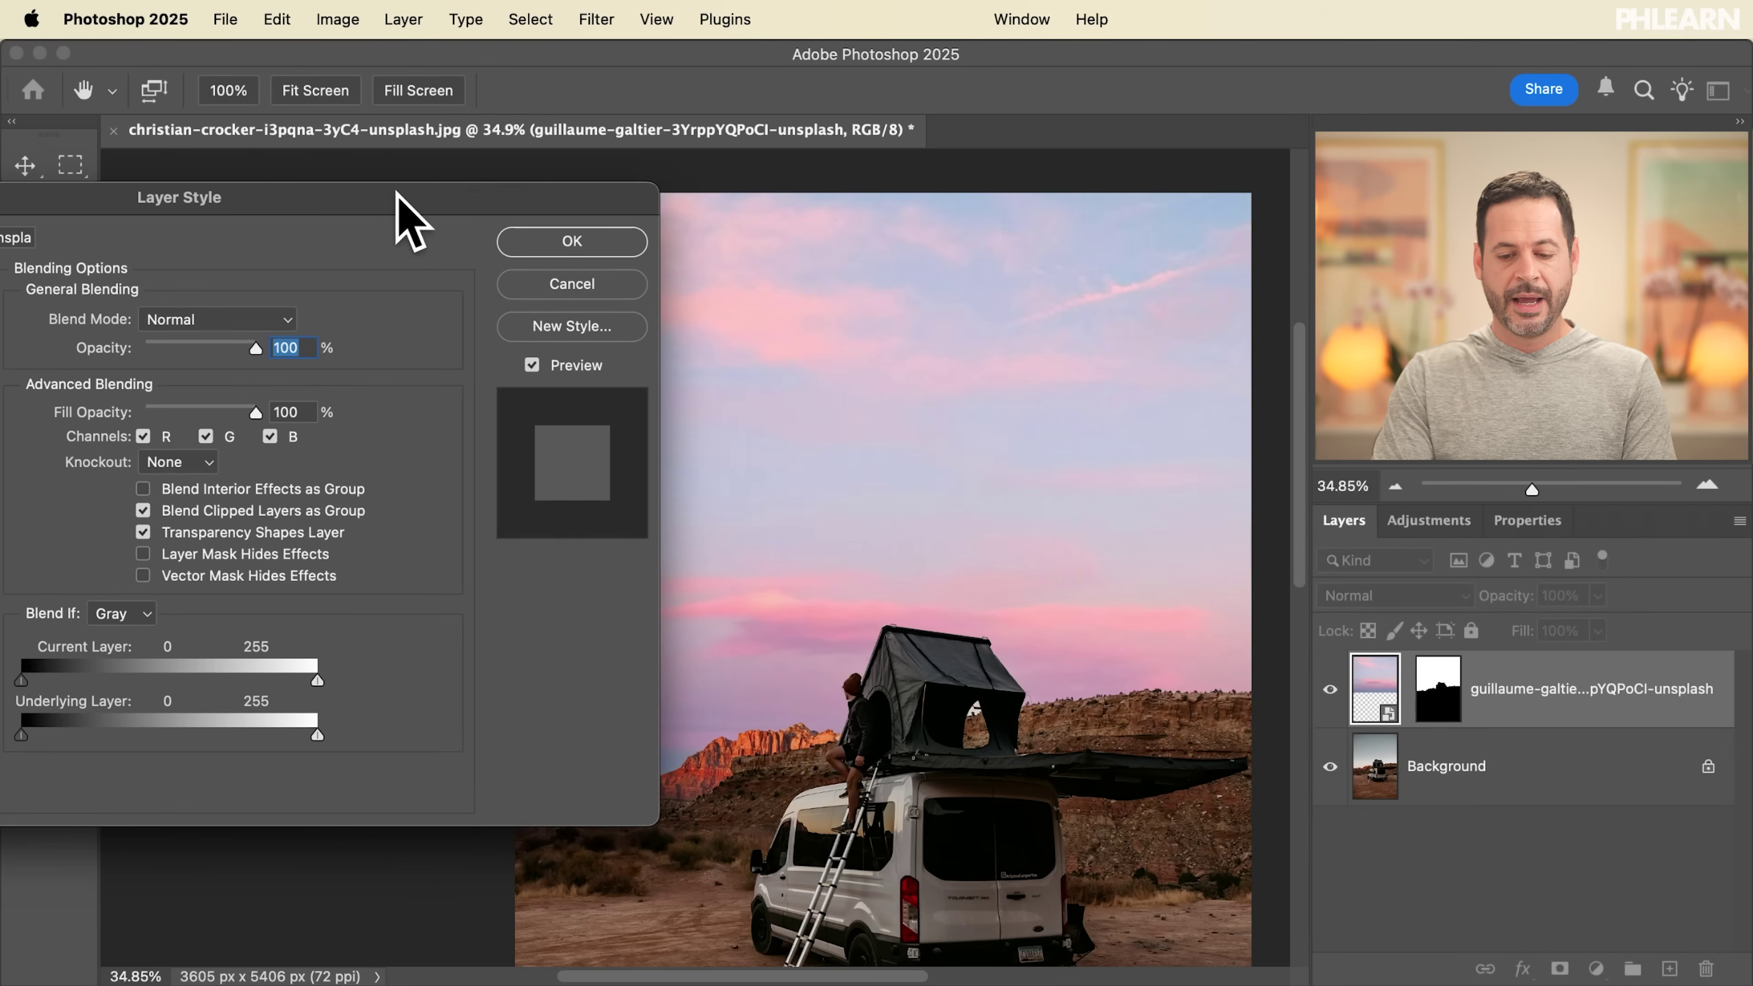
scroll(870, 475, down, 3)
scroll(870, 475, left, 4)
scroll(870, 475, left, 1)
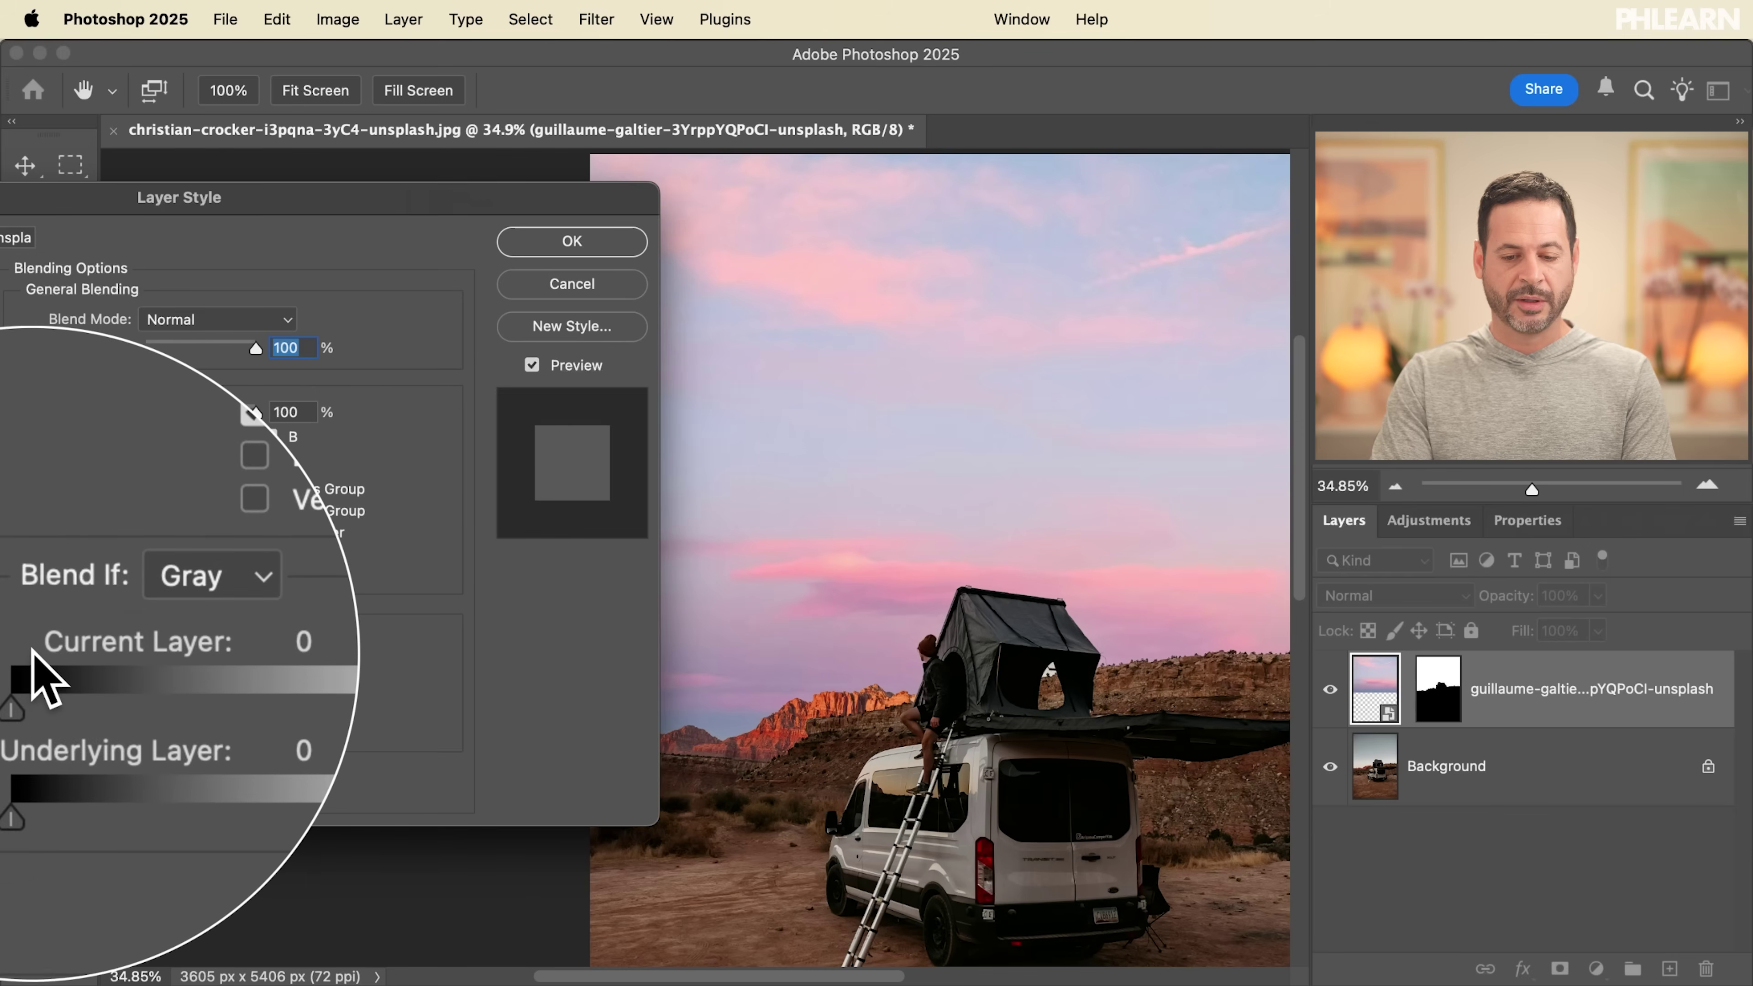
Step: Split the sky layer's Current Layer black slider and set it to 0 / 255
key(alt)
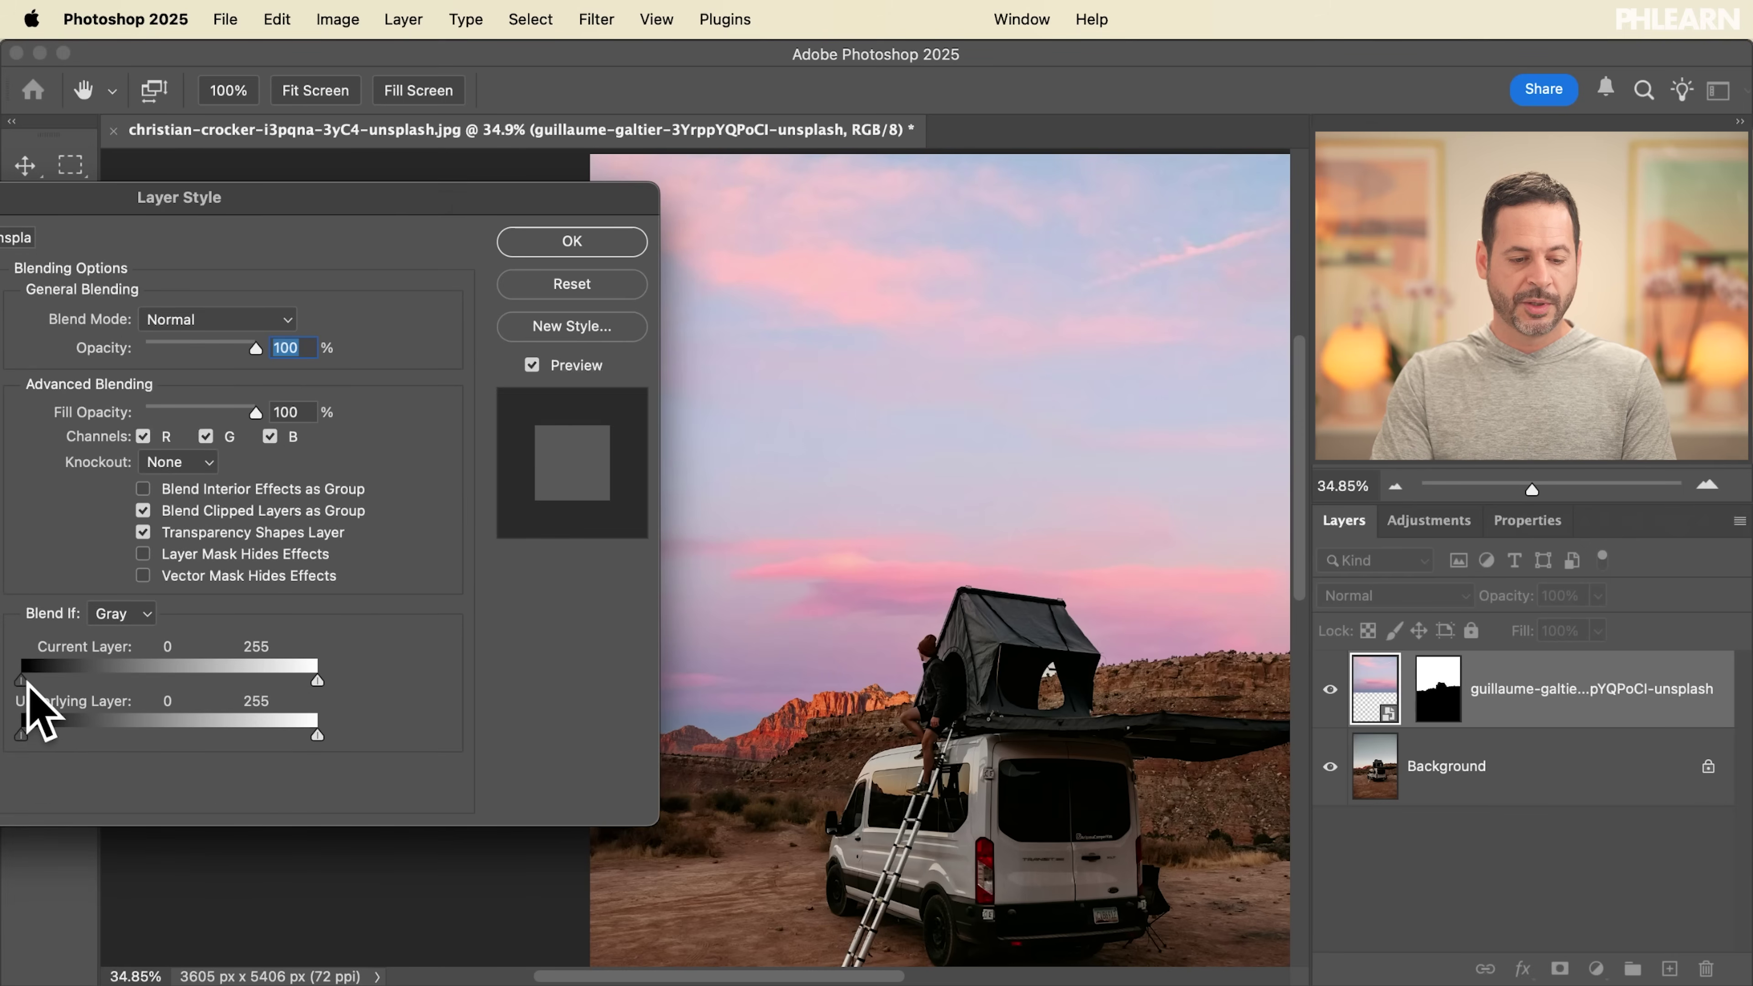
drag(30, 682, 32, 682)
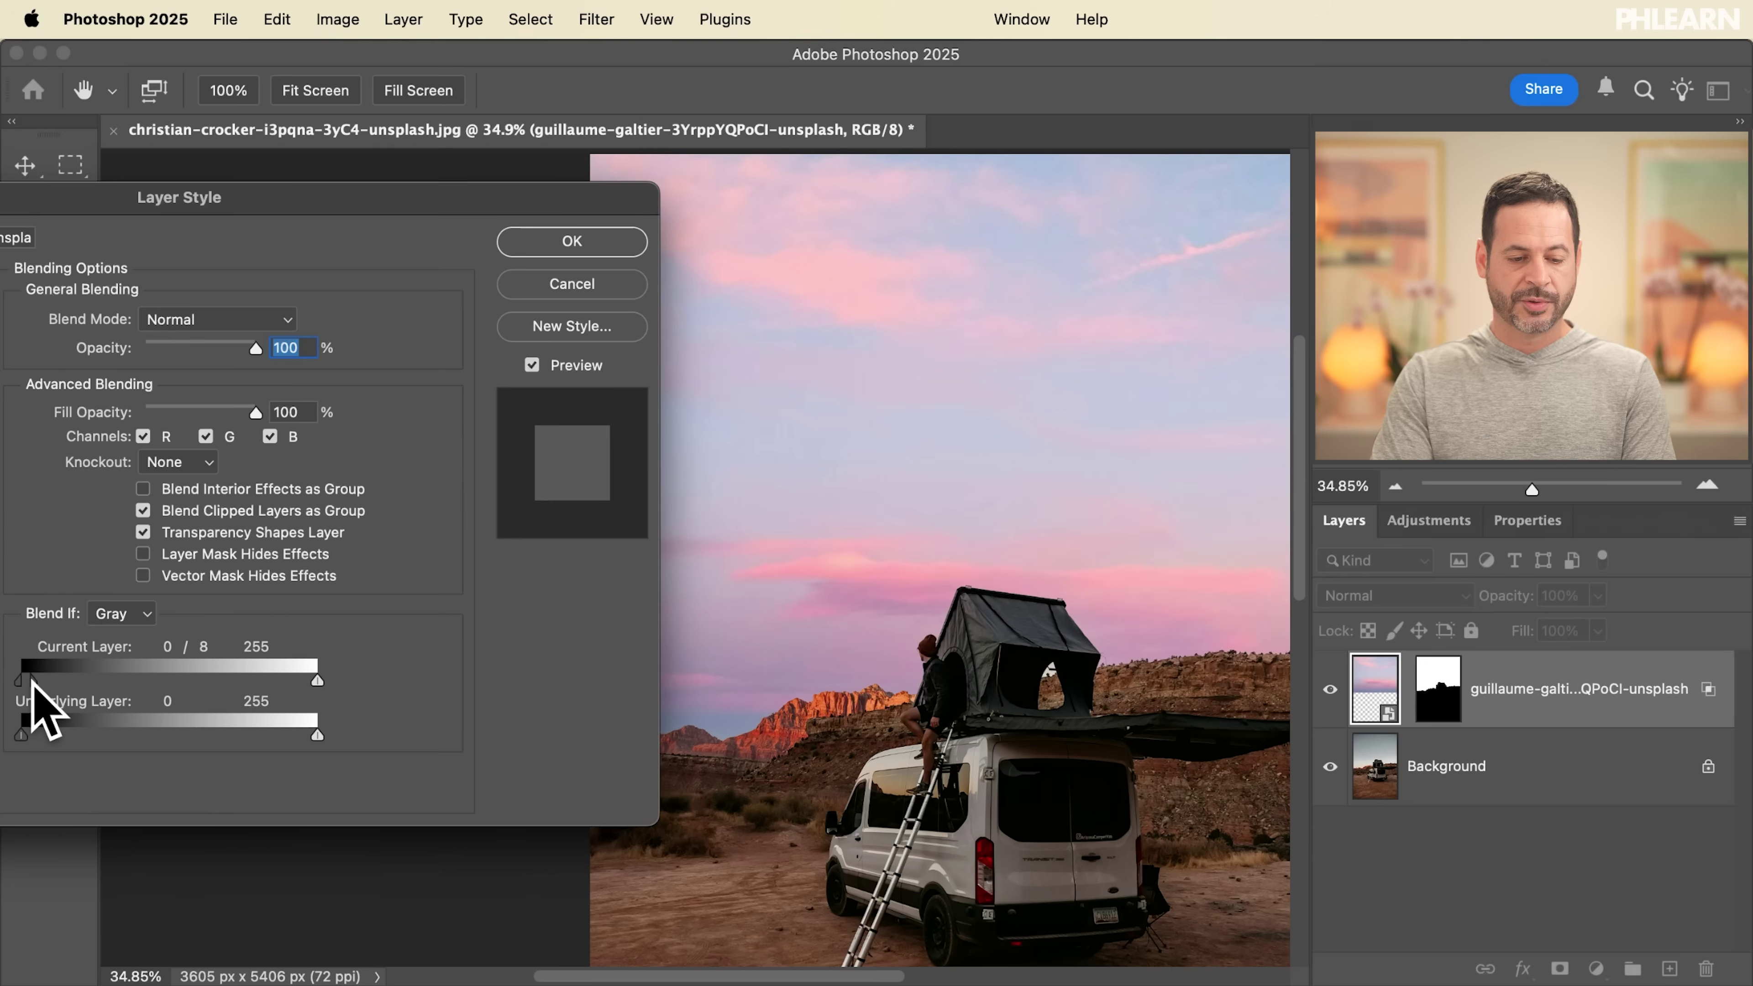
drag(189, 675, 334, 662)
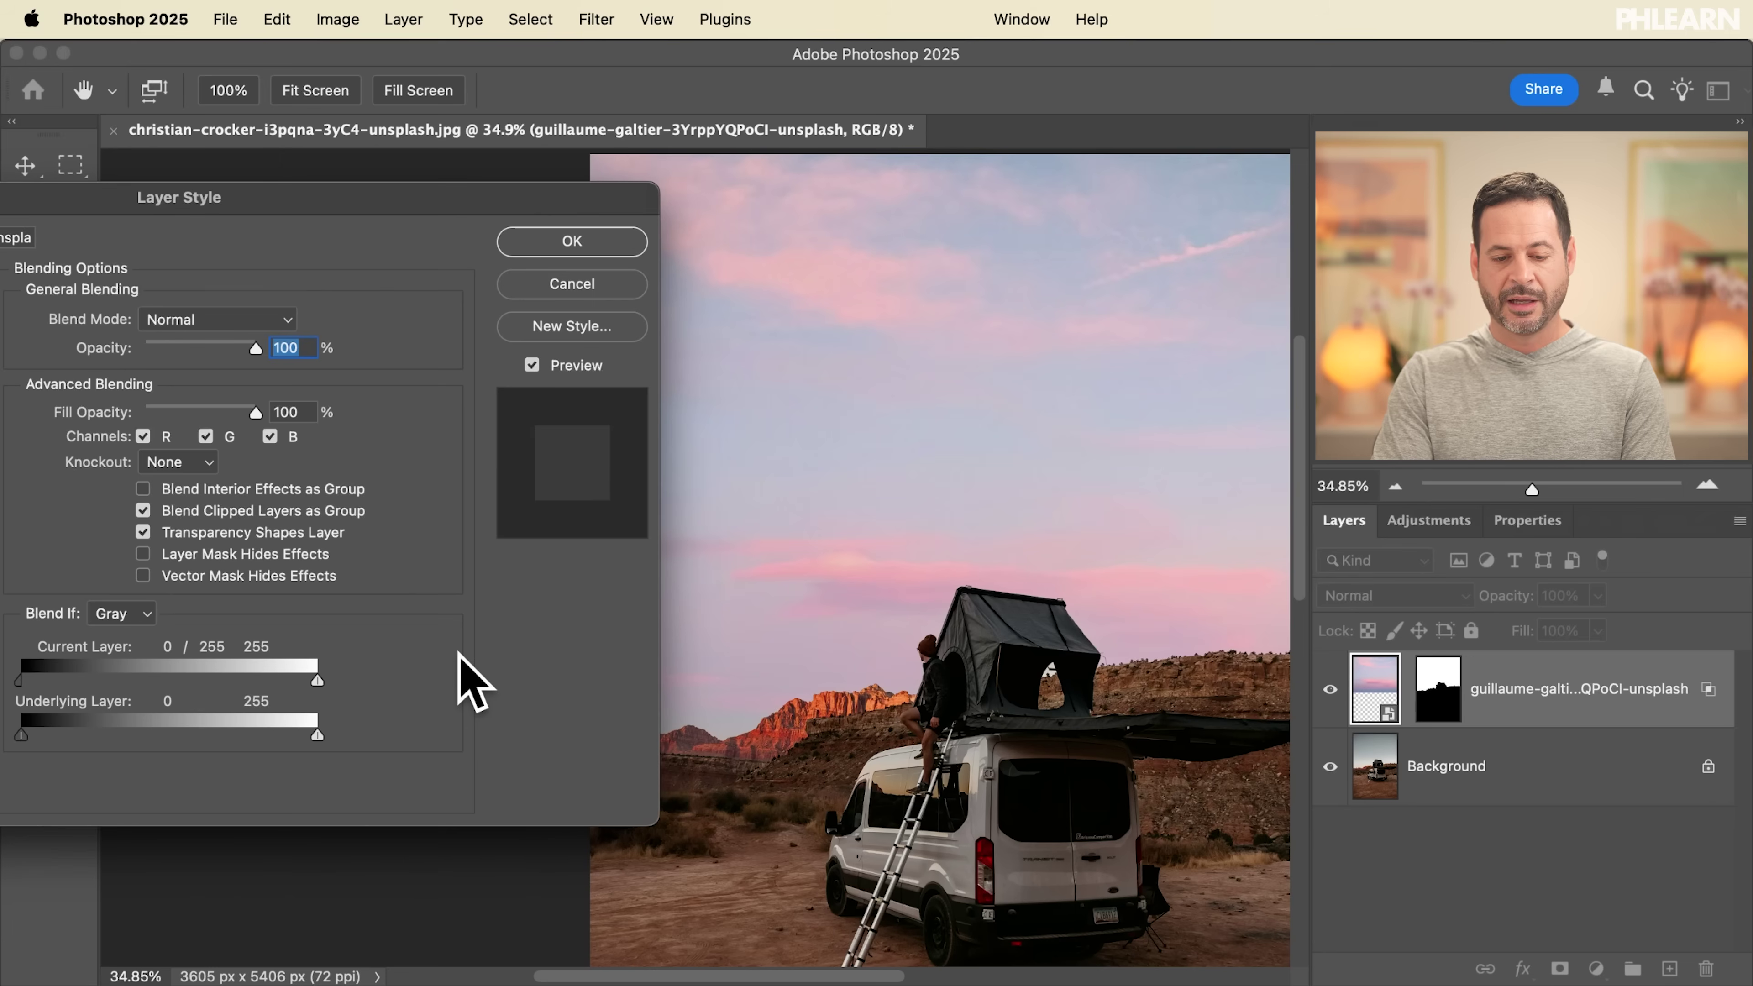
Step: Compare the sky with and without the Blend If adjustment by toggling the dialog's preview
click(533, 367)
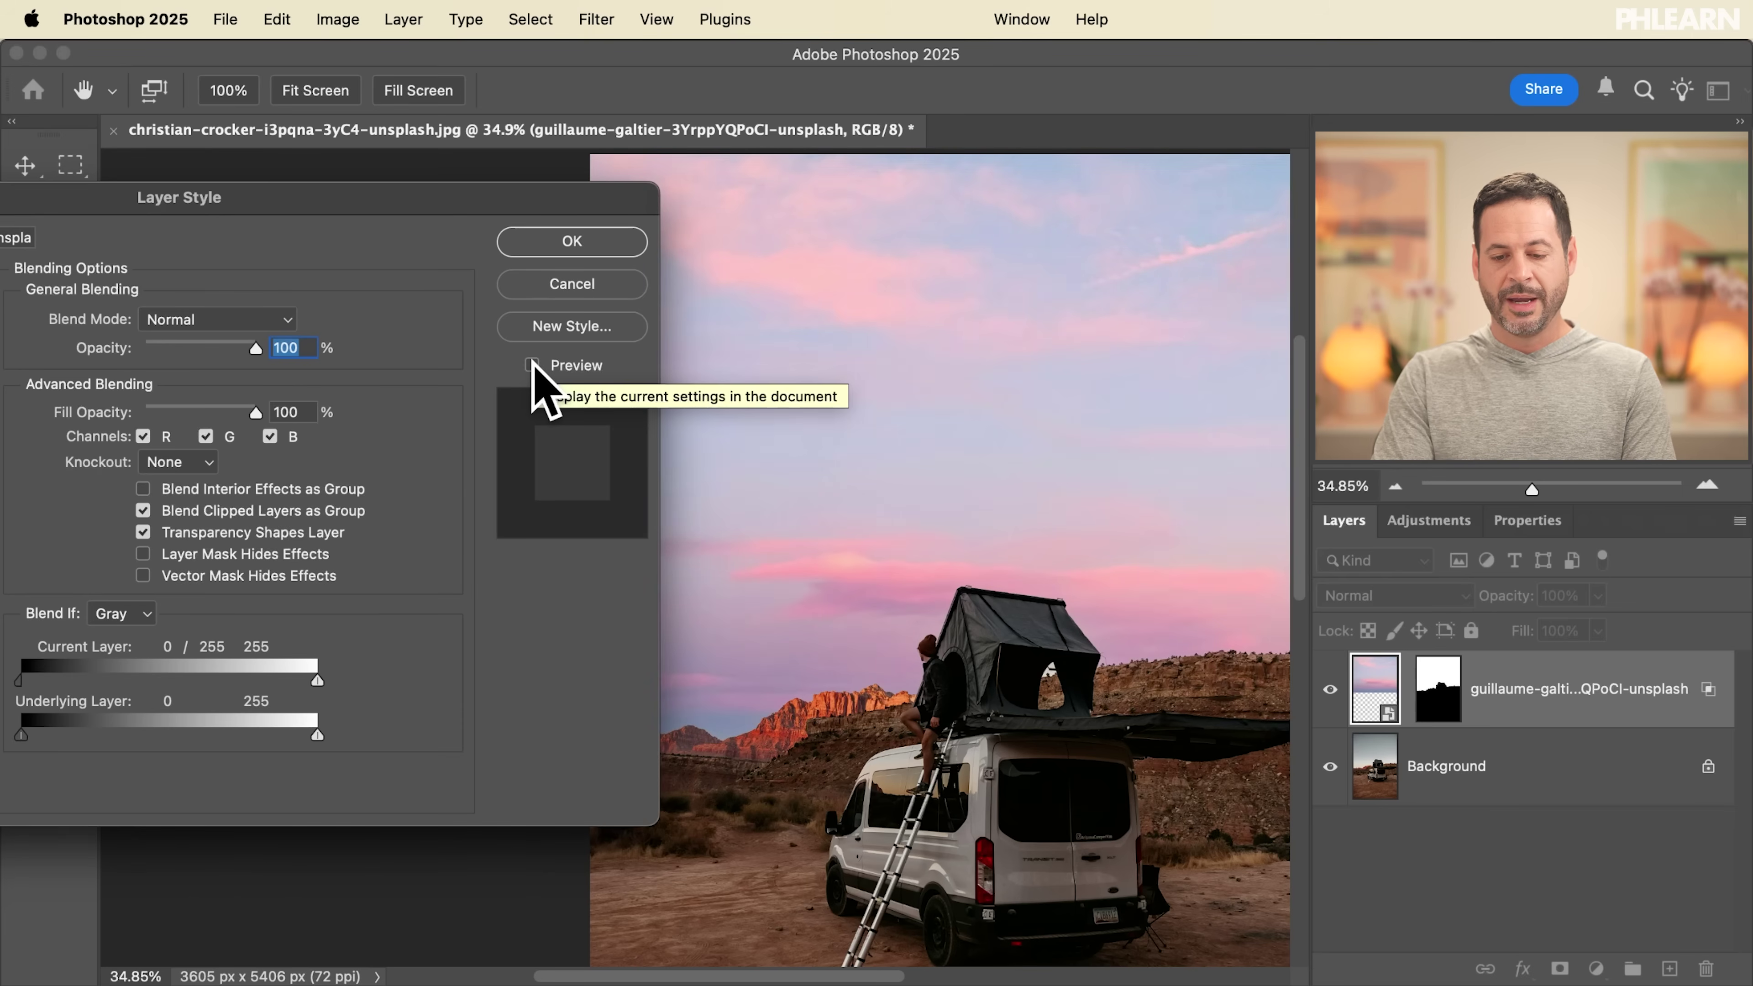
click(532, 366)
click(533, 366)
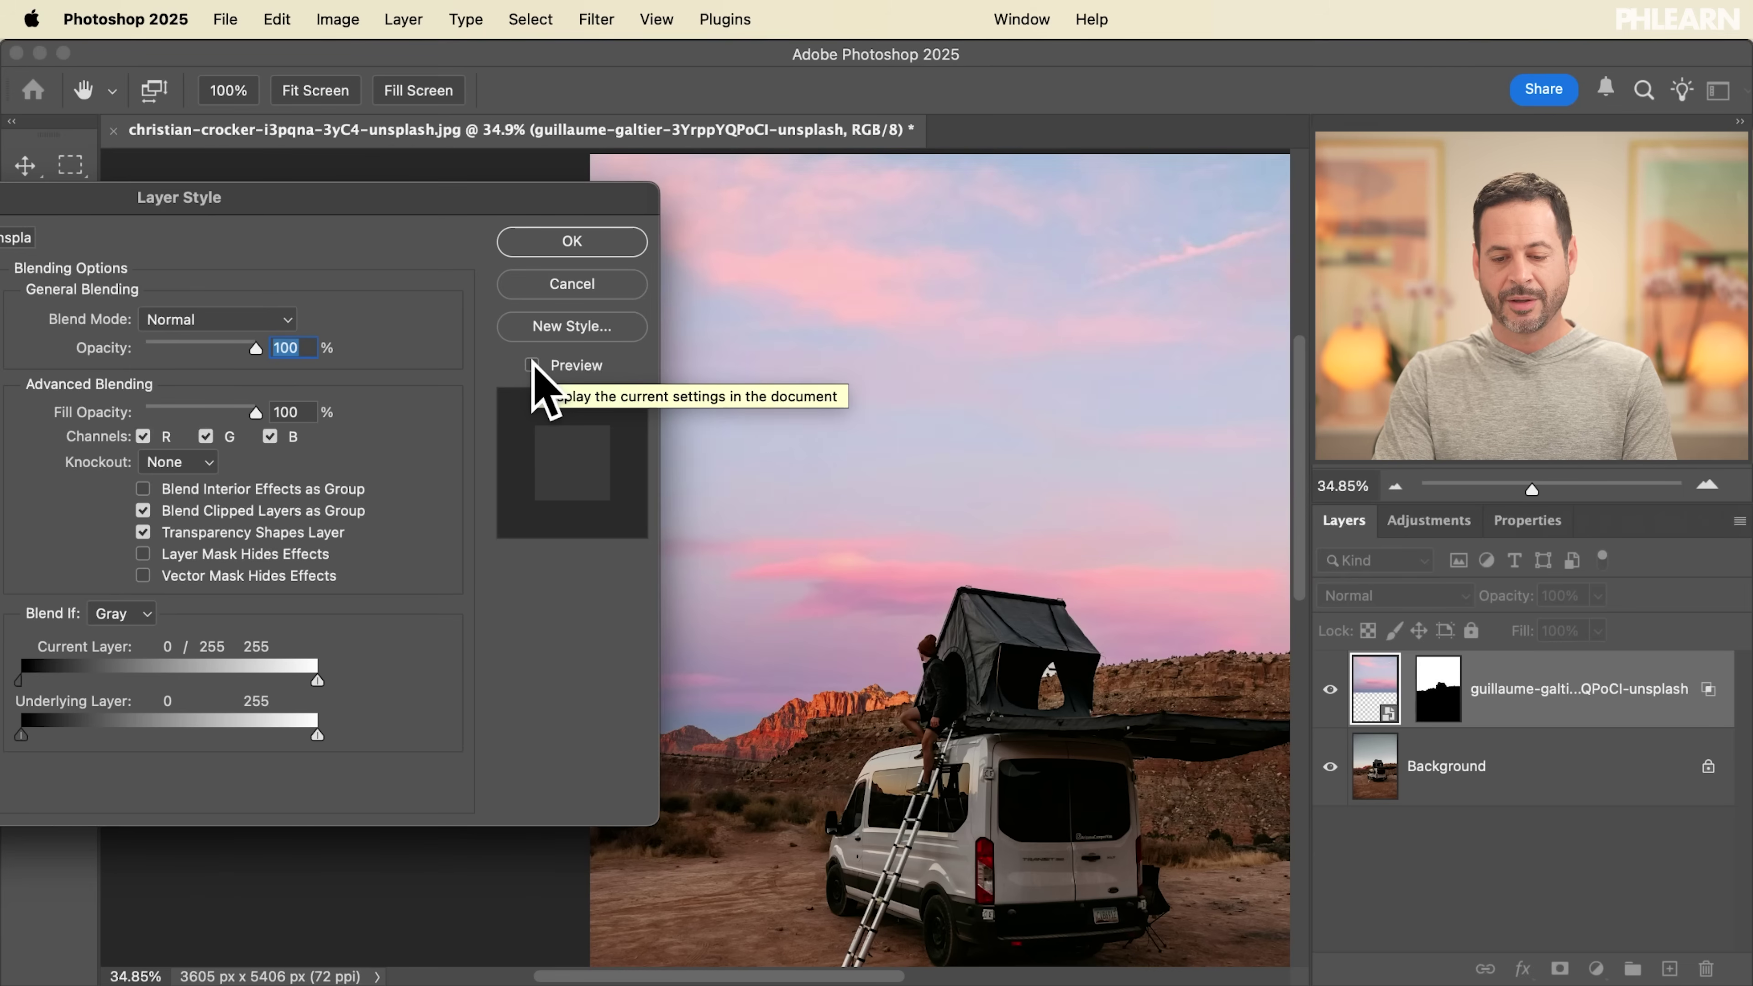
click(532, 366)
click(533, 366)
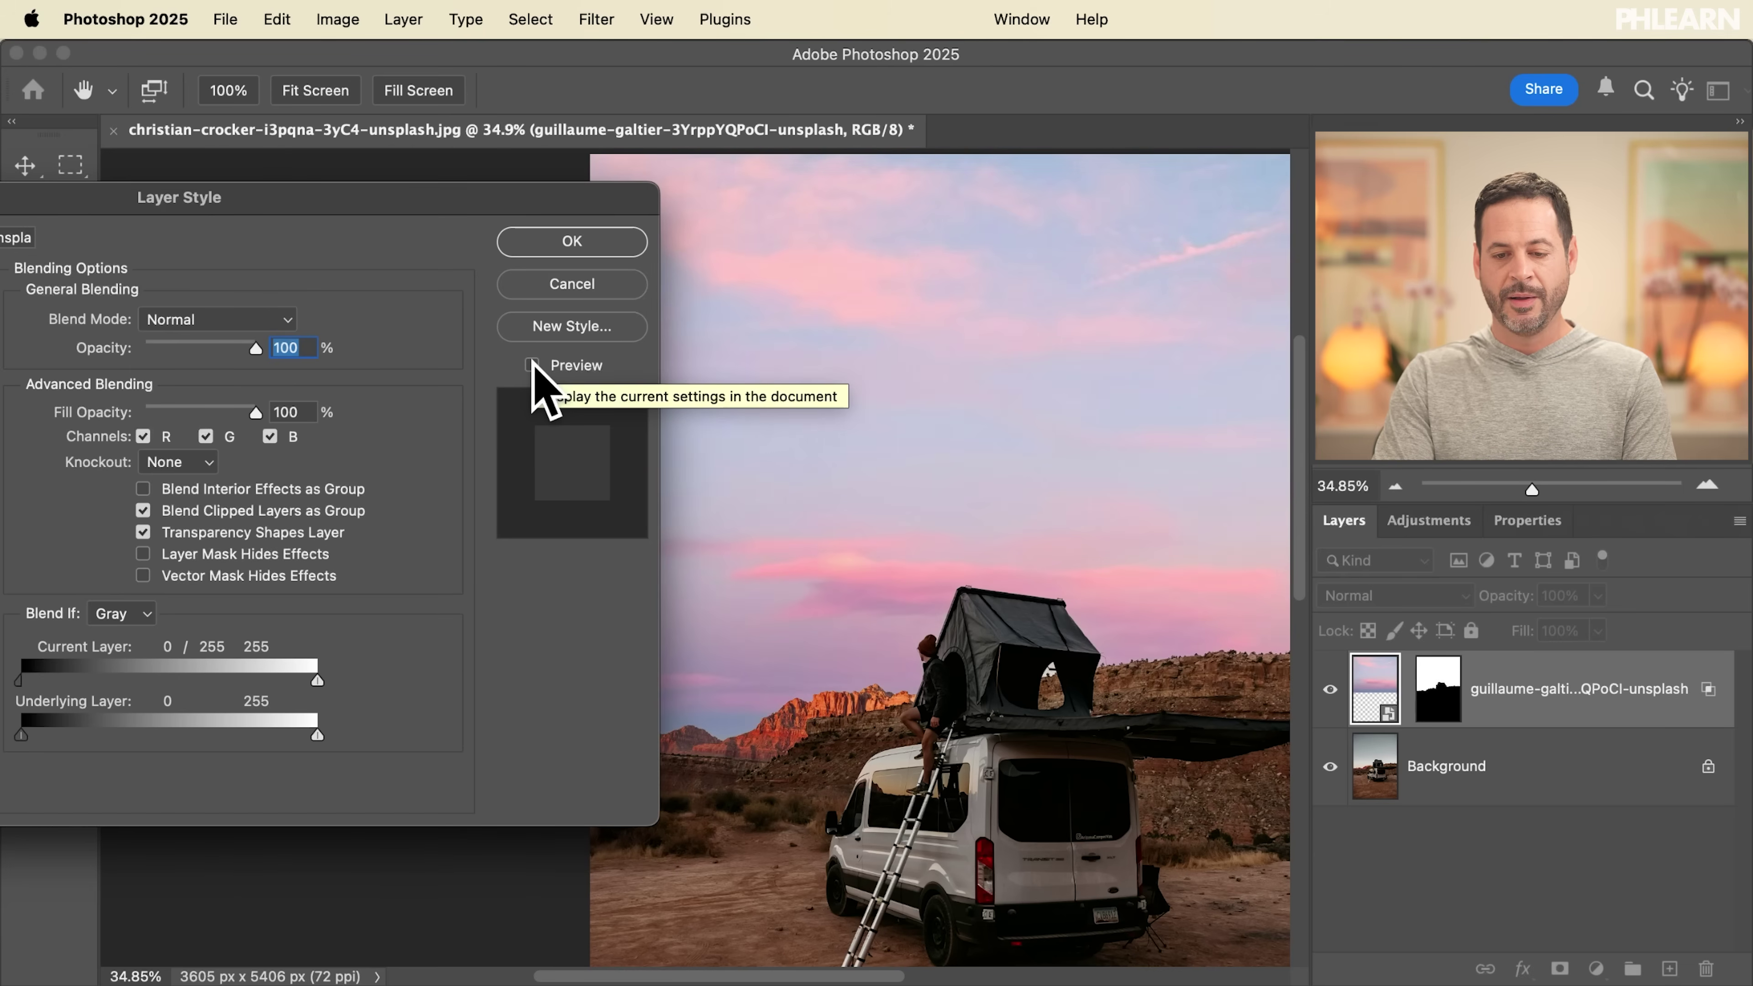
click(533, 366)
click(533, 366)
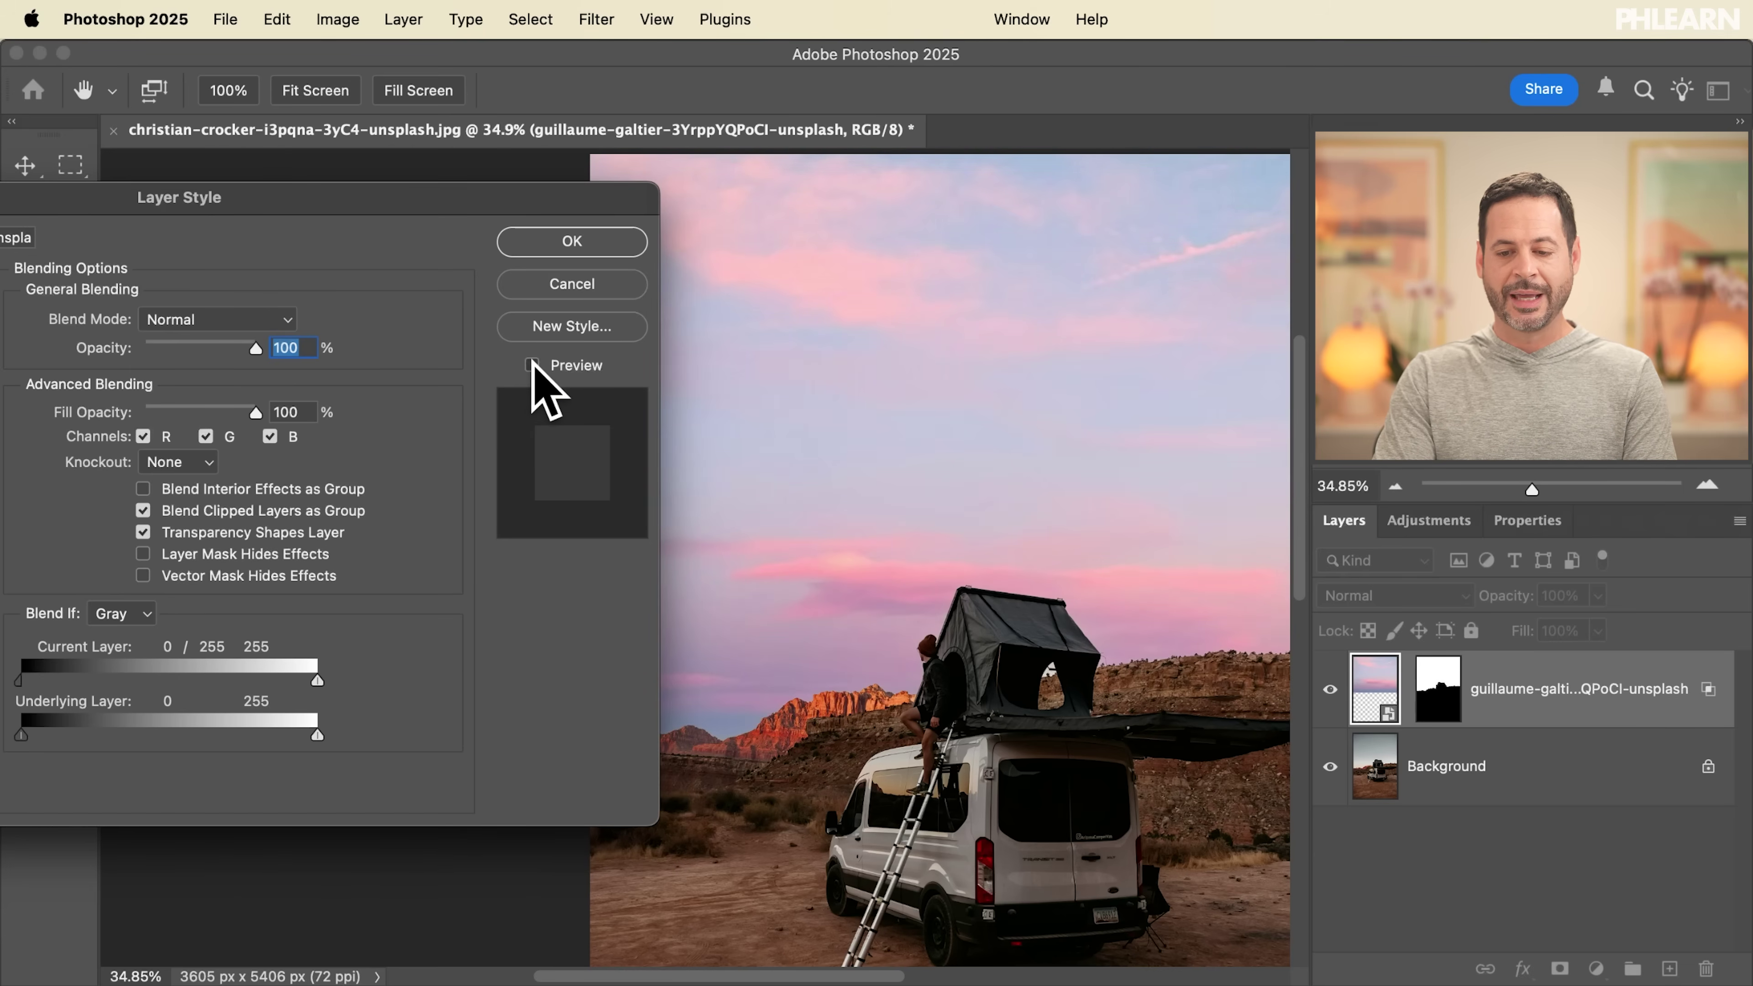
click(533, 366)
click(533, 366)
click(533, 367)
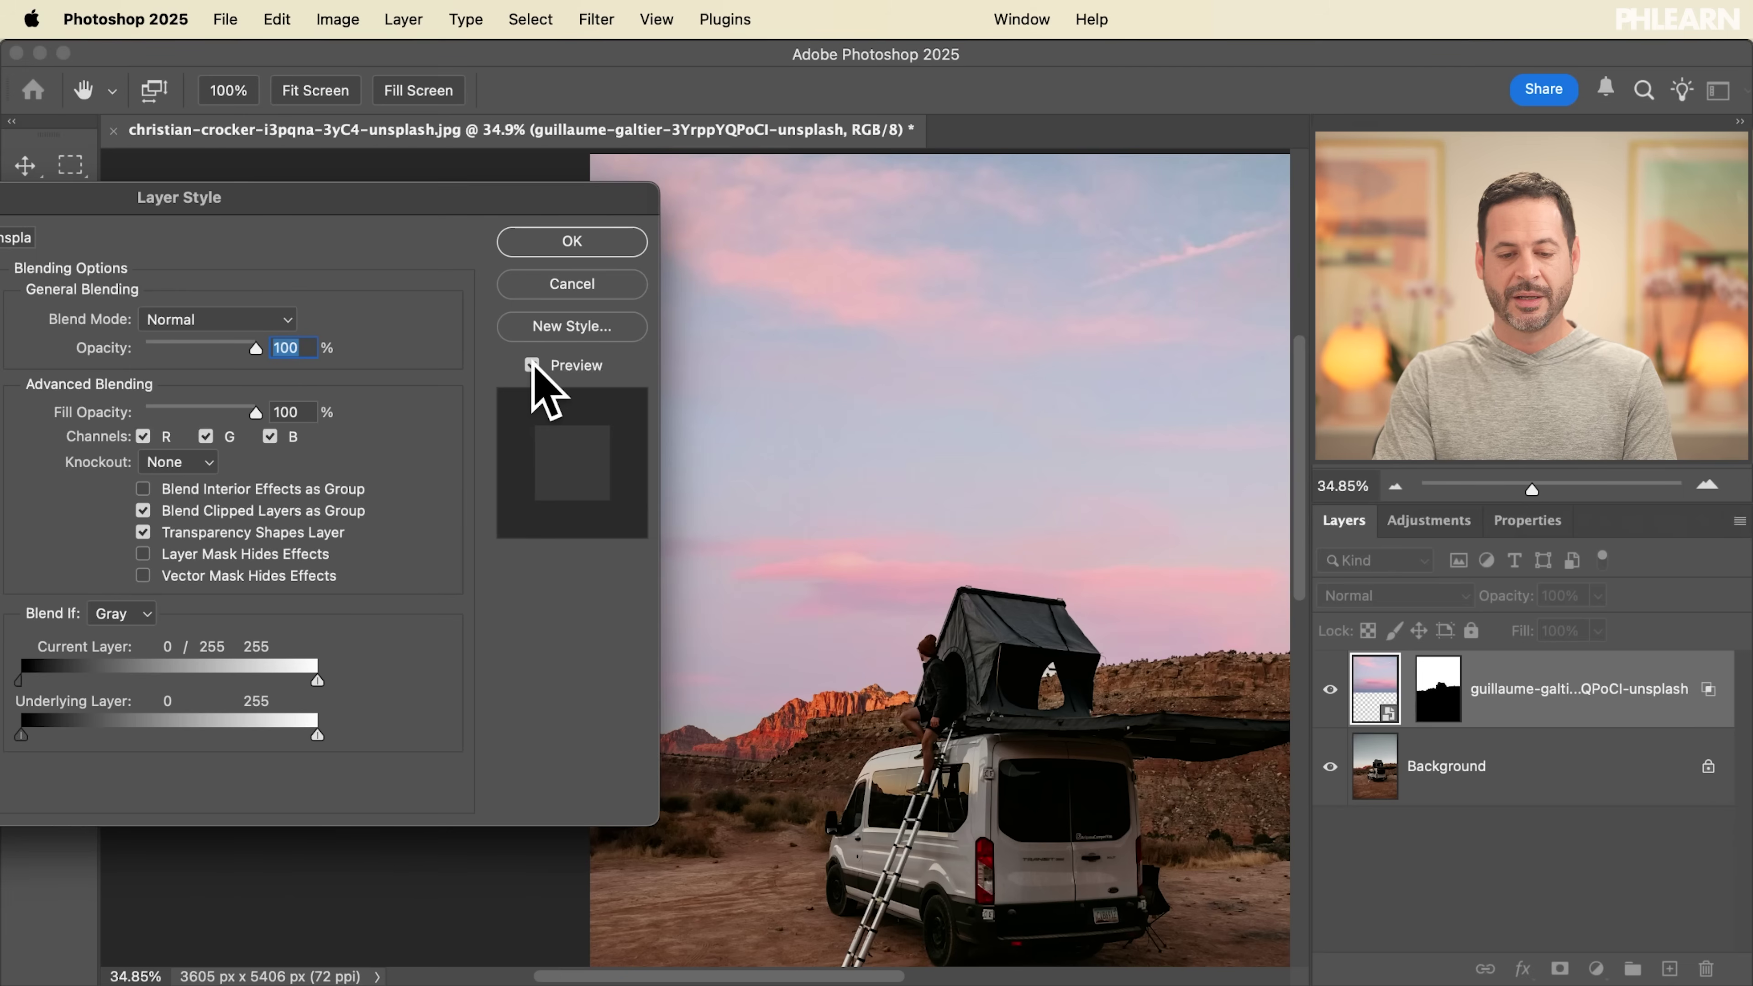
Step: Try the Current Layer white slider at 247 and split at 68 / 255, and return the black and white sliders to 0 and 255
drag(317, 681, 307, 680)
drag(20, 681, 29, 680)
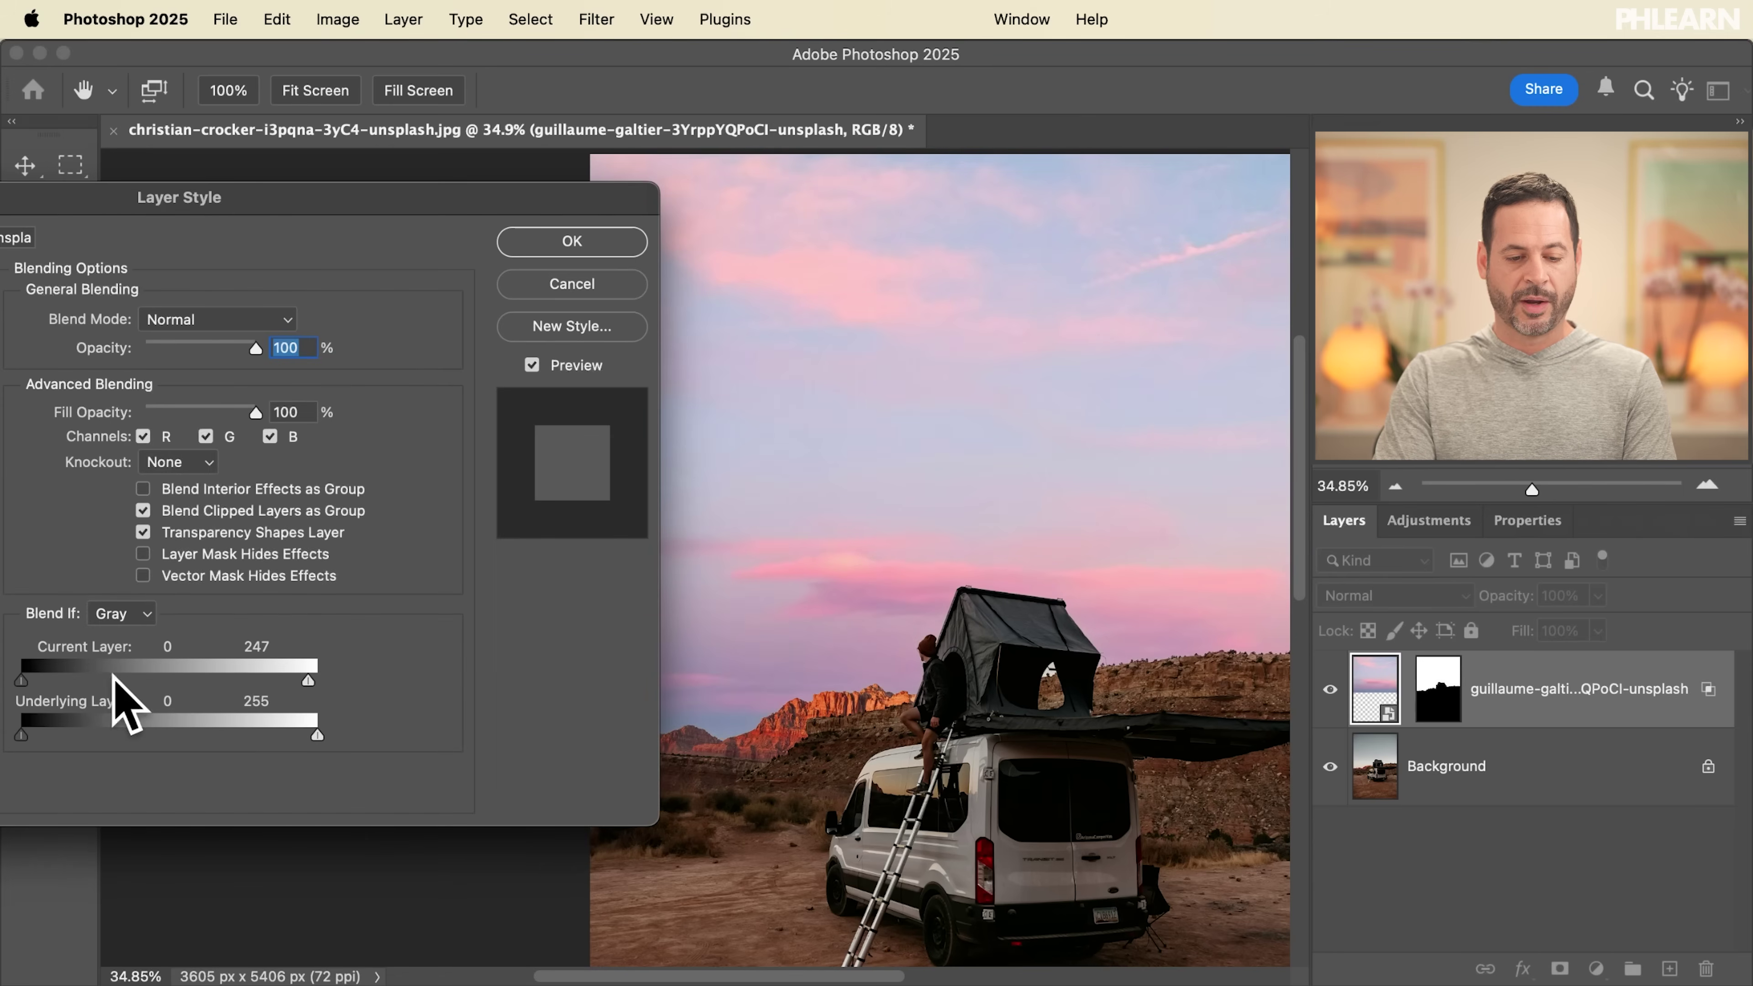
drag(299, 681, 319, 682)
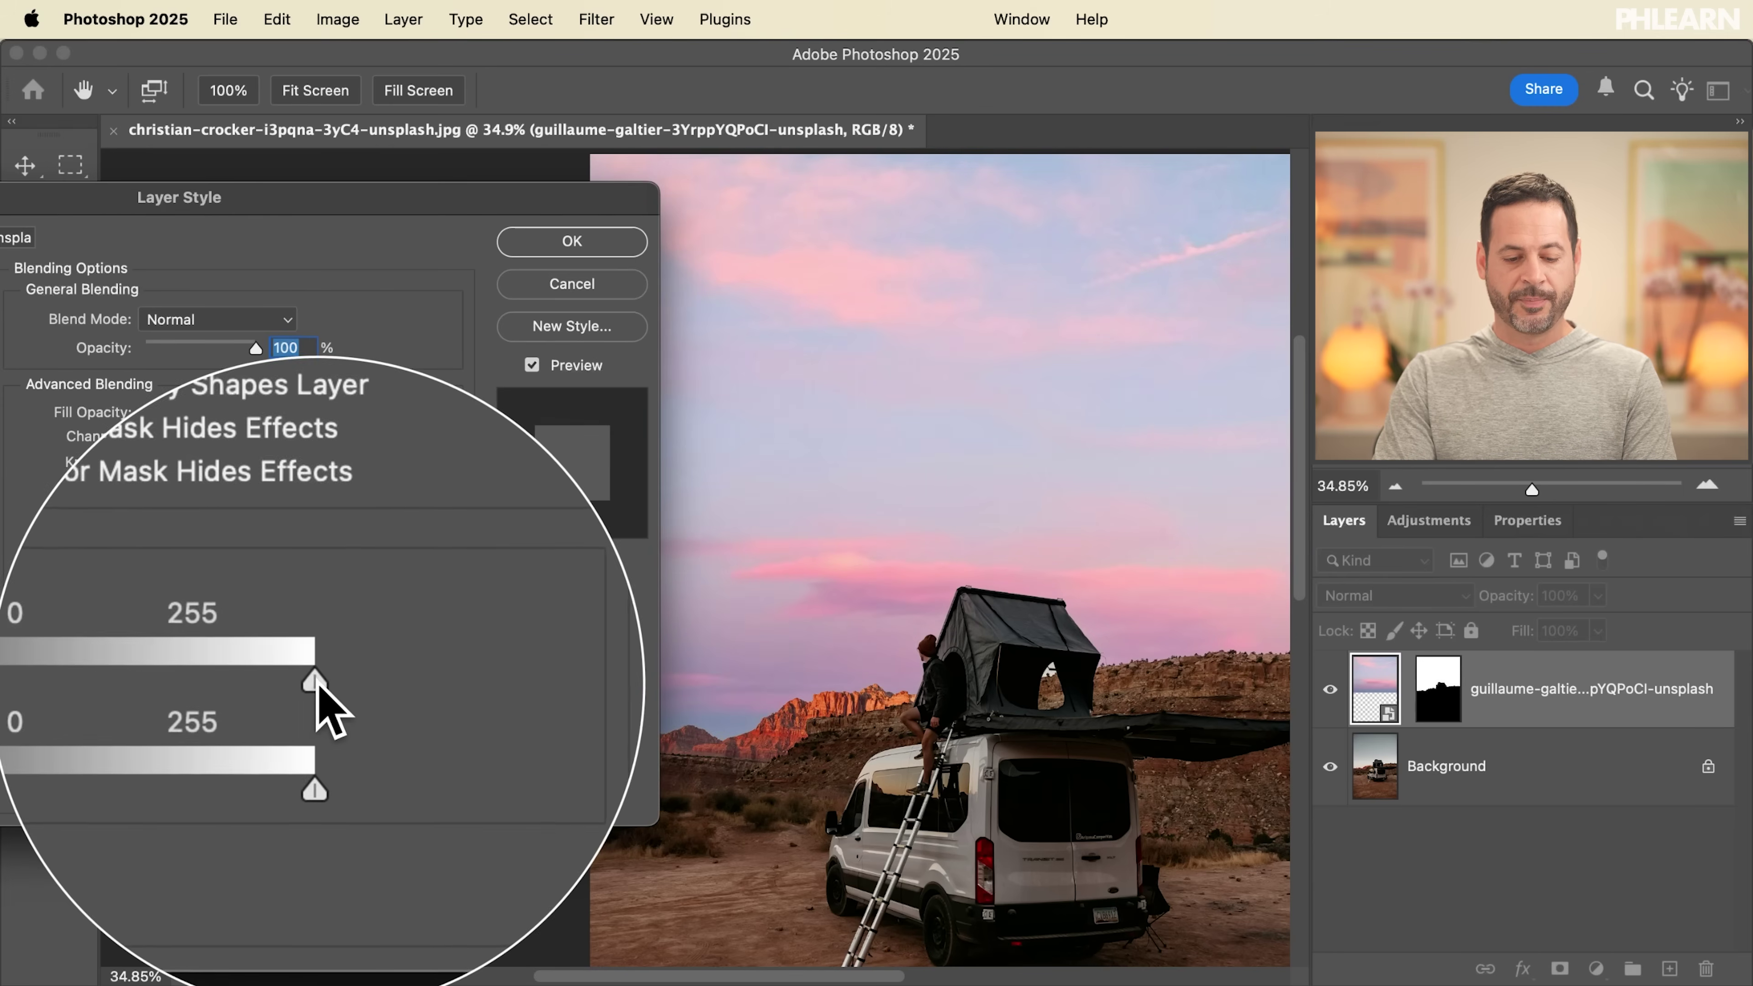
drag(310, 682, 187, 682)
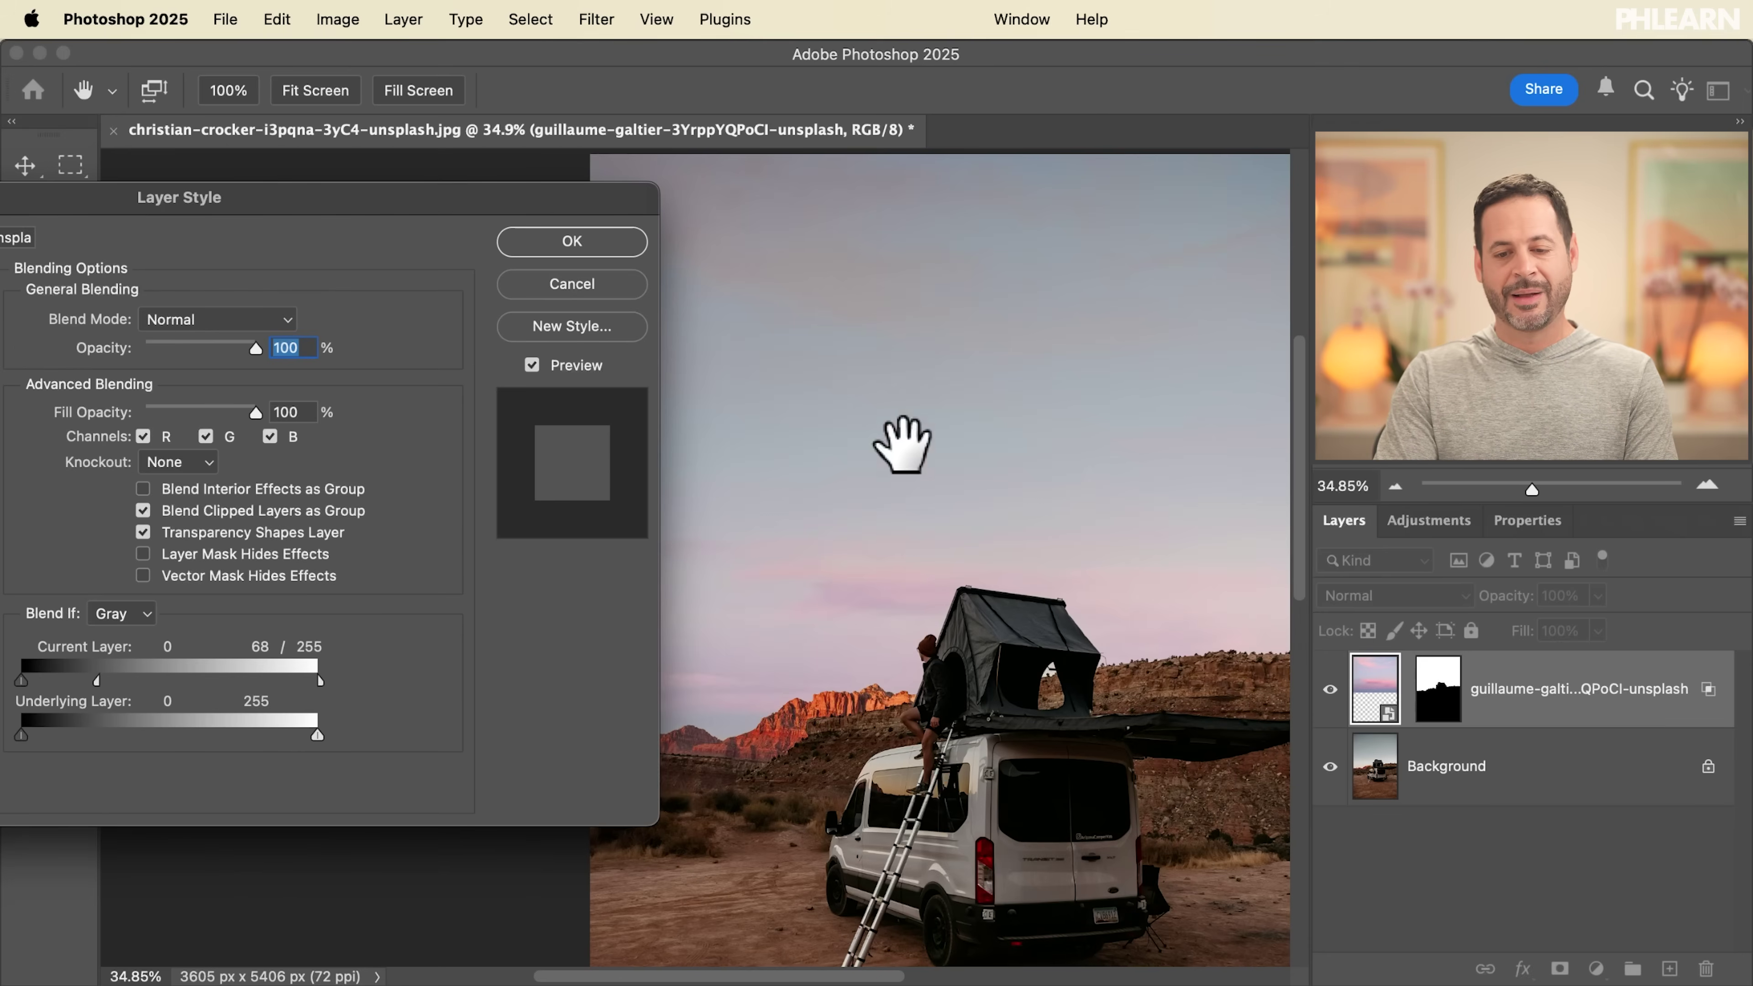
drag(110, 680, 335, 679)
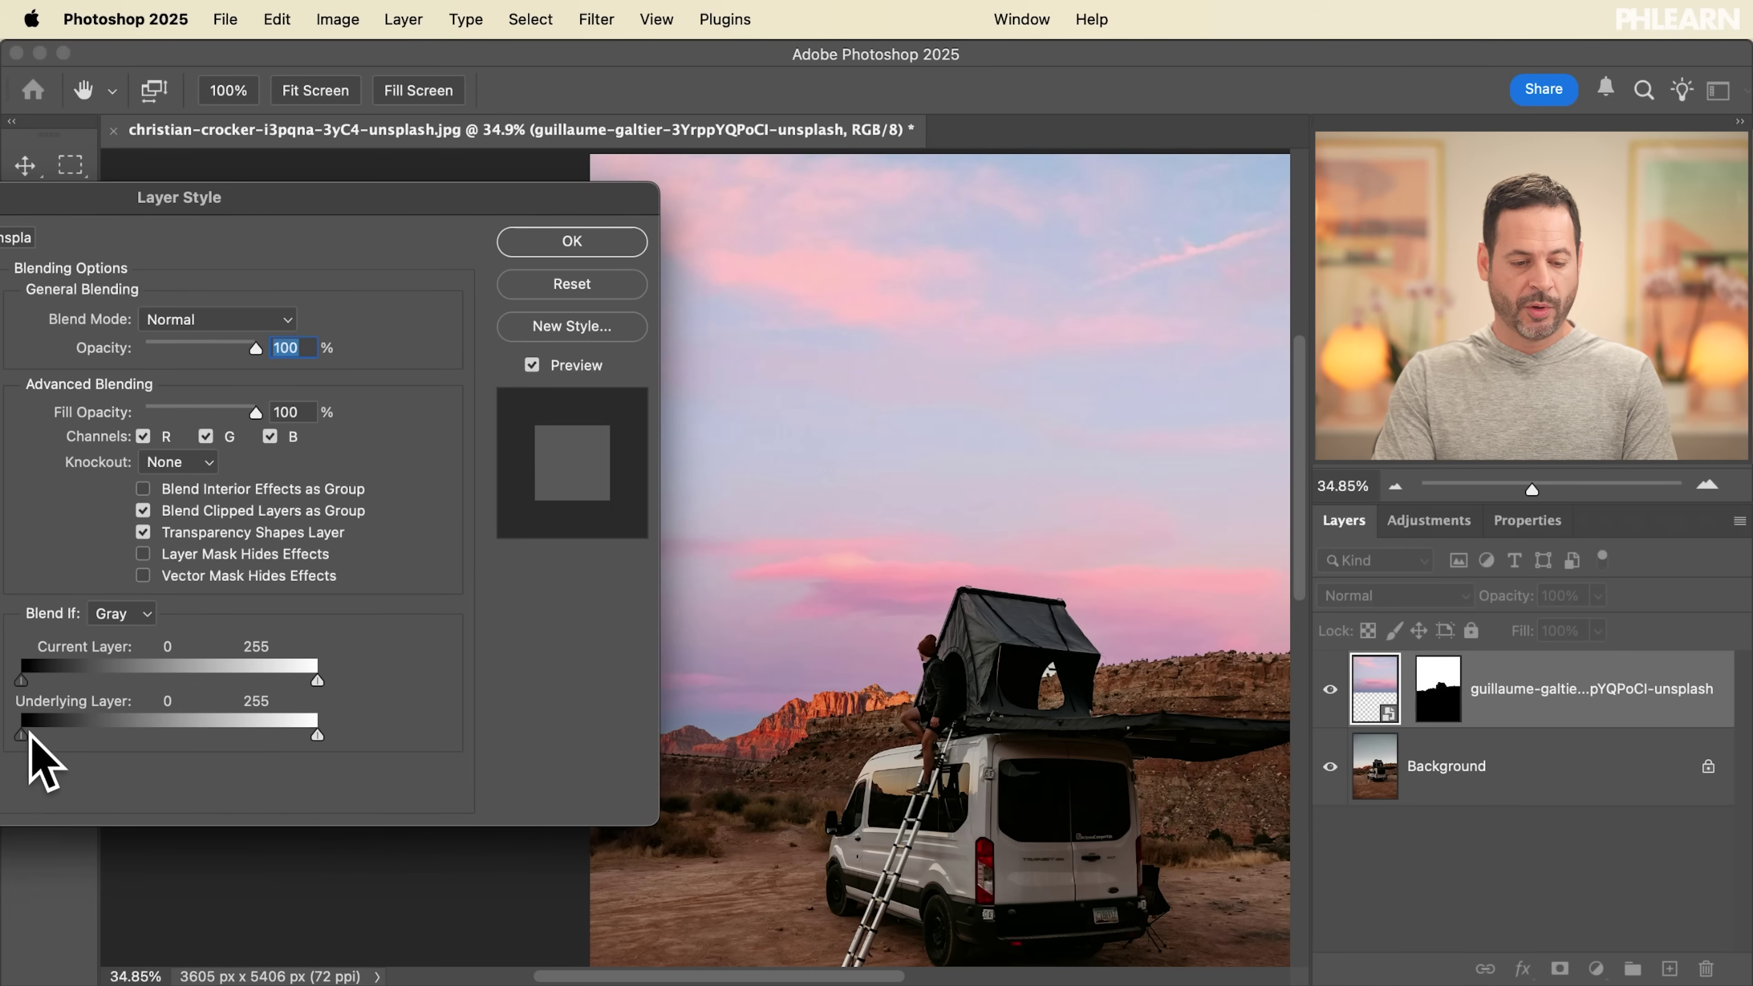
Step: Try splitting the sky layer's Underlying Layer black slider at 0 / 177 and return it to 0
alt+drag(30, 734, 228, 747)
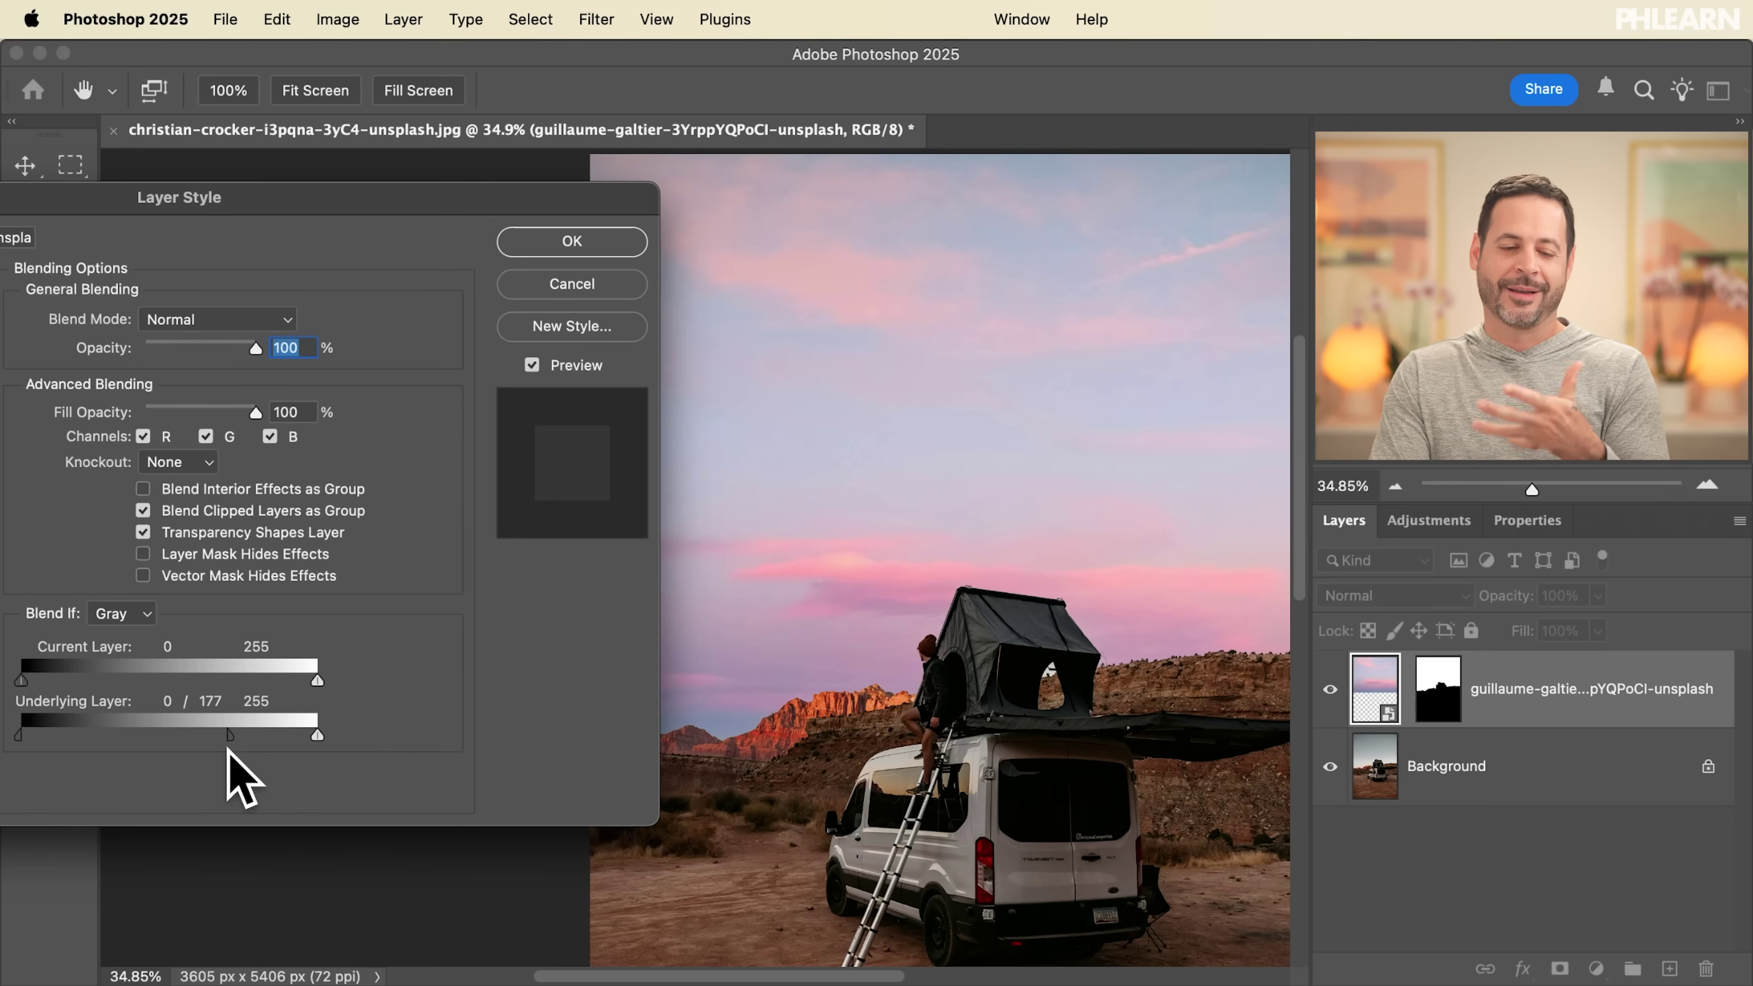
drag(216, 742, 33, 736)
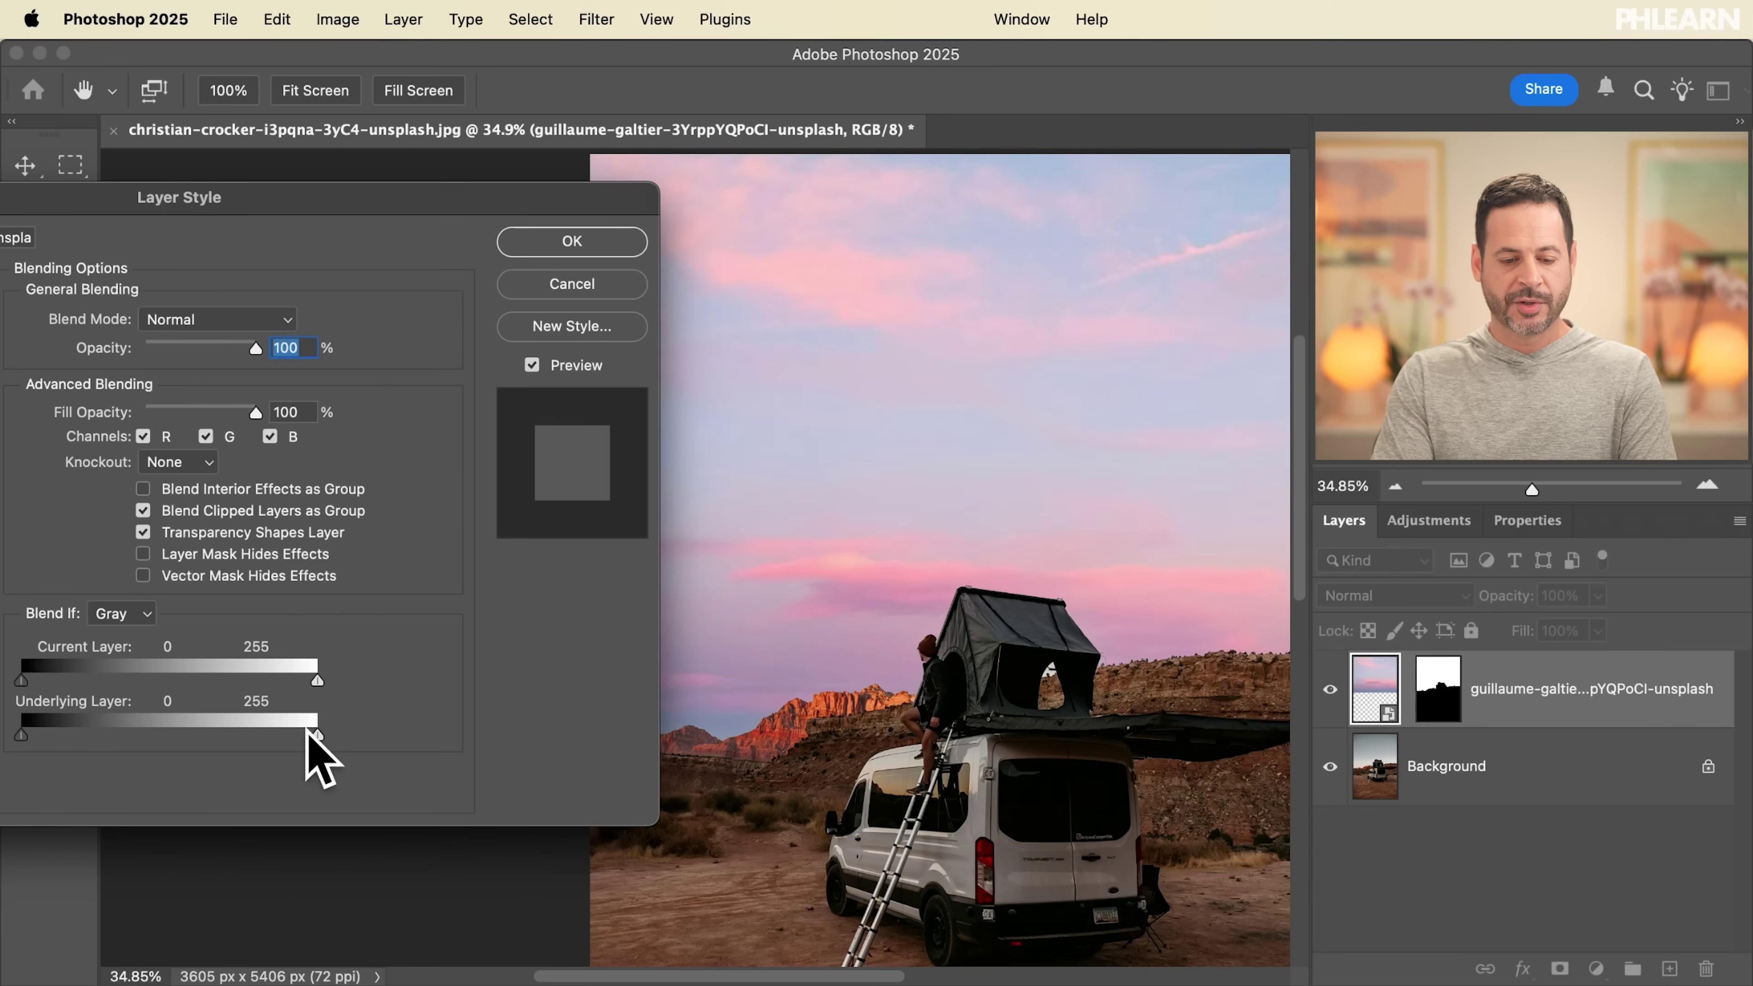
Step: Split the sky layer's Underlying Layer white slider to 165 / 255 and the Current Layer black slider to 0 / 131
key(alt)
drag(304, 736, 241, 736)
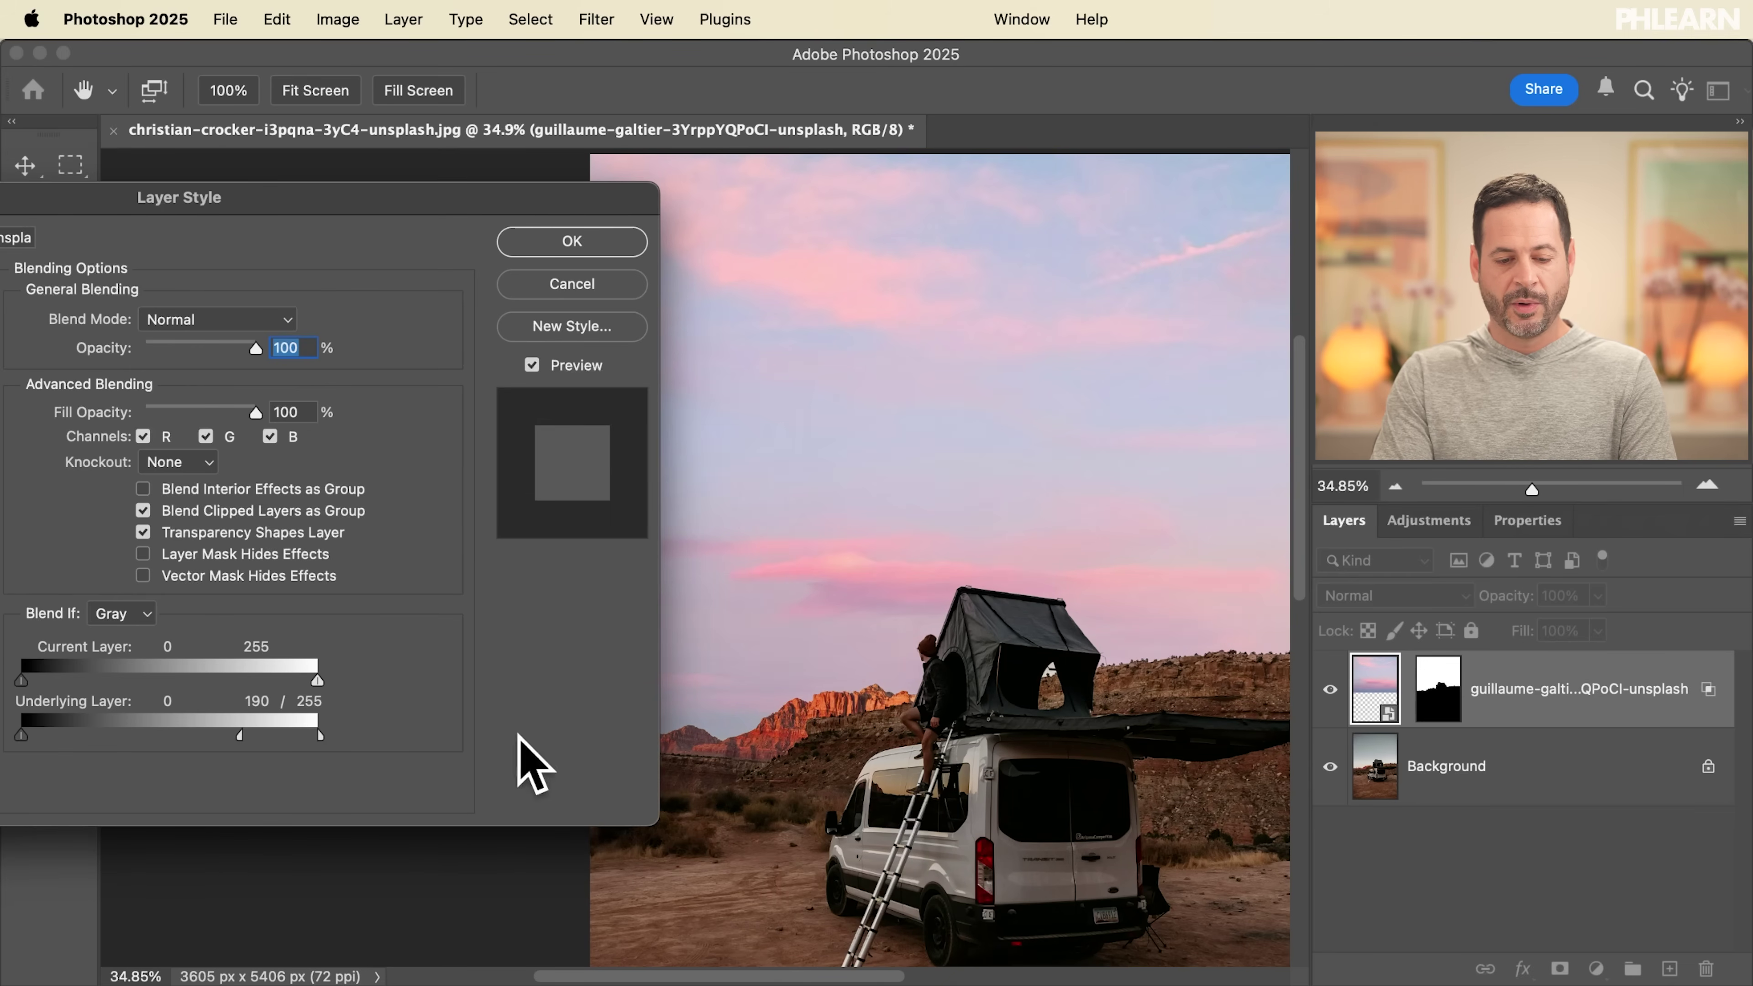
mouse_move(240, 736)
mouse_down()
mouse_move(295, 736)
mouse_move(218, 736)
mouse_up()
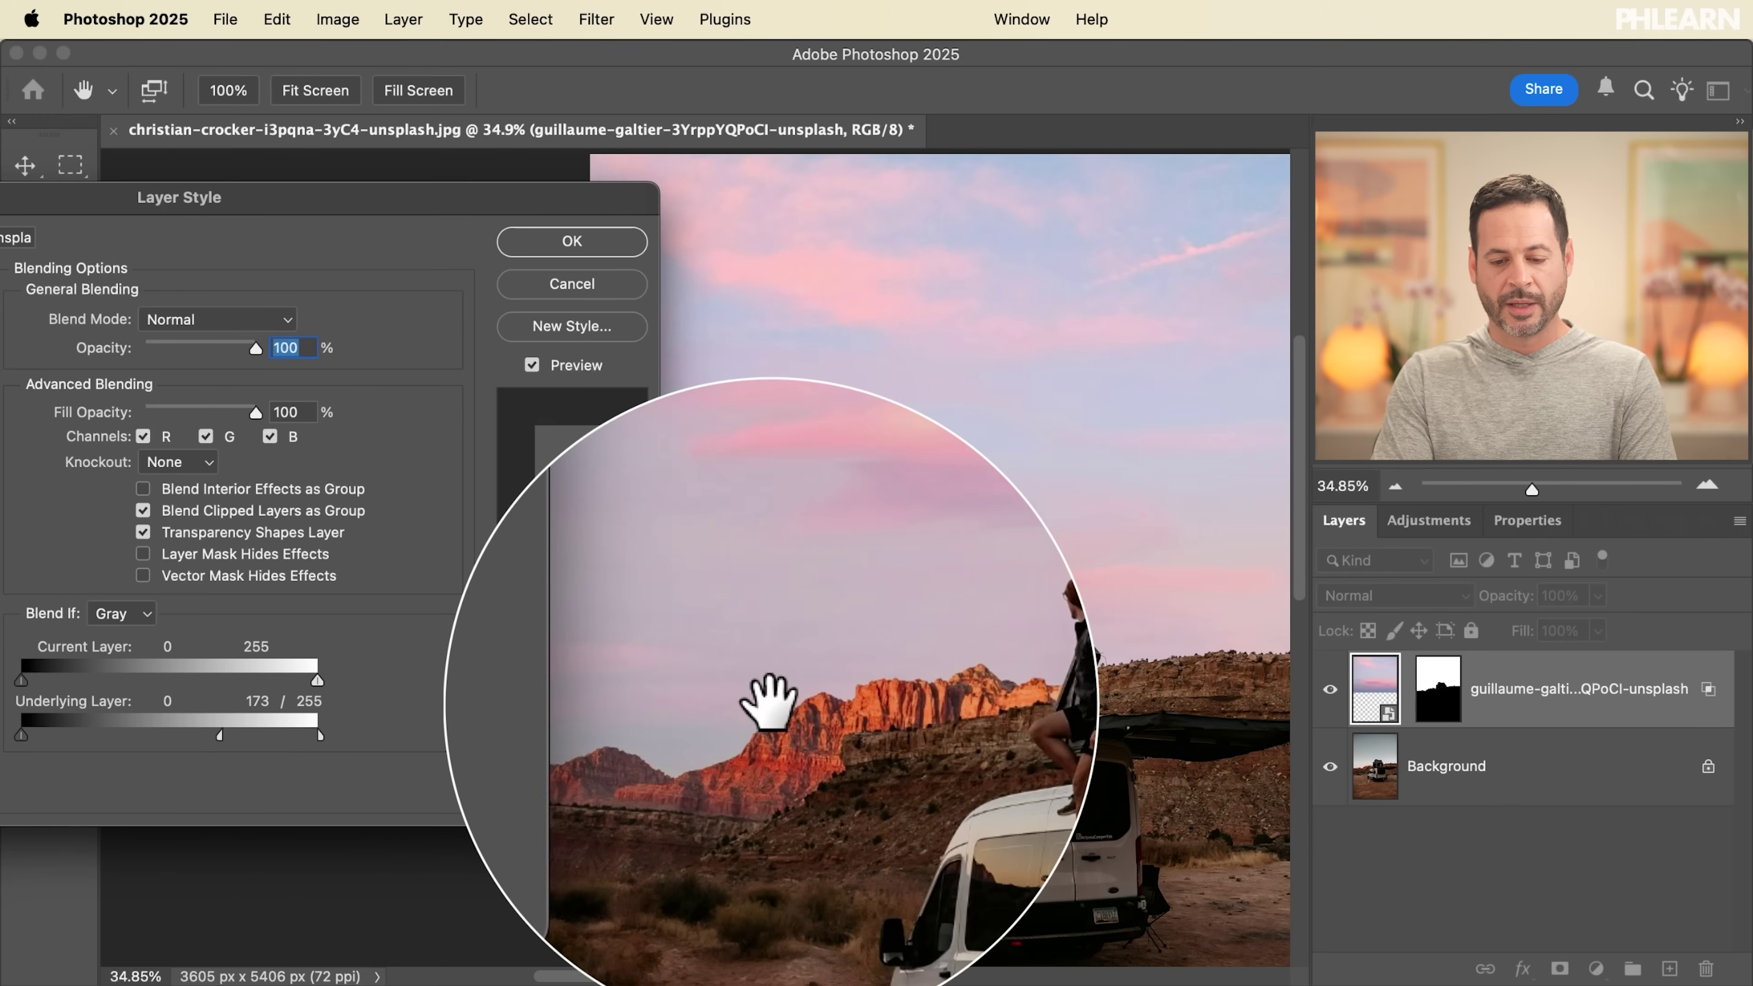
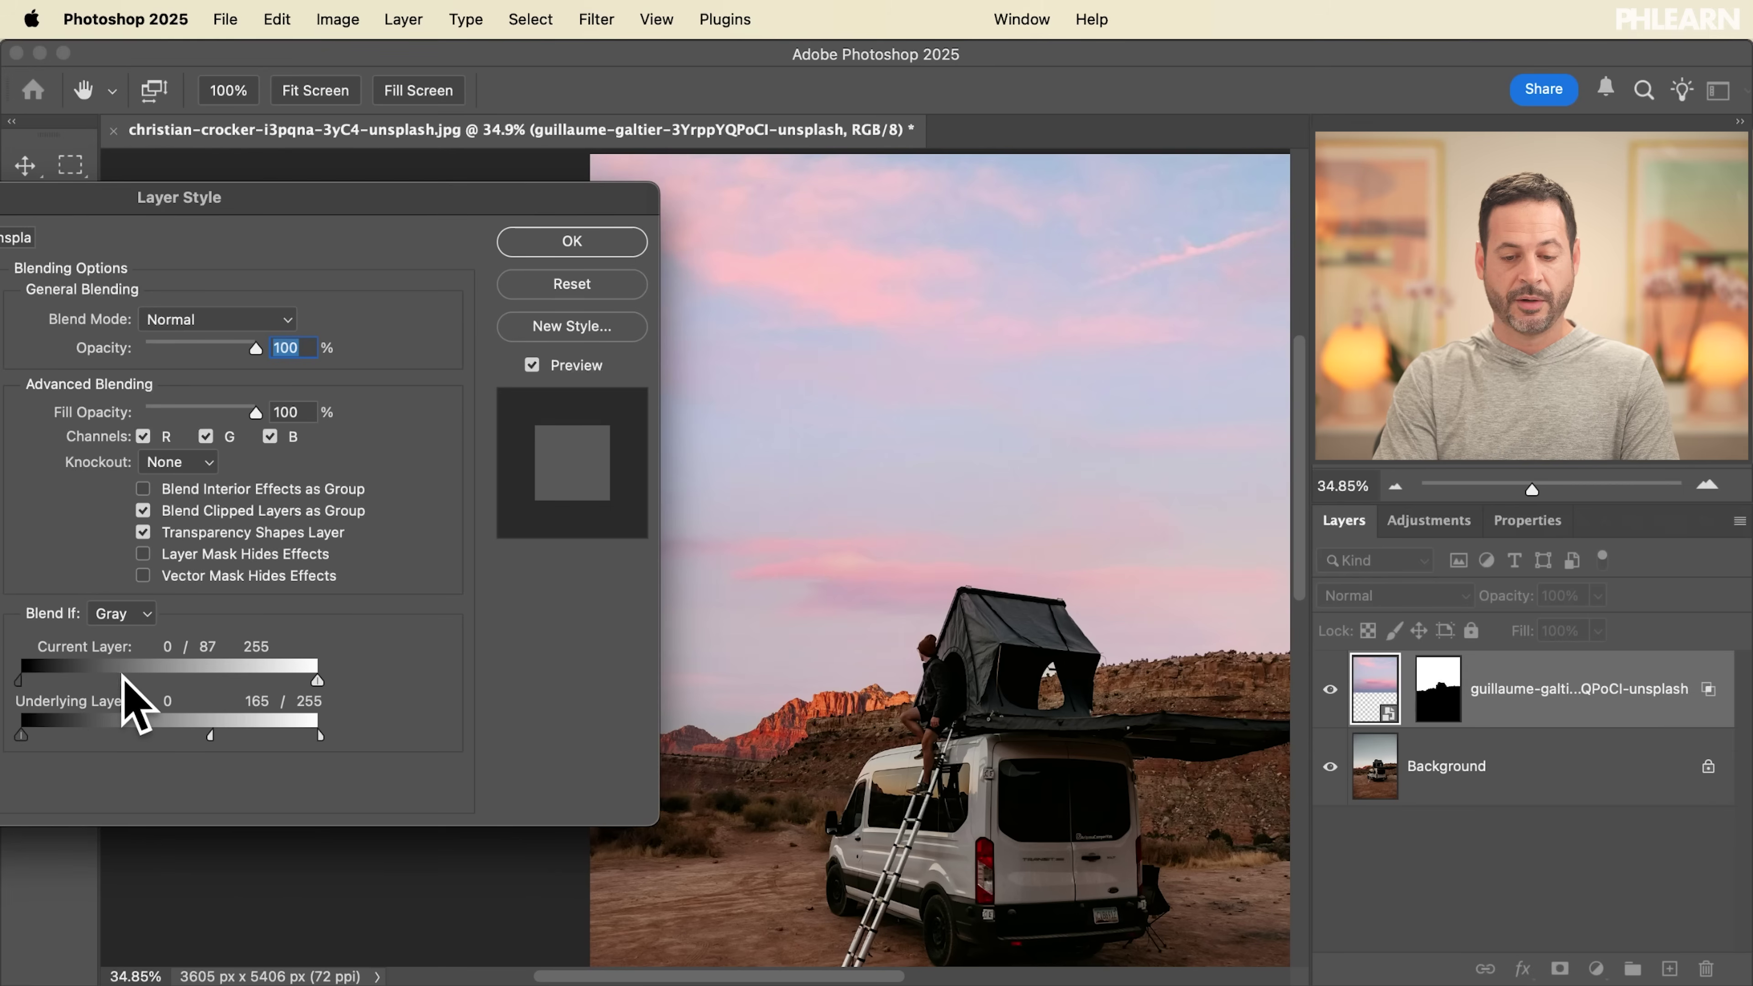
drag(134, 692, 195, 715)
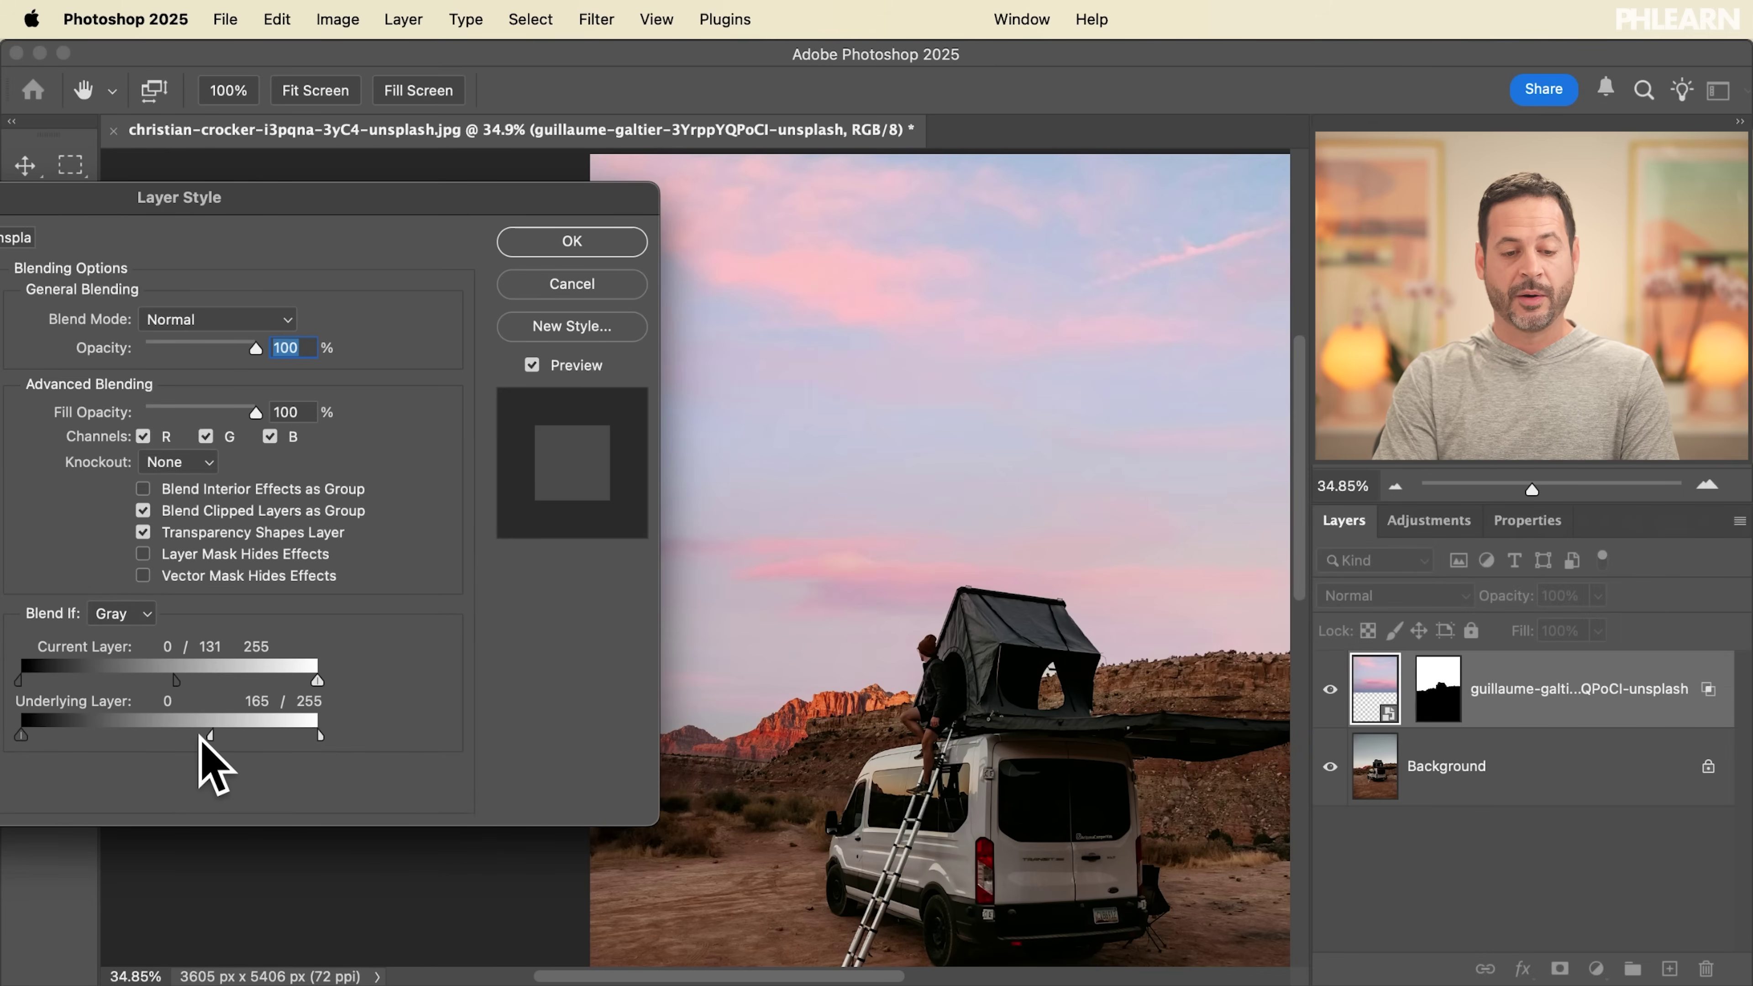
Step: Check the blend against the unblended sky, and move the split sliders to Current Layer 0 / 203 and Underlying Layer 123 / 255
click(532, 365)
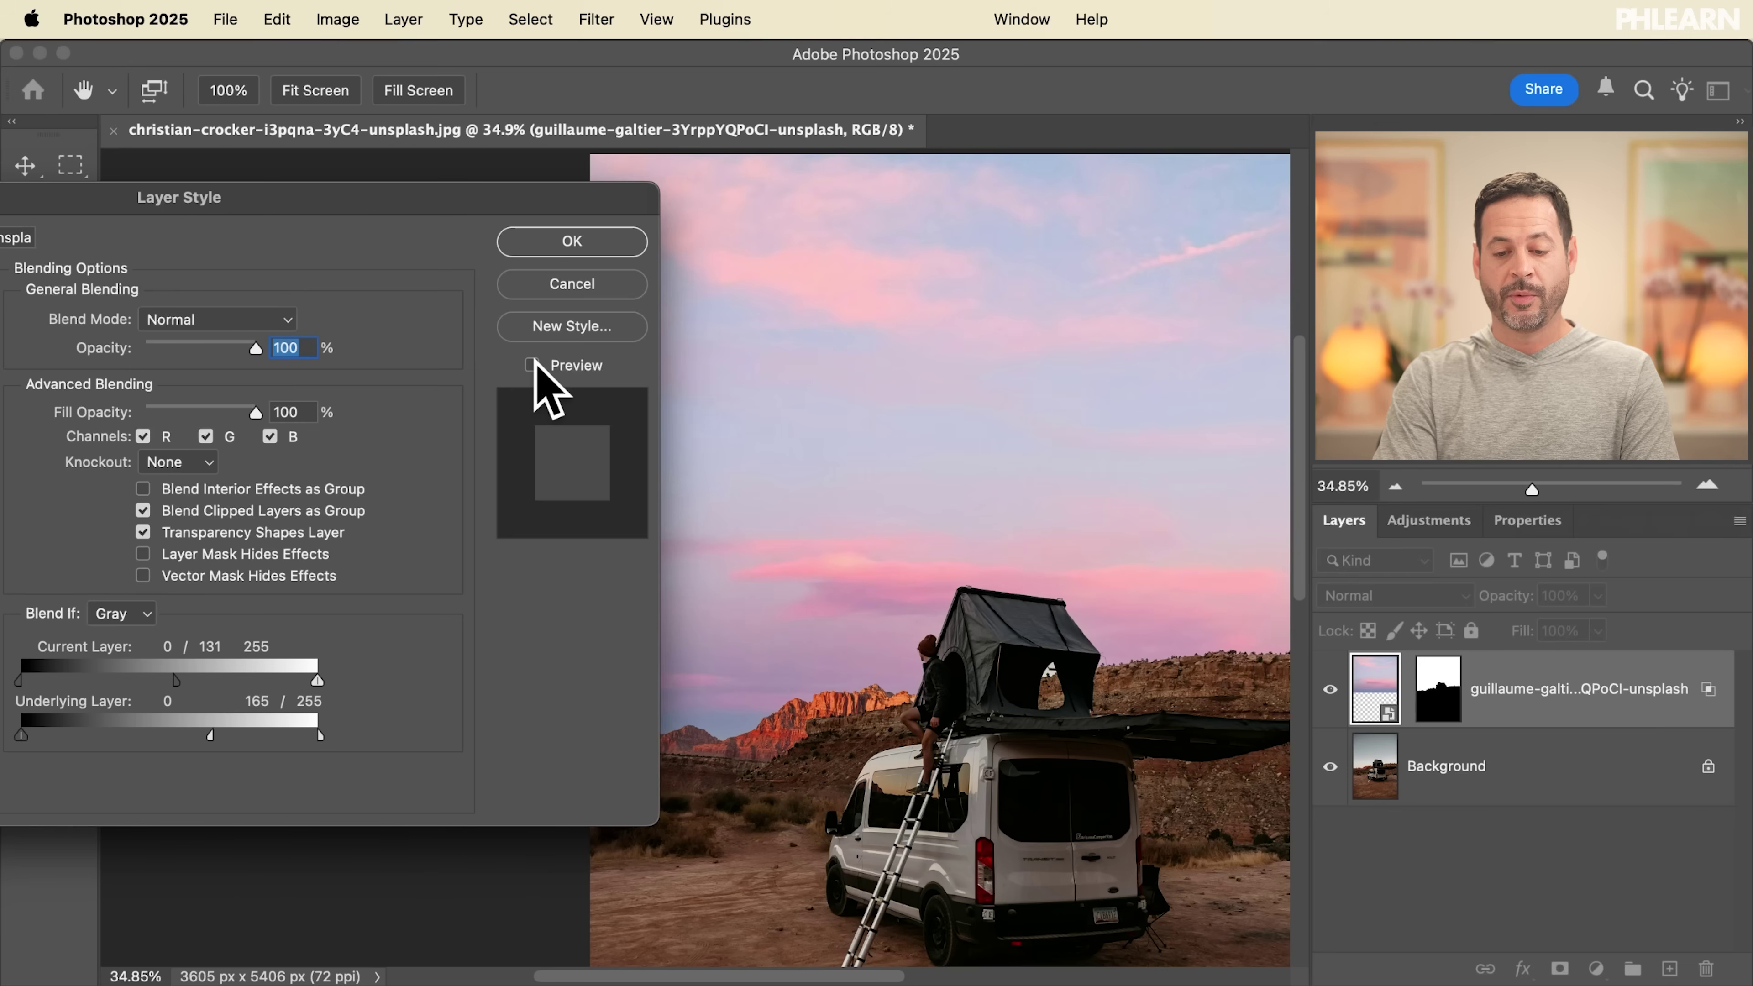
click(533, 365)
drag(177, 678, 233, 679)
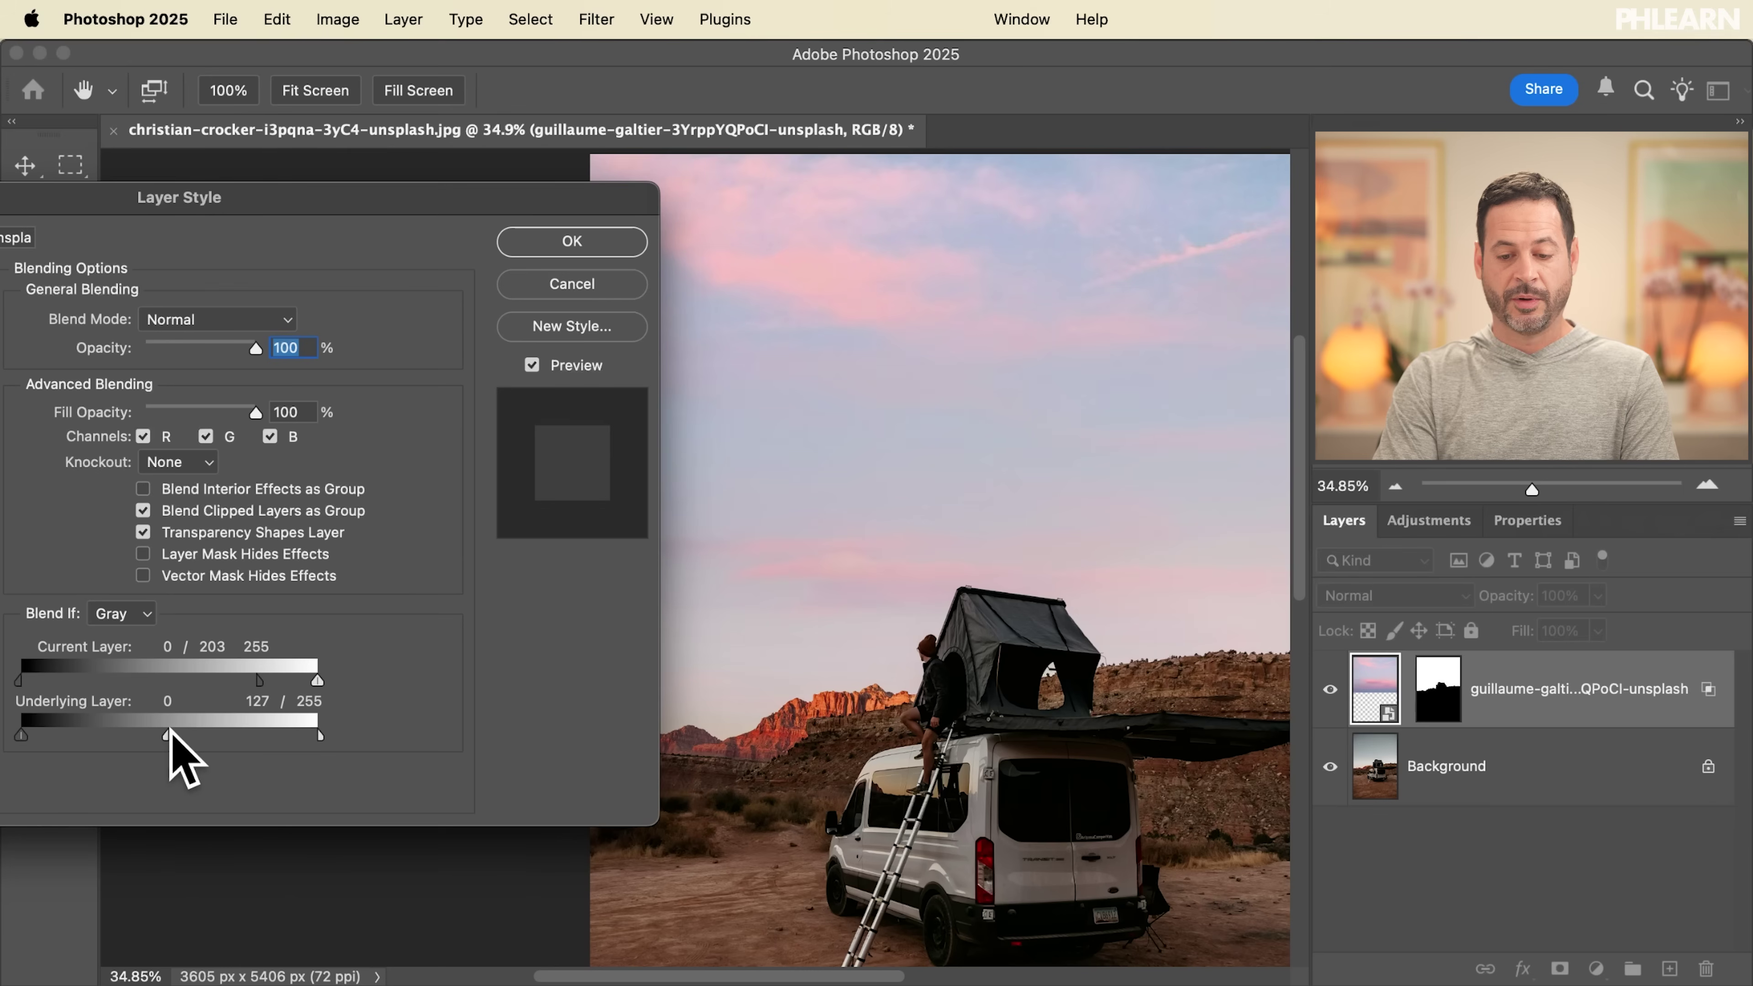
Step: Compare the horizon with and without the Blend If settings by toggling the preview, and accept the sky layer's blending options
click(532, 365)
click(532, 365)
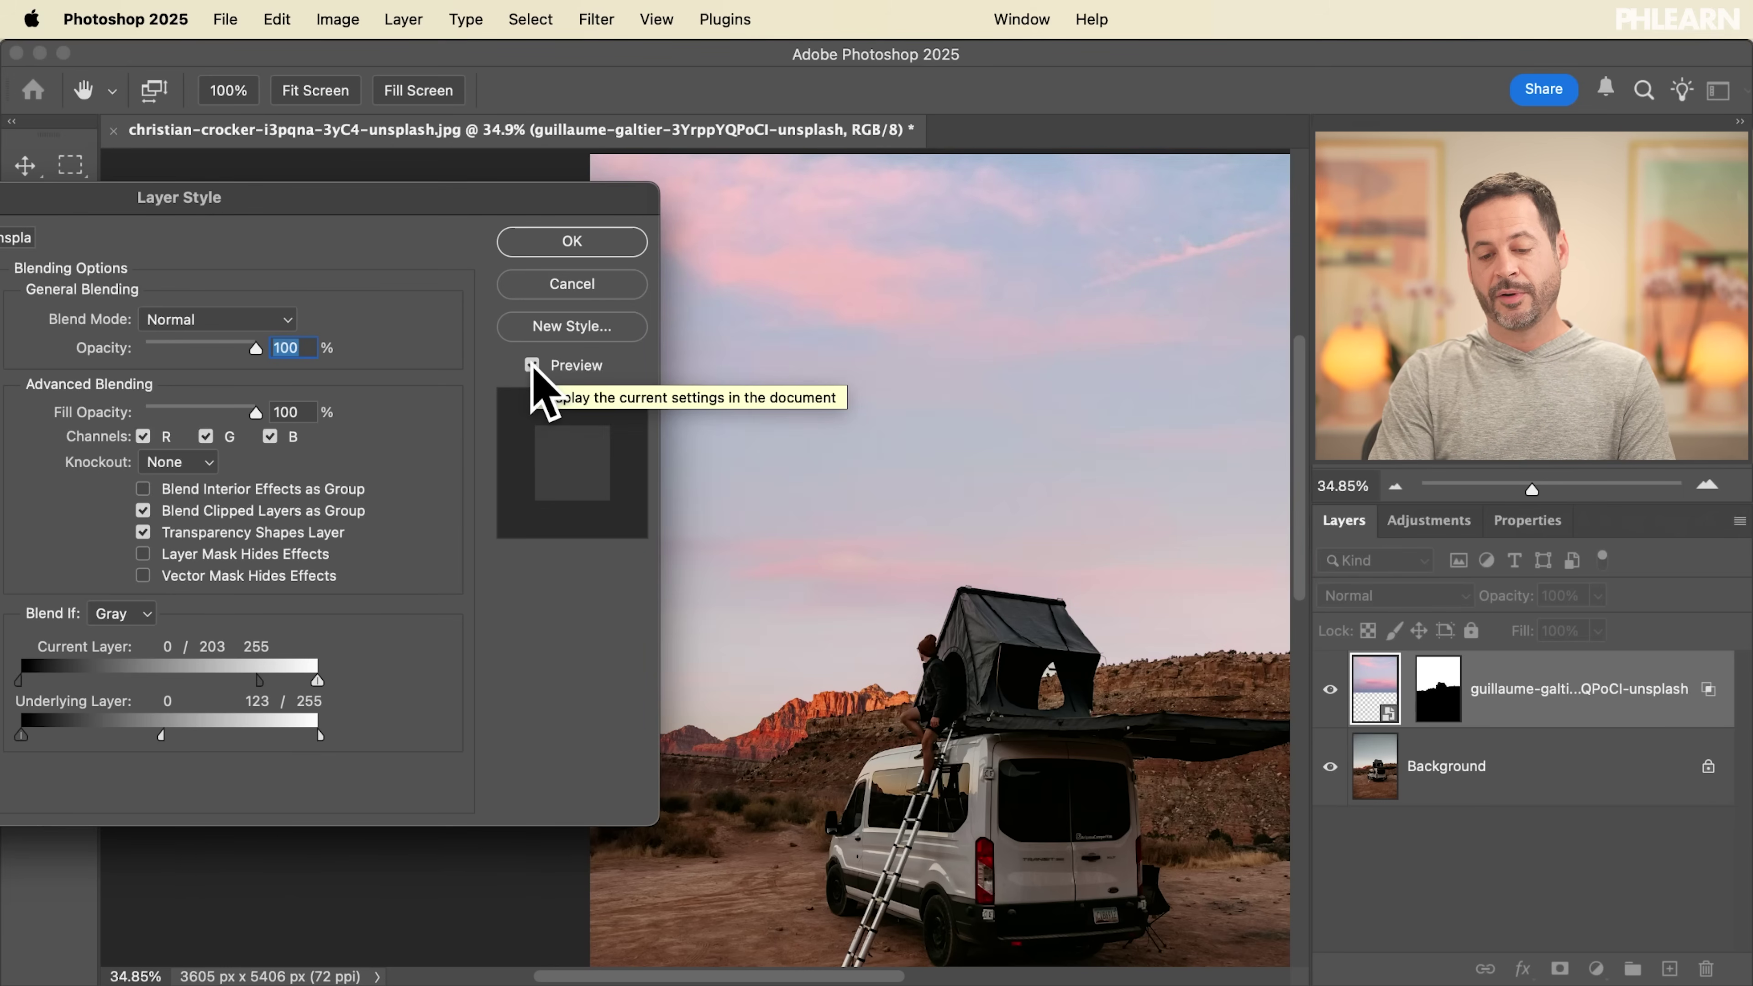
click(532, 365)
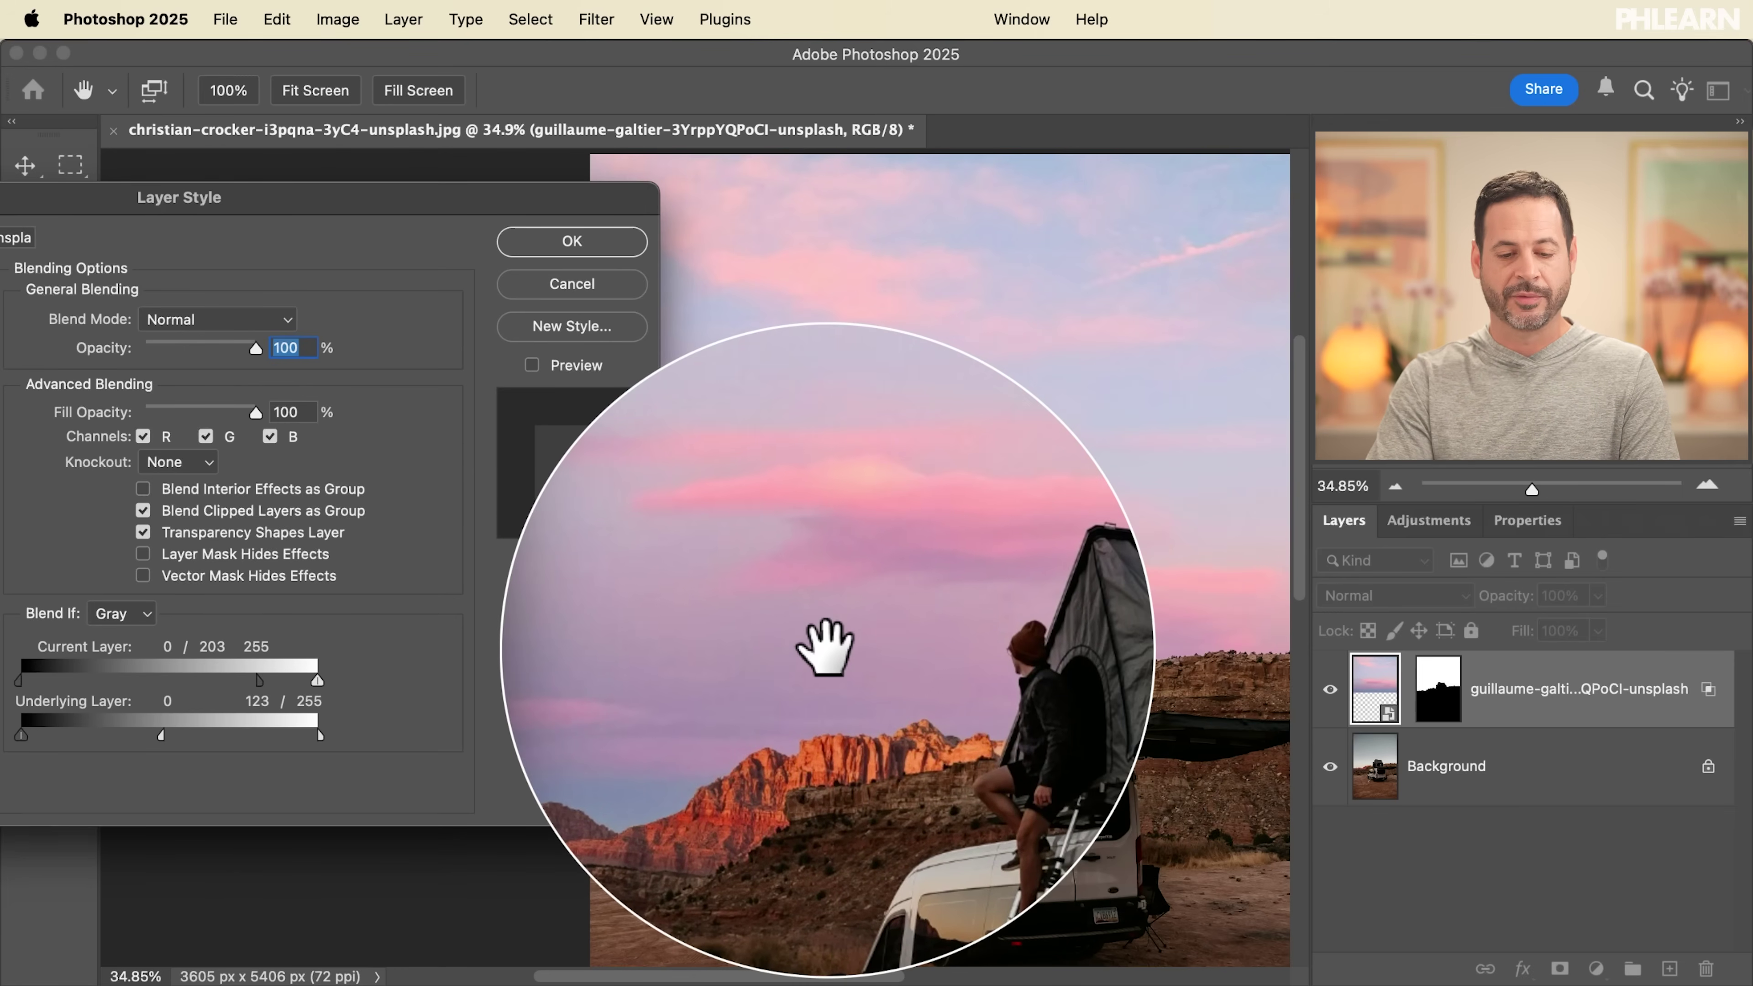
click(543, 366)
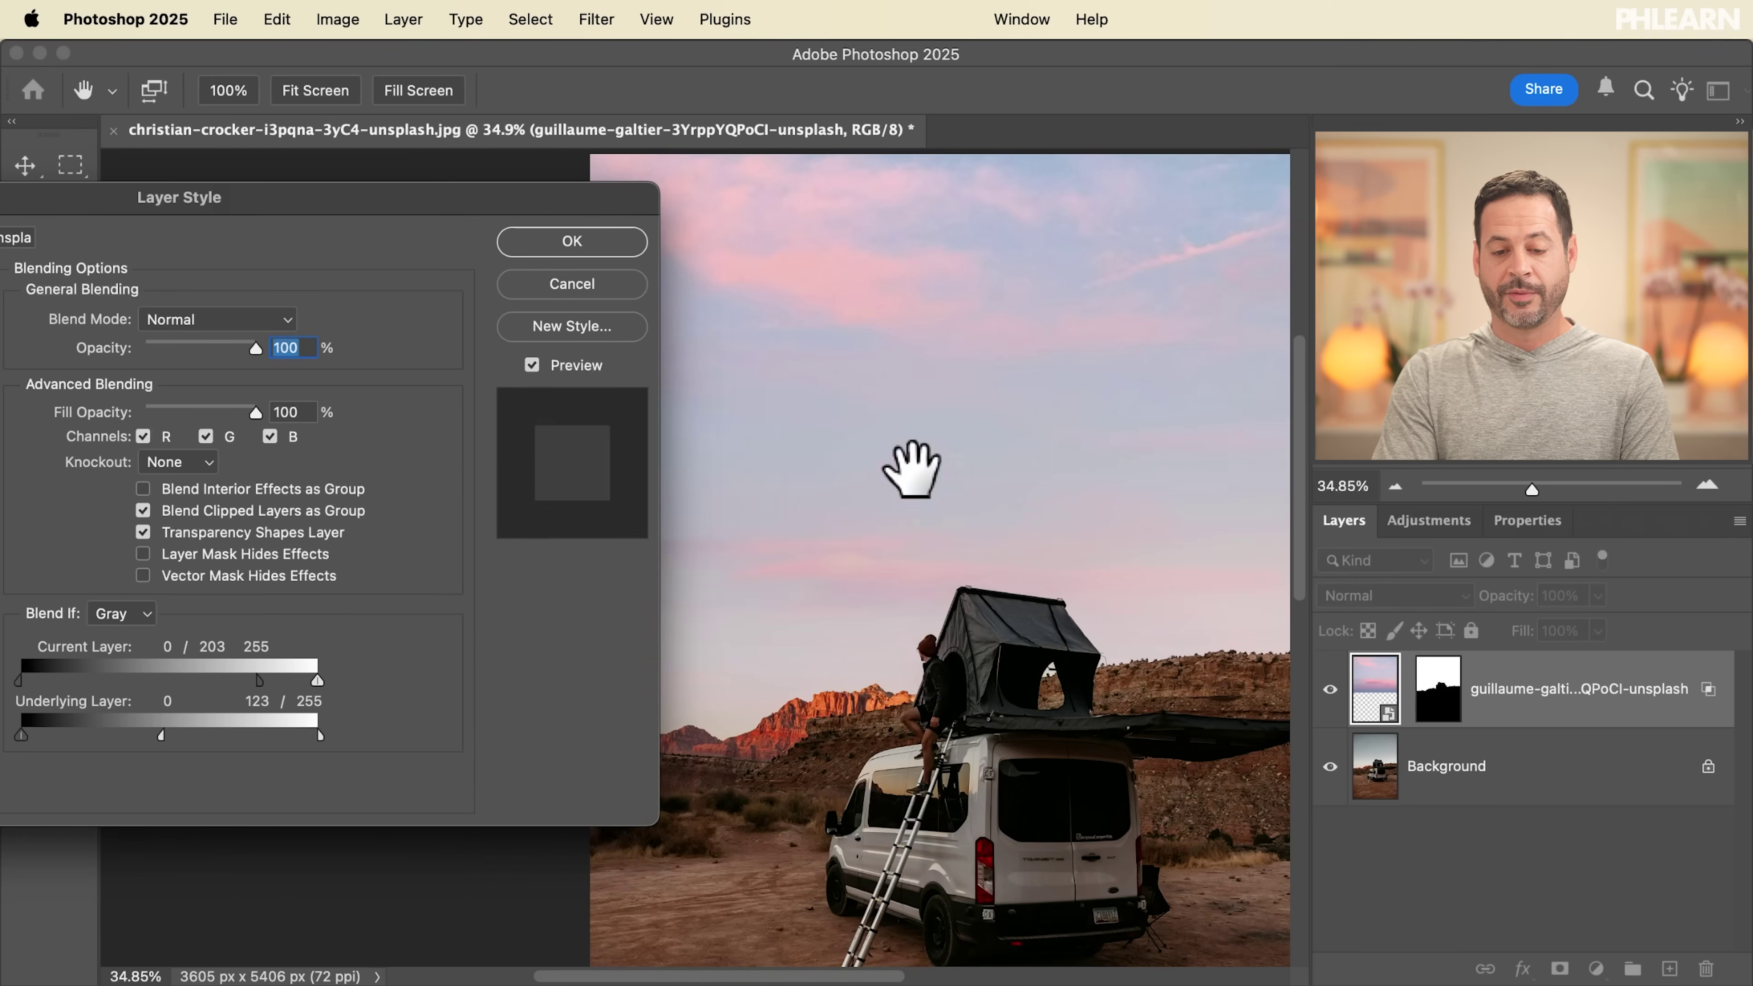
click(572, 241)
Step: Inspect the sky blend around the person, tent and mountains by toggling the sky layer's visibility up close
scroll(970, 449, right, 5)
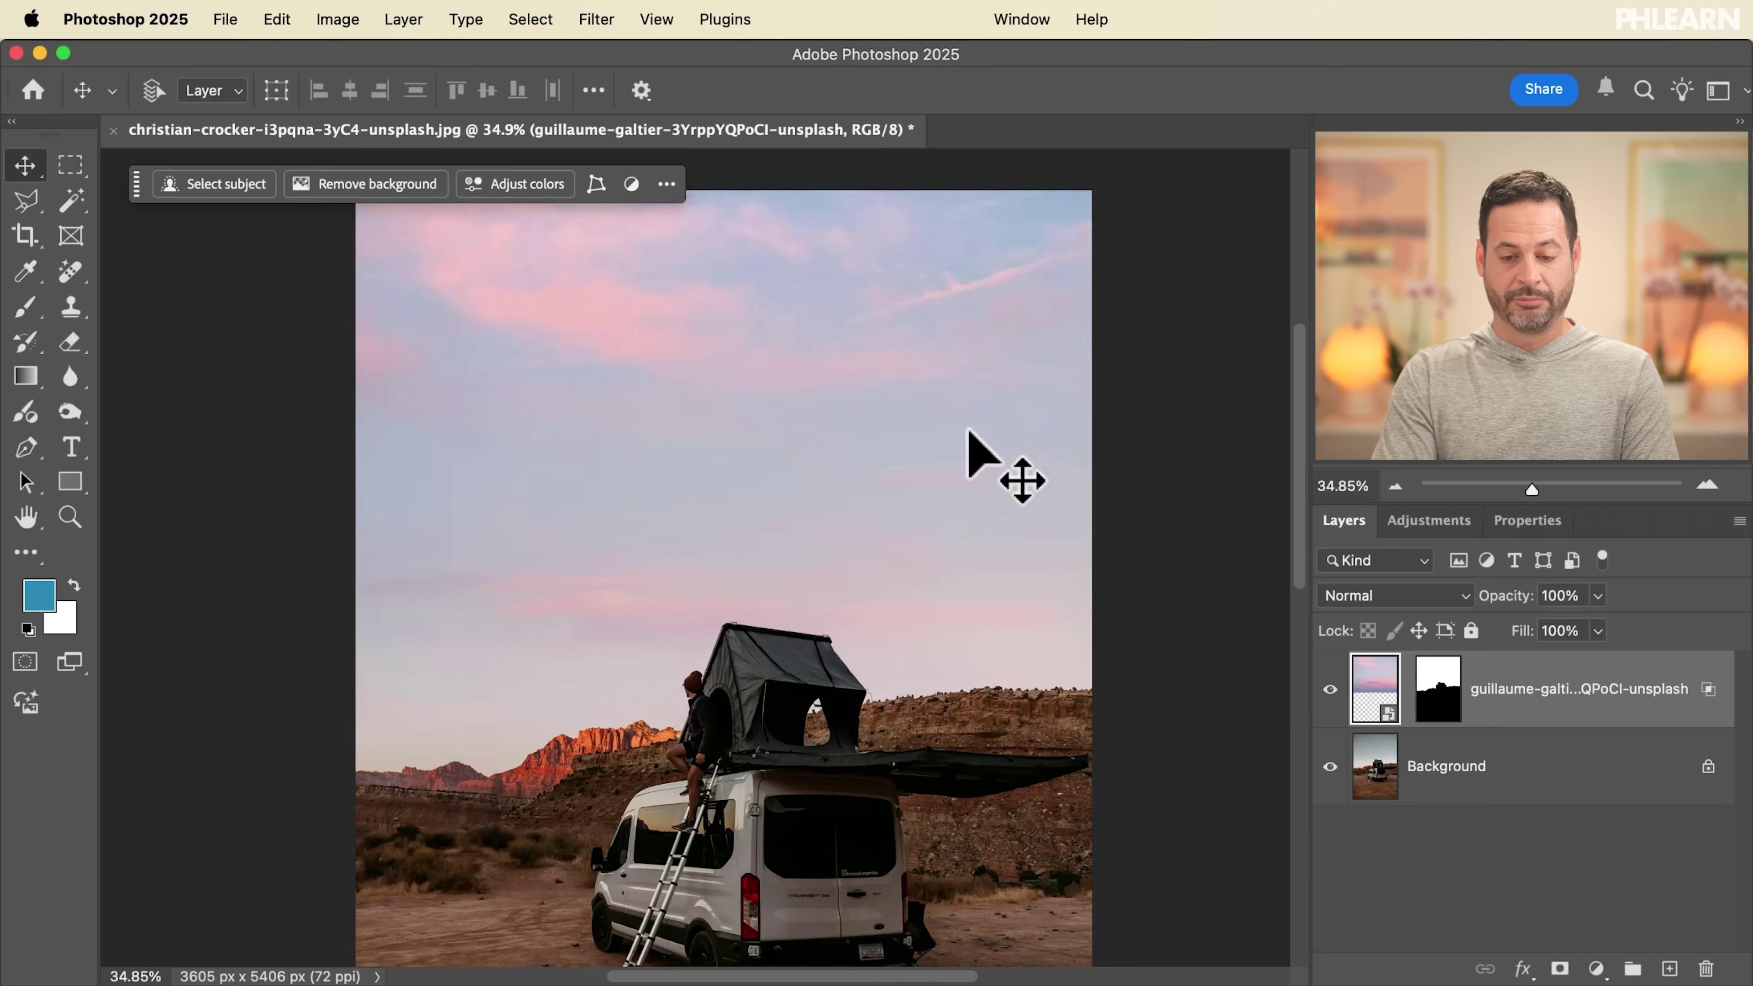
scroll(970, 448, left, 3)
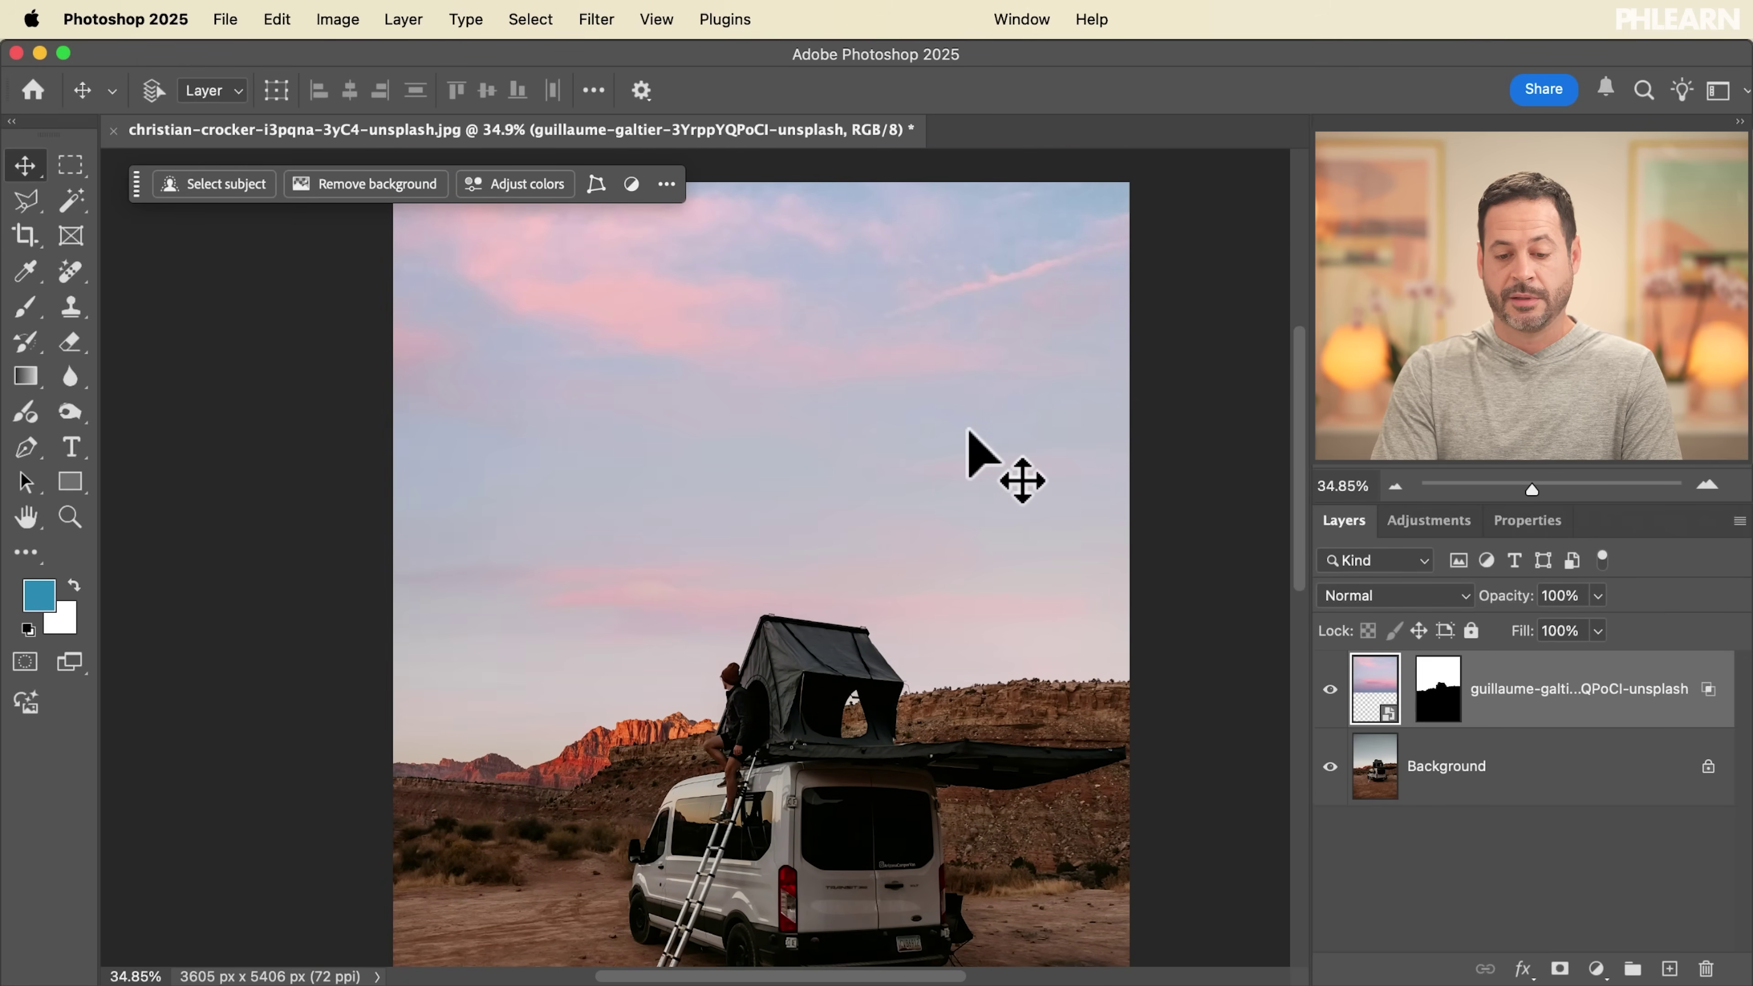
scroll(970, 442, up, 8)
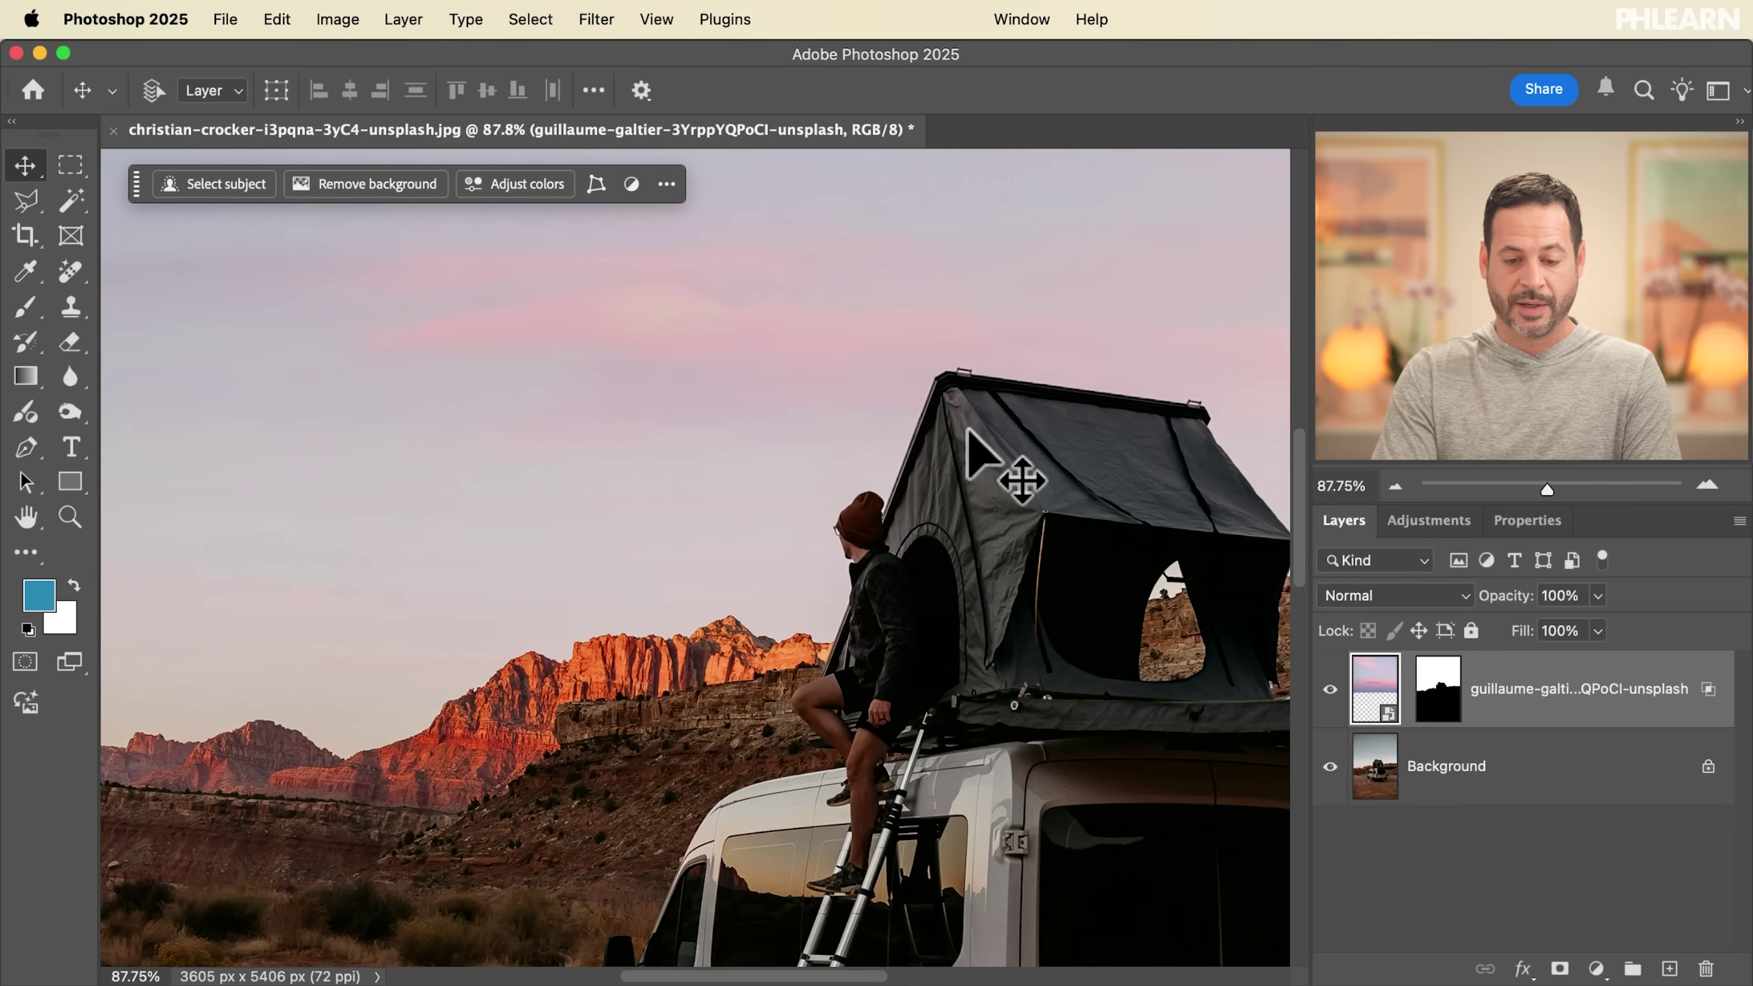
click(1330, 689)
click(1330, 689)
click(1329, 690)
click(1330, 690)
click(1330, 689)
click(1330, 690)
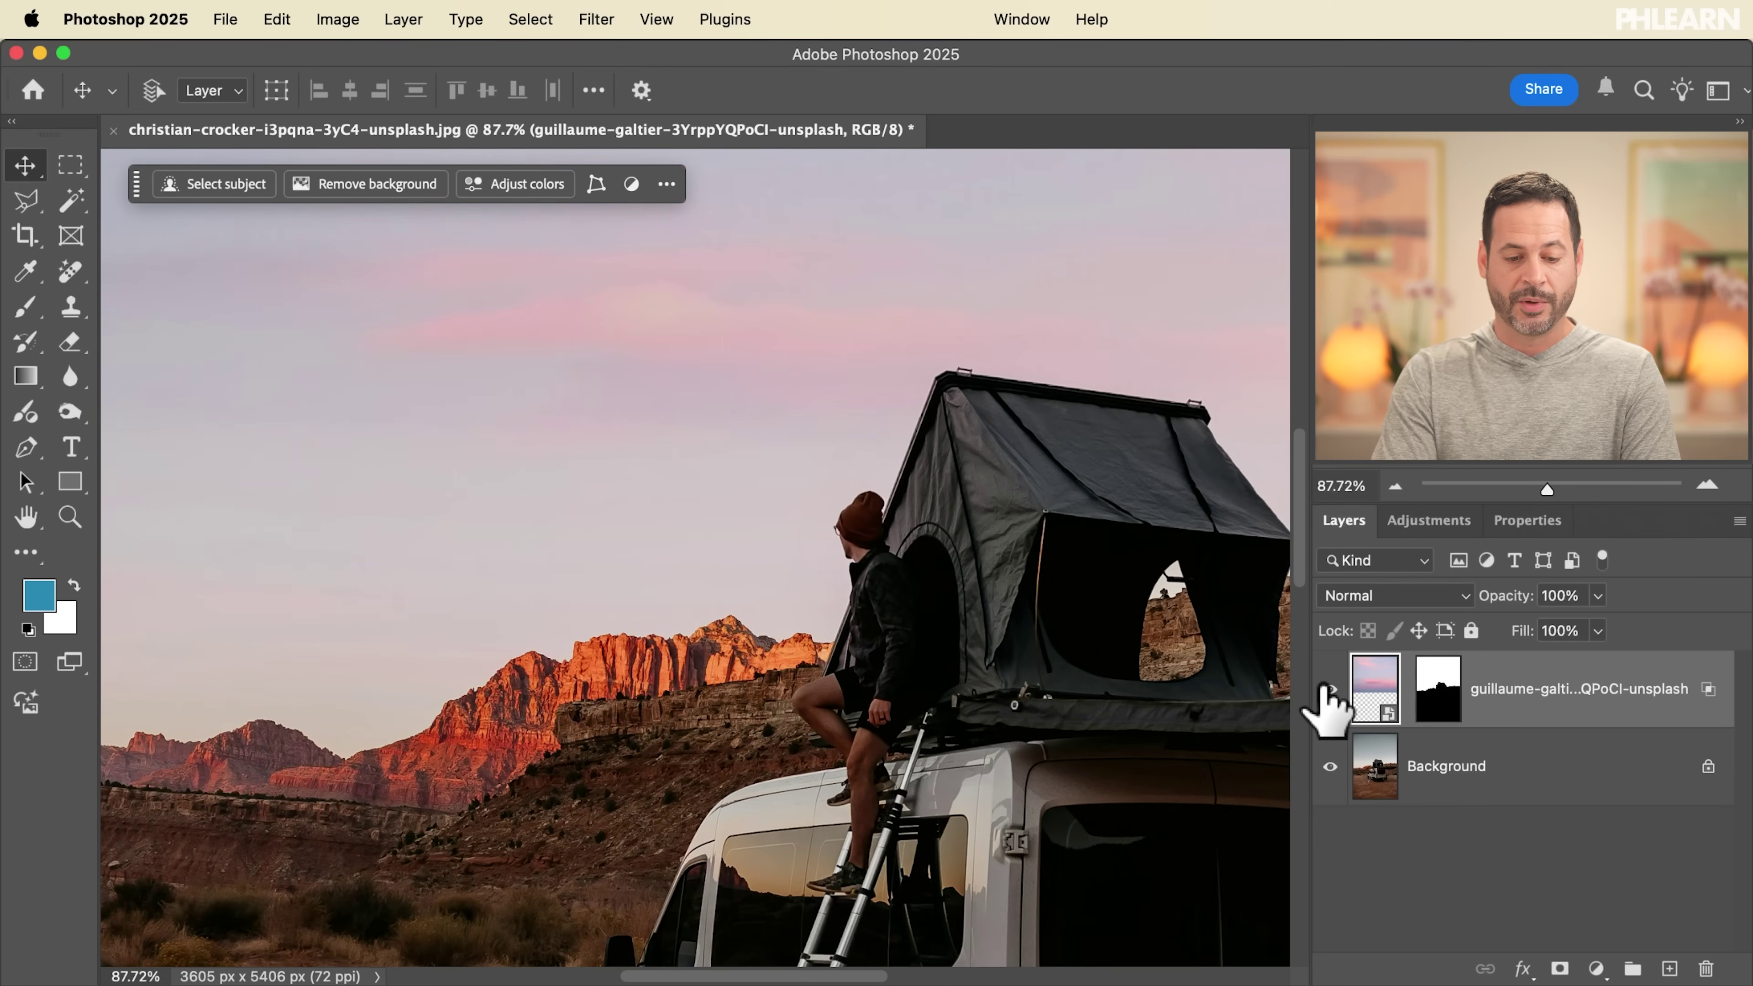
scroll(900, 525, down, 6)
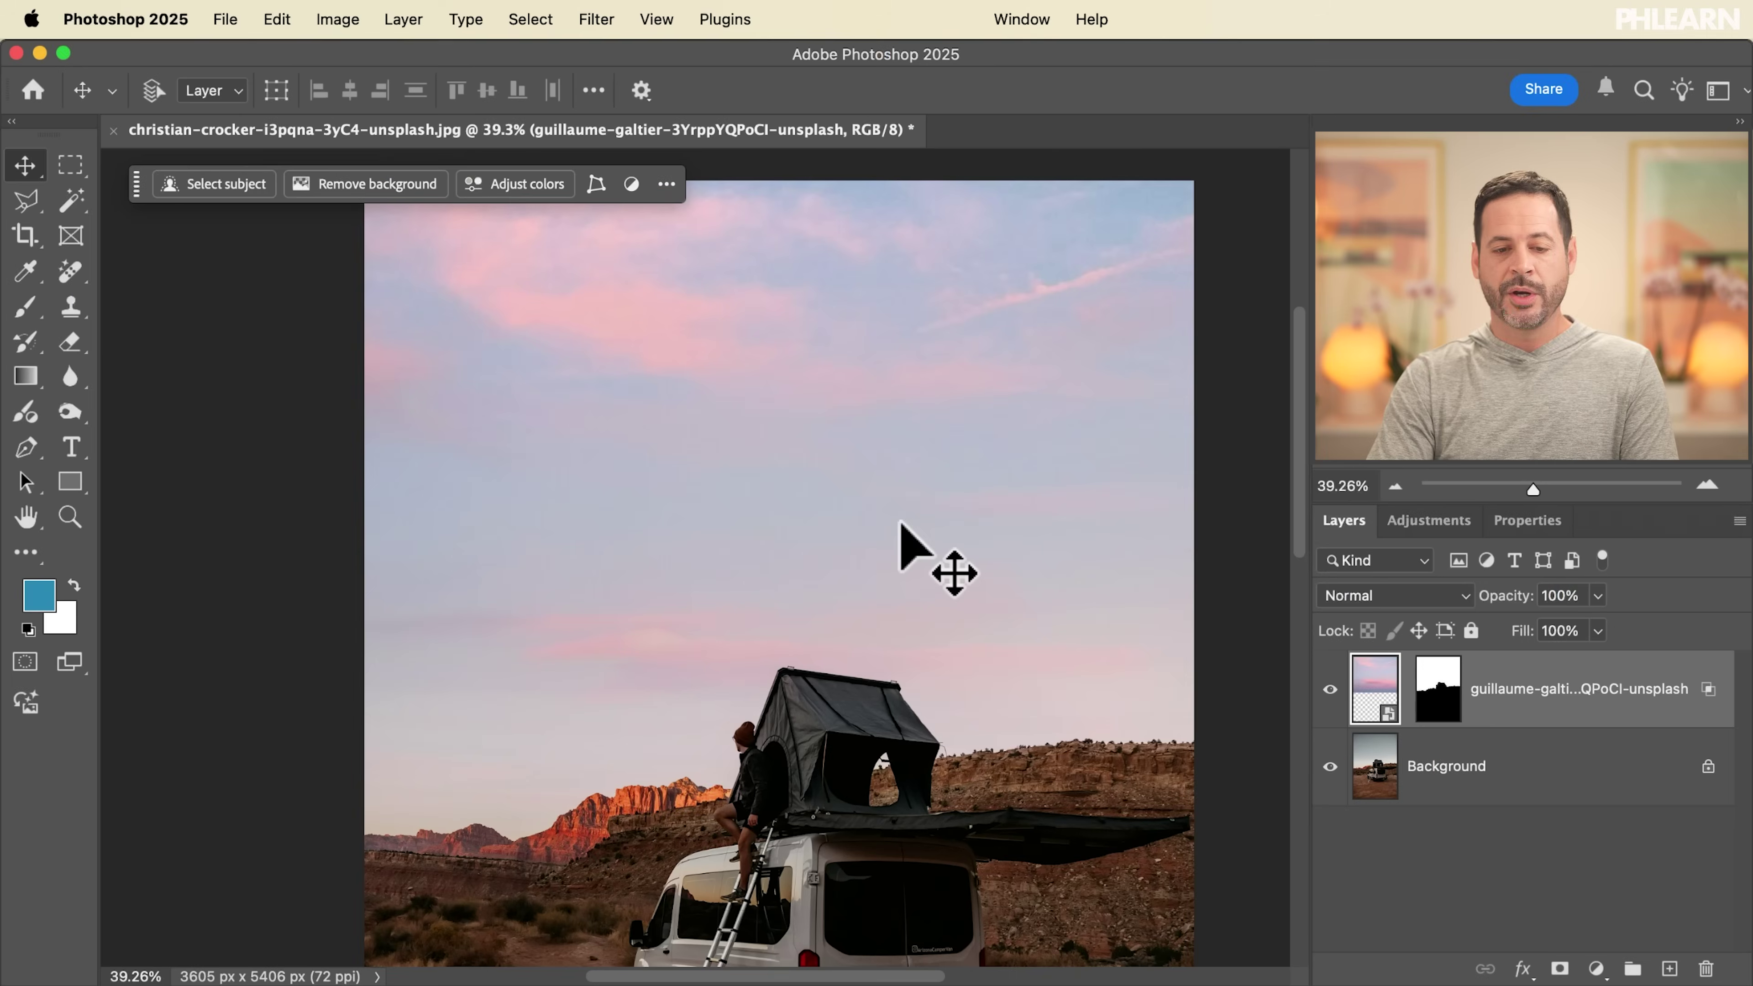
Step: Add a Solid Color fill layer above the sky layer in a saturated blue, 0085c3
click(409, 20)
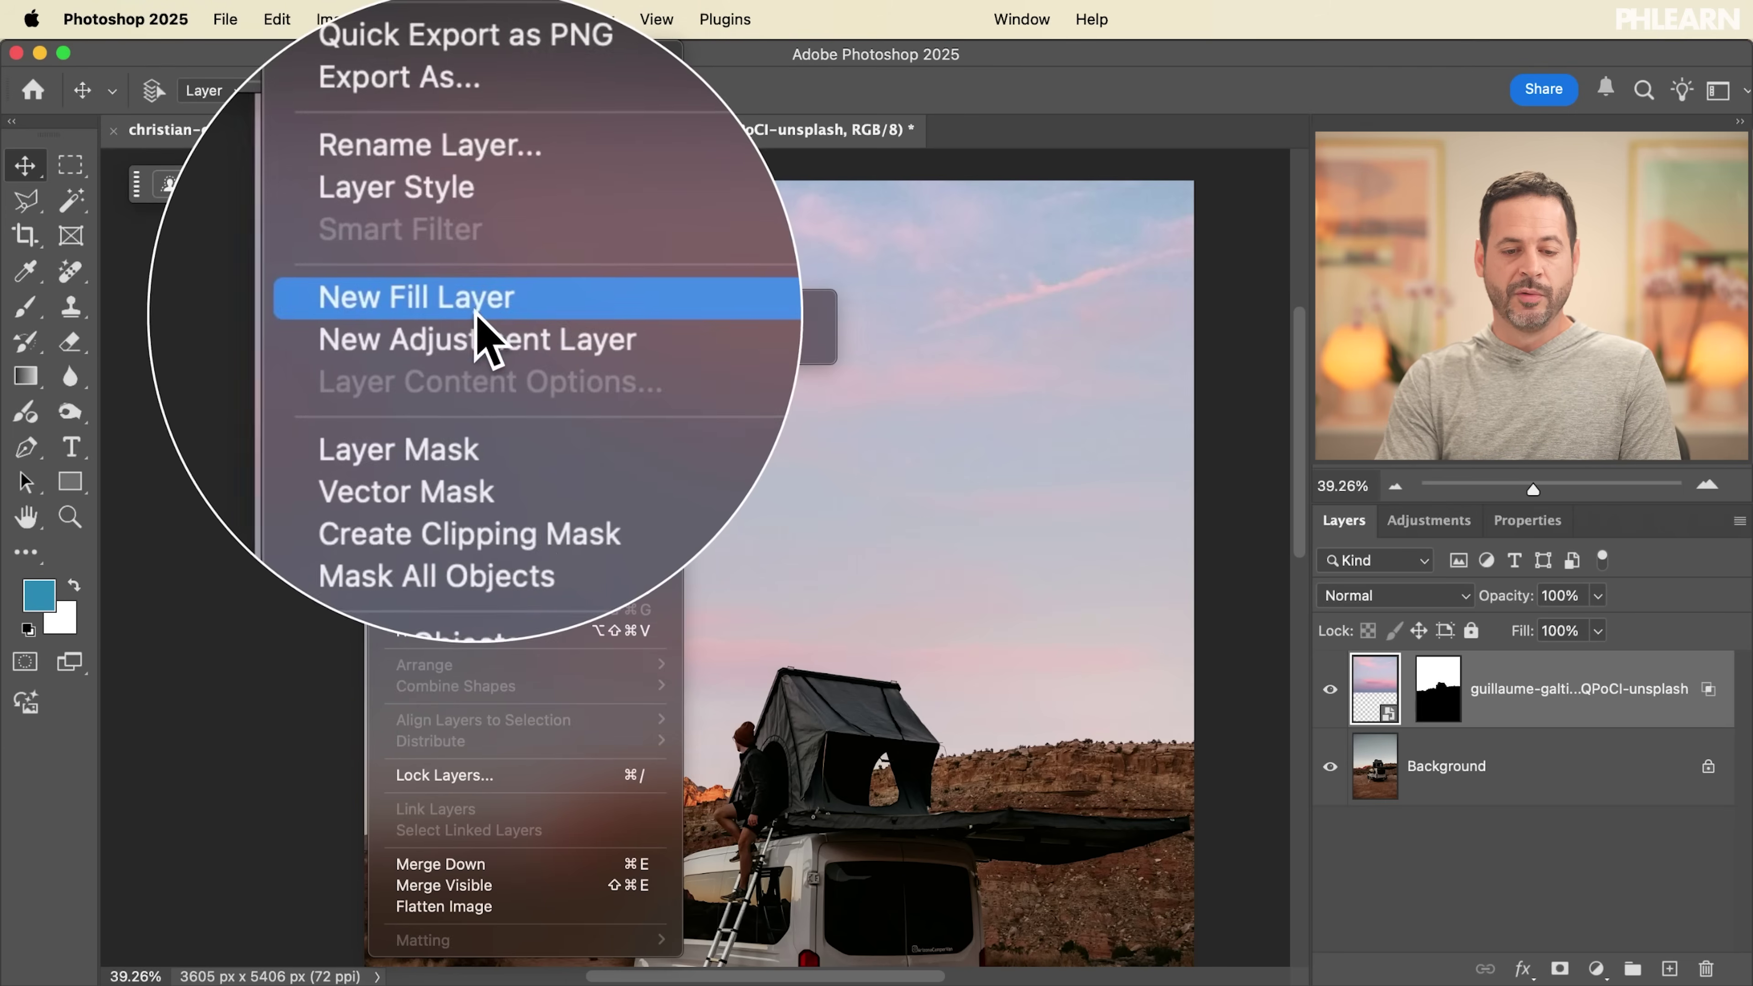
mouse_move(525, 305)
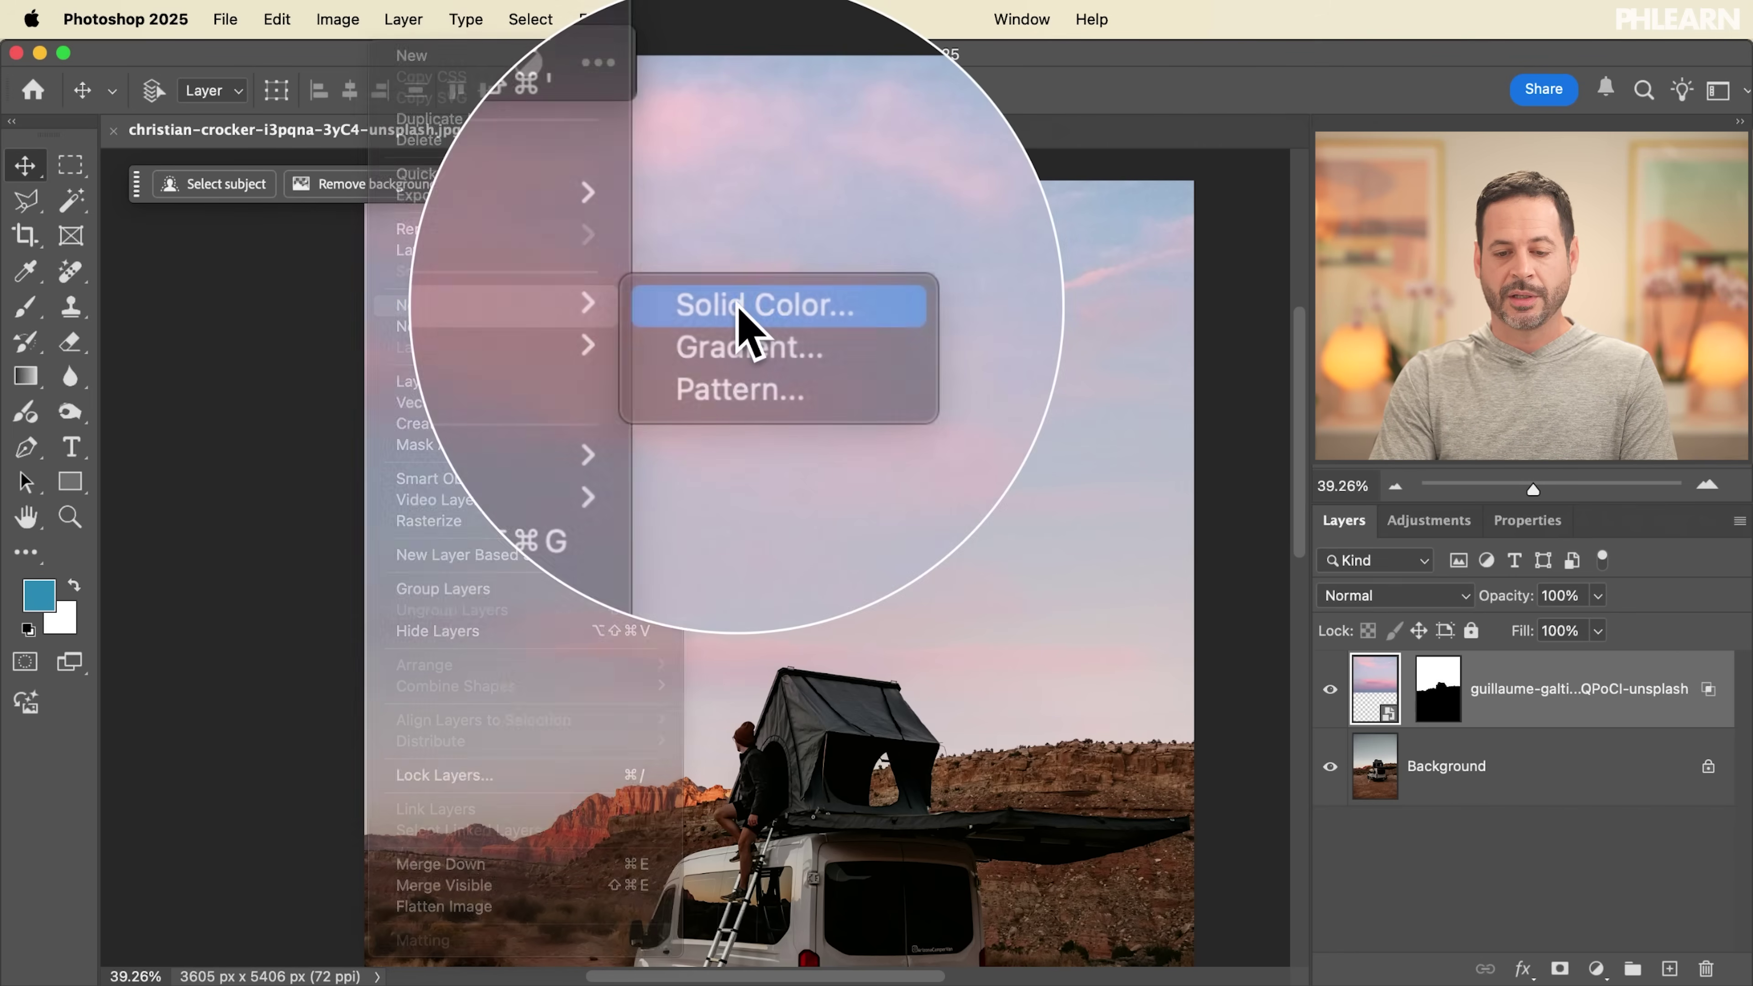
click(731, 305)
click(1145, 560)
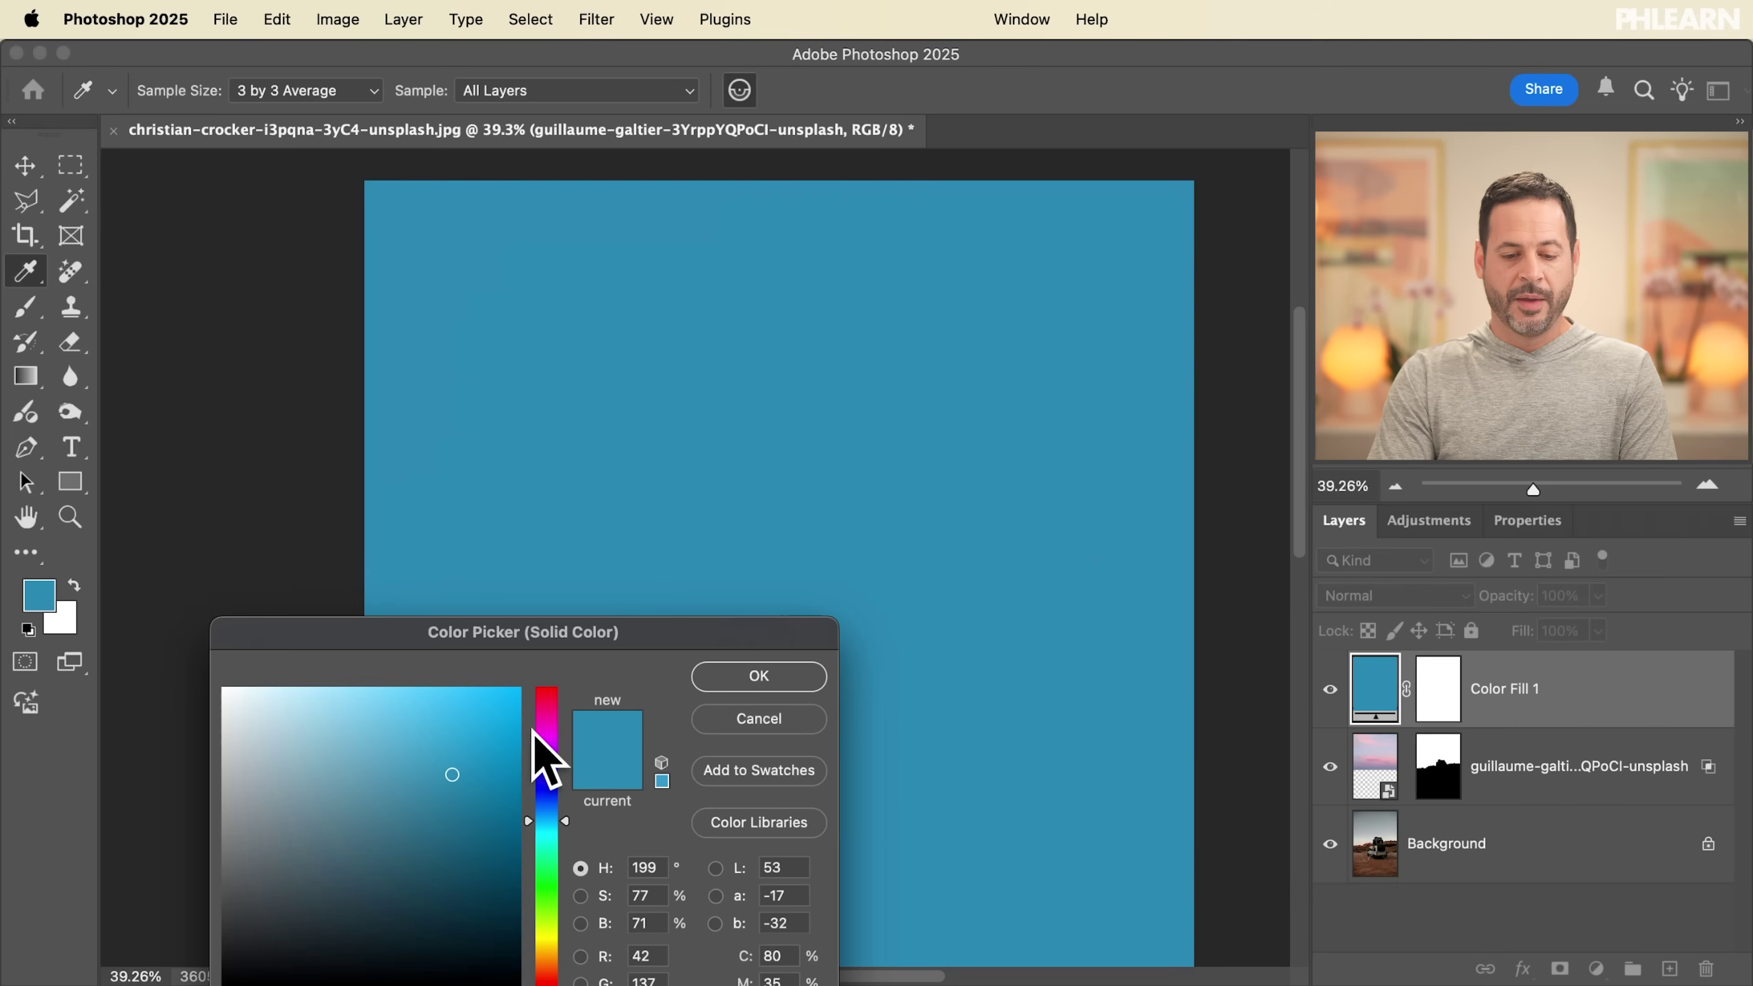
drag(496, 754, 549, 760)
click(758, 680)
key(v)
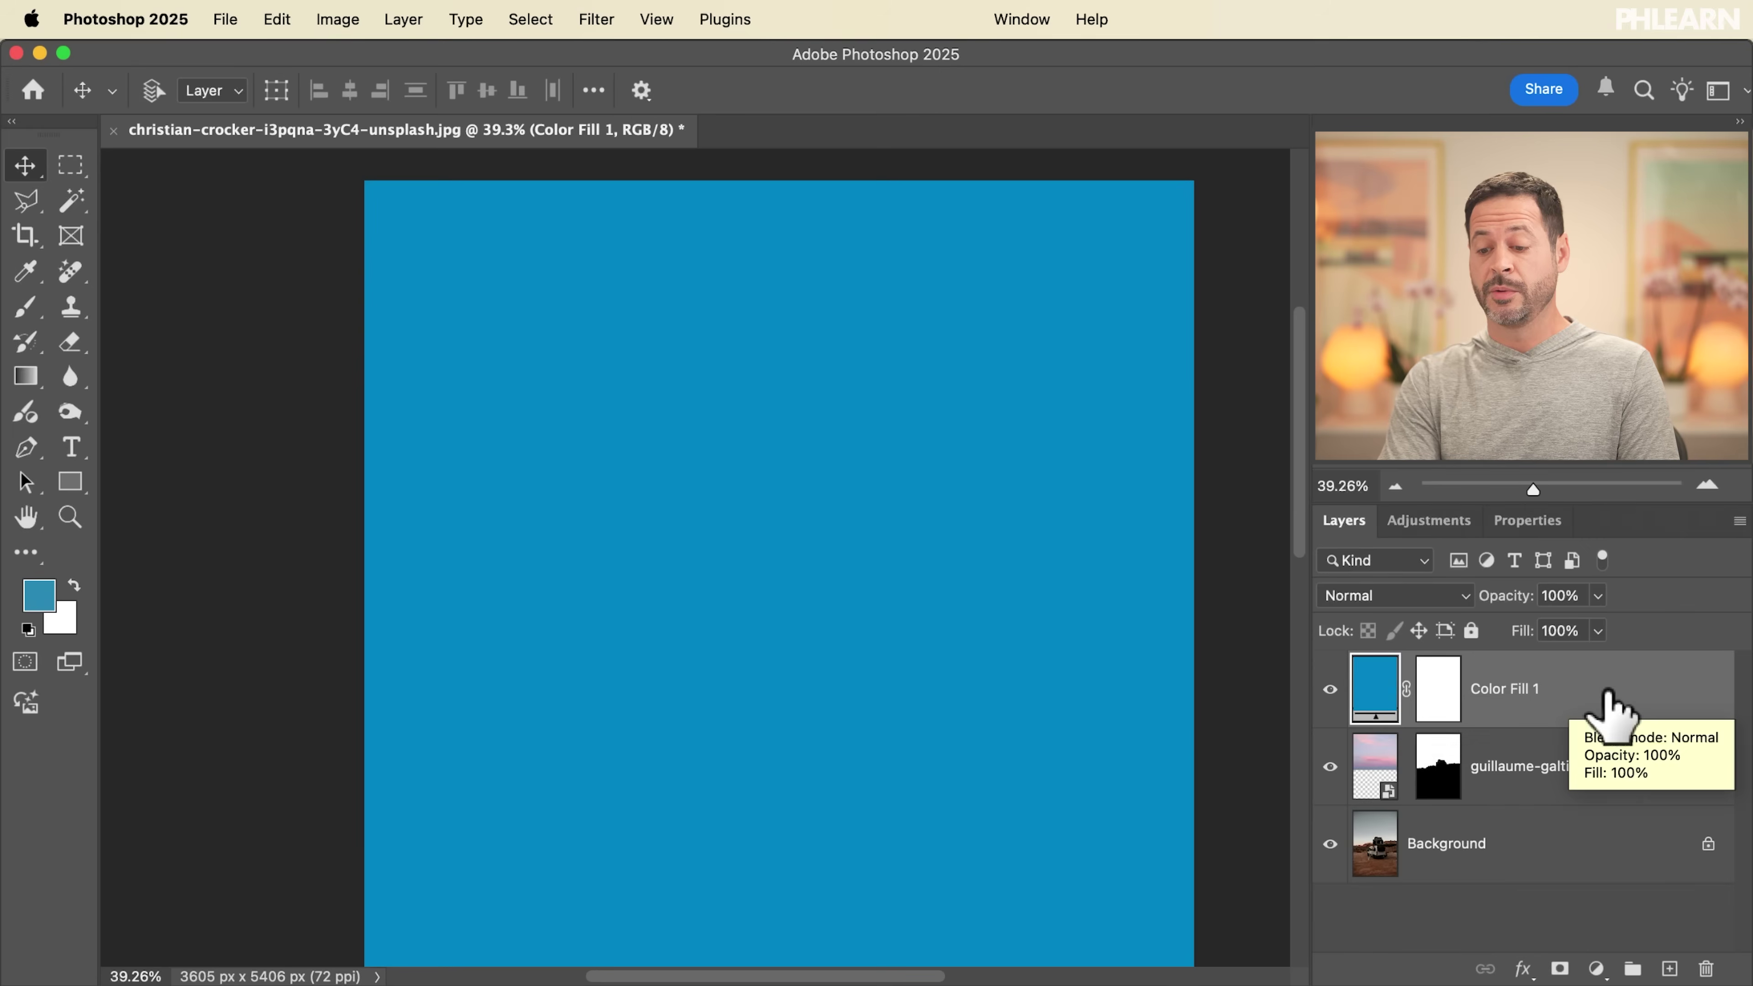
Step: Open the blue fill layer's Blending Options and set the Underlying Layer white slider to 0 / 87 so blue stays in the shadows
double_click(1605, 705)
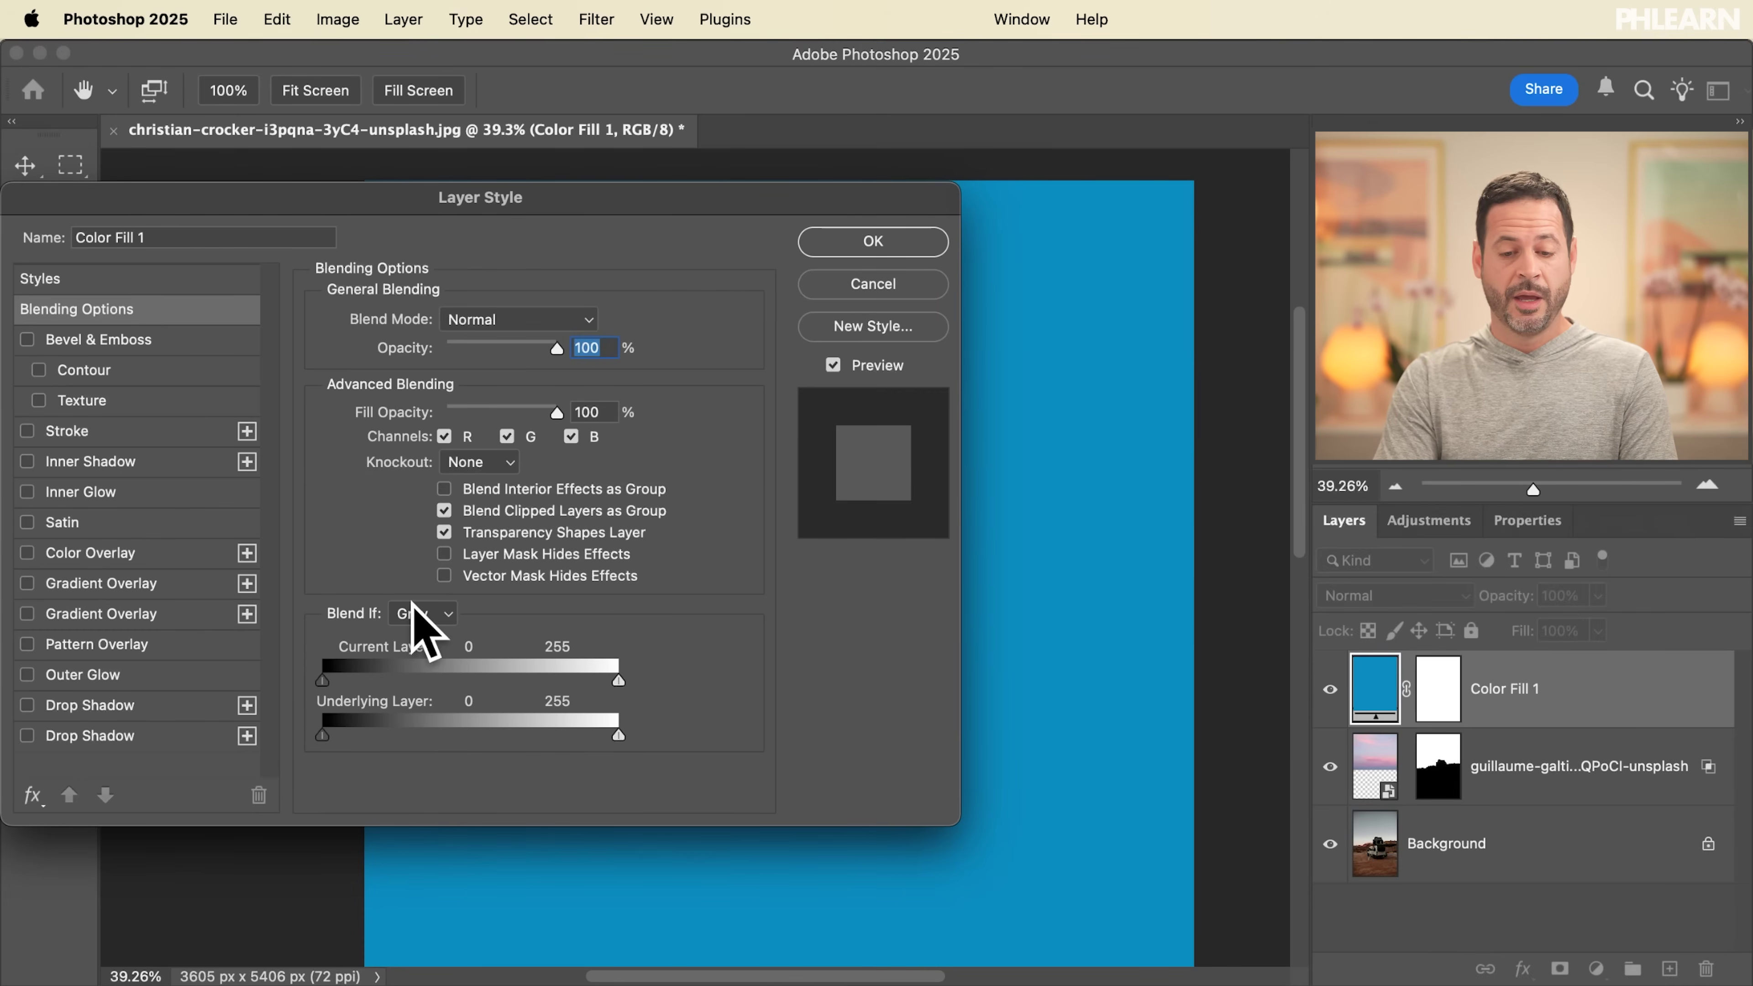
drag(832, 200, 575, 203)
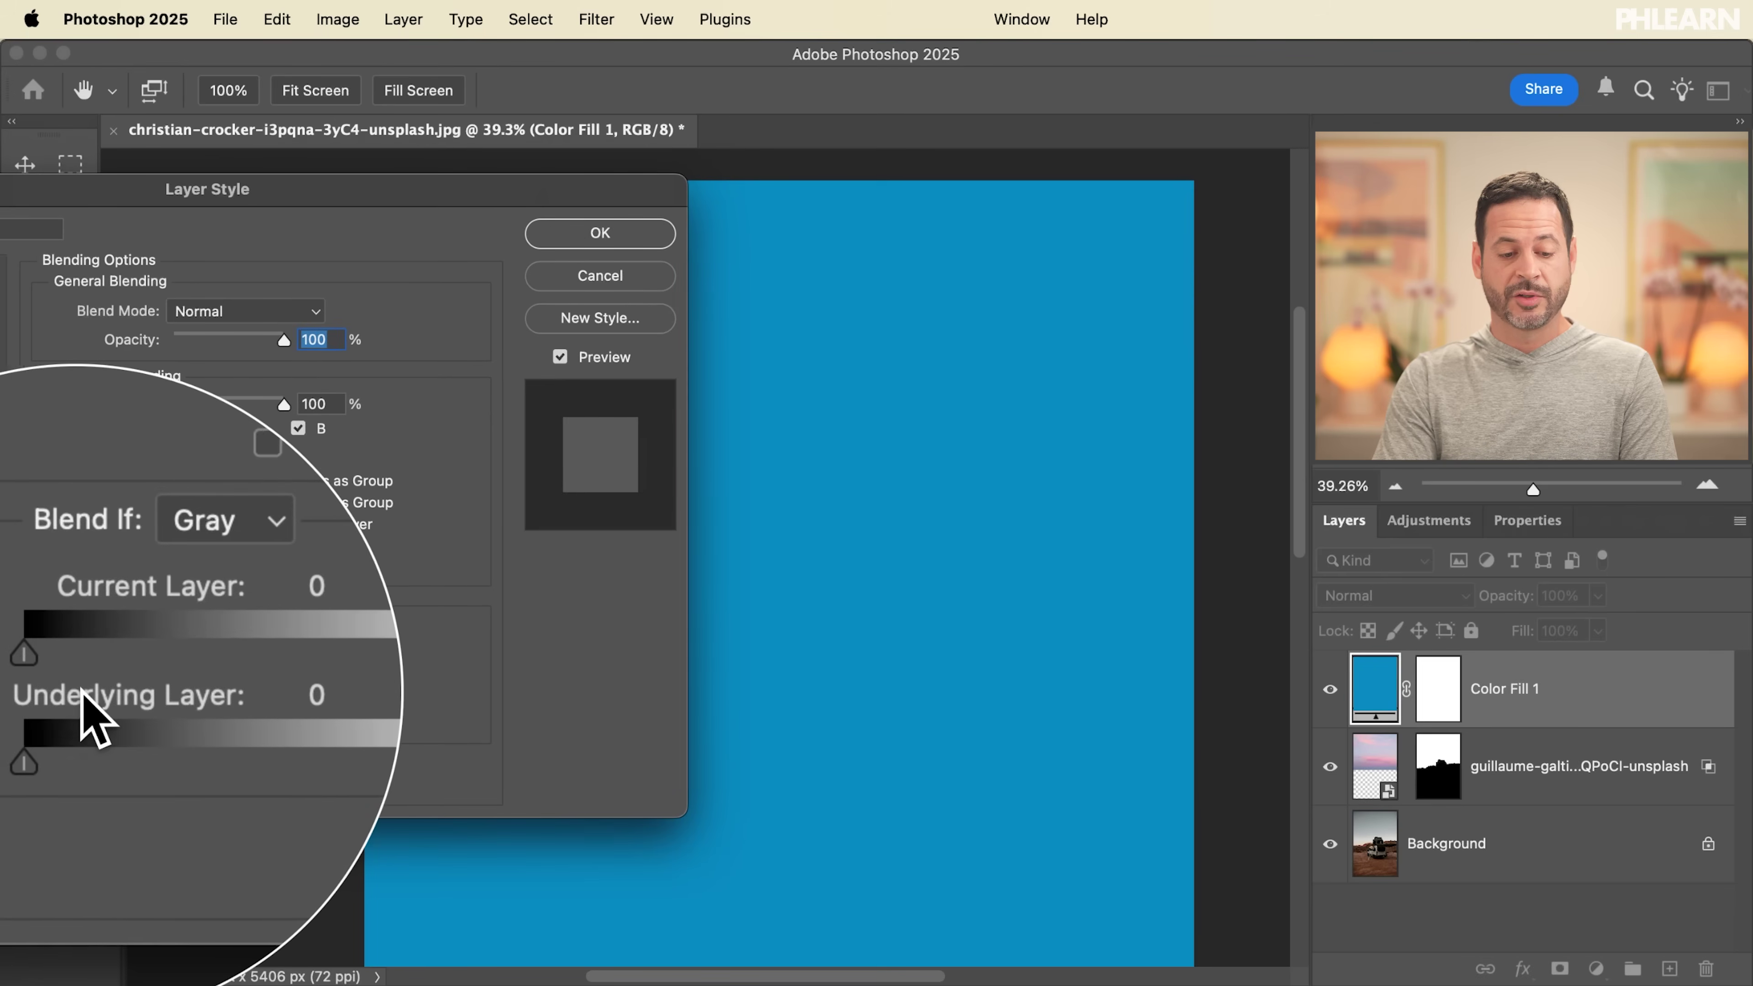
drag(330, 726, 162, 725)
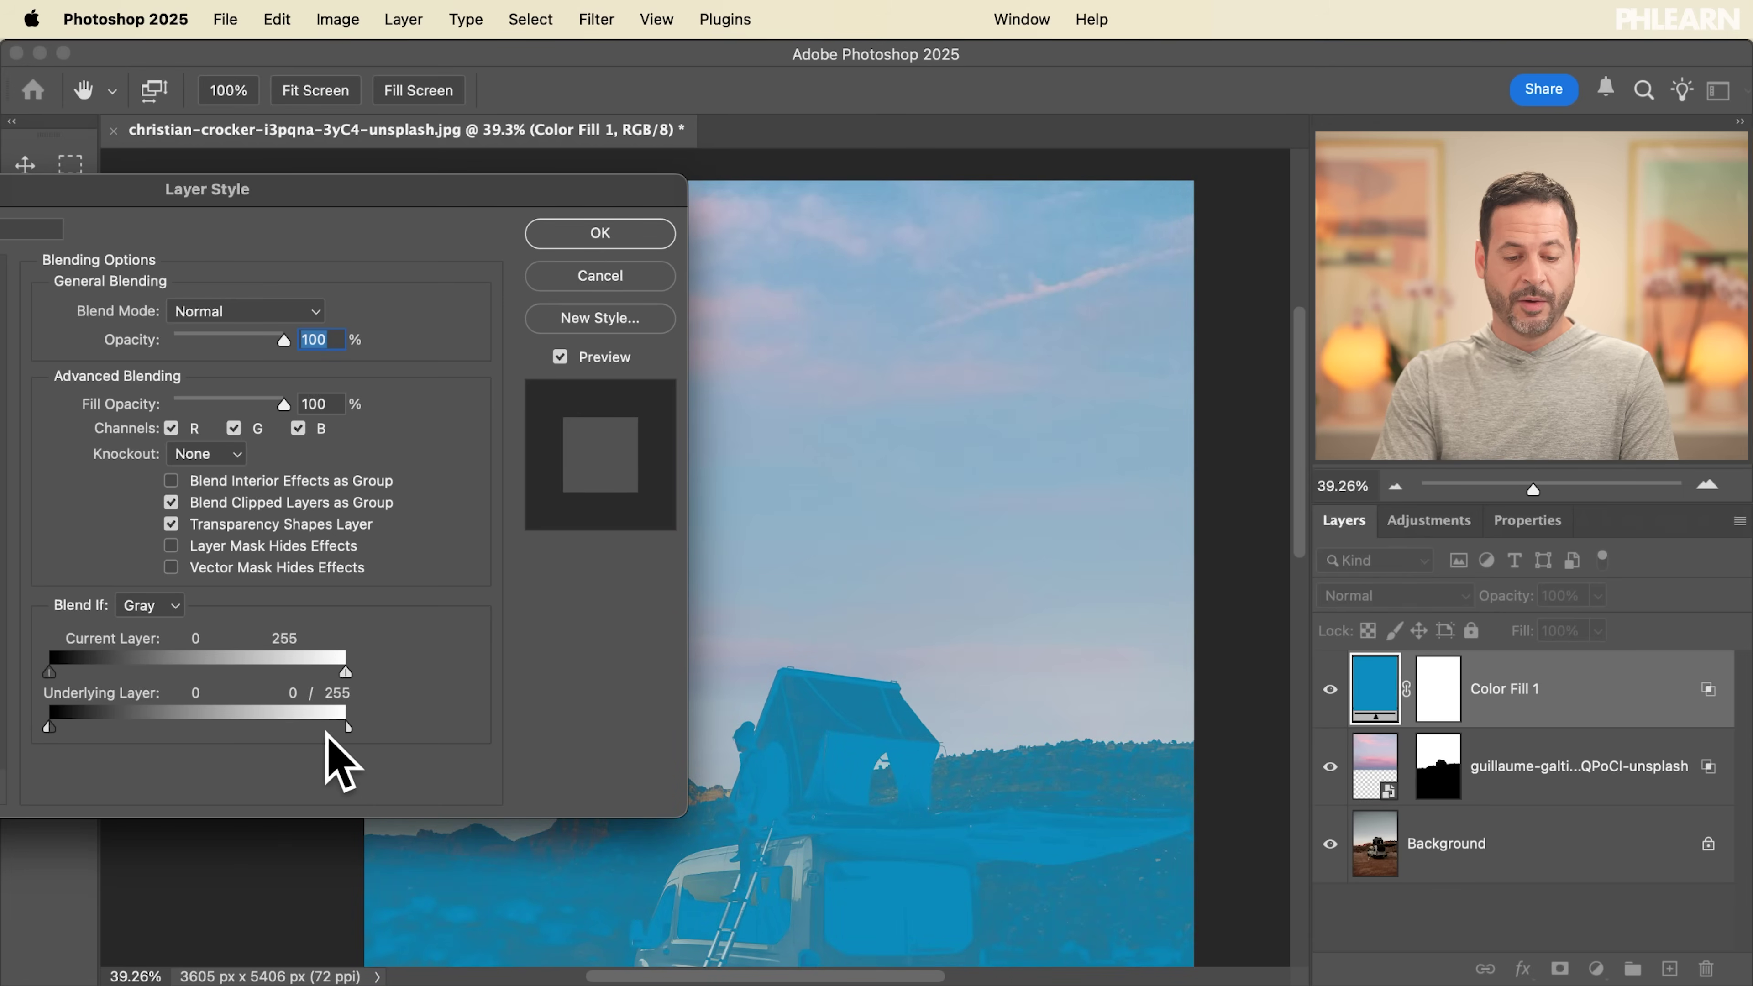
drag(346, 725, 126, 725)
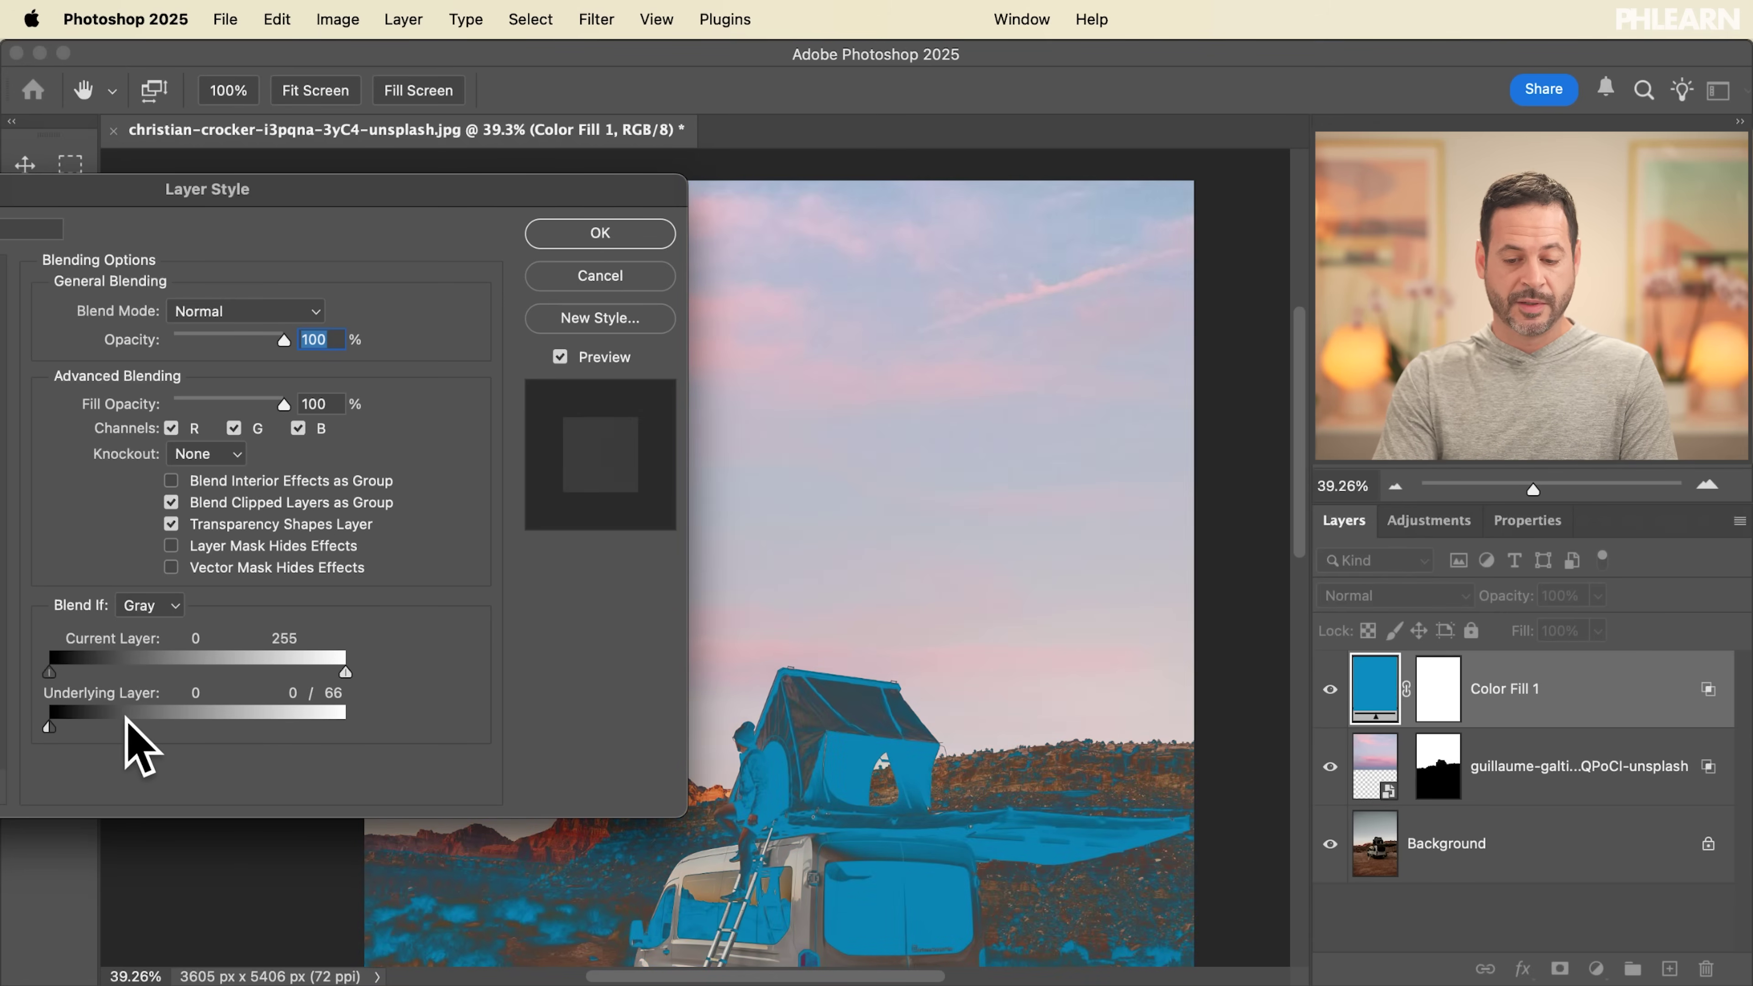
scroll(897, 663, down, 10)
scroll(897, 663, left, 4)
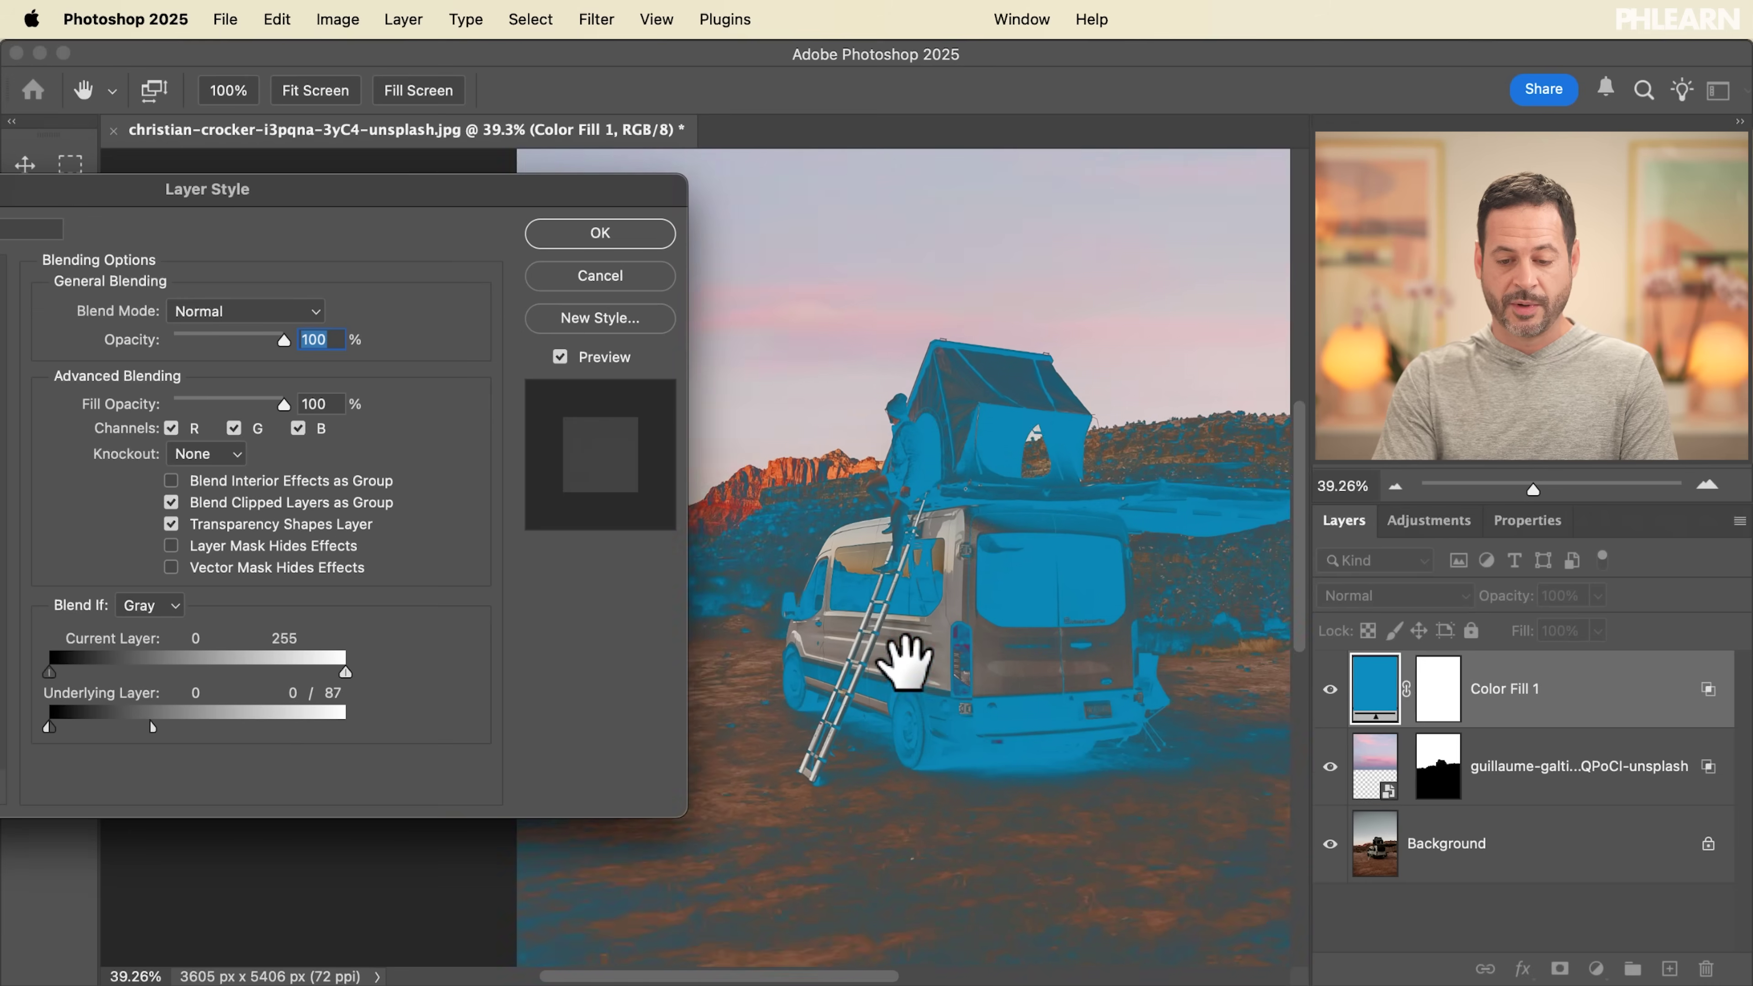
scroll(904, 663, right, 2)
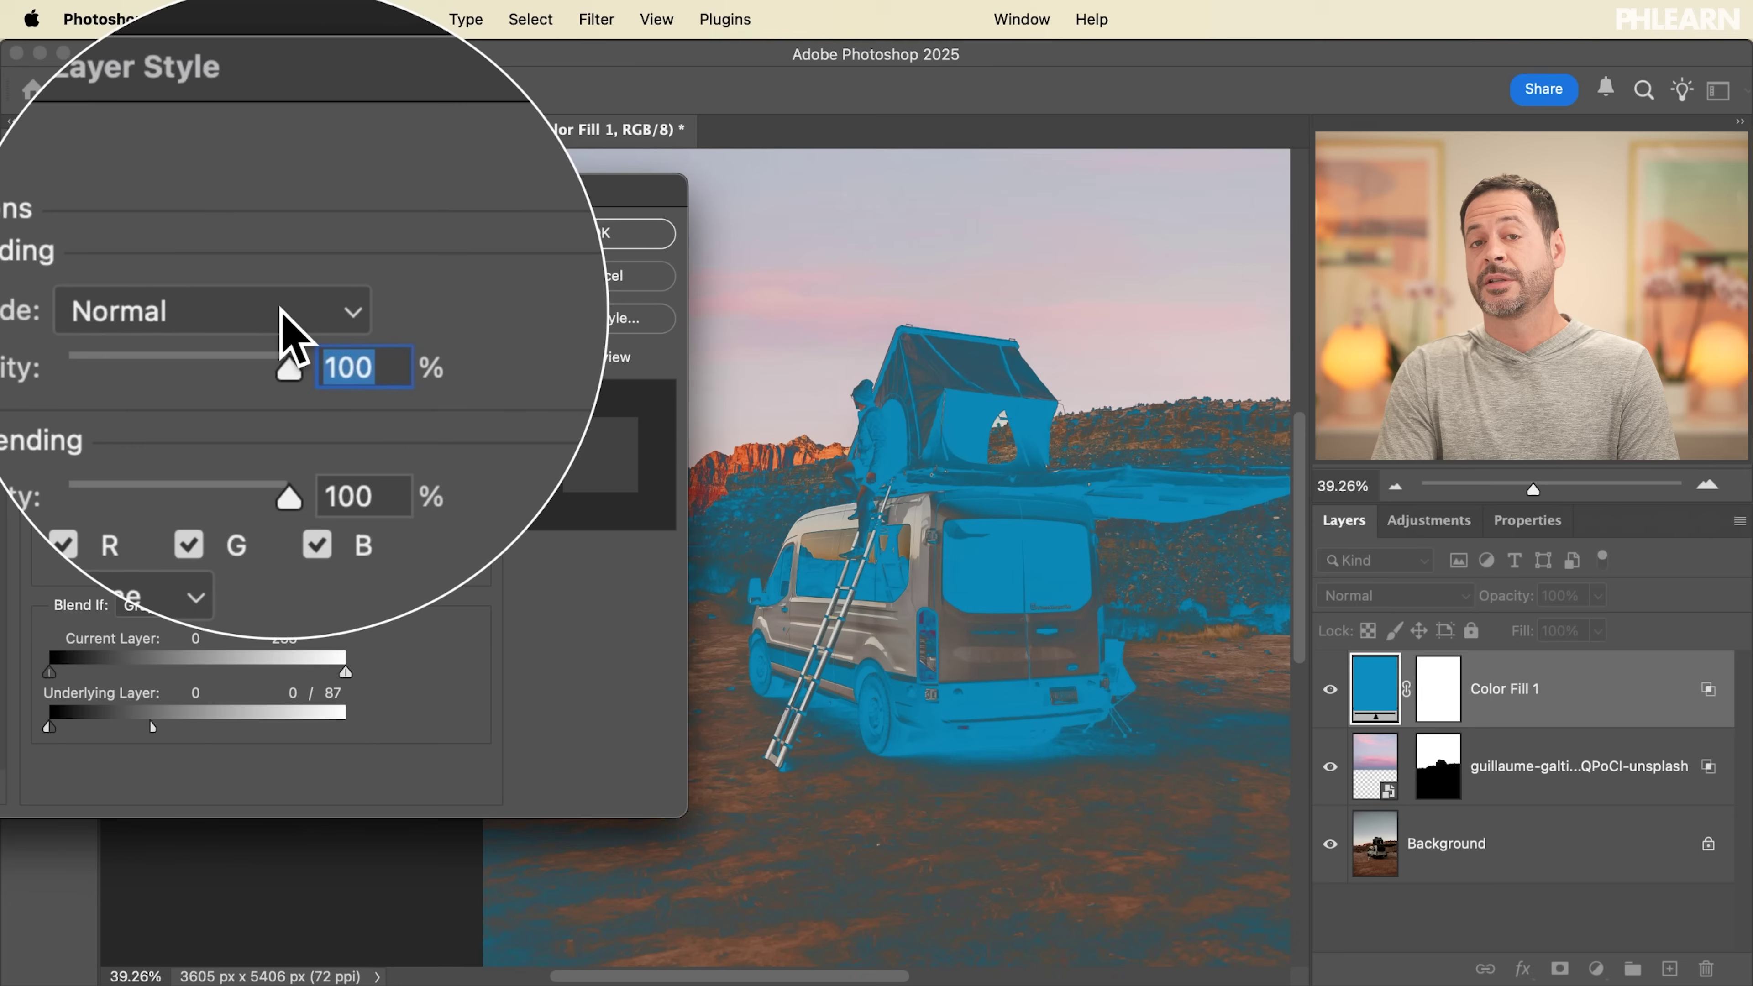
Step: Set the blue fill layer's blend mode to Hard Light and its opacity to 38%, and accept the blending options
click(287, 286)
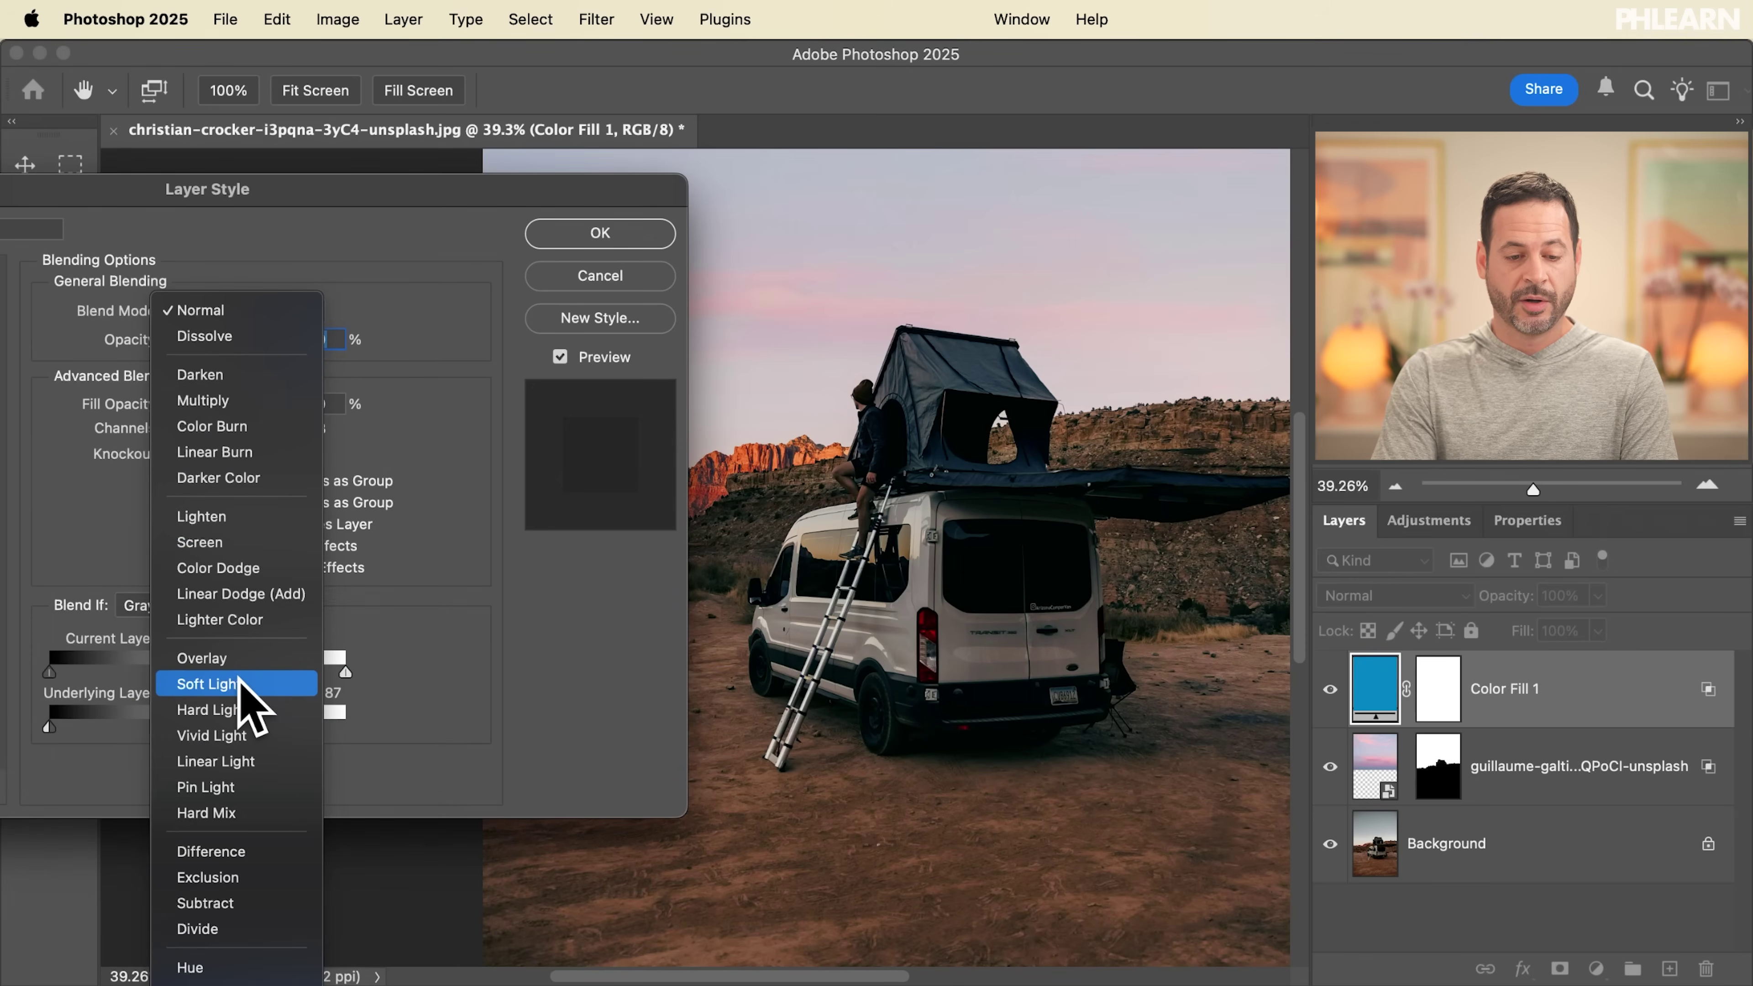
click(252, 312)
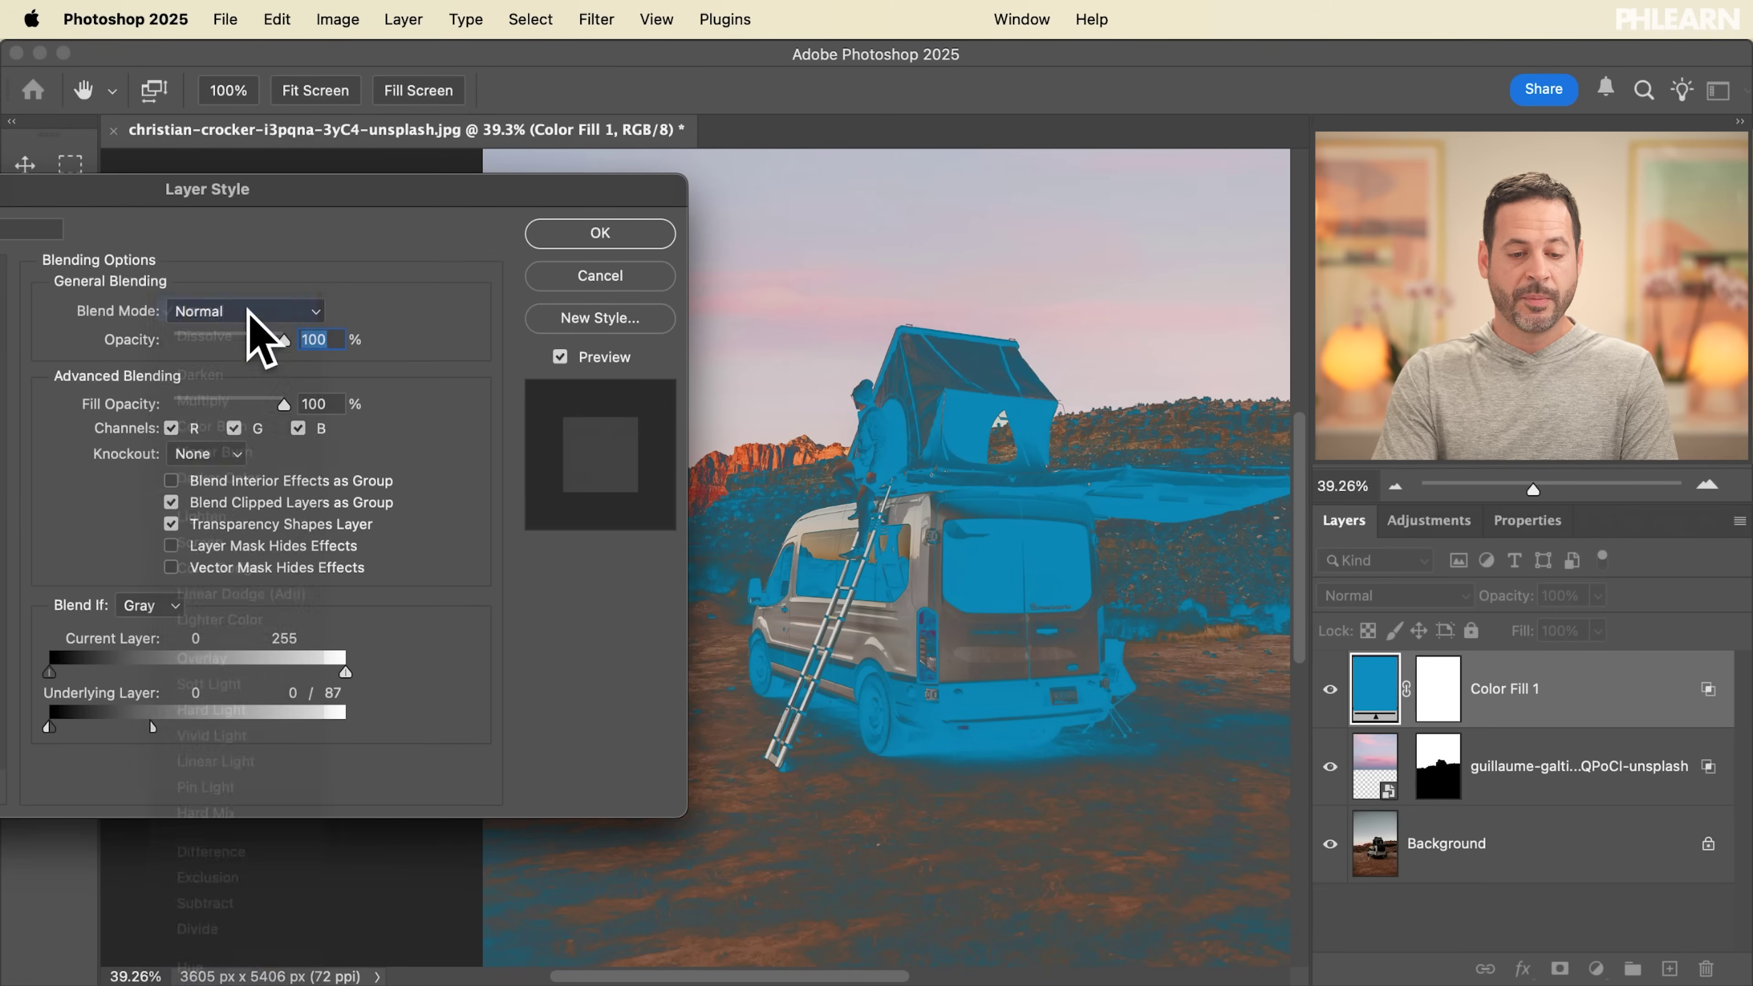
drag(279, 338, 202, 339)
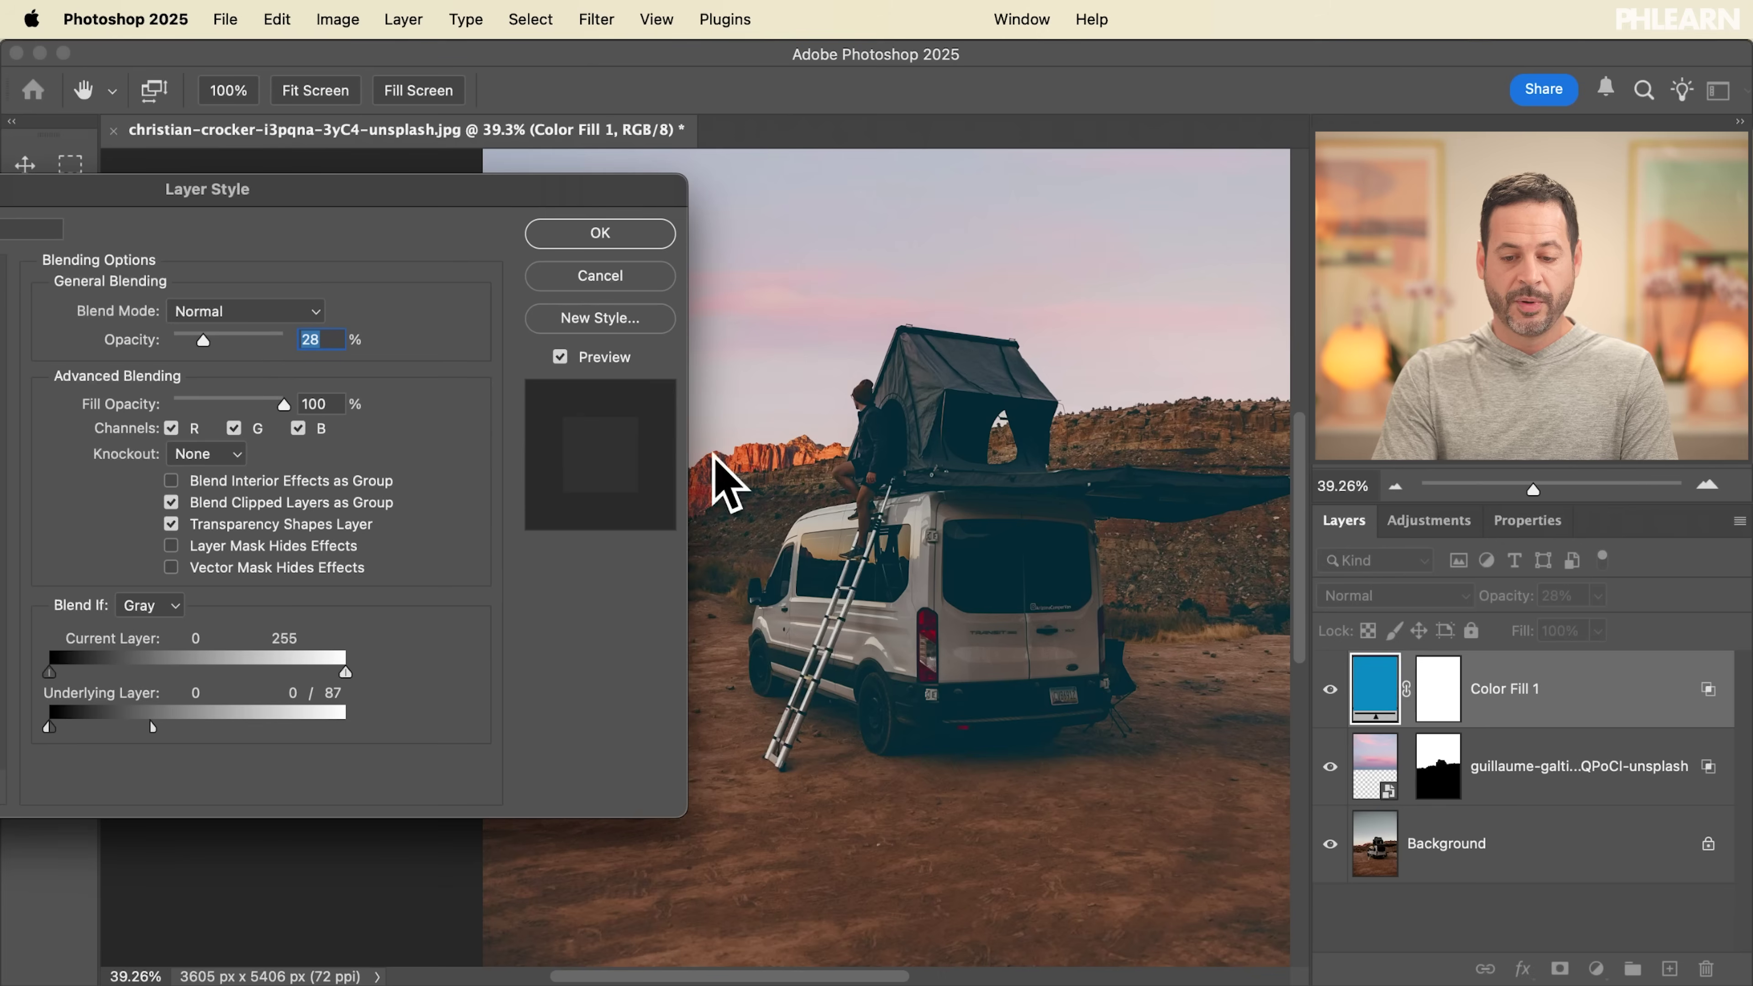
click(314, 312)
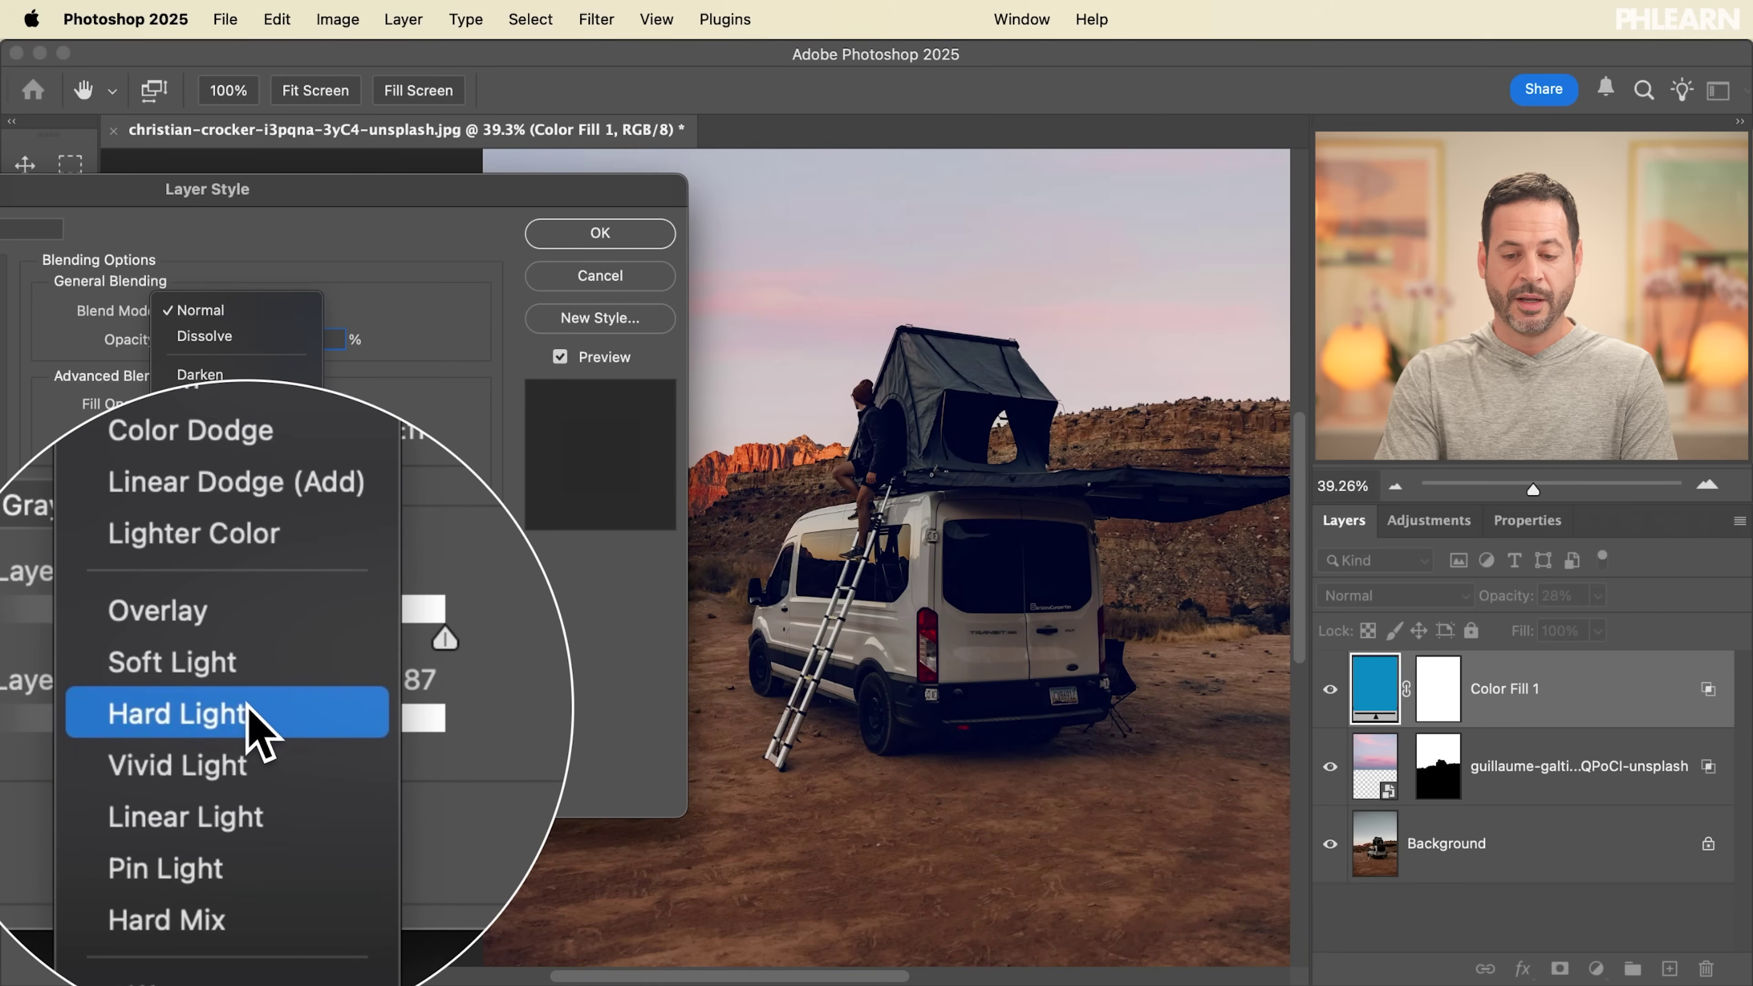
click(252, 721)
mouse_move(206, 340)
mouse_down()
mouse_move(233, 340)
mouse_move(211, 340)
mouse_up()
click(607, 234)
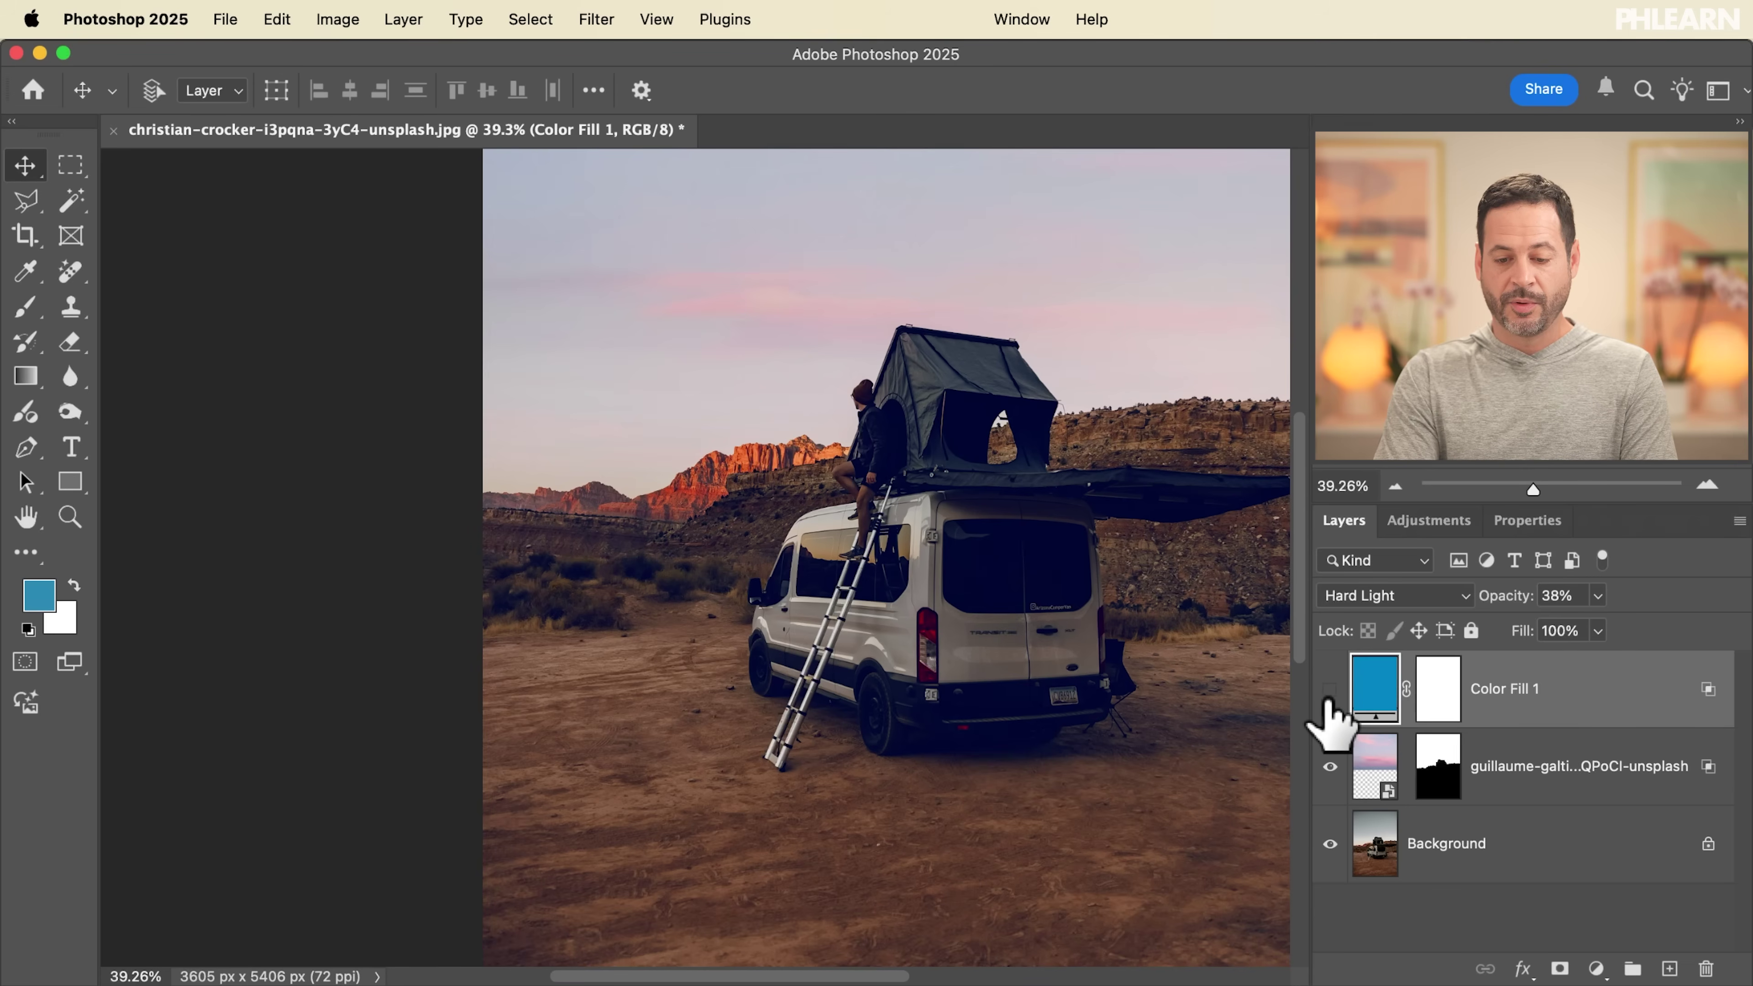
Step: Readjust the blue fill layer to Underlying Layer white 0 / 131 and 22% opacity, and compare the image with and without it
double_click(1587, 705)
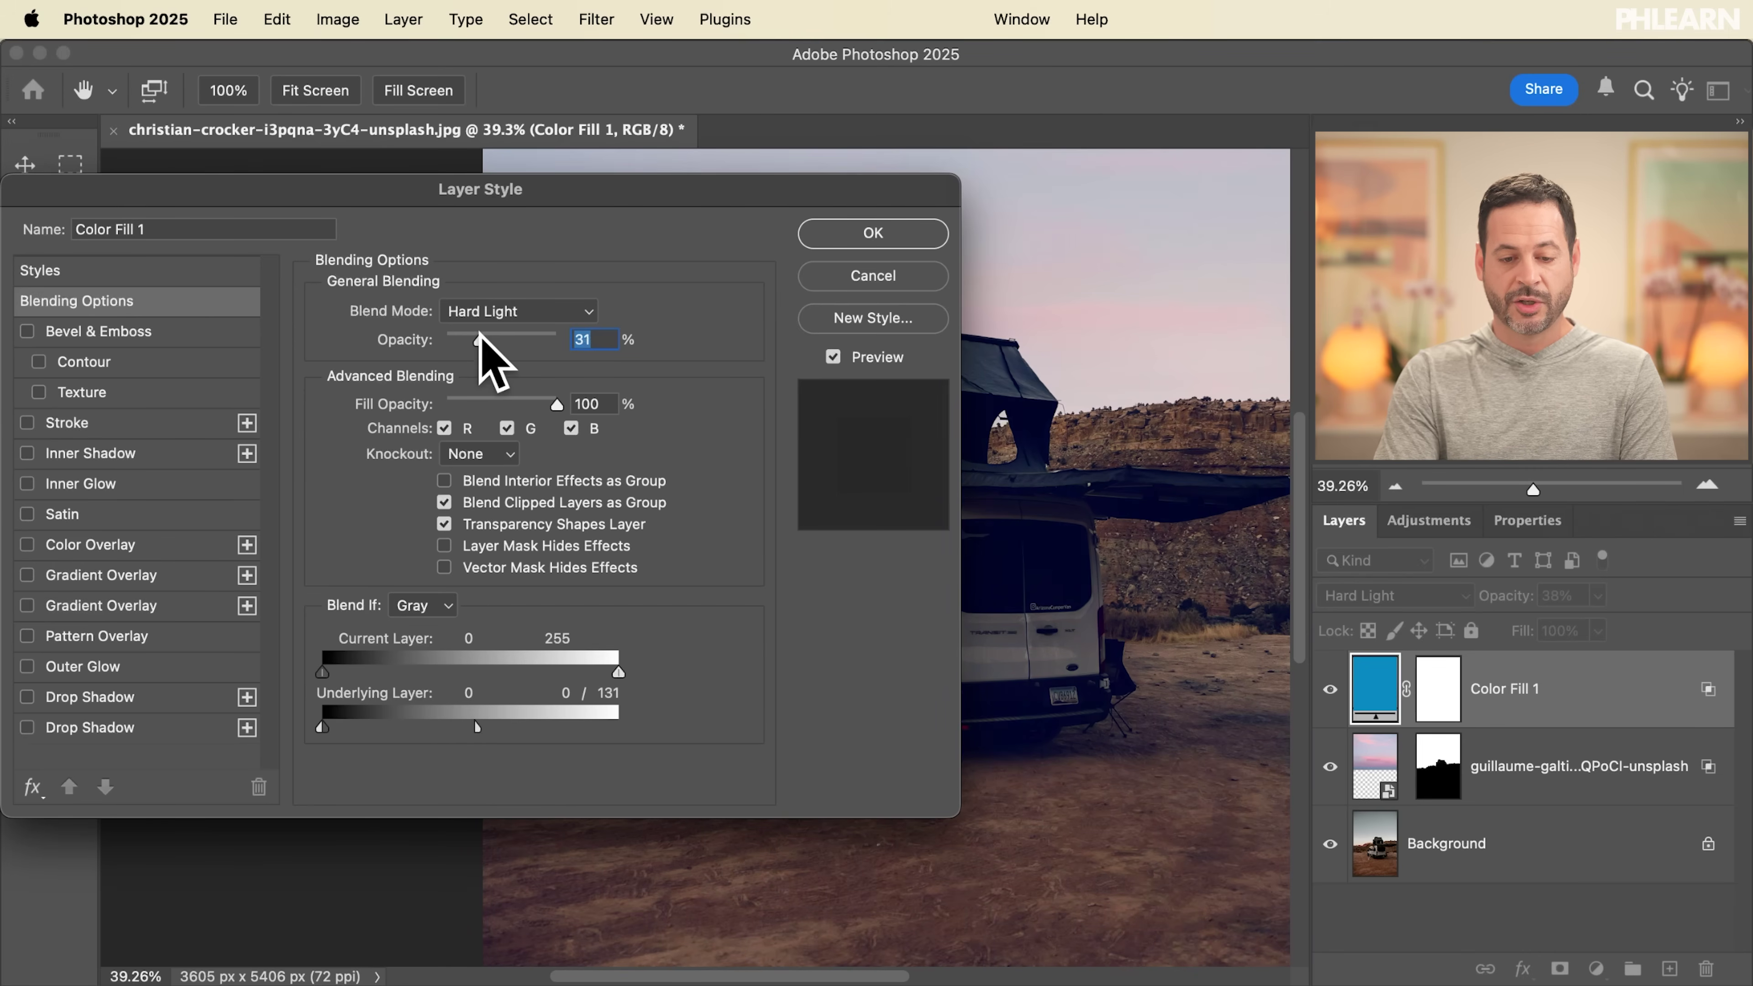
click(873, 243)
click(1331, 690)
click(1330, 690)
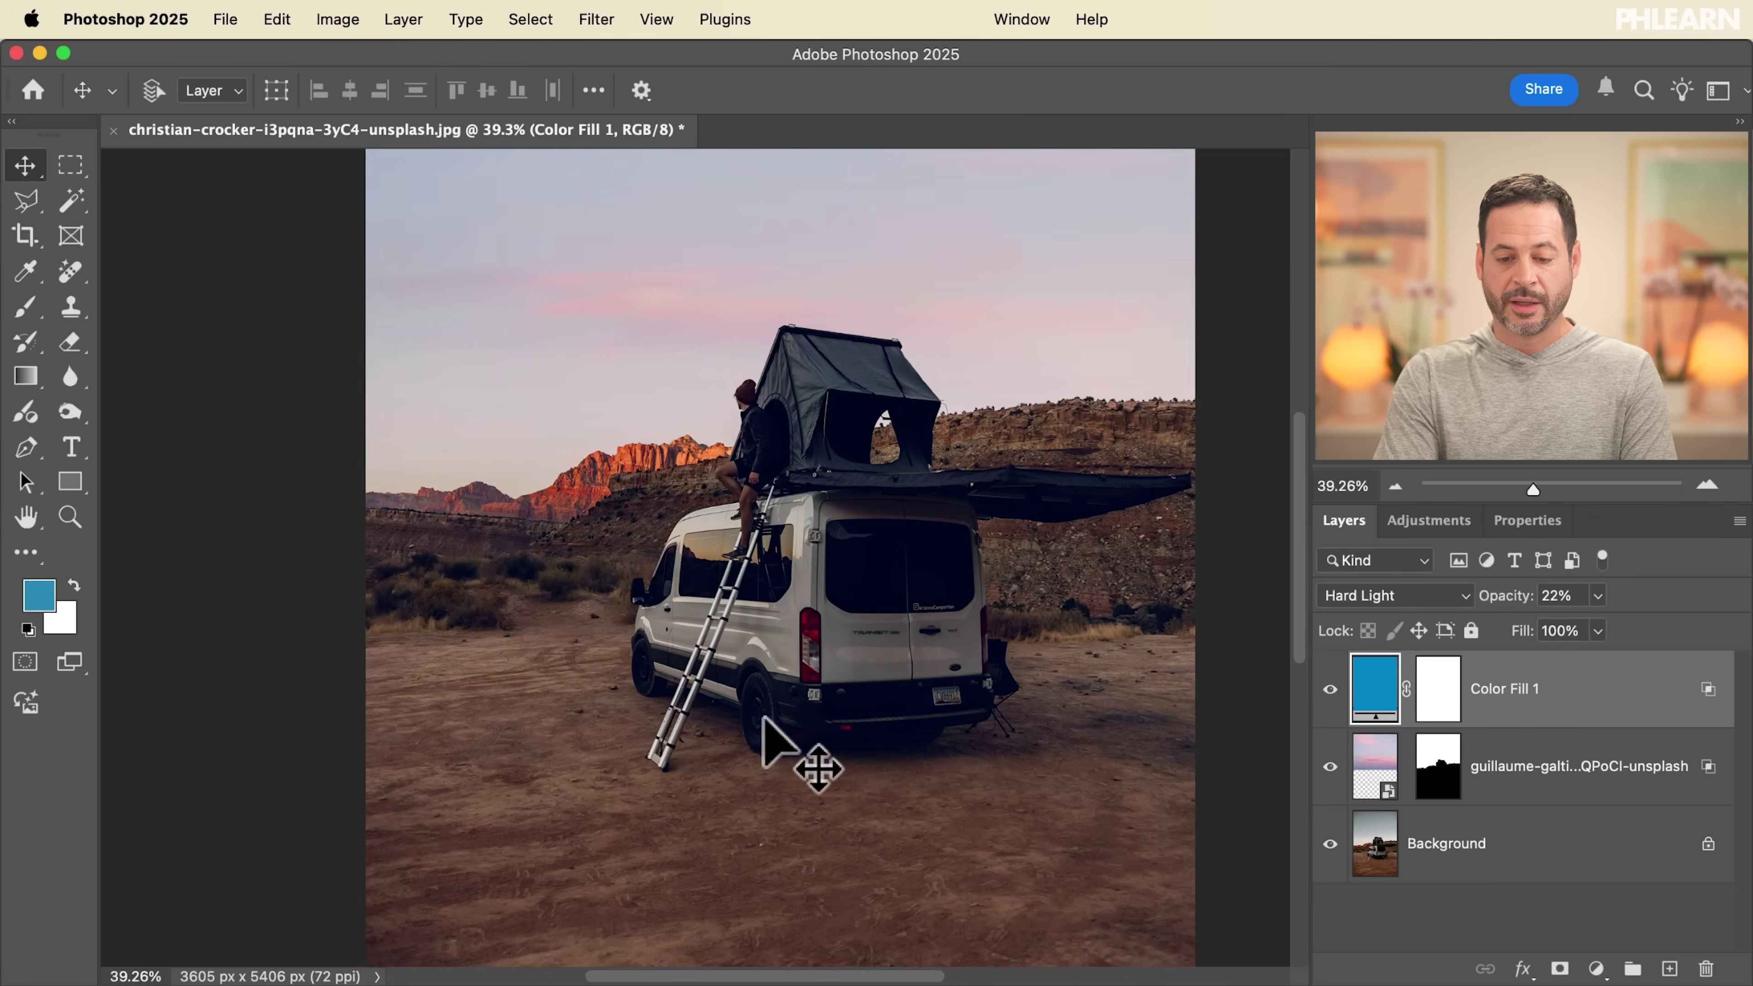
Step: Change the Solid Color fill layer's color from blue to a bright pink
scroll(766, 722, right, 4)
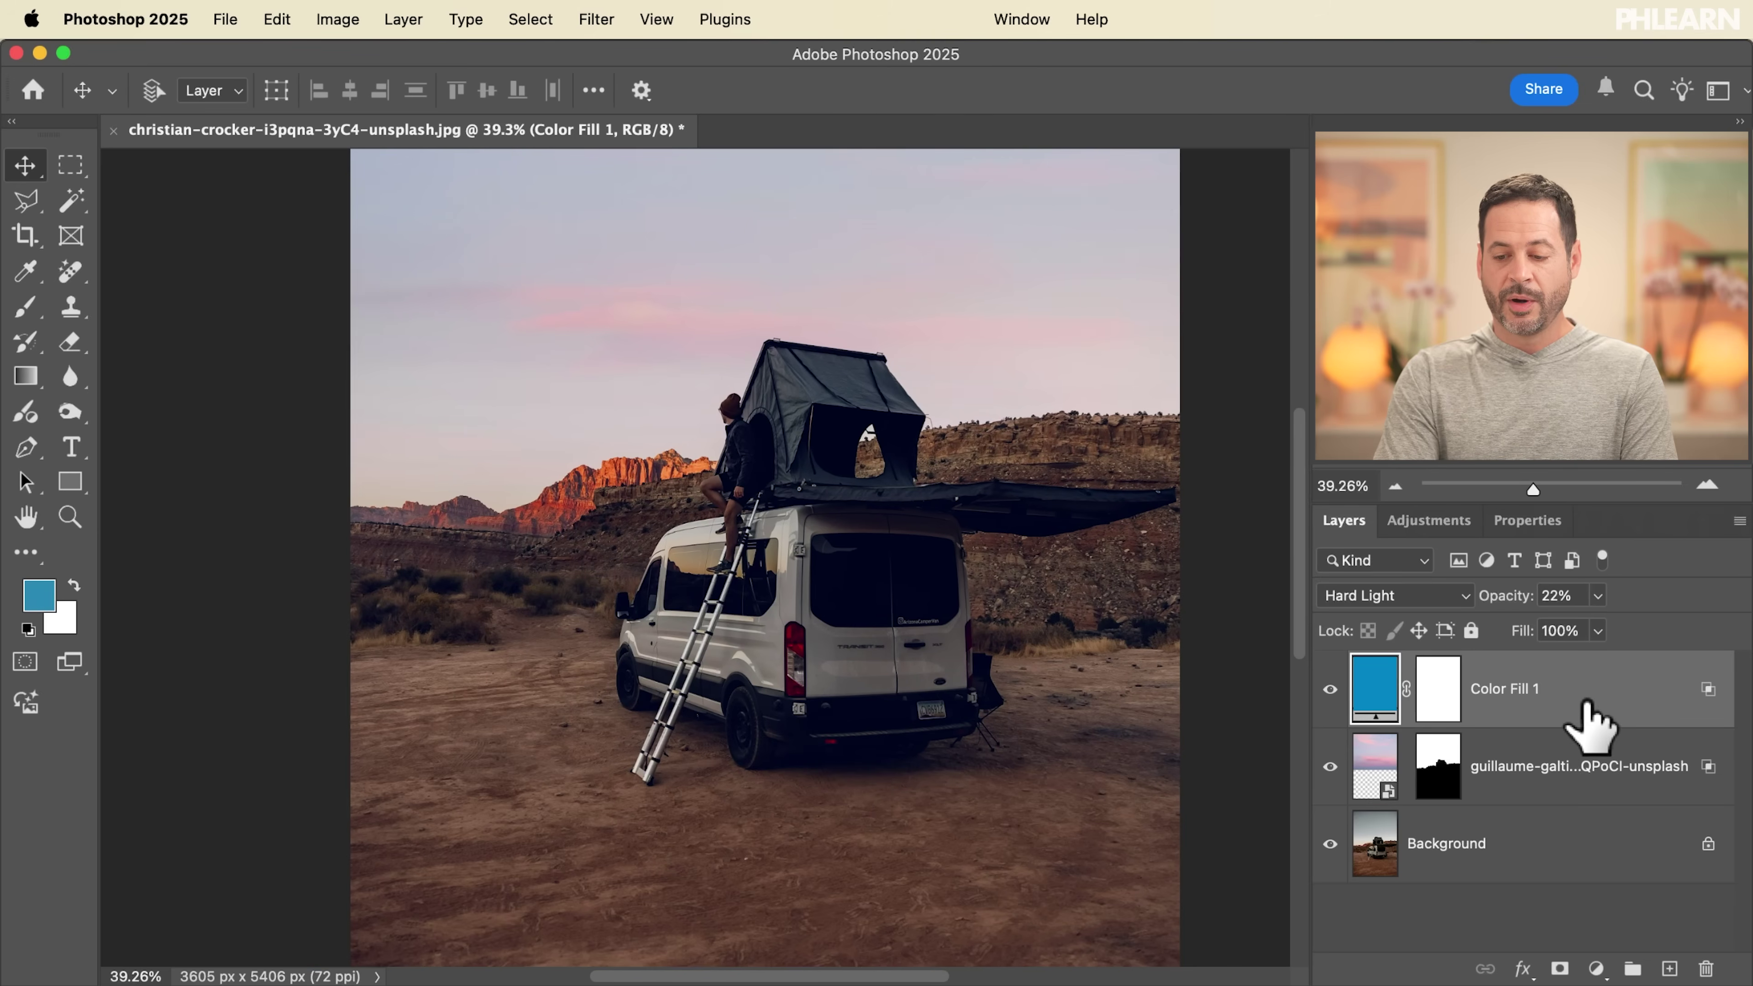
double_click(1363, 690)
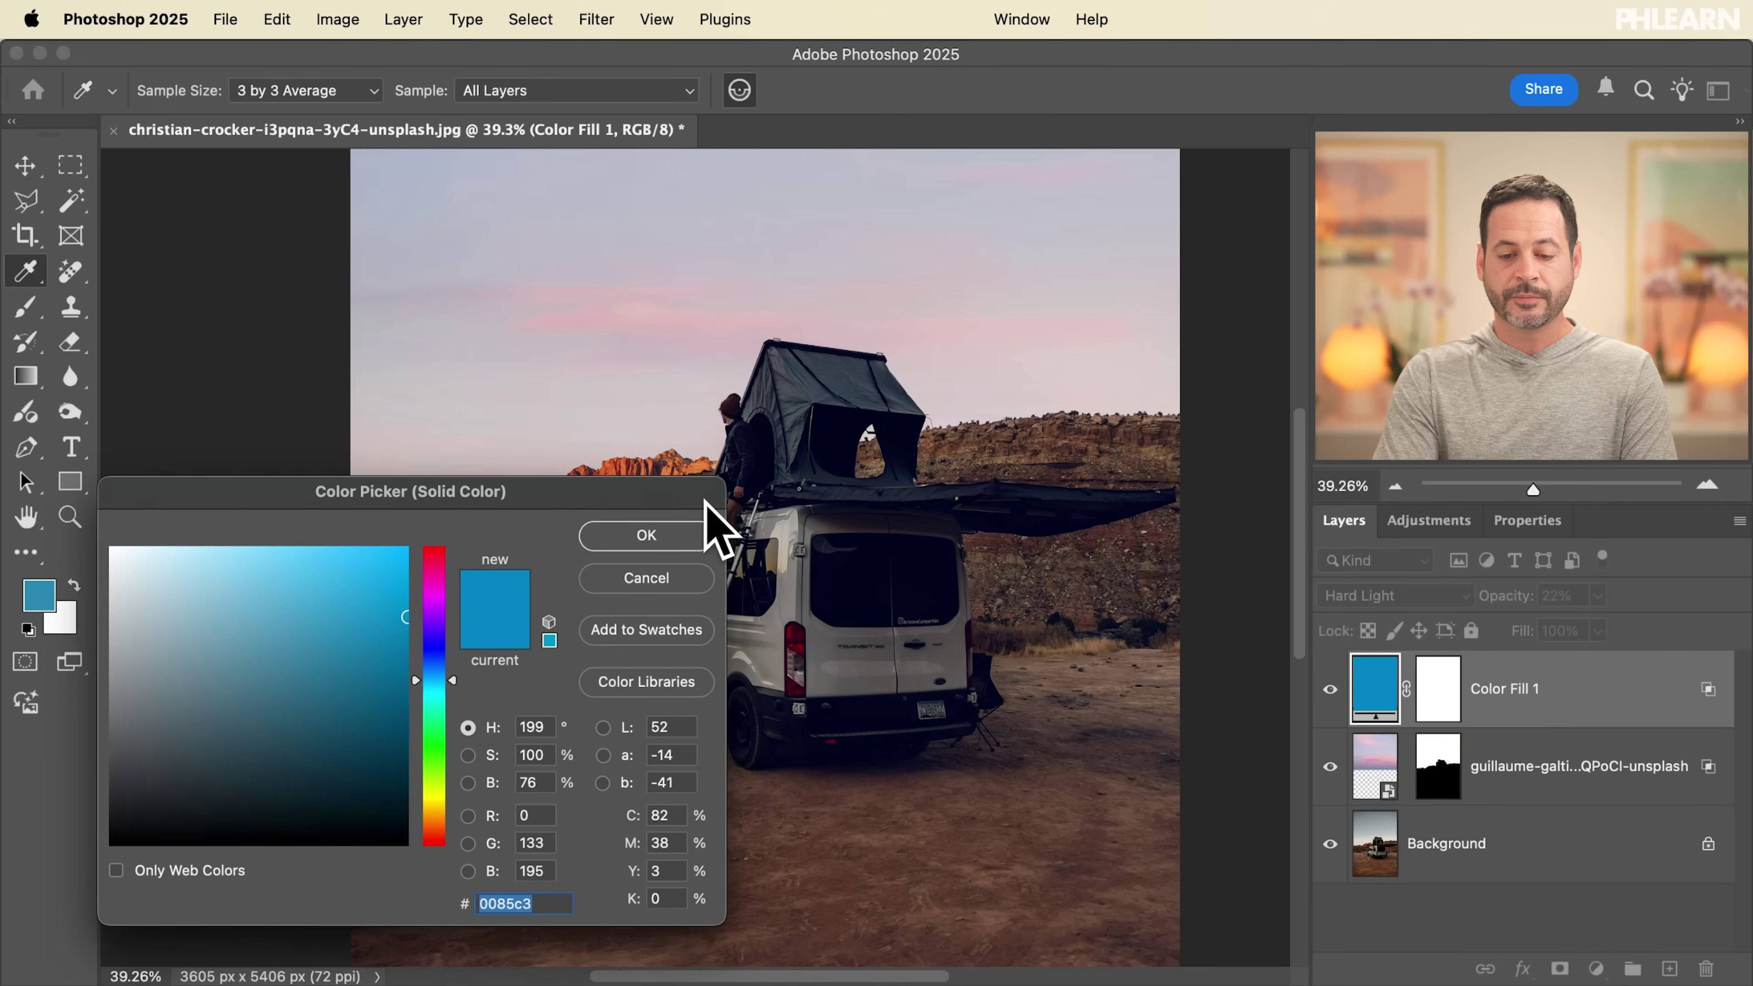
drag(425, 618, 433, 607)
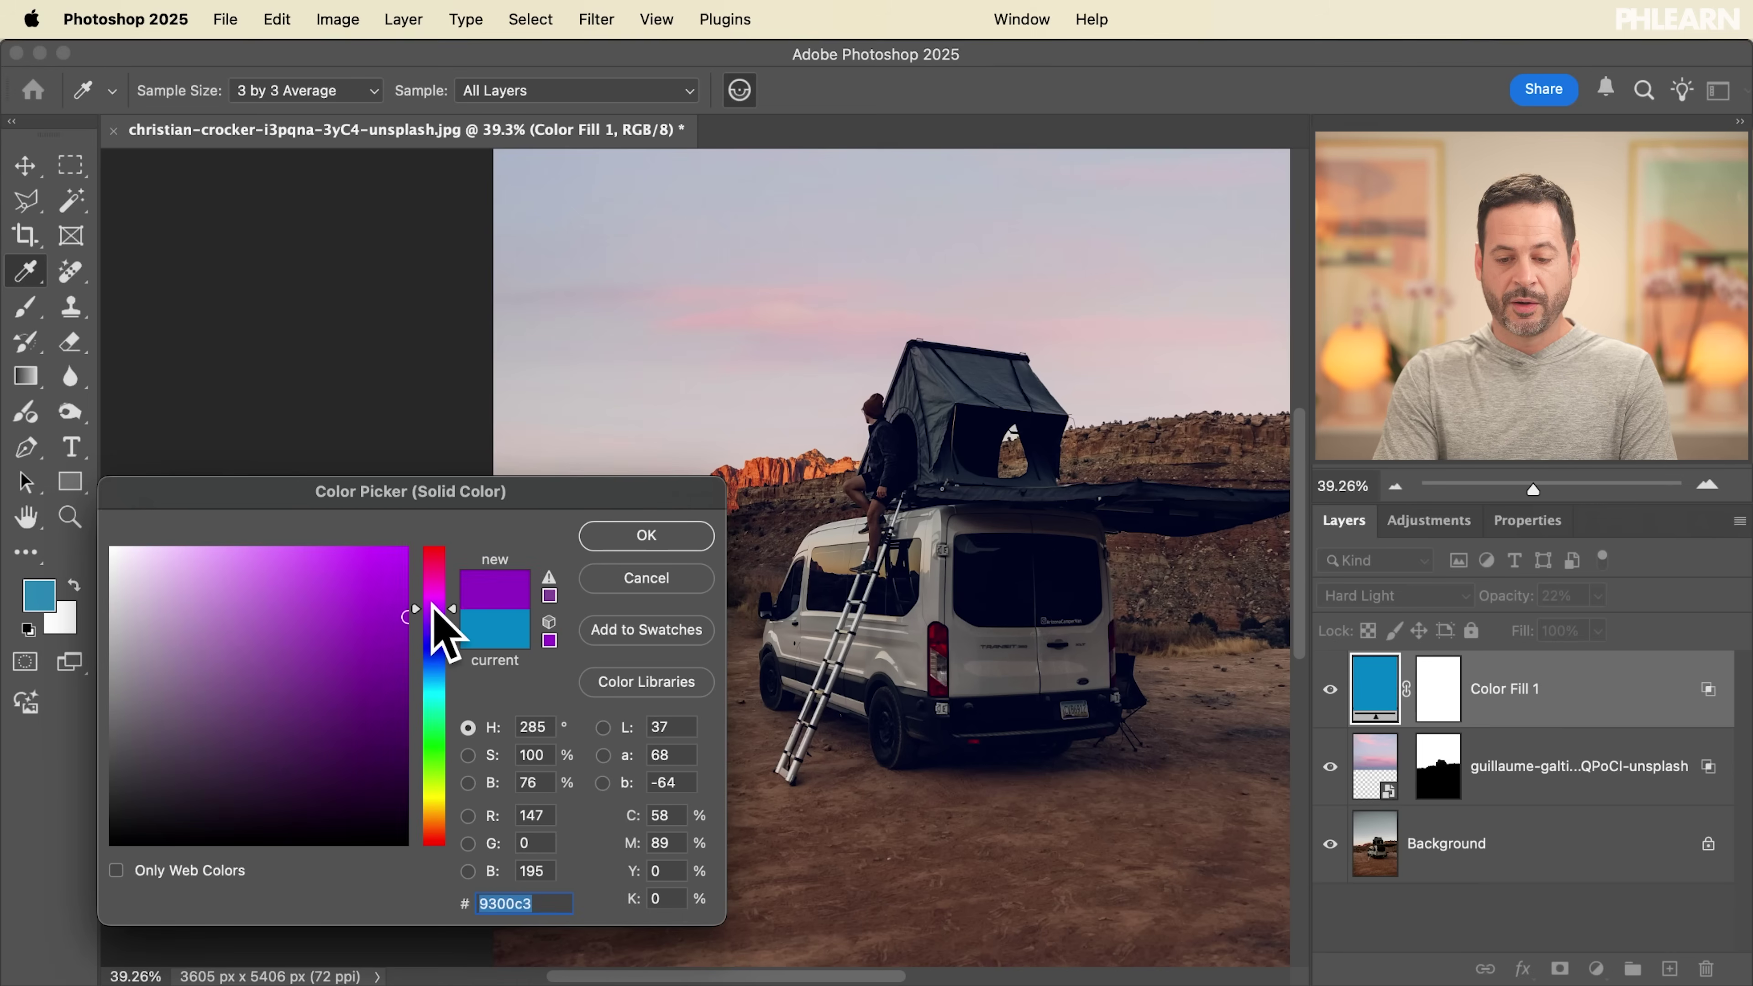
mouse_move(320, 603)
mouse_down()
mouse_move(312, 560)
mouse_move(218, 572)
mouse_move(298, 567)
mouse_move(267, 570)
mouse_up()
drag(442, 611, 439, 568)
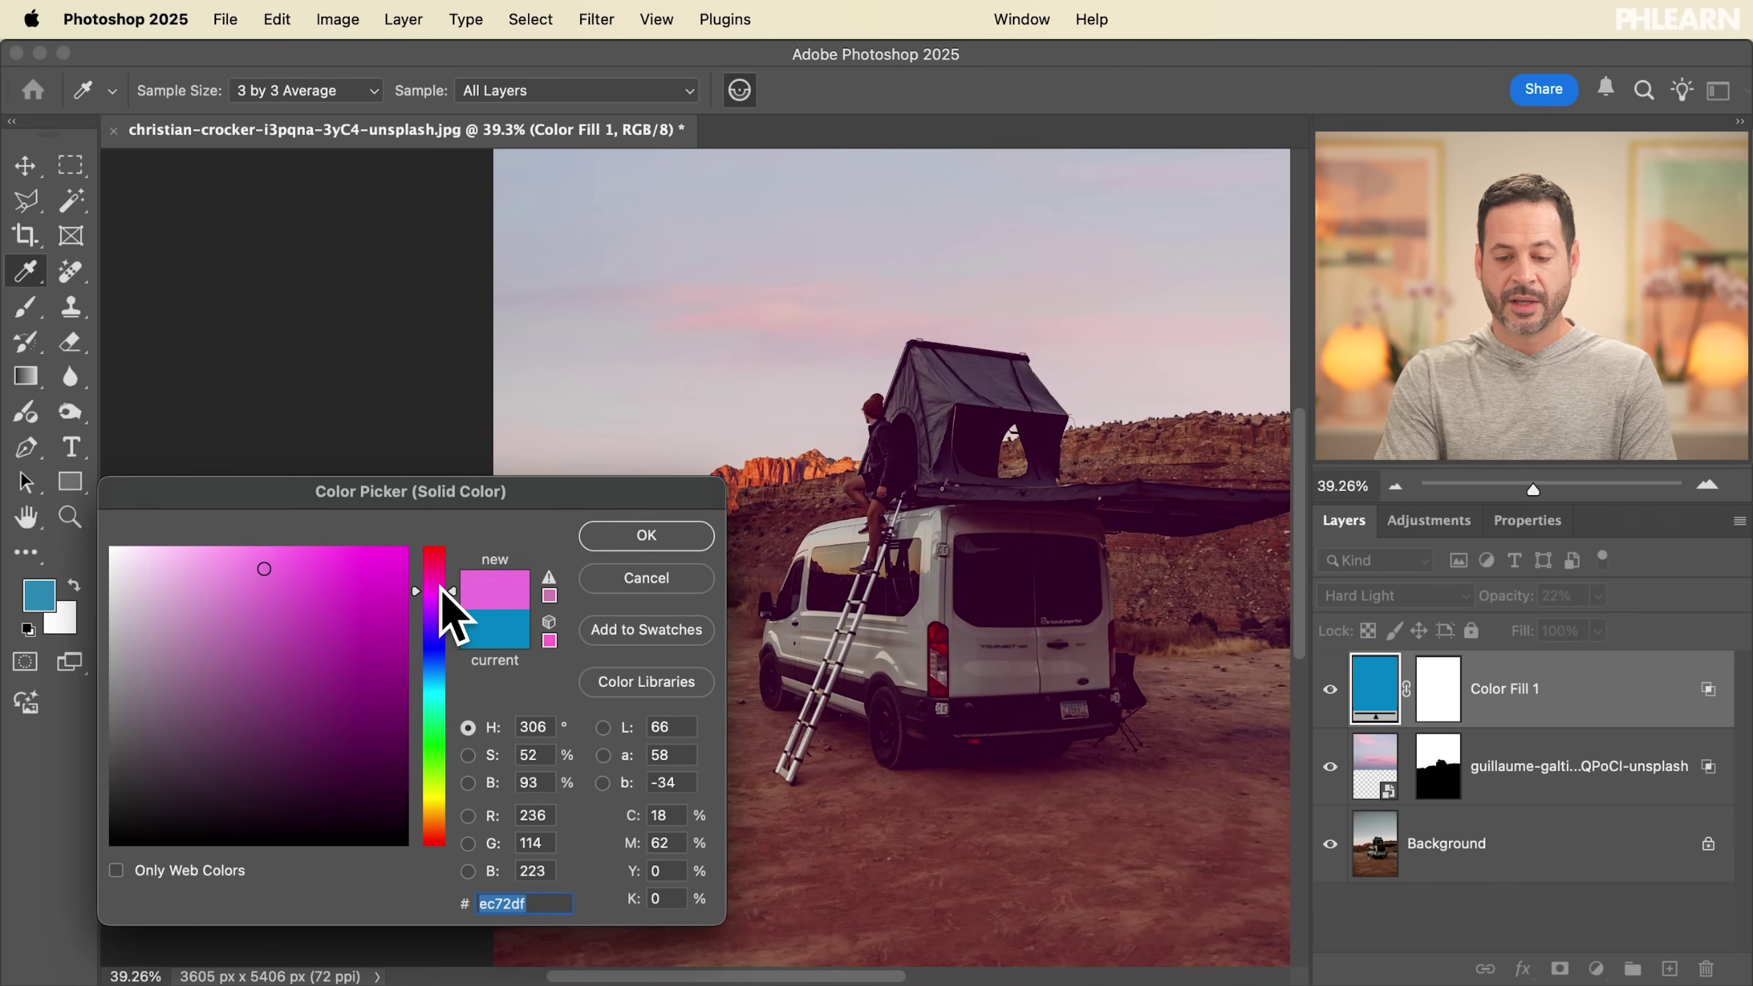
click(621, 544)
Step: Lower the pink fill layer's opacity to 13% after comparing the image with and without it, and hide the layer
click(1330, 689)
click(1330, 689)
click(1330, 689)
click(1330, 688)
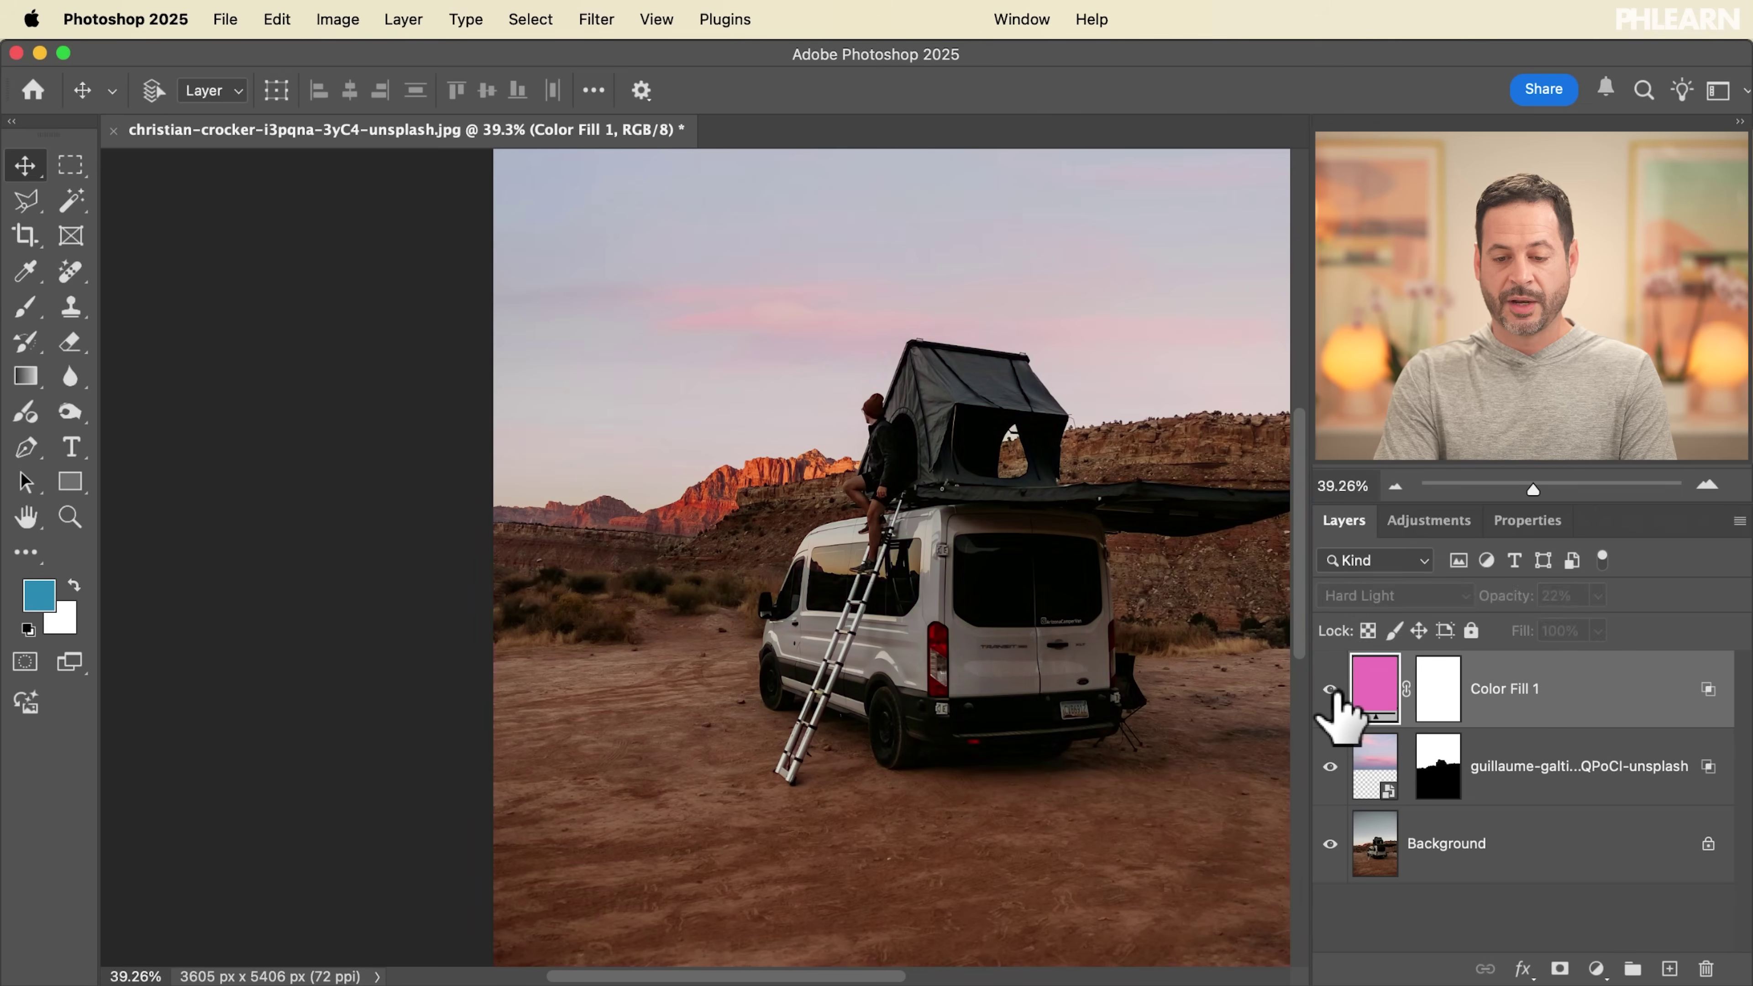
click(1329, 688)
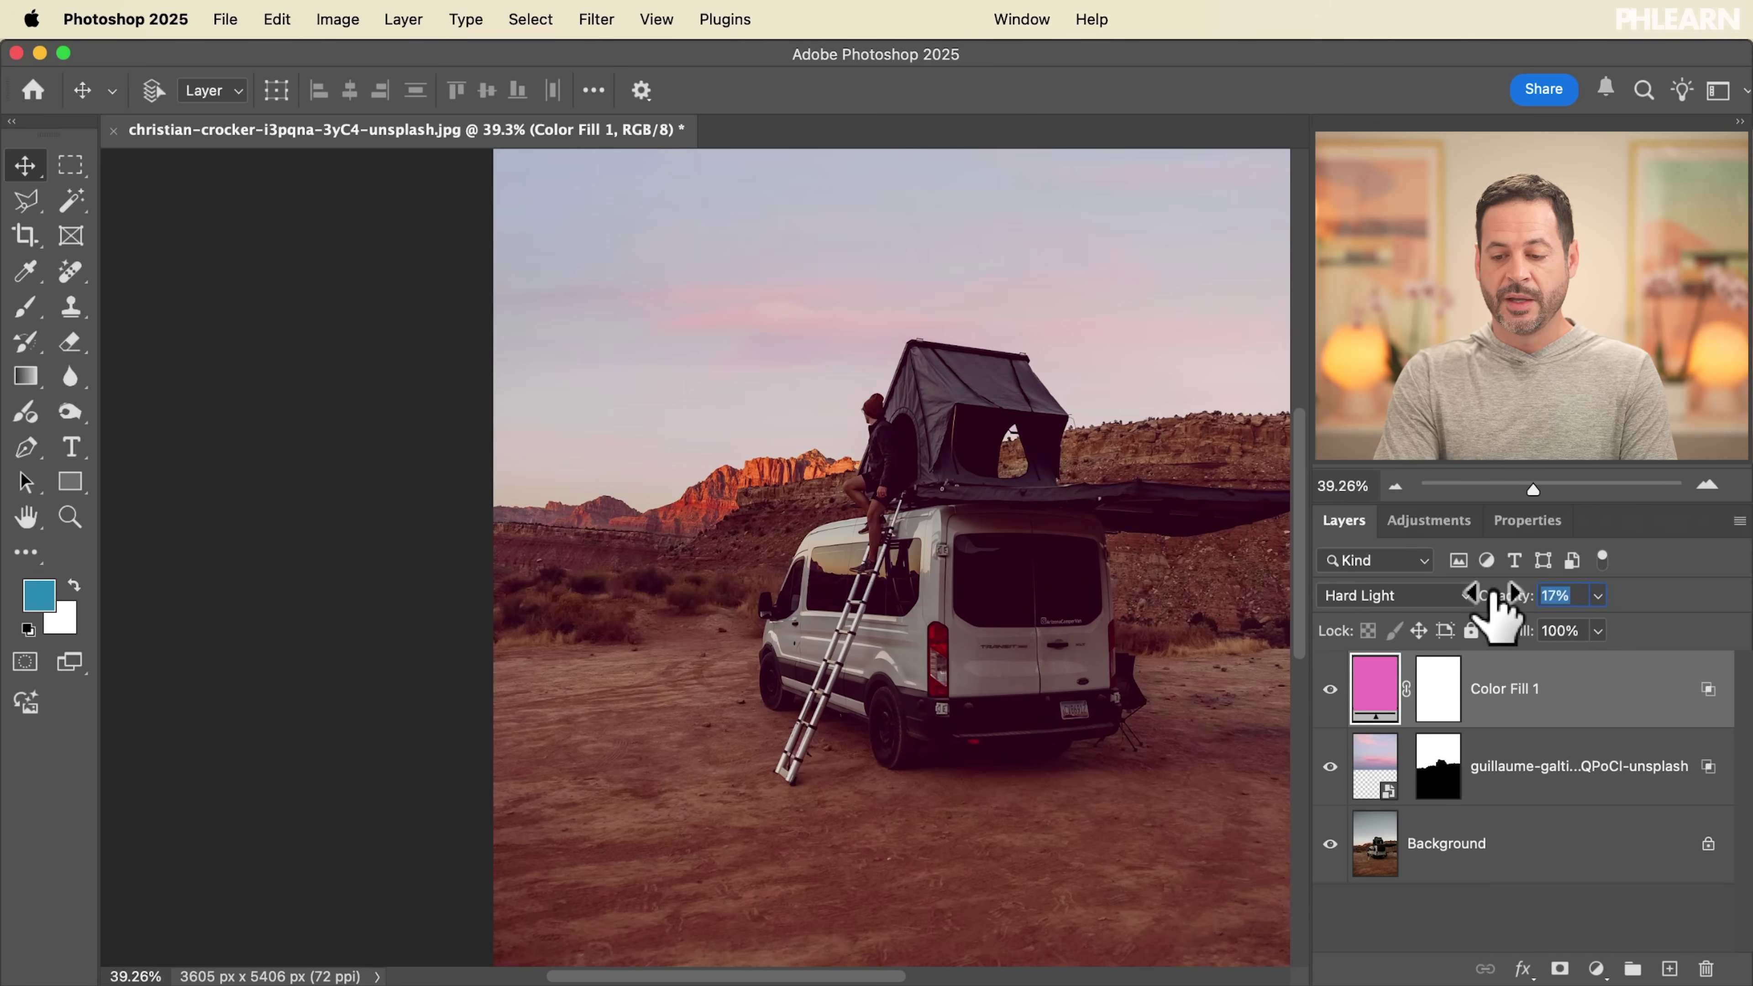
click(1354, 691)
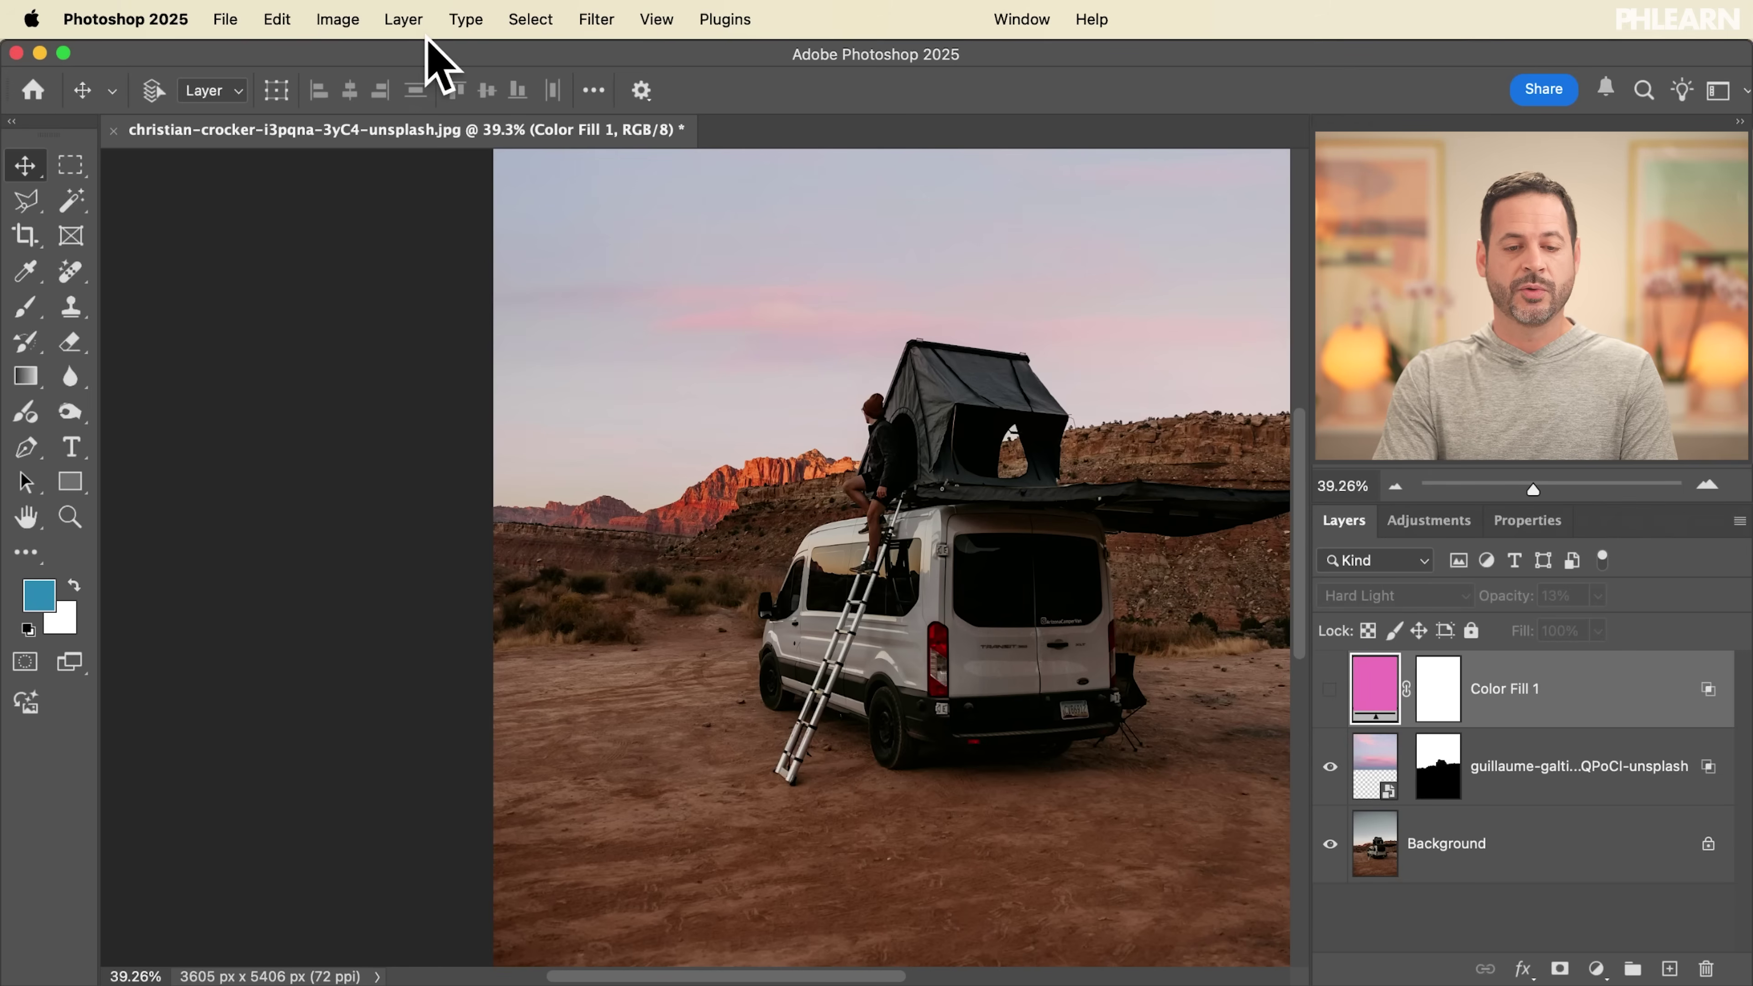
Step: Add a Gradient Map adjustment layer above the hidden color fill layer, keeping the default layer settings
click(403, 19)
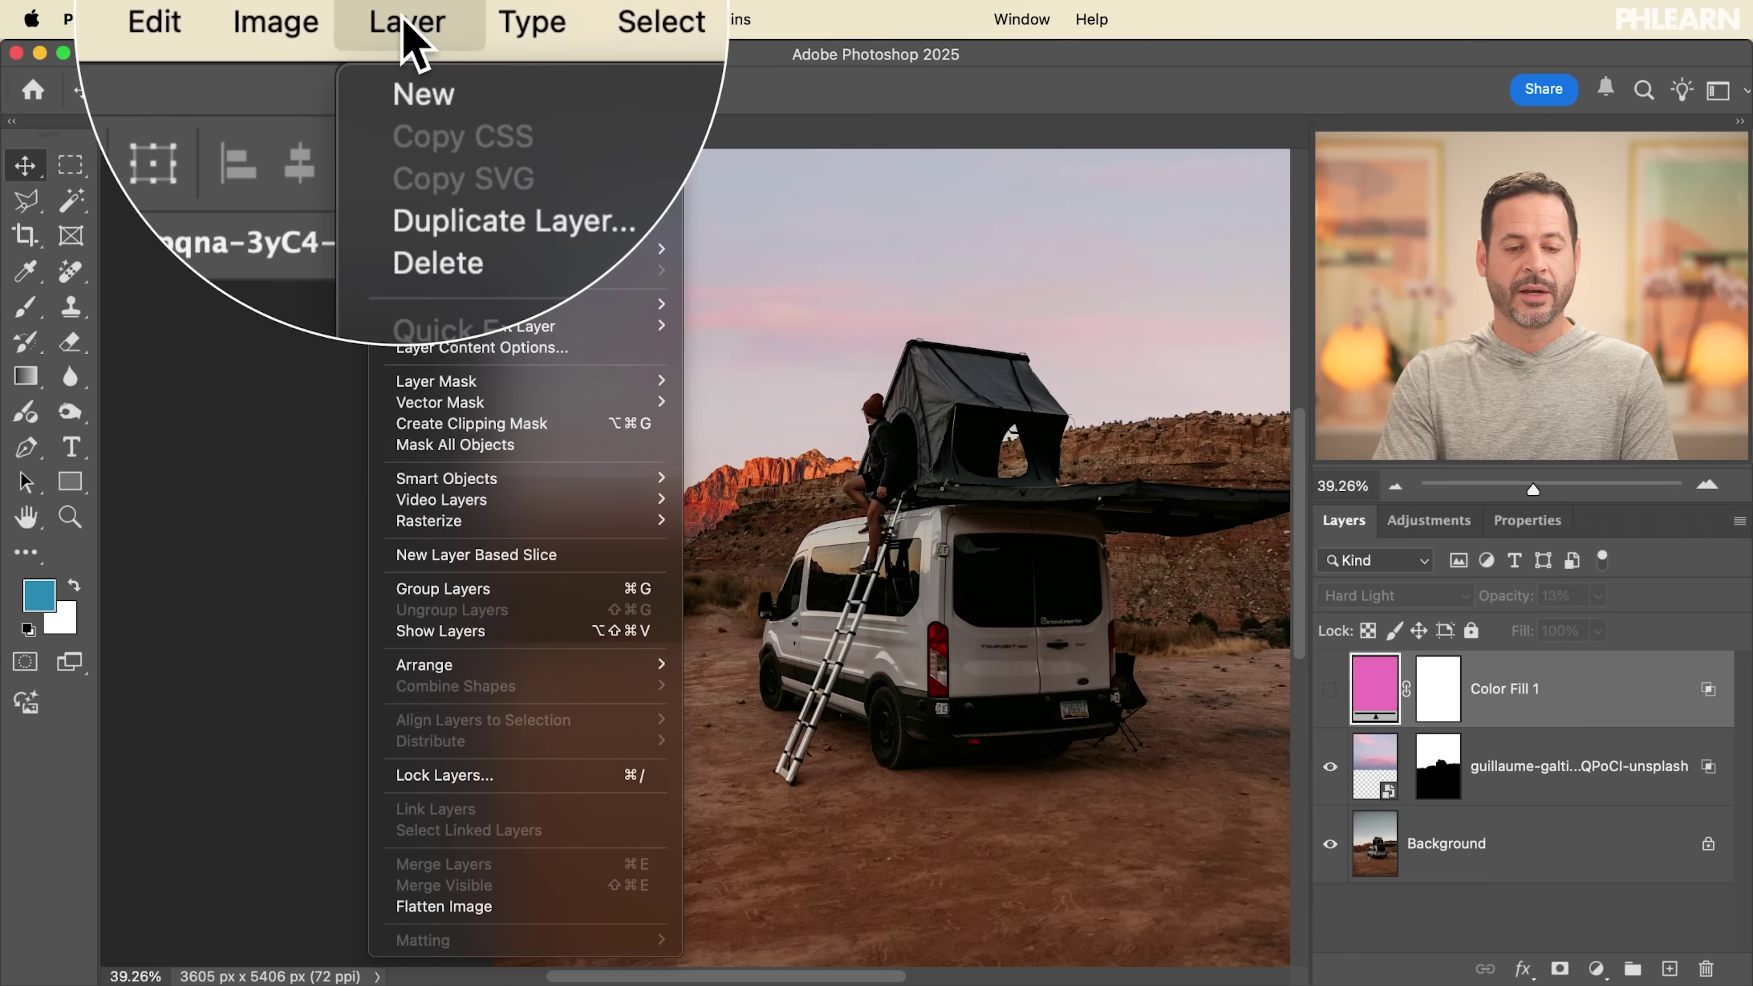
mouse_move(478, 330)
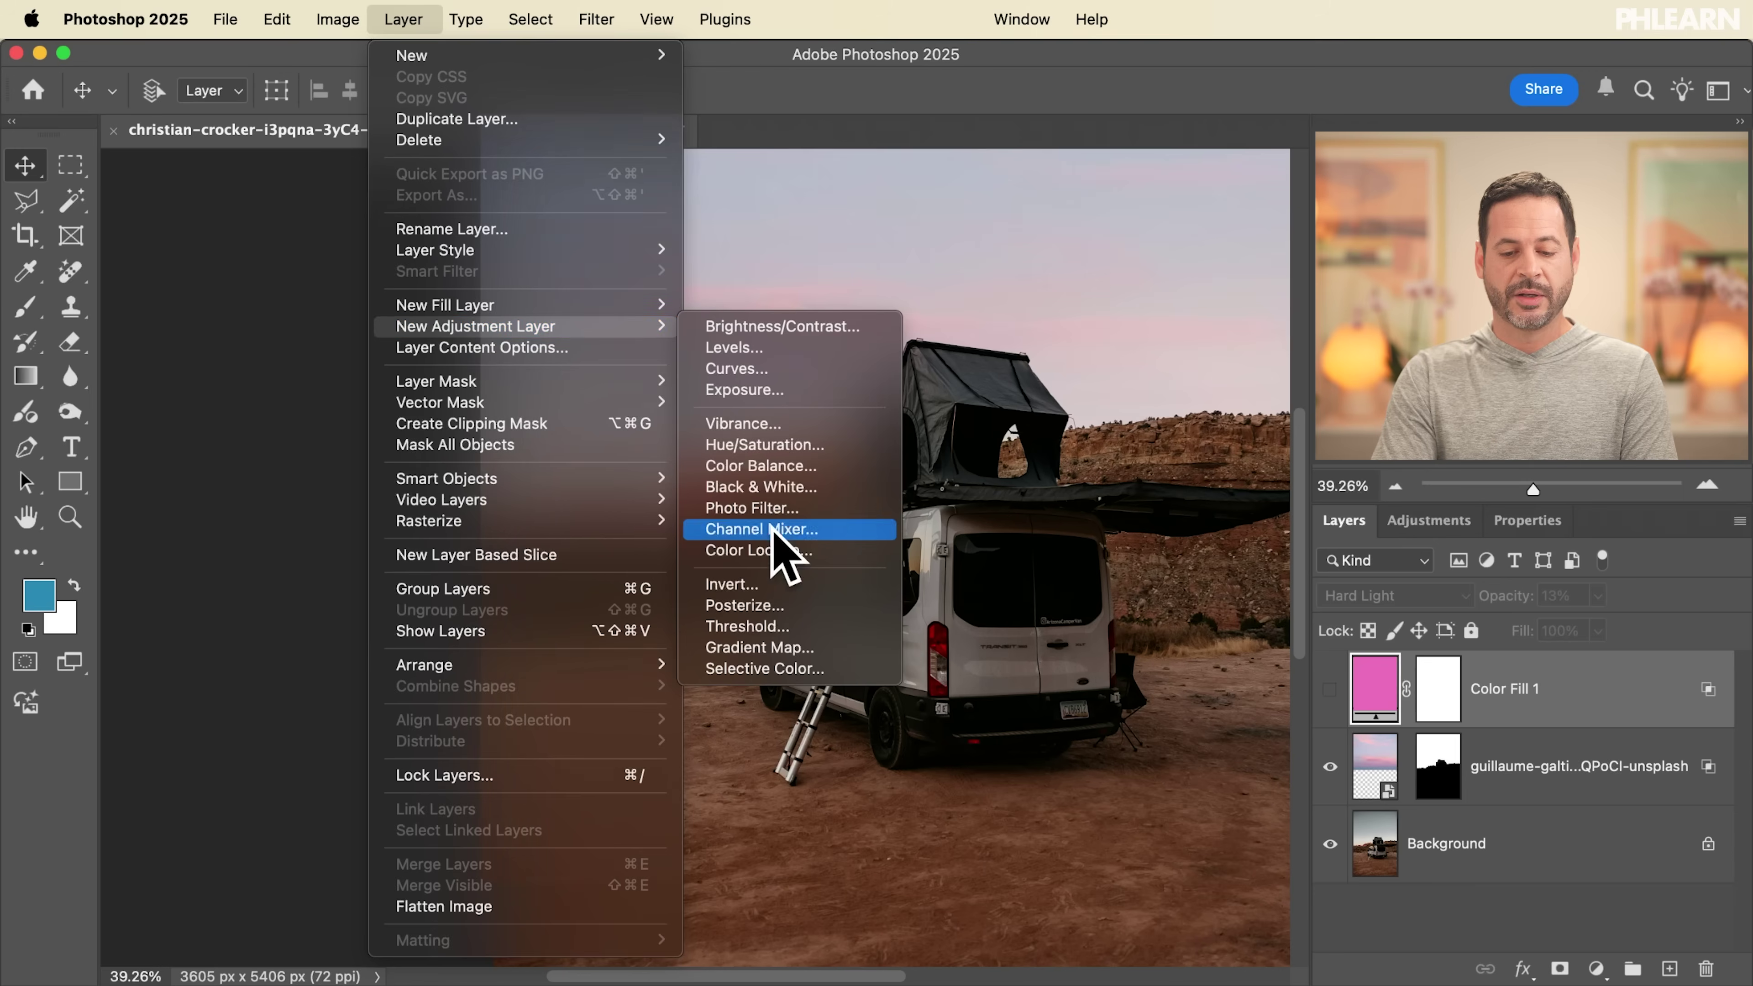
click(785, 647)
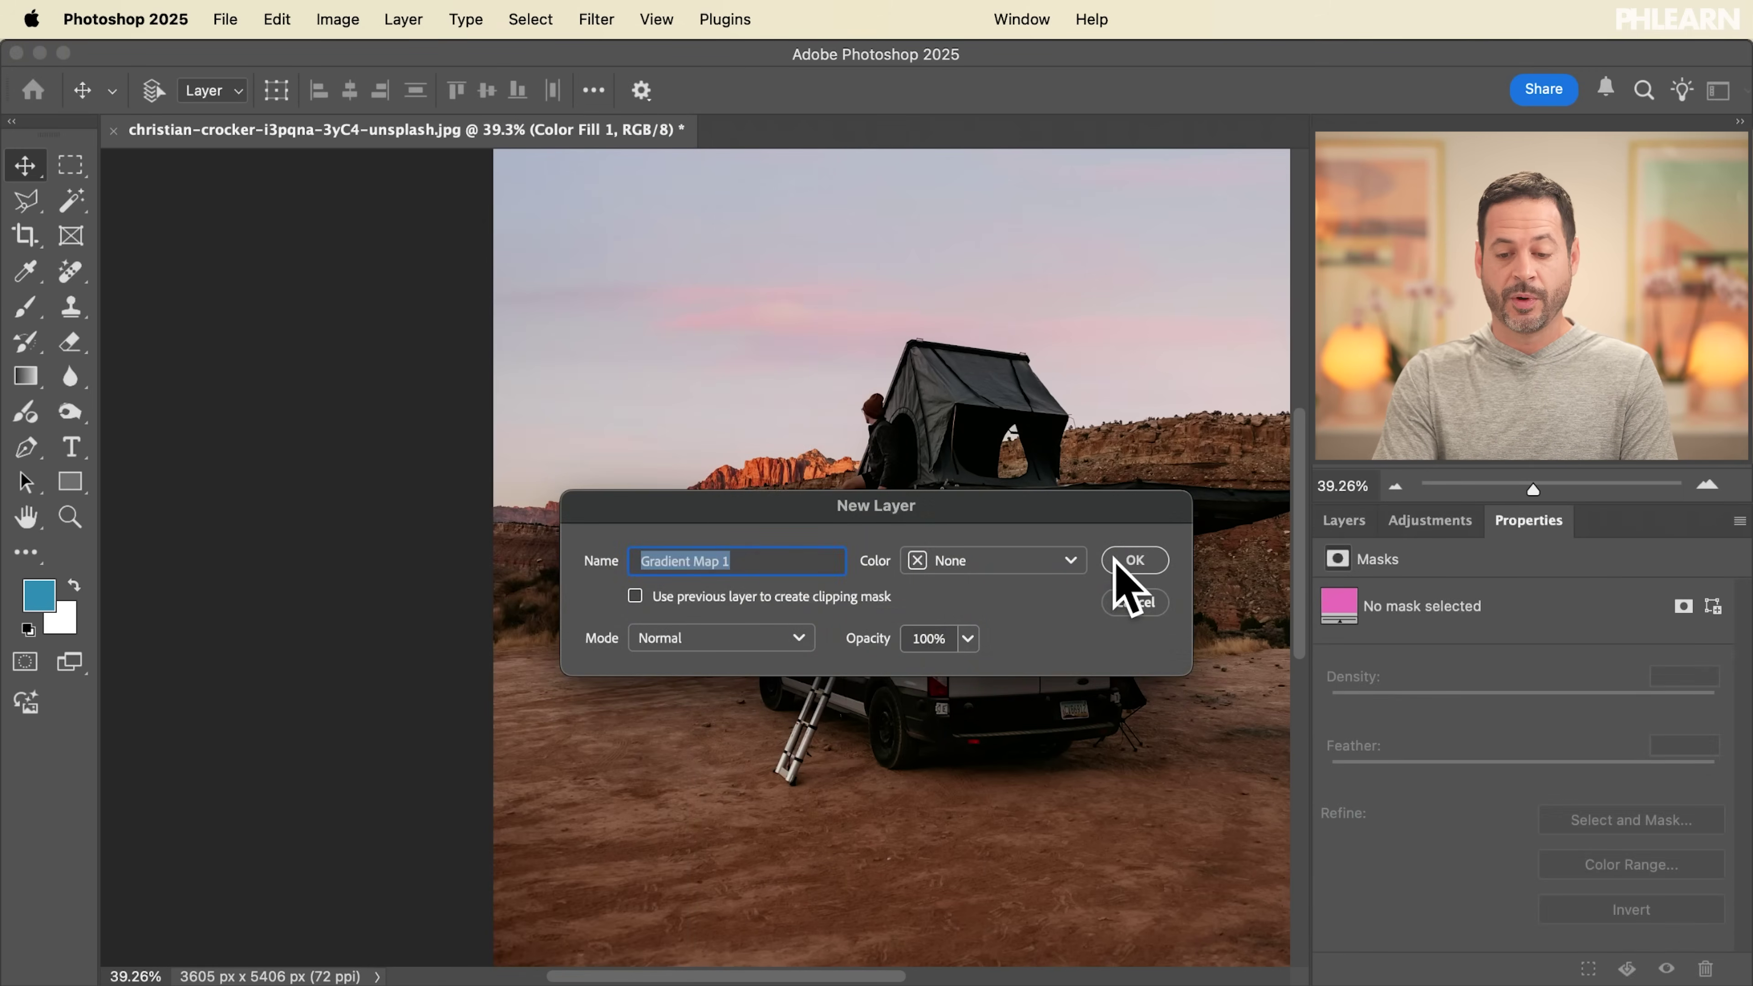
click(1131, 560)
scroll(958, 670, right, 5)
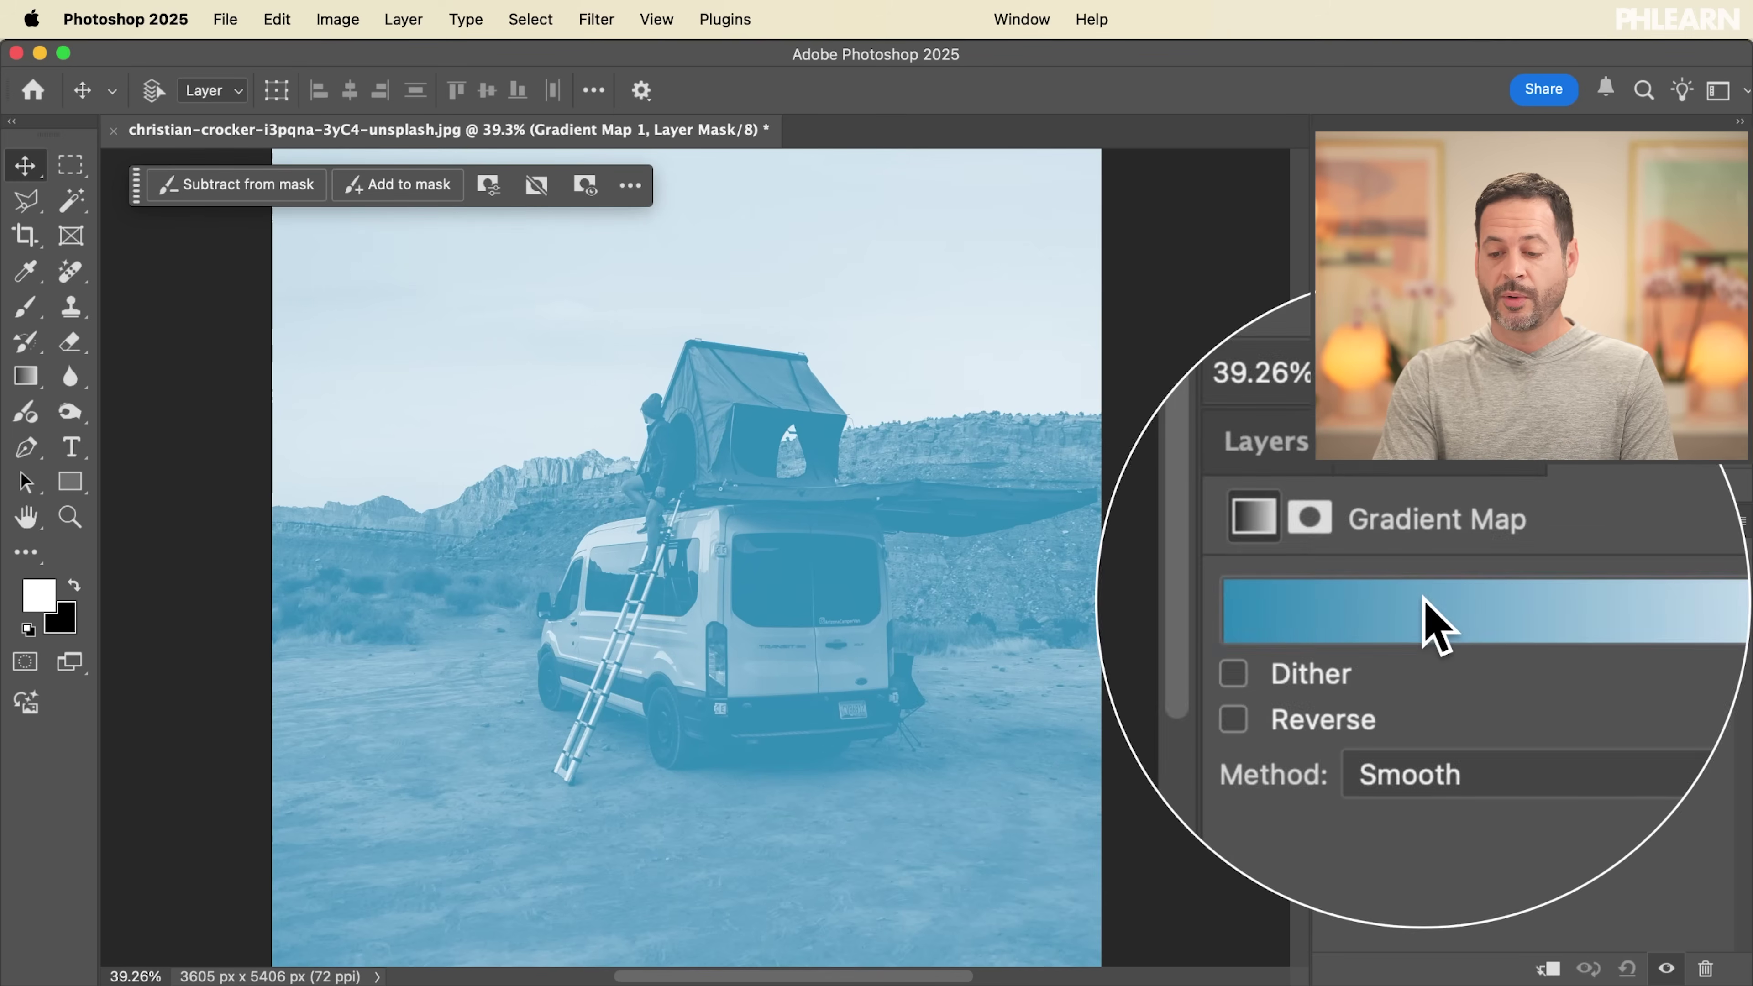
Step: Apply the orange, pink and purple preset from the Reds gradients to the gradient map and reverse it
click(1717, 606)
click(1339, 696)
click(1339, 696)
click(1332, 798)
click(1518, 834)
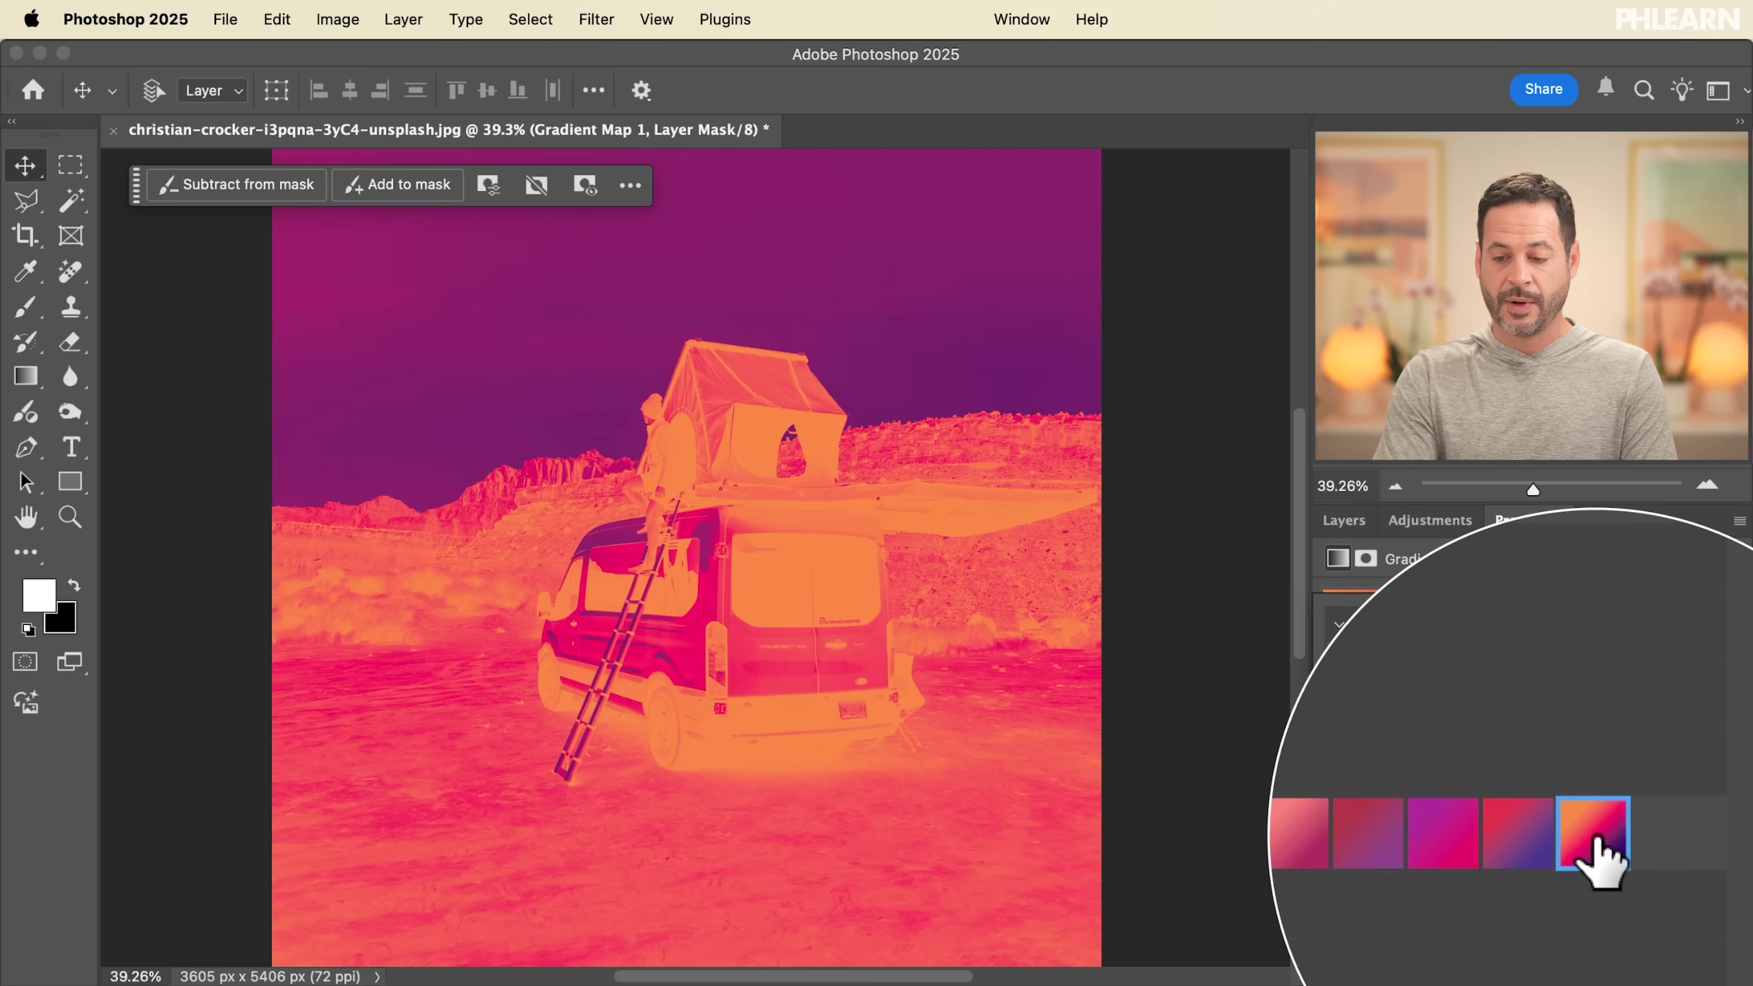
click(1577, 596)
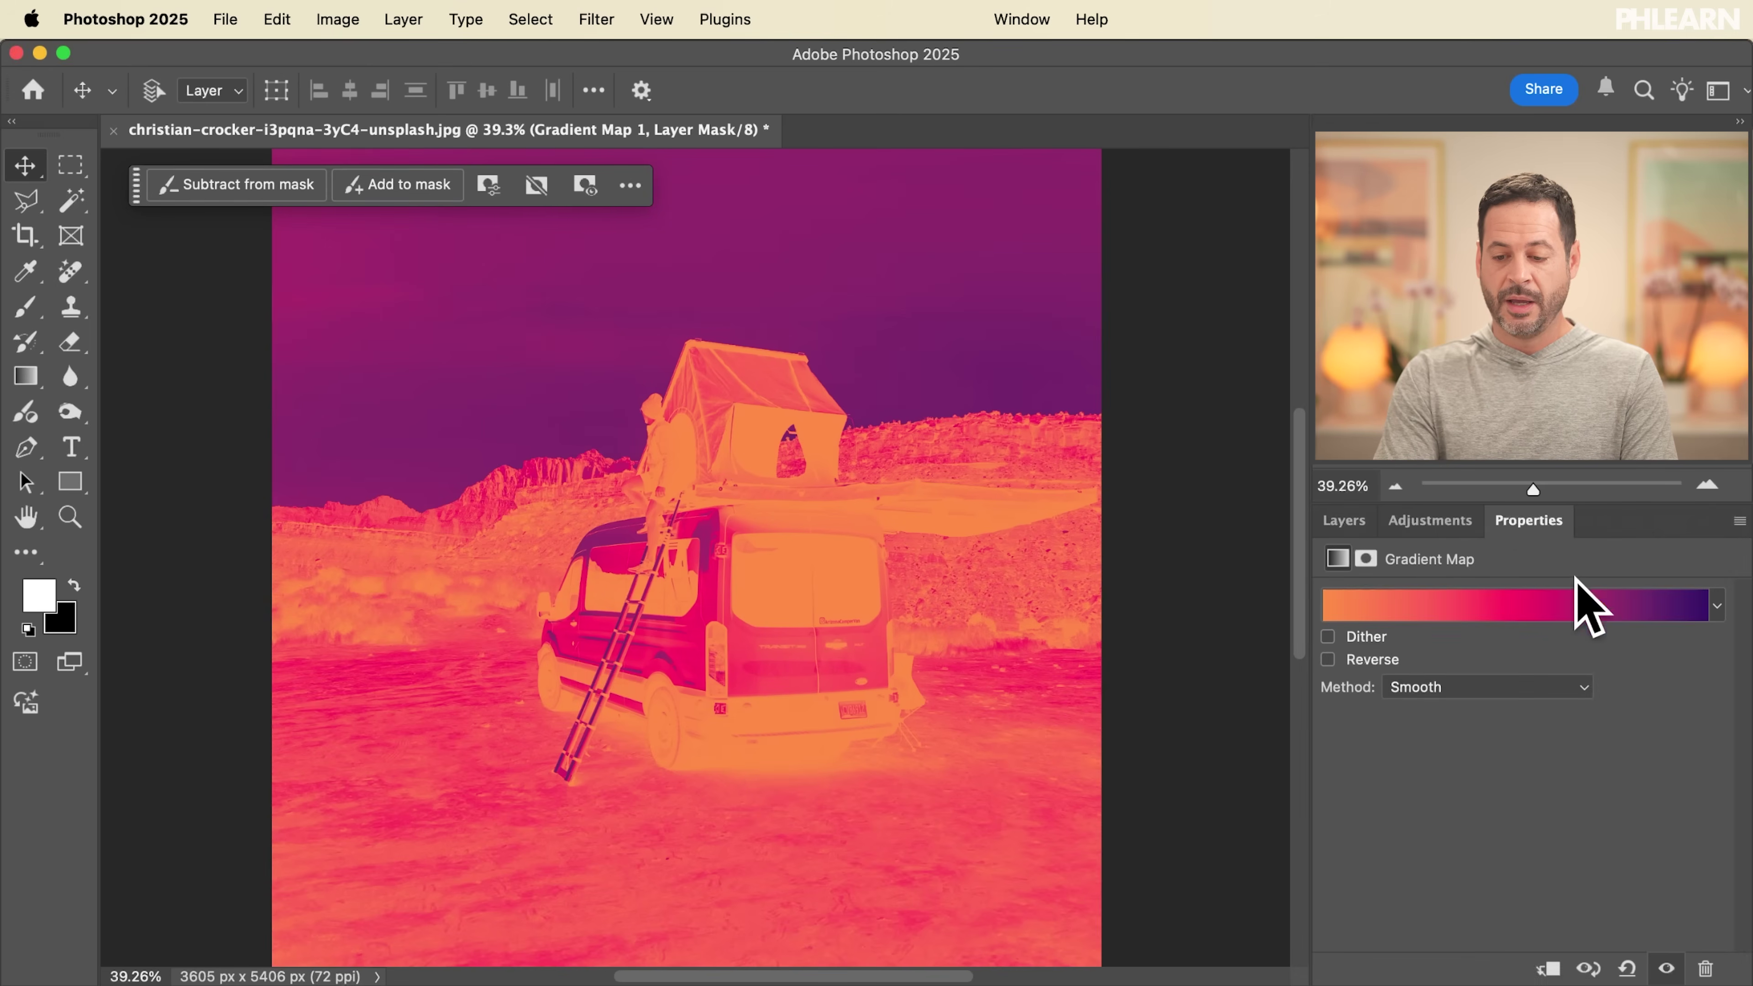
click(1355, 661)
click(1329, 524)
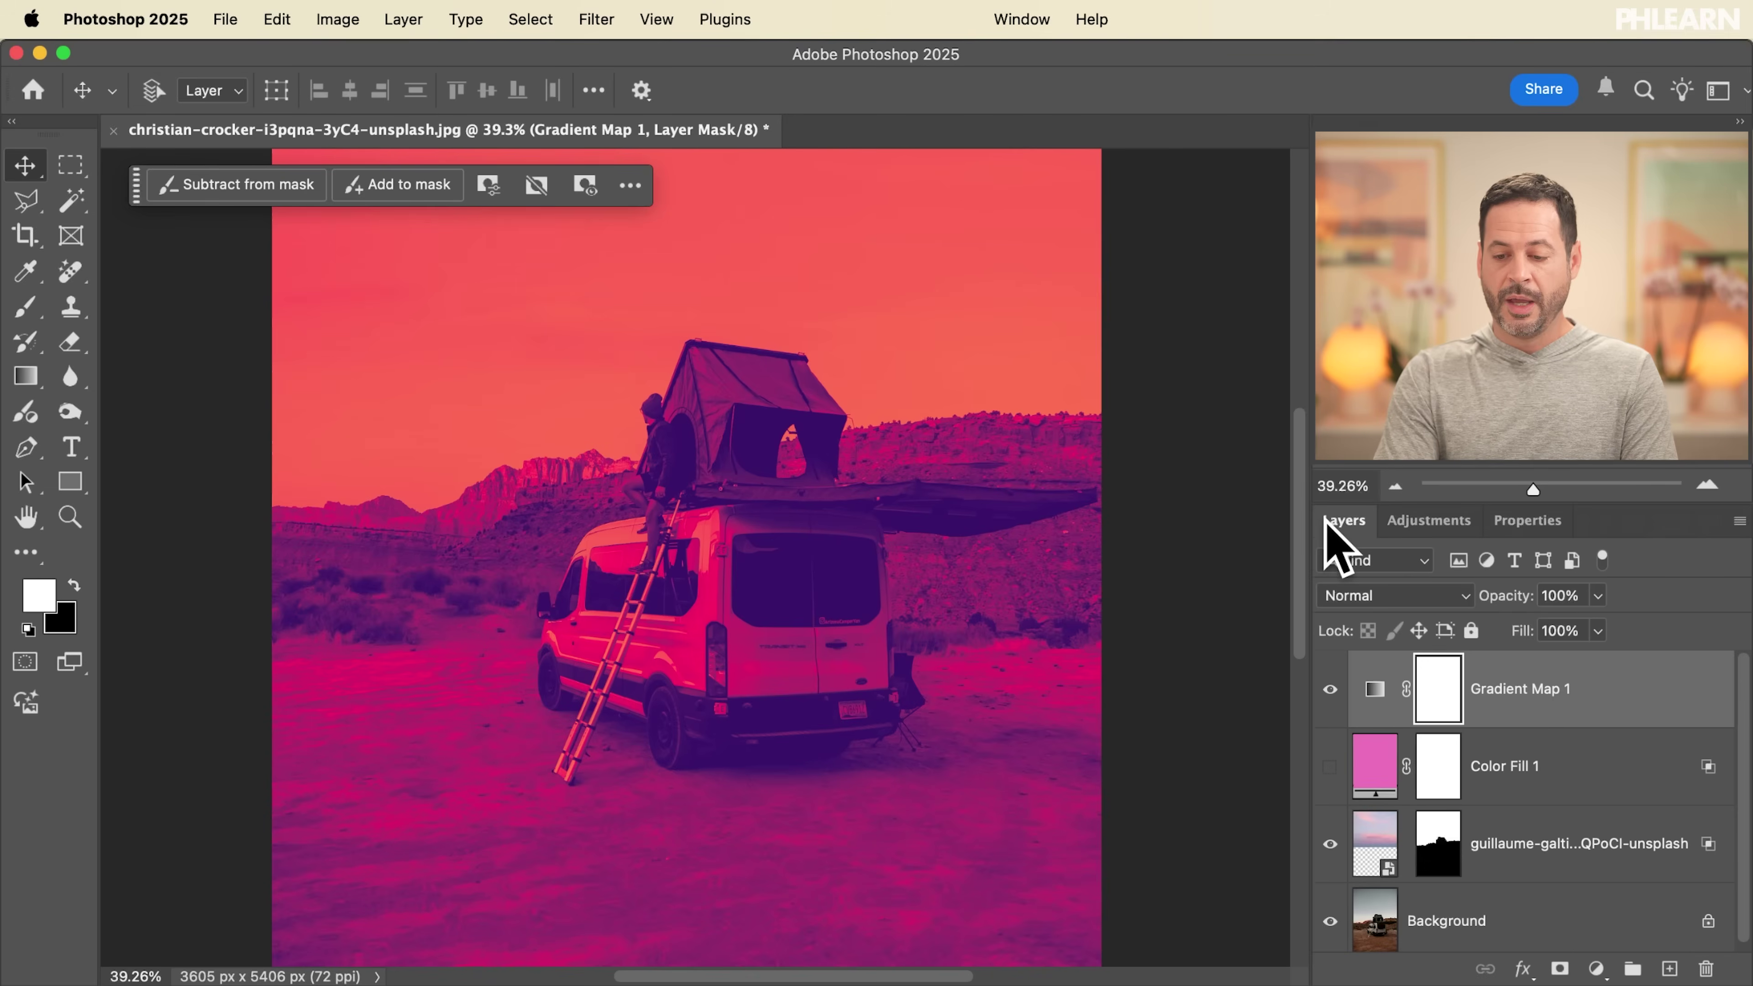
Step: Reduce the gradient map layer's opacity to 23% and compare the image with and without it
drag(1518, 612, 1432, 612)
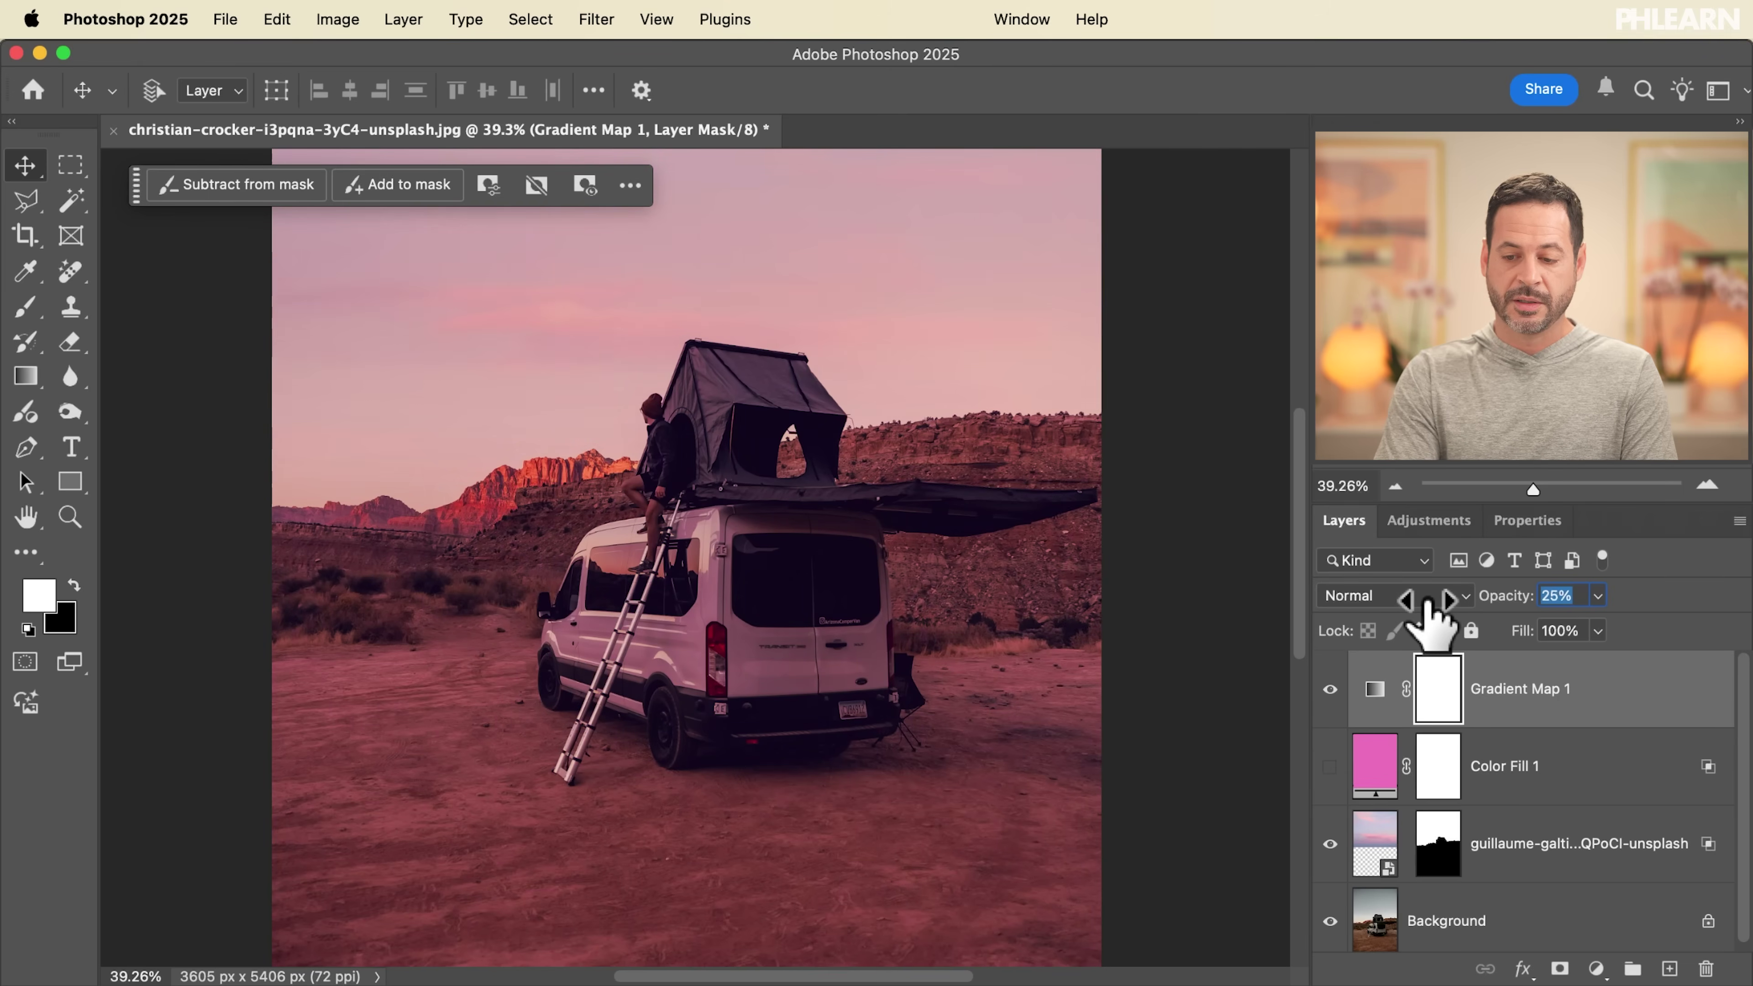
click(1330, 689)
click(1330, 689)
click(1330, 689)
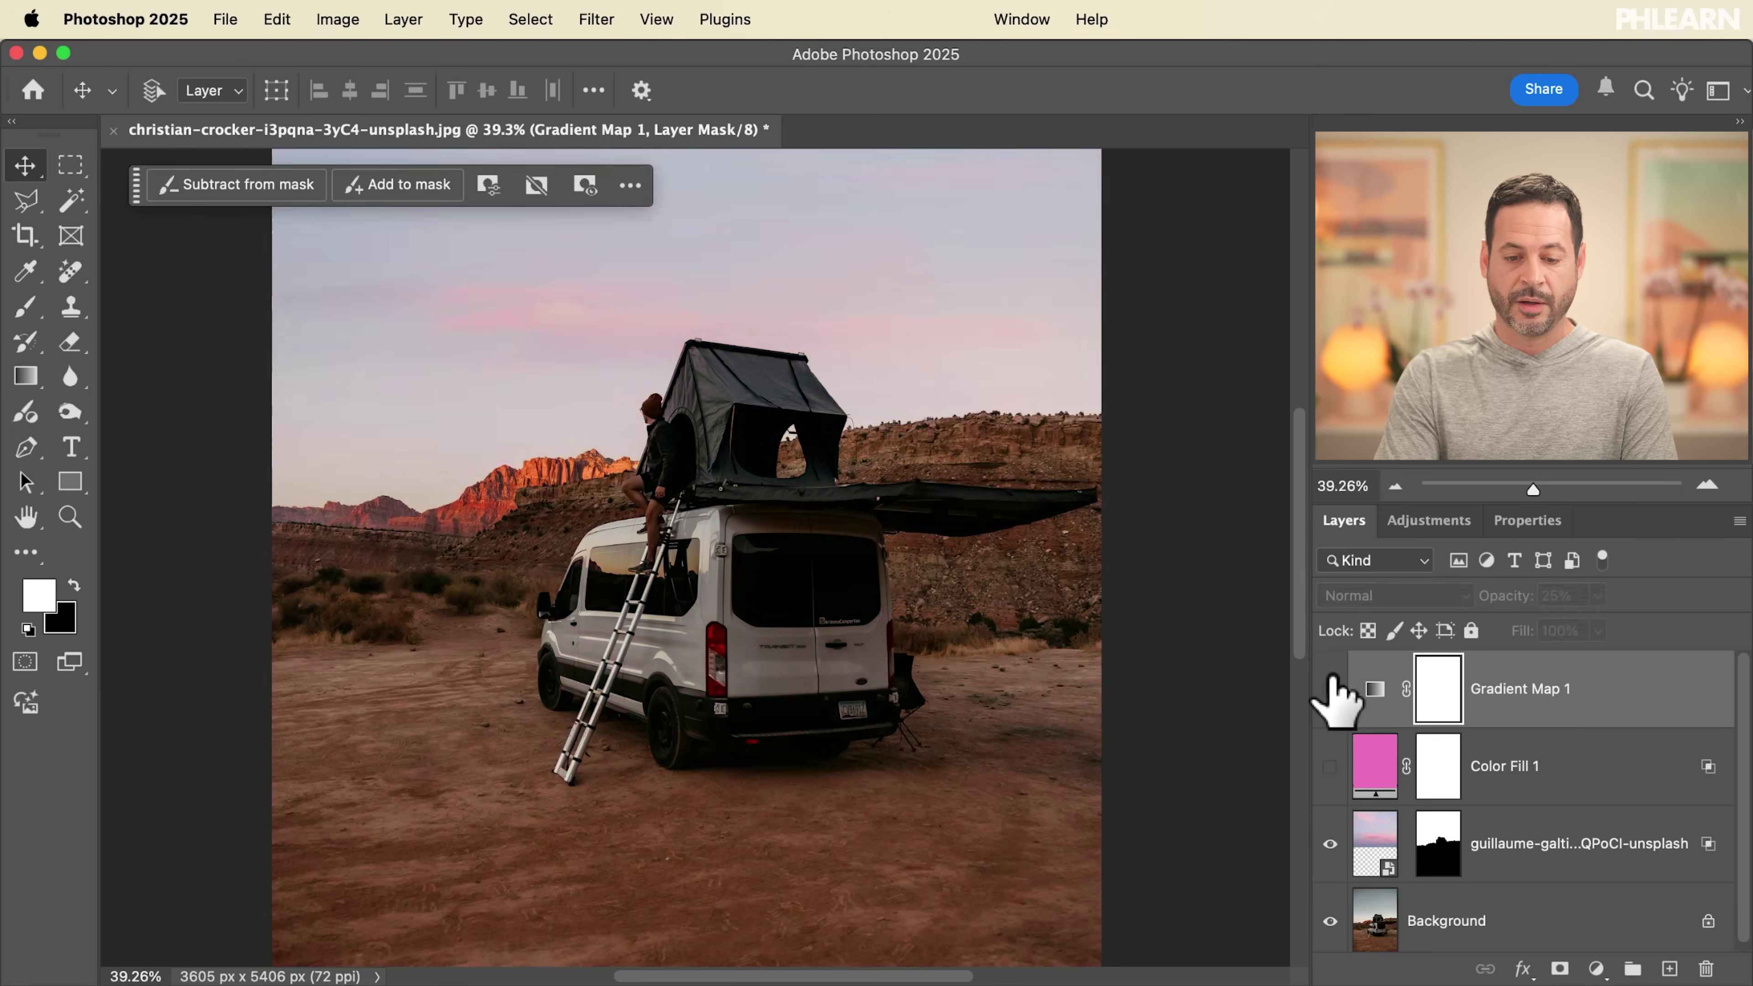
click(1330, 689)
click(1330, 690)
click(1330, 689)
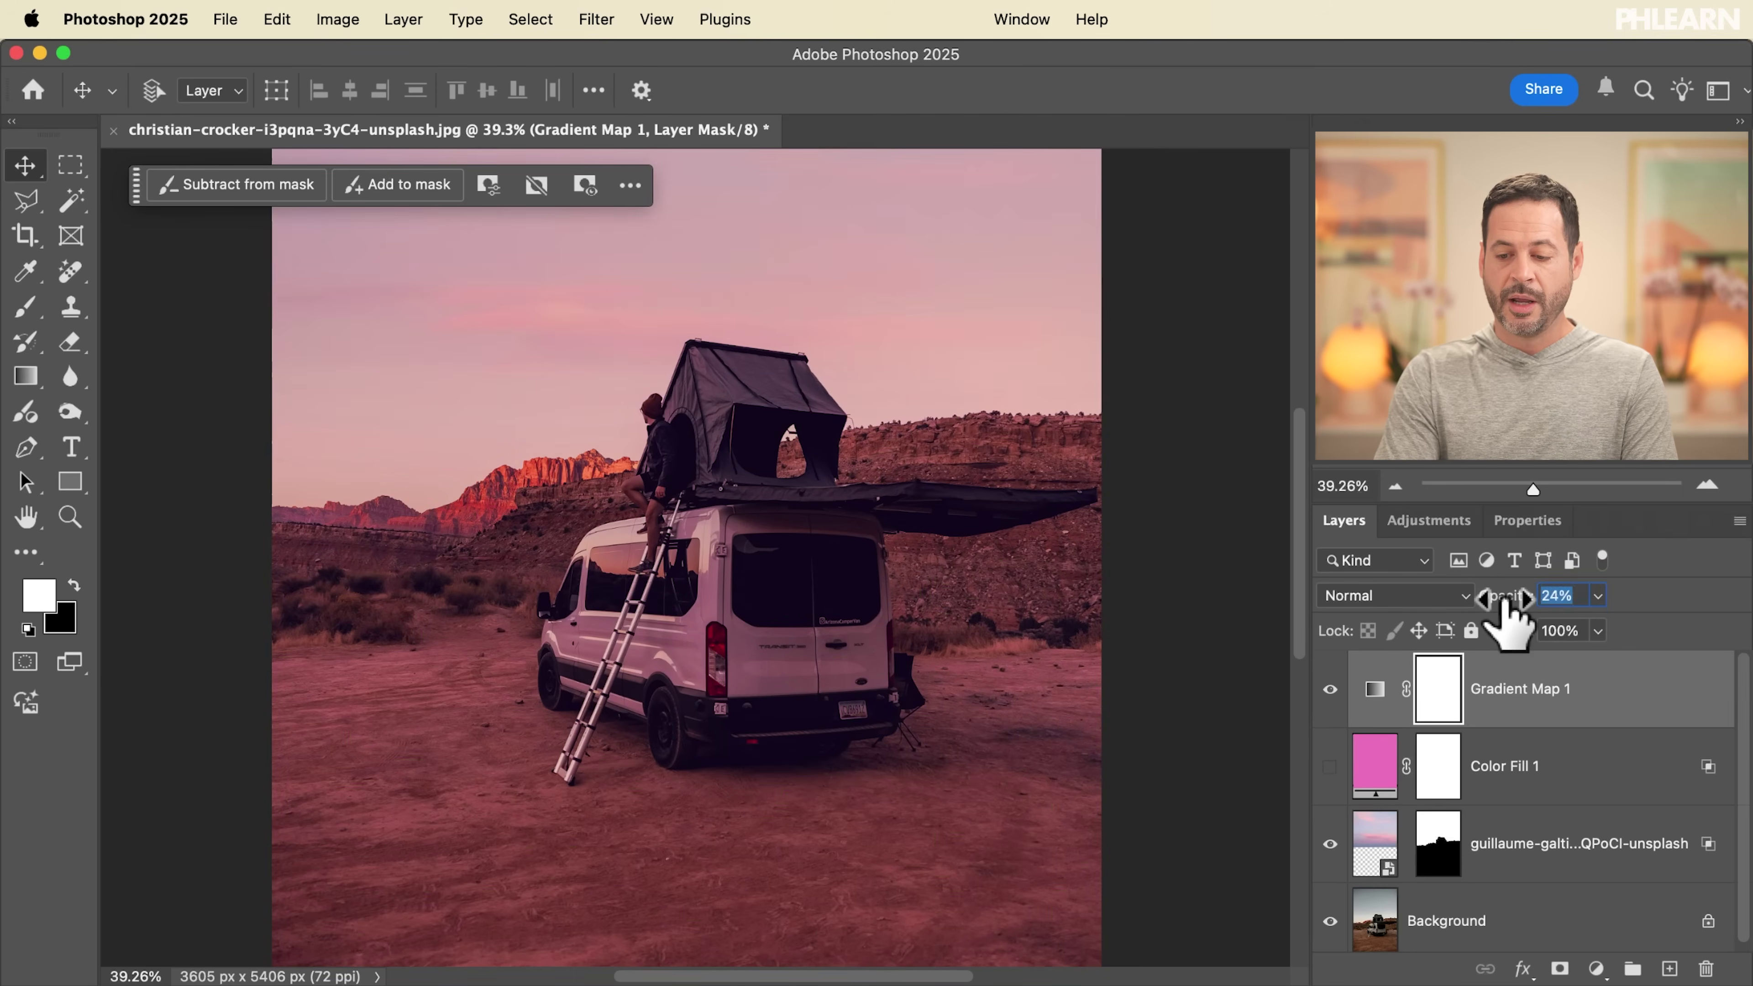
scroll(869, 630, up, 3)
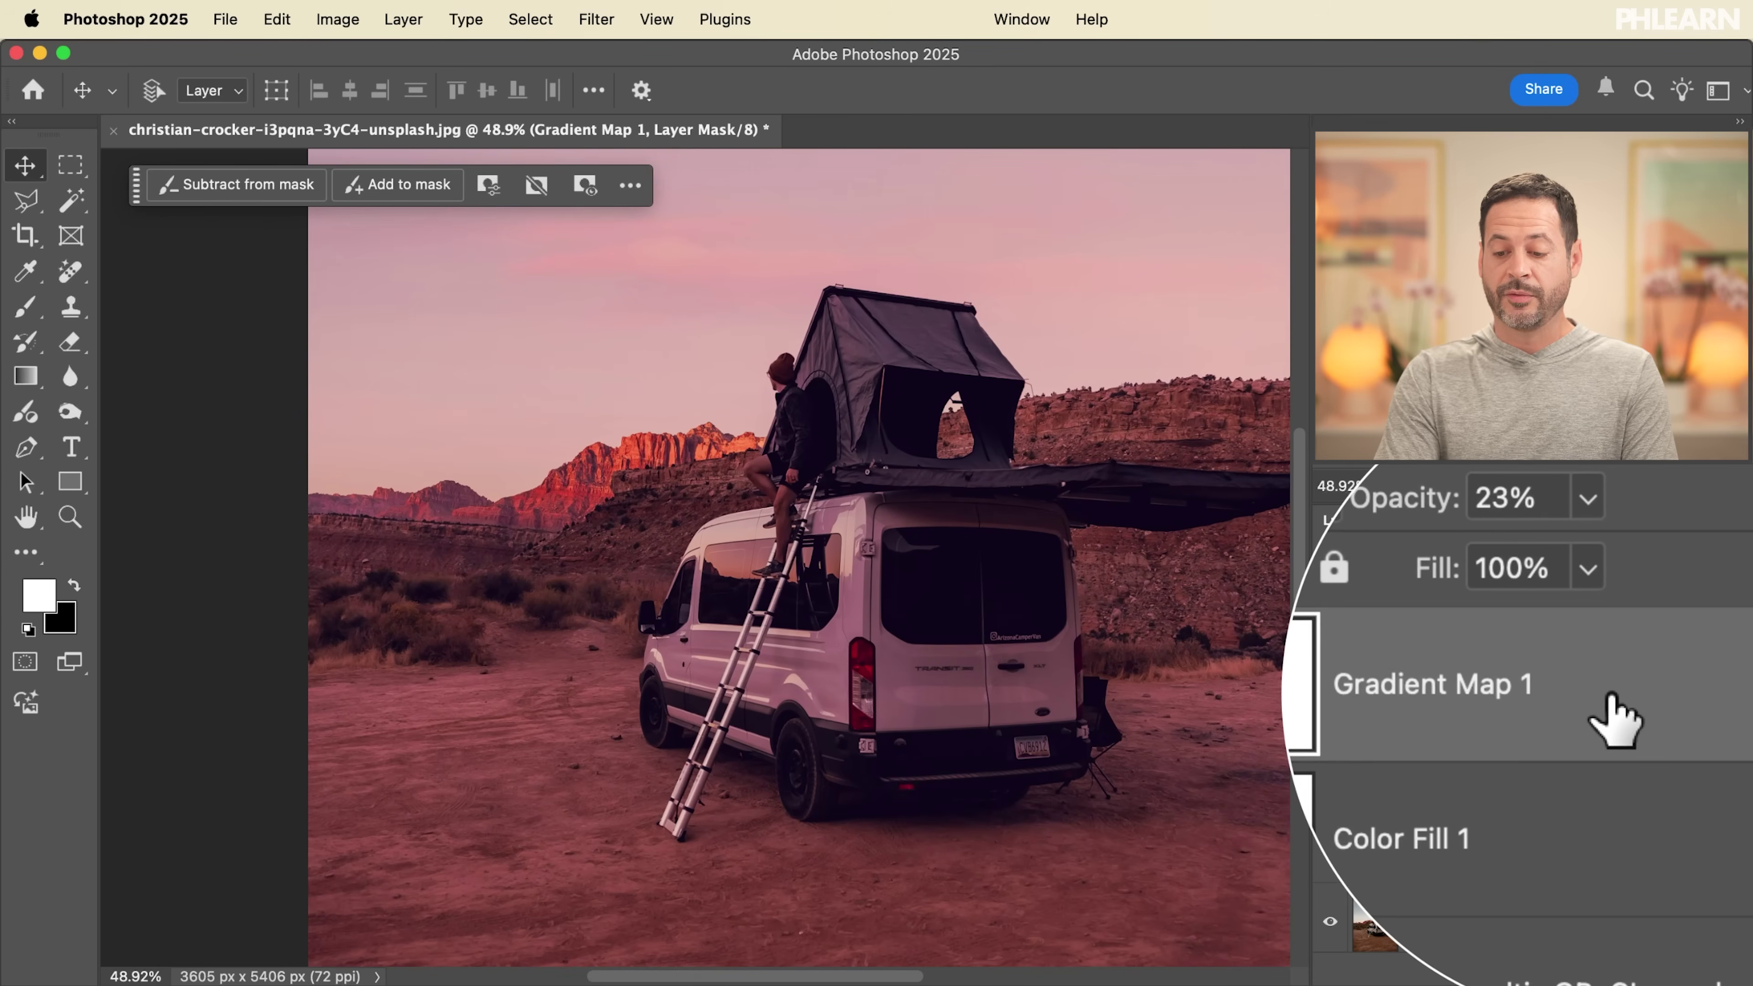
Step: In the gradient map's Blending Options, split the Underlying Layer black slider to 0 / 235, set opacity to 28%, and accept
double_click(1615, 698)
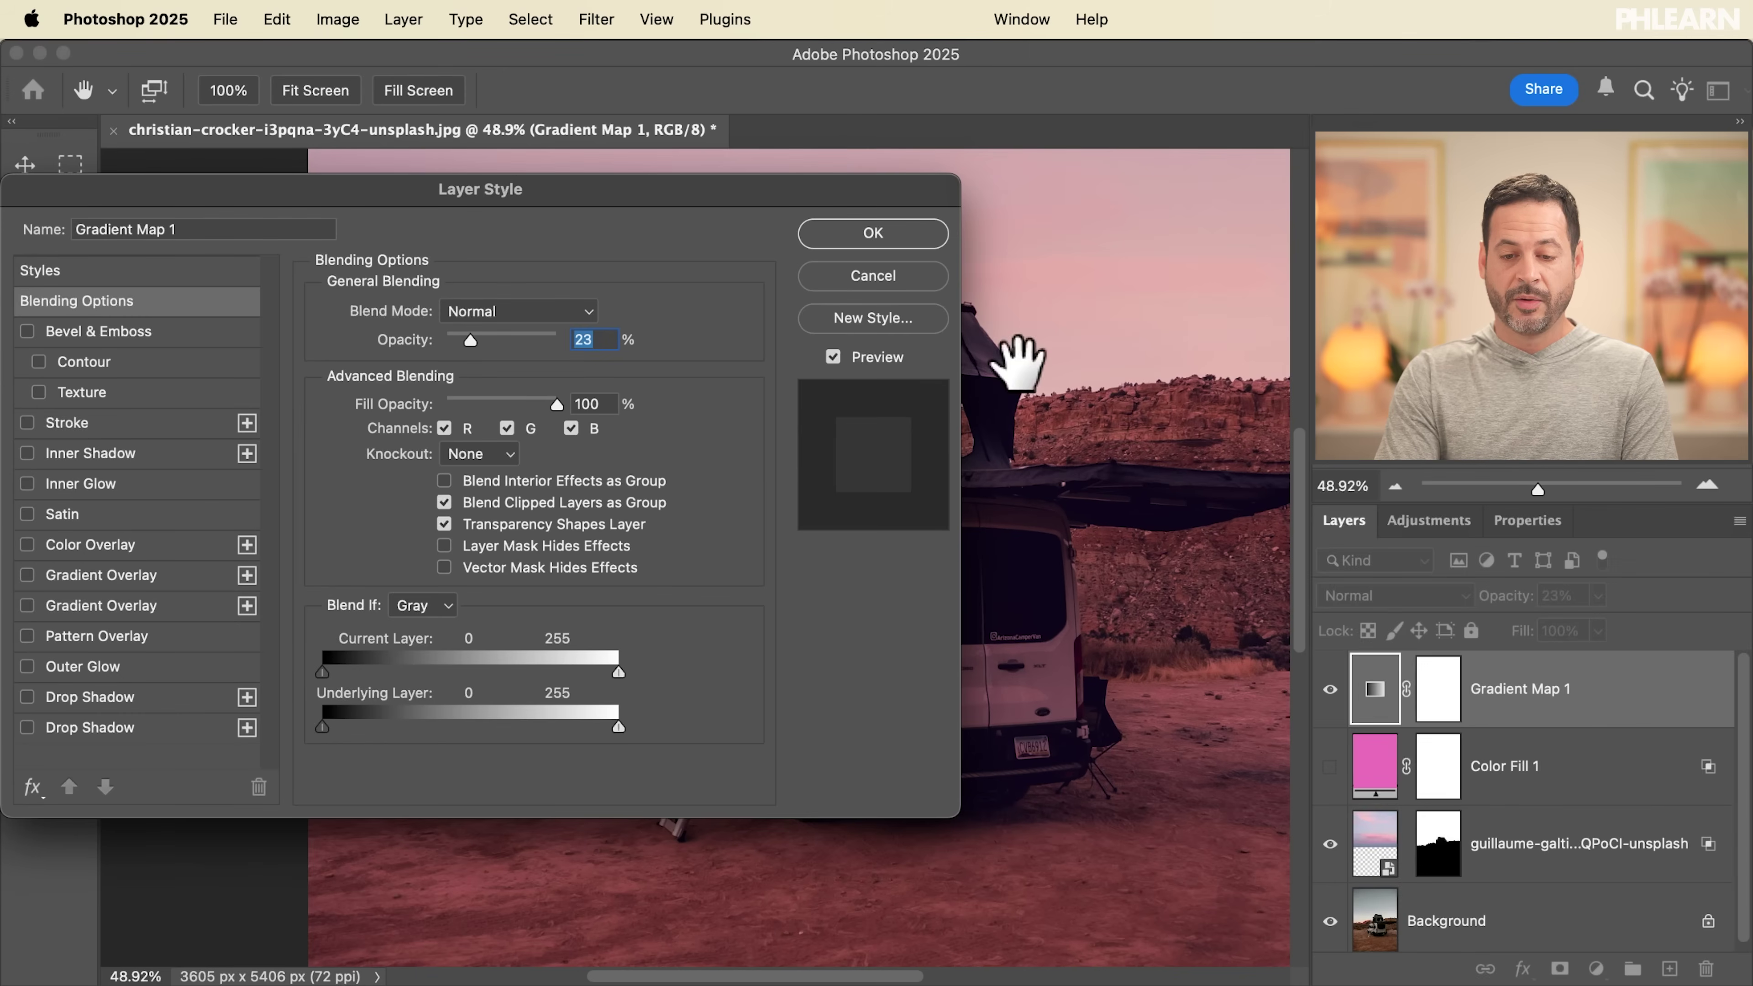
drag(919, 206, 608, 217)
scroll(952, 425, left, 5)
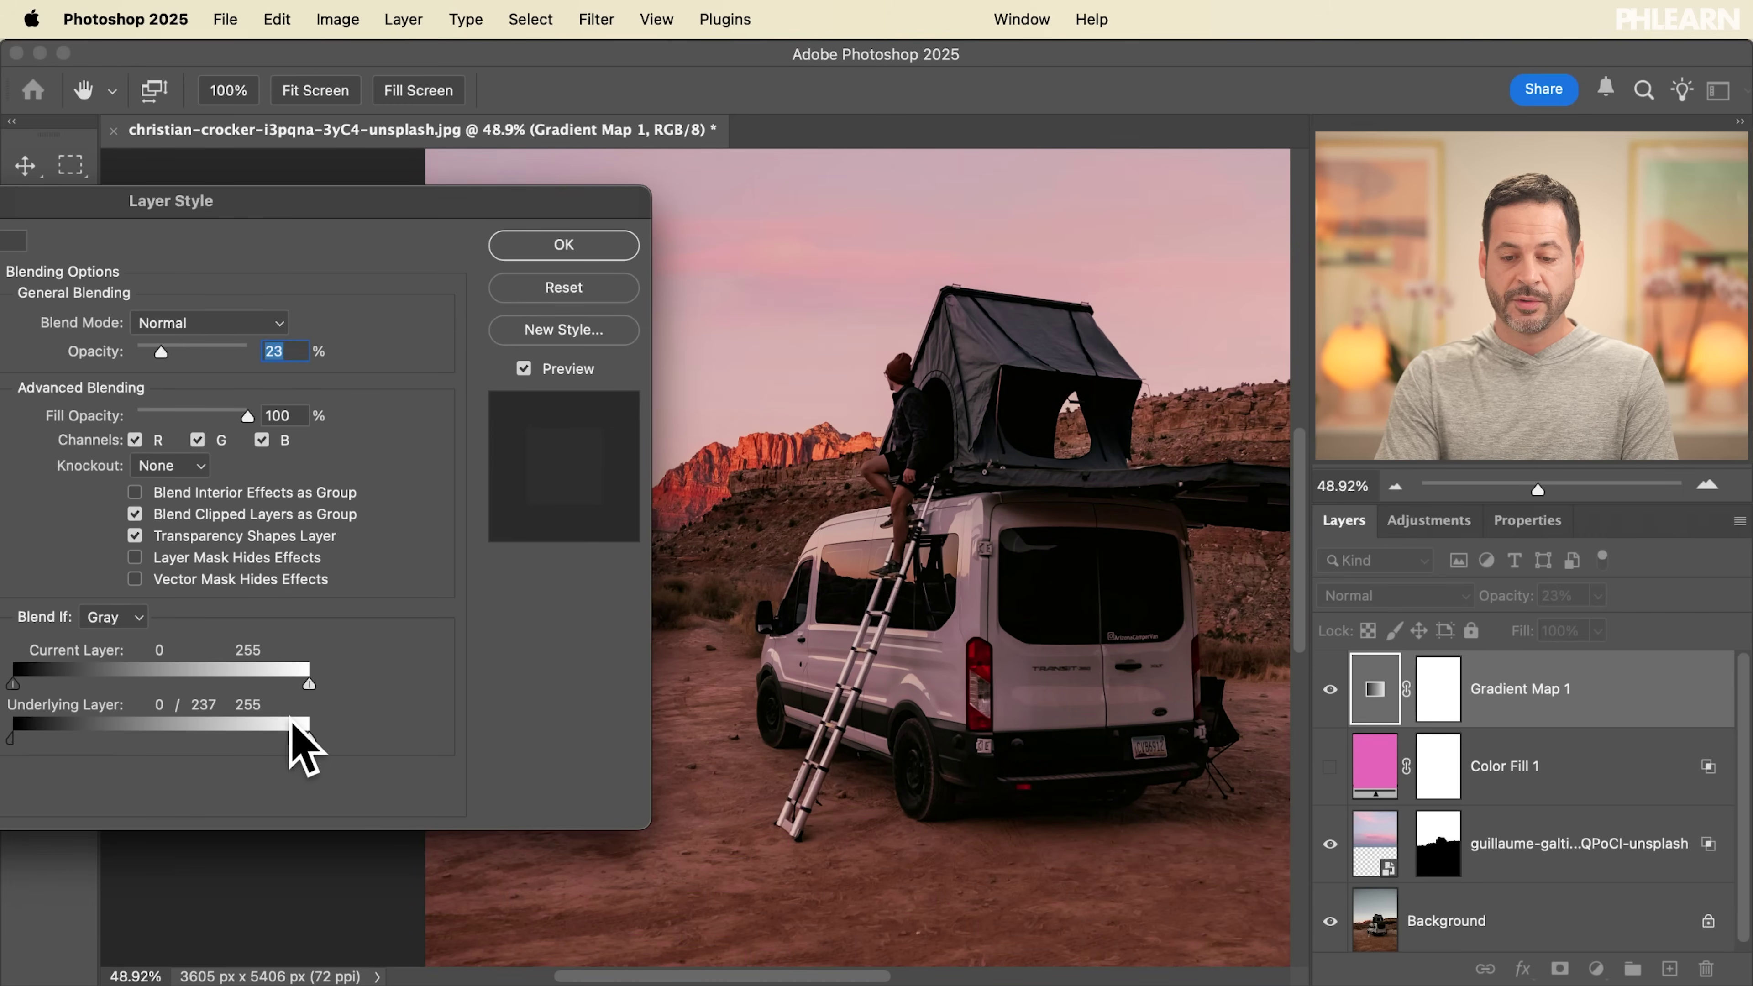
mouse_move(169, 349)
mouse_down()
mouse_move(242, 349)
mouse_move(163, 350)
mouse_up()
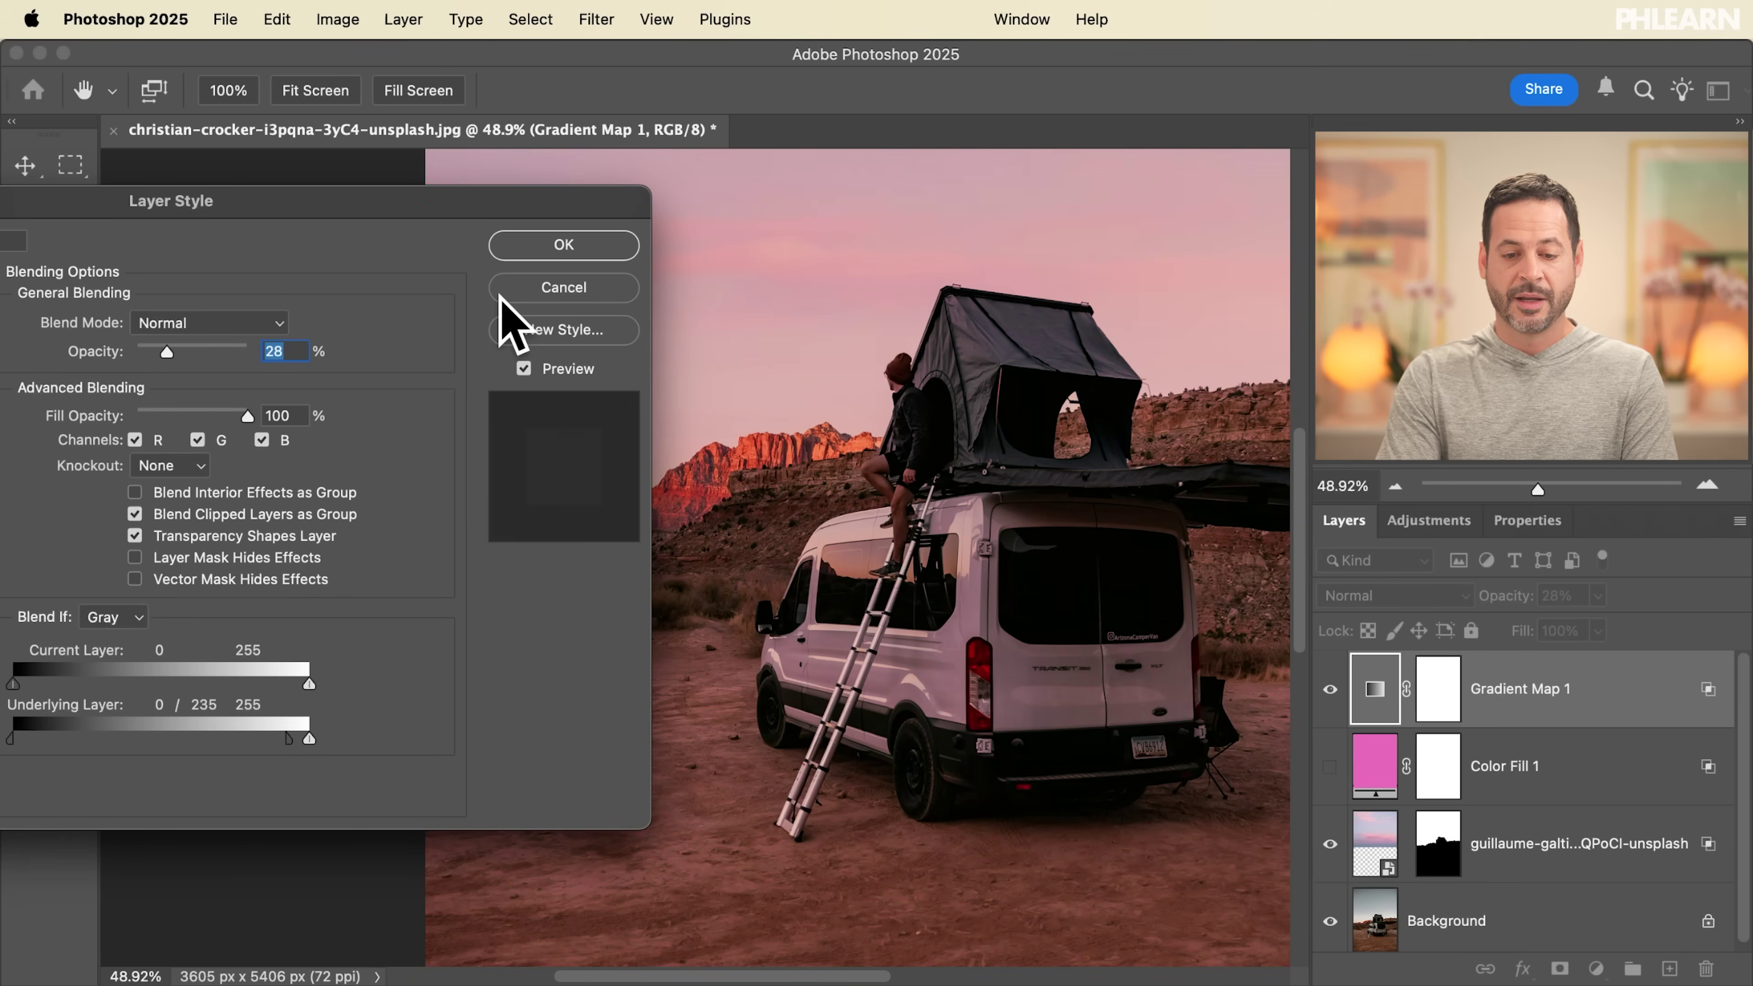
click(583, 247)
Step: Compare the photo with and without the blended gradient map layer
scroll(1010, 595, right, 5)
click(1328, 687)
click(1330, 687)
click(1330, 687)
click(1333, 687)
click(1330, 688)
click(1330, 688)
click(1331, 688)
click(1331, 688)
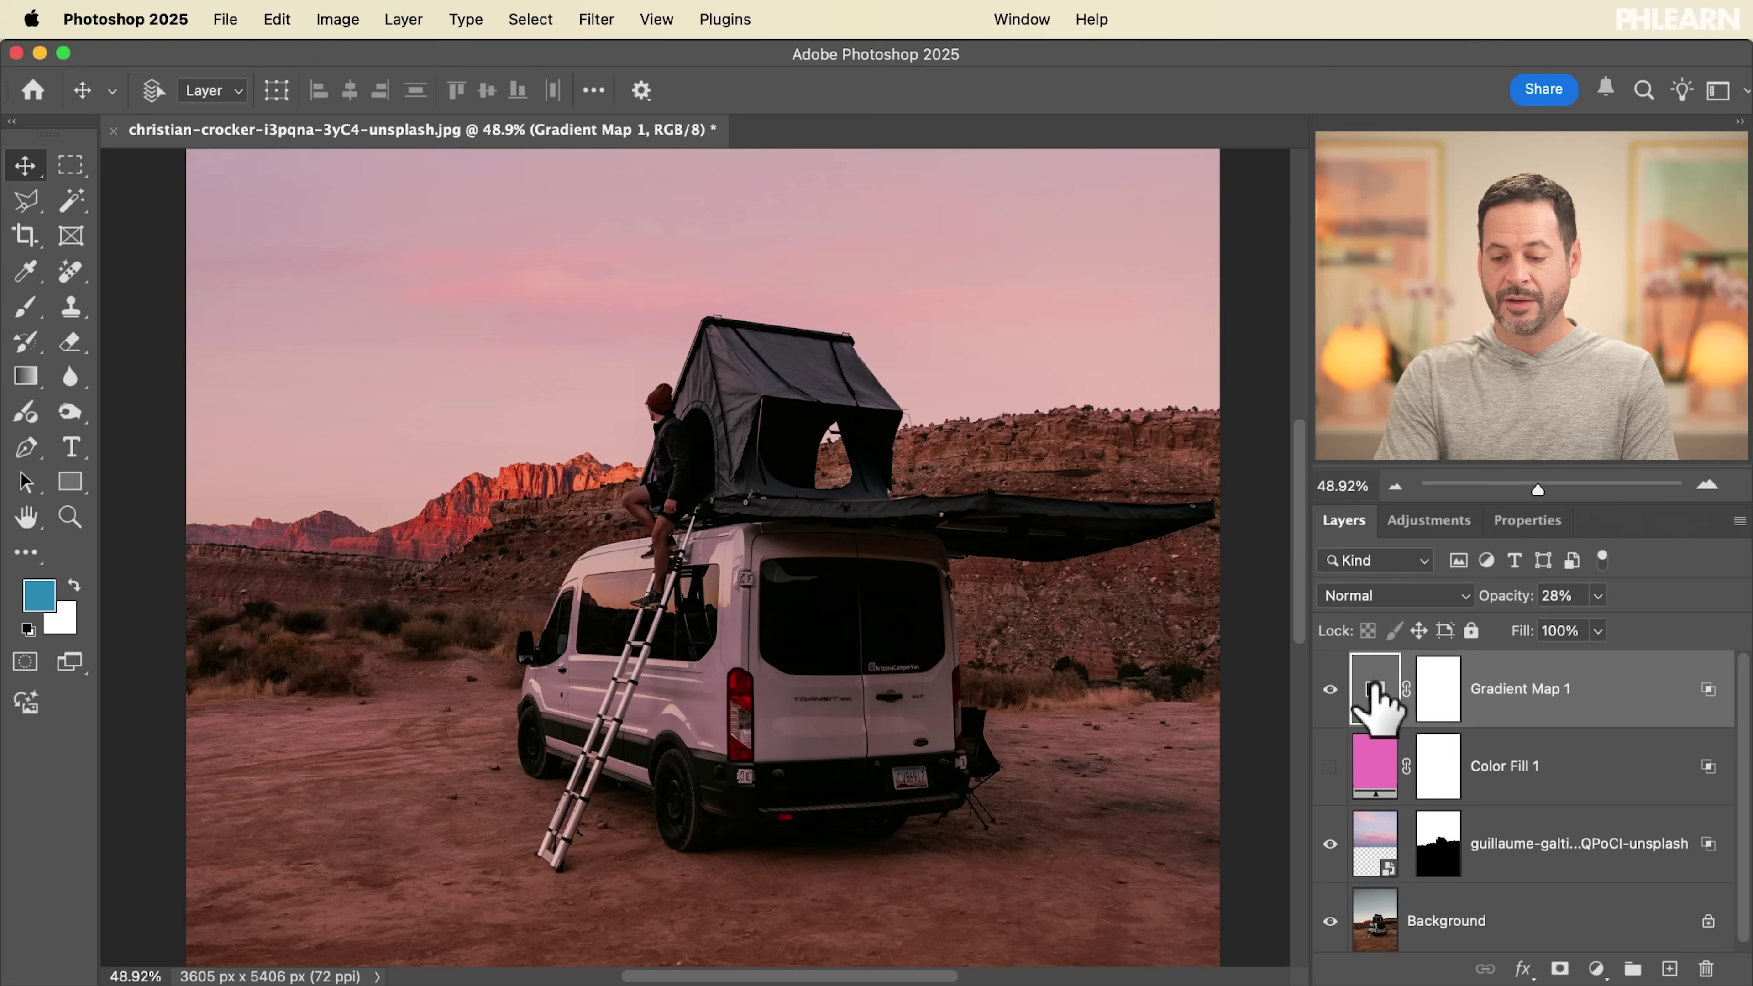
Step: Try the Oranges gradient presets on the gradient map and settle on the yellow-to-red one in the second row
double_click(1375, 688)
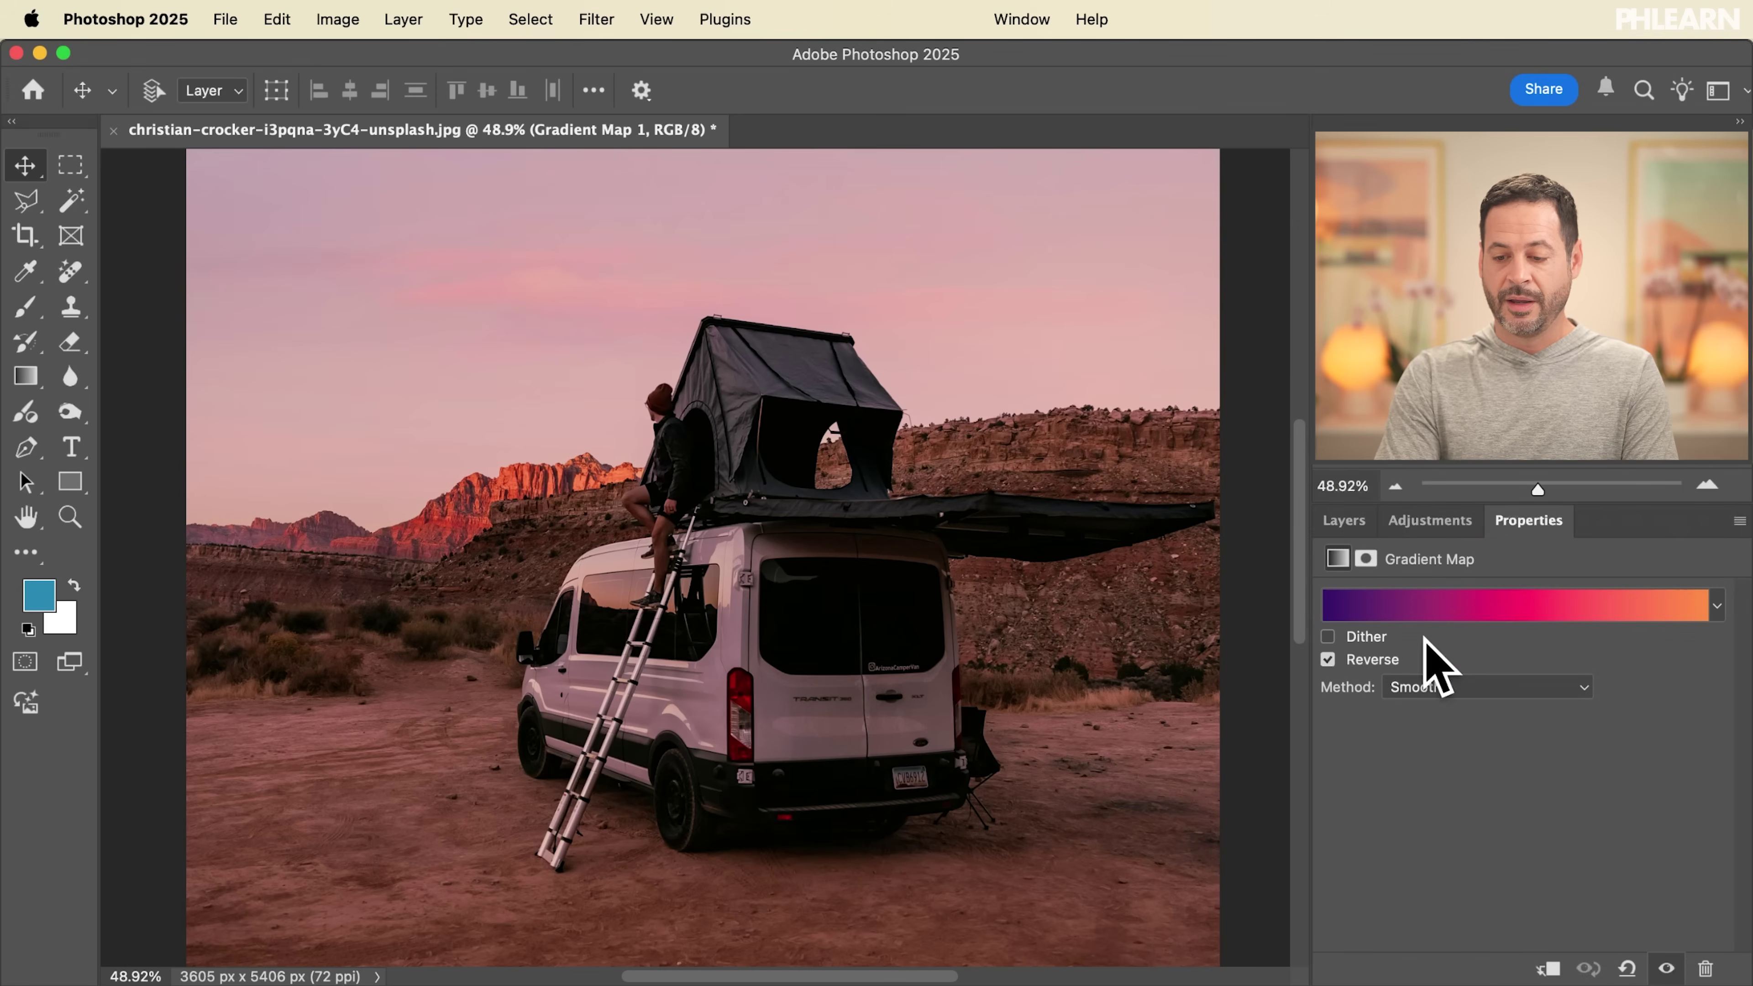
click(1714, 617)
click(1338, 798)
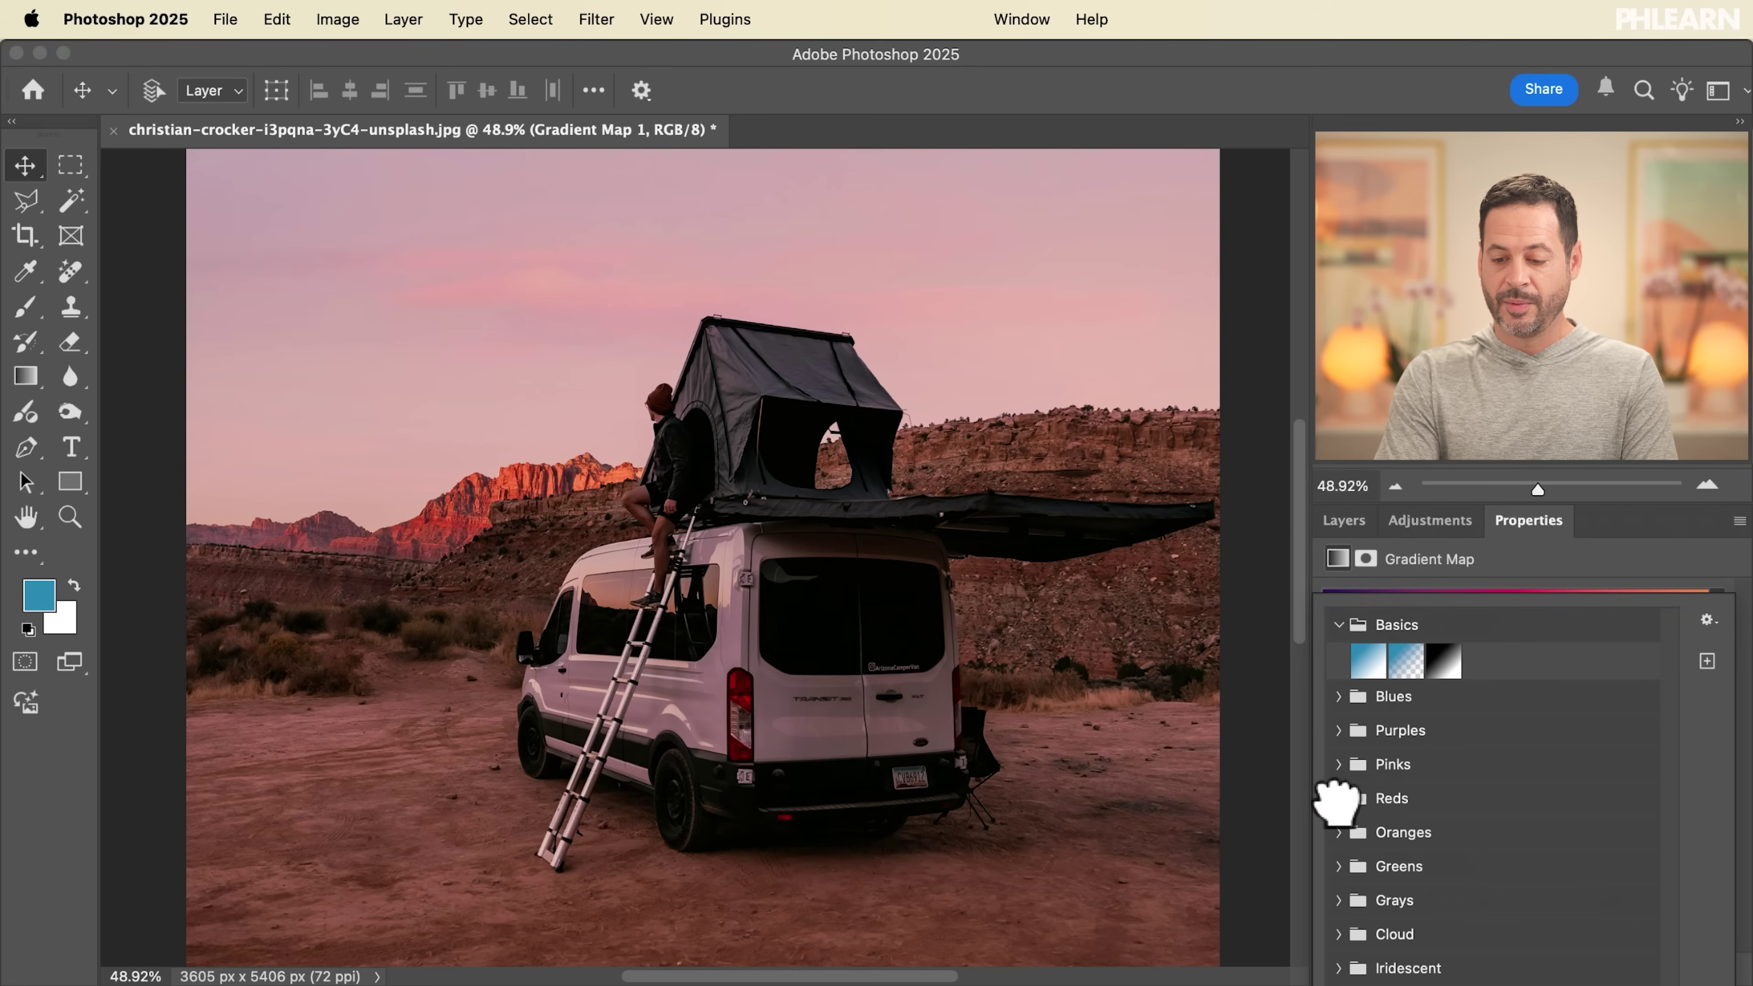
click(1339, 832)
click(1367, 863)
click(1421, 871)
click(1446, 860)
click(1488, 864)
click(1527, 878)
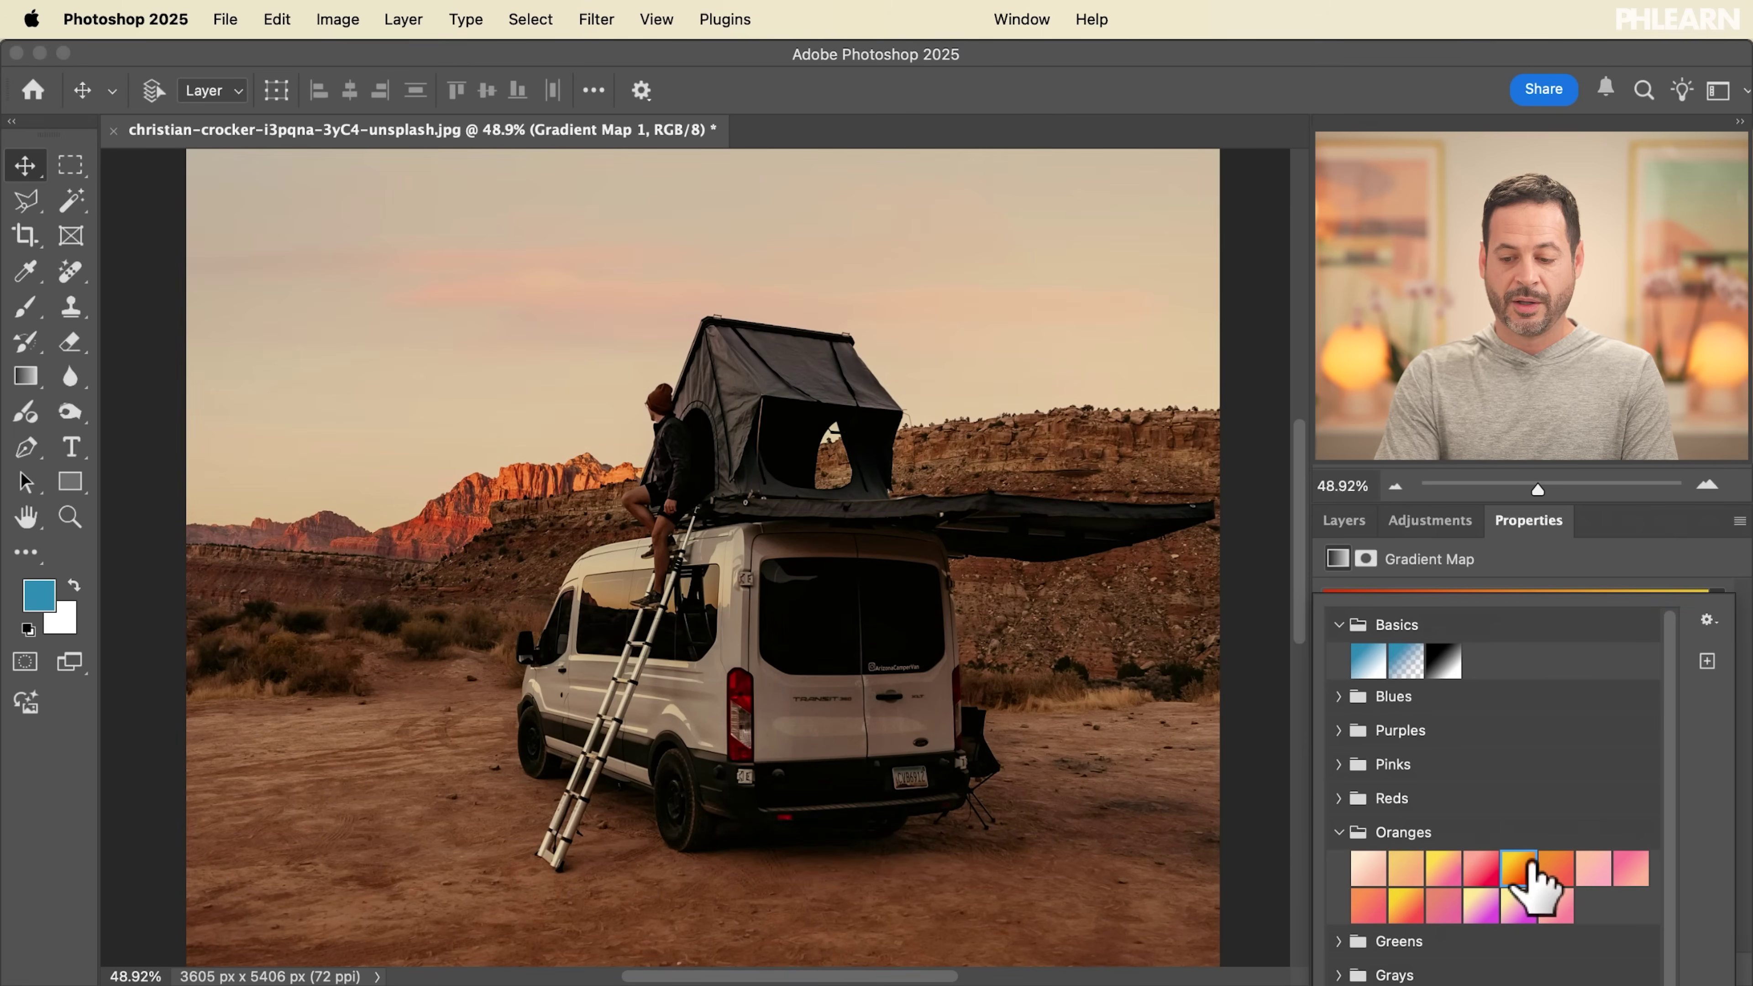
click(1552, 872)
click(1591, 867)
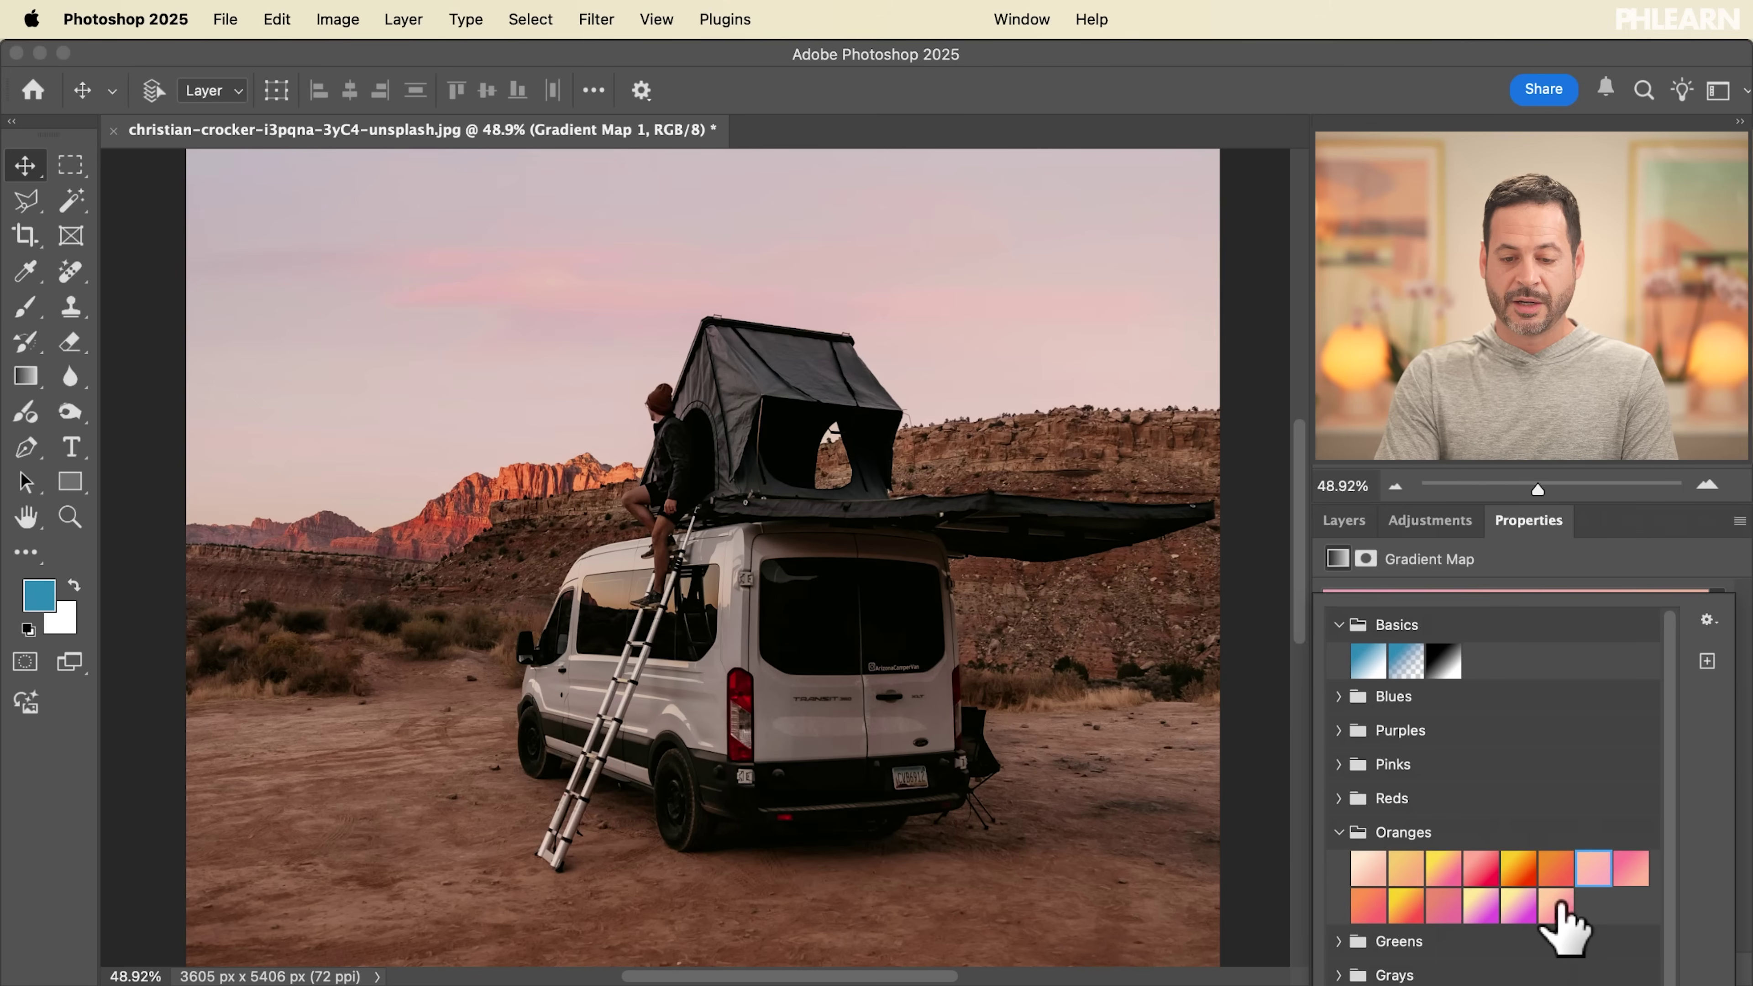
click(1522, 903)
click(1484, 906)
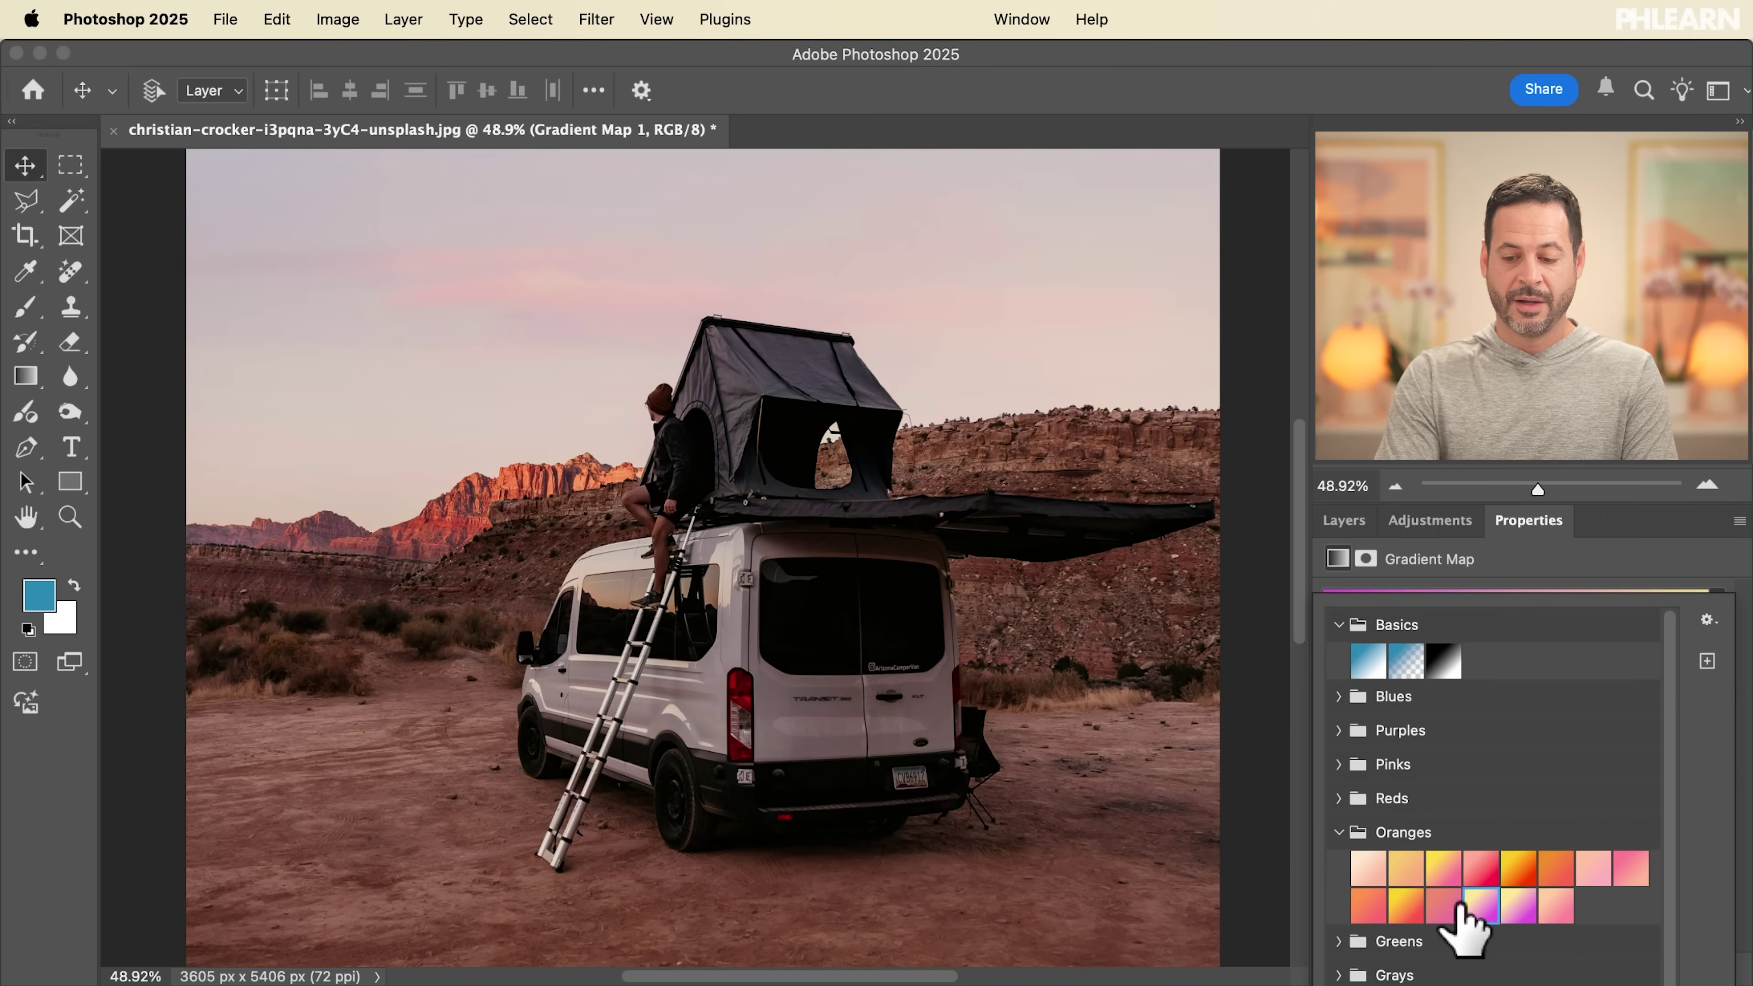
click(1441, 906)
click(1405, 906)
click(1372, 908)
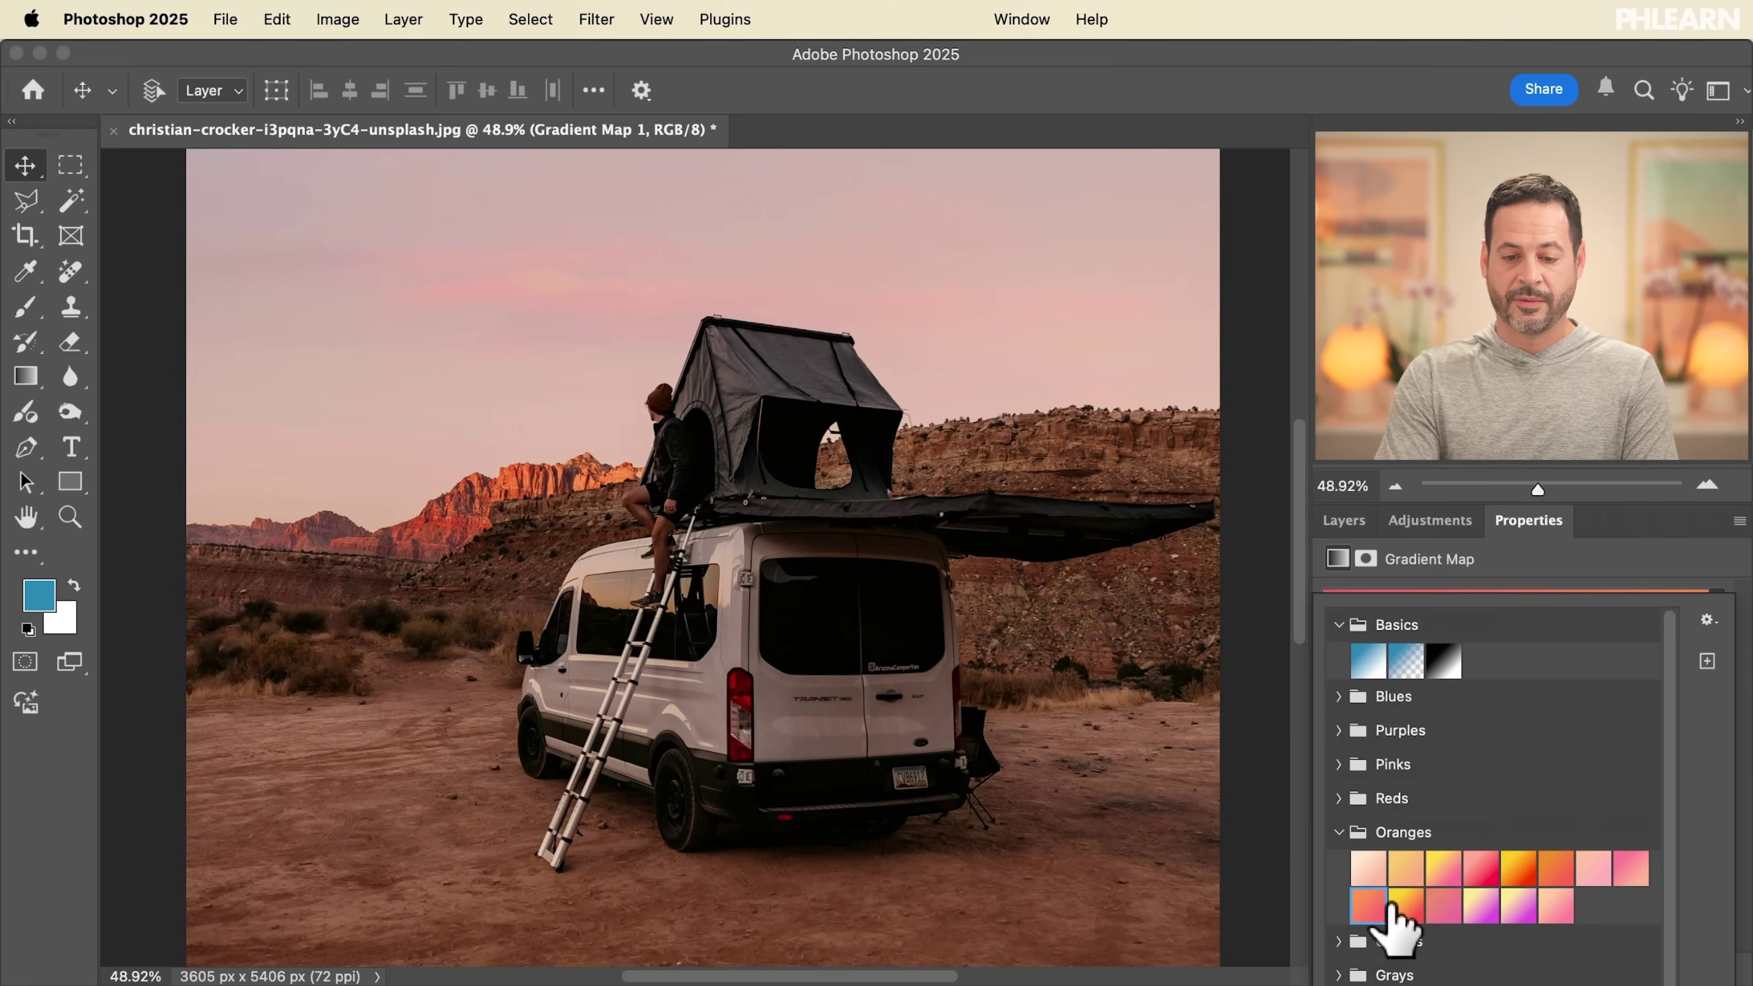
click(1442, 872)
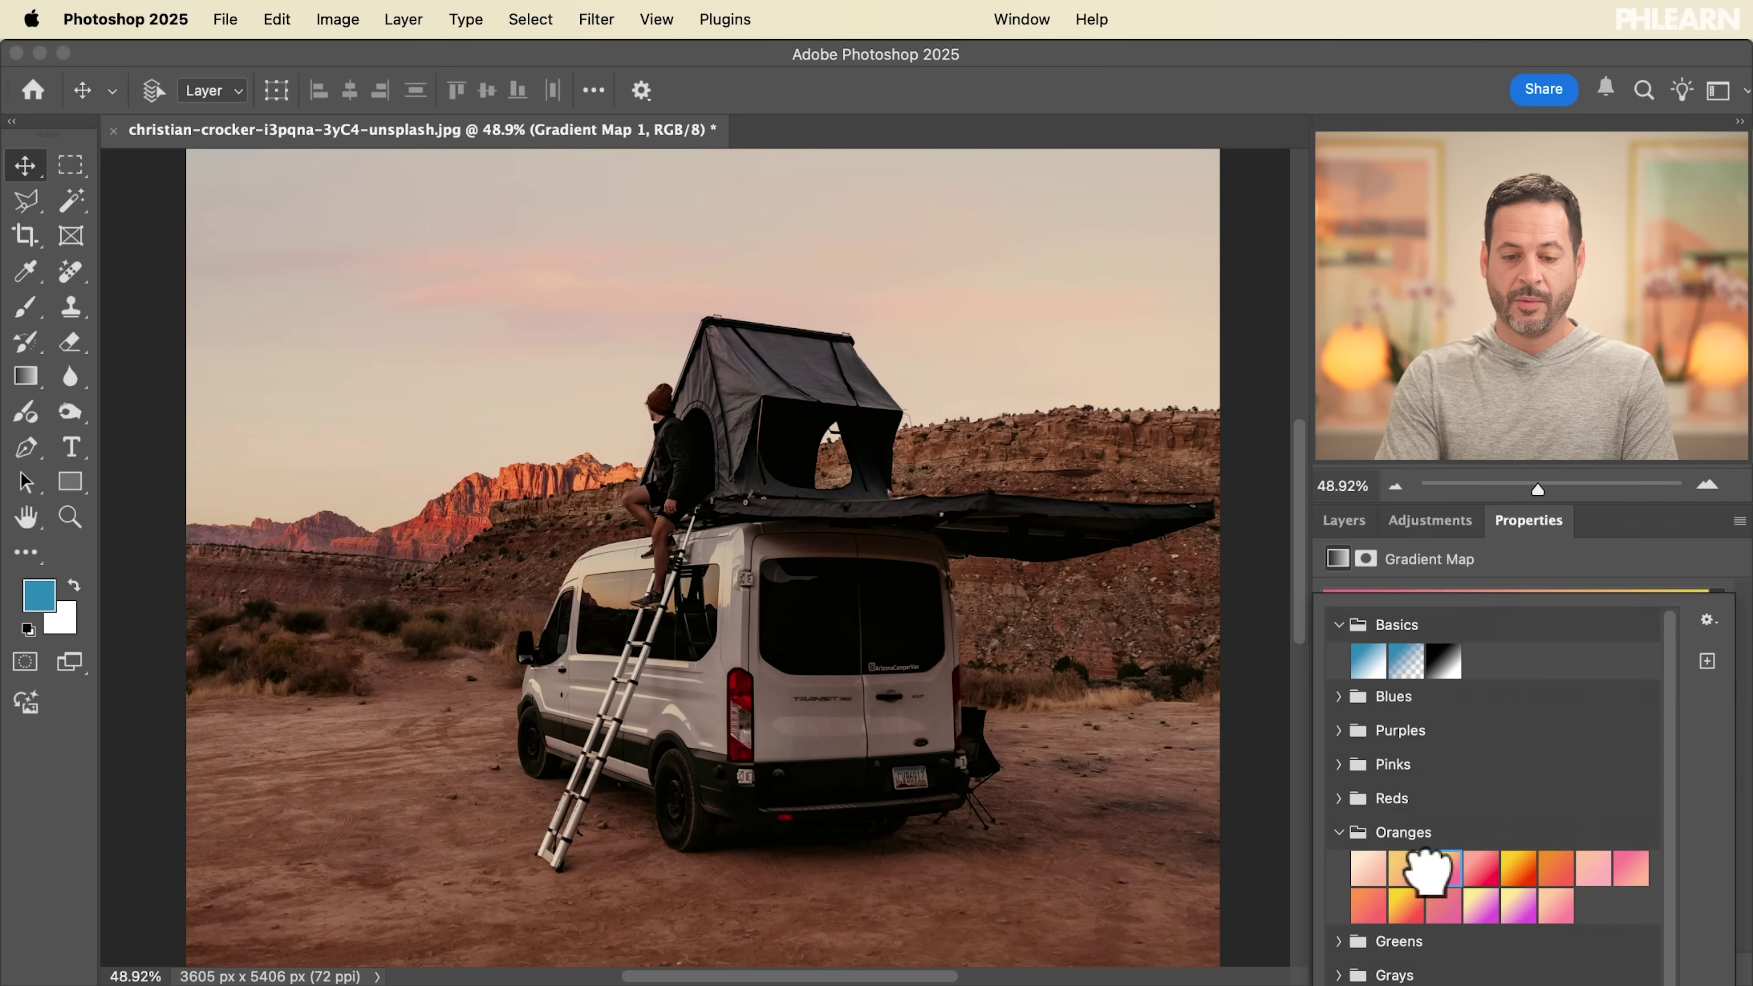
click(1522, 872)
click(1593, 871)
click(1407, 906)
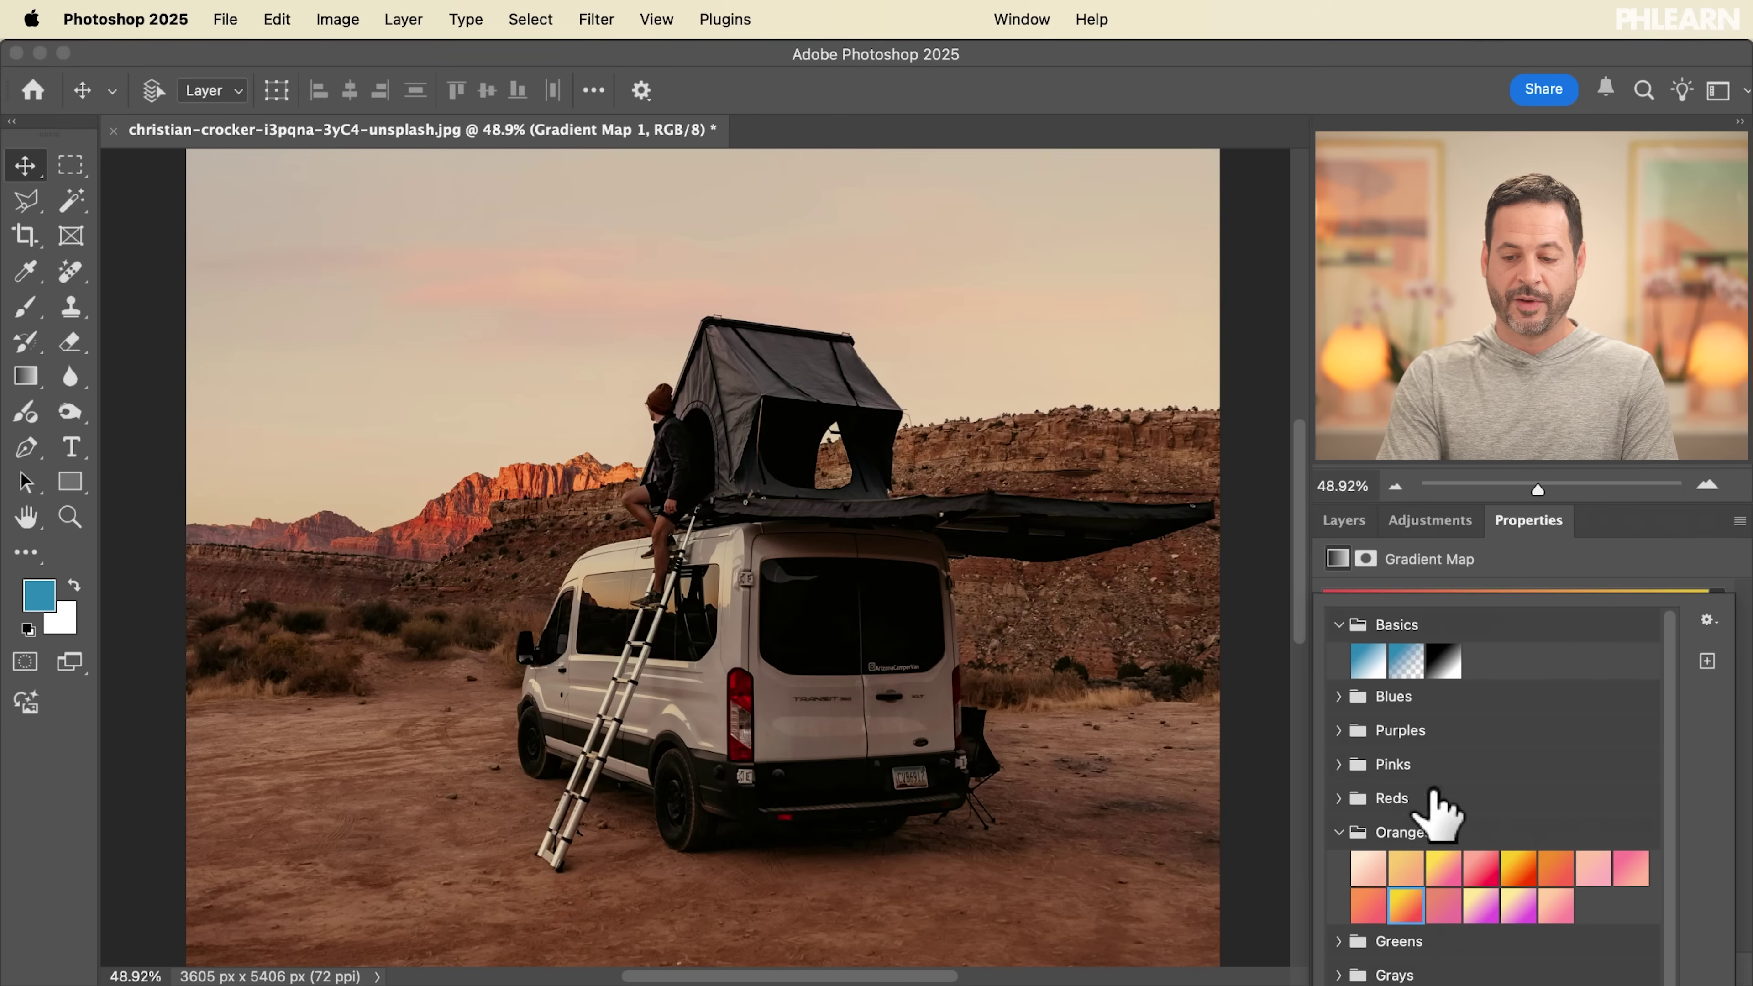
click(1602, 515)
click(1351, 526)
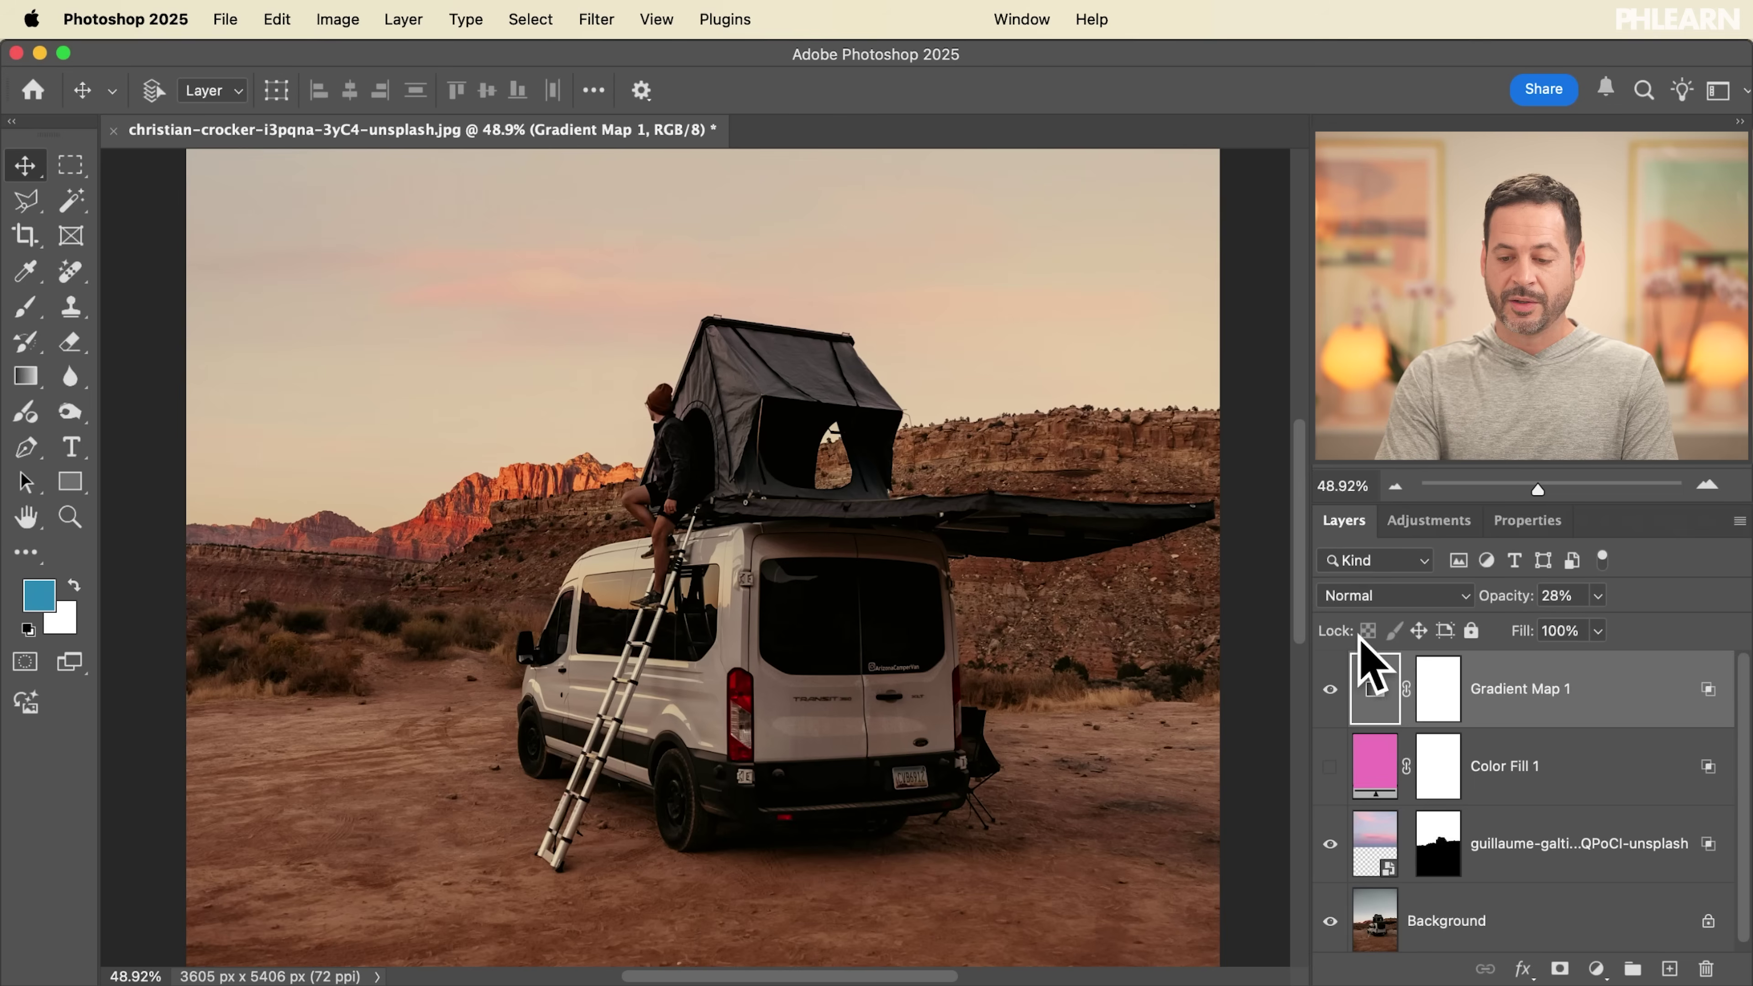
Step: Lower the gradient map layer's opacity to 17% and check the image with and without it
click(1329, 689)
drag(1505, 598, 1496, 603)
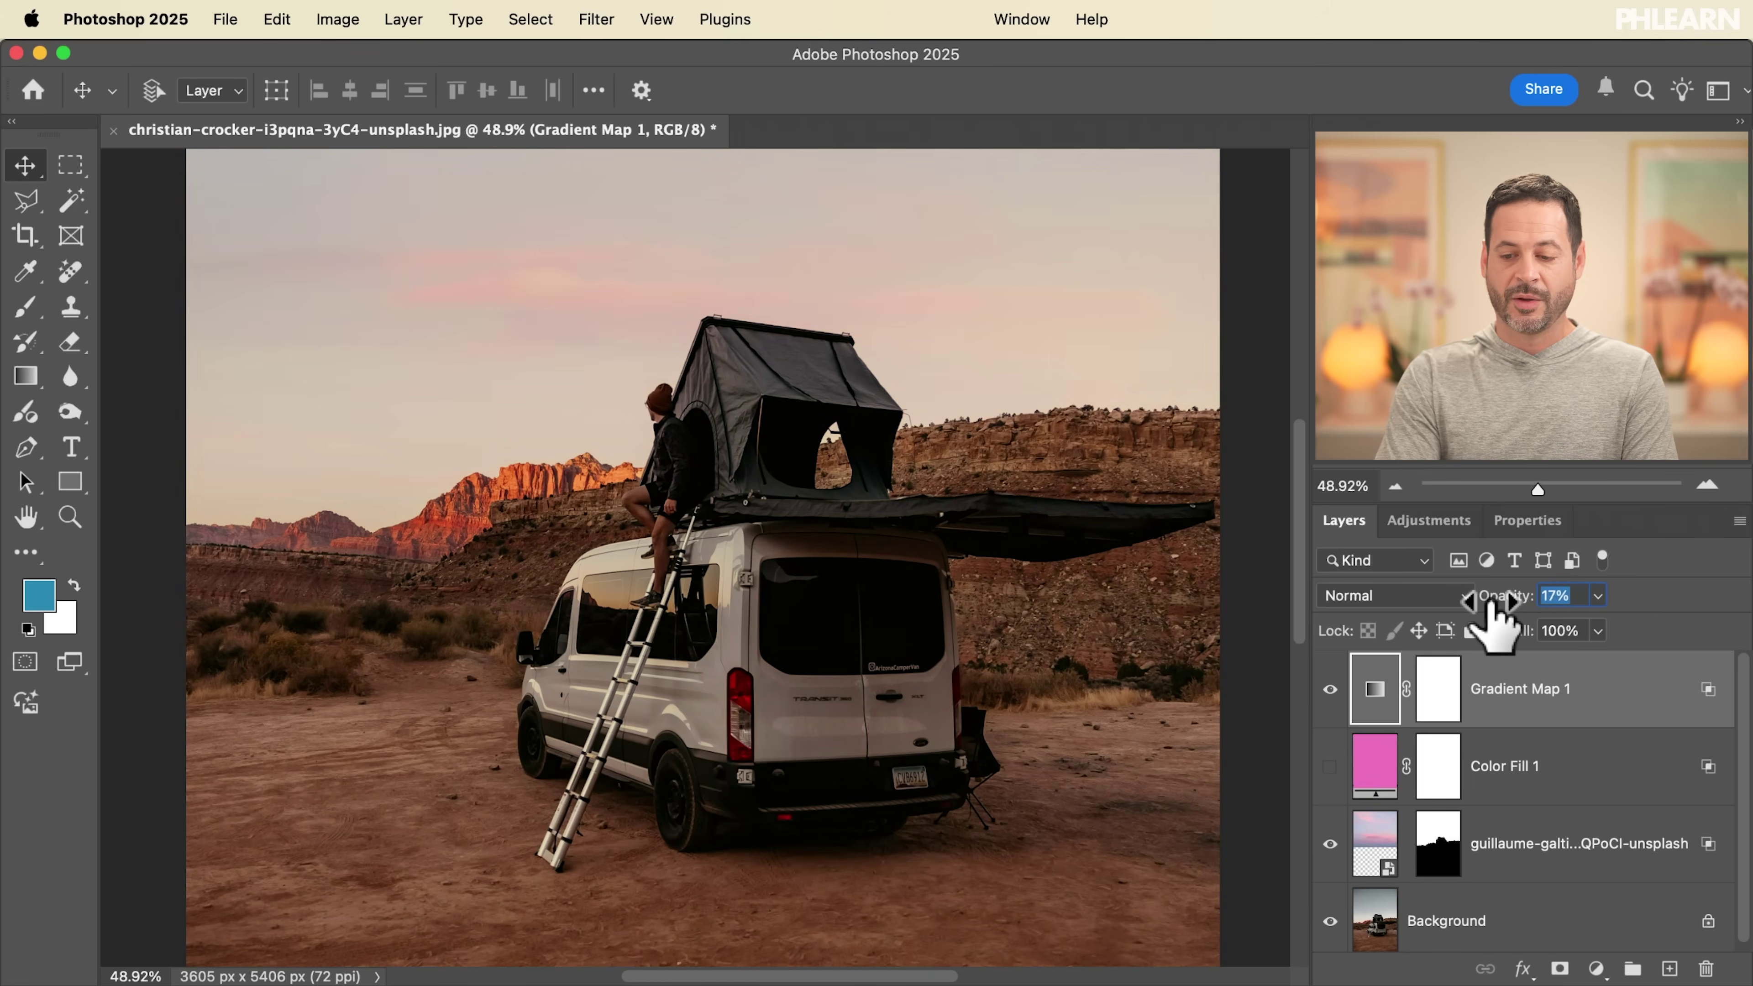
click(1331, 689)
Step: Group the gradient map, color fill and sky layers together above the Background
scroll(1115, 568, up, 5)
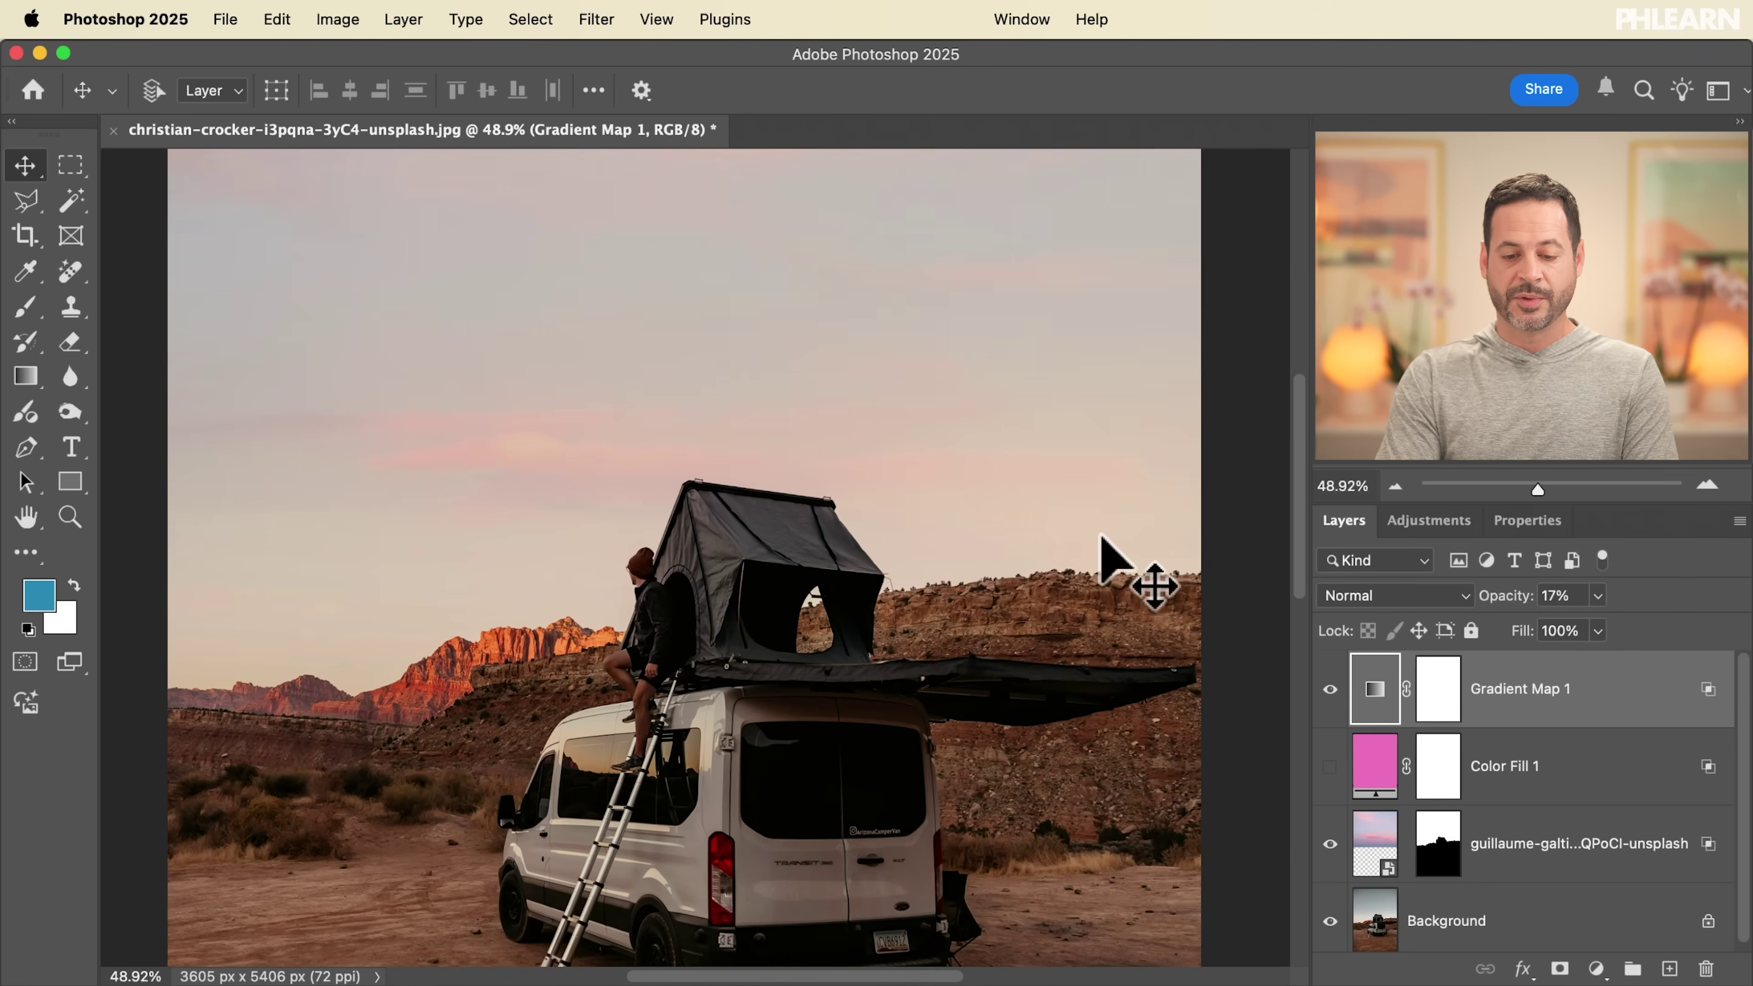
scroll(1104, 546, down, 3)
scroll(1104, 545, up, 2)
scroll(1104, 545, up, 2)
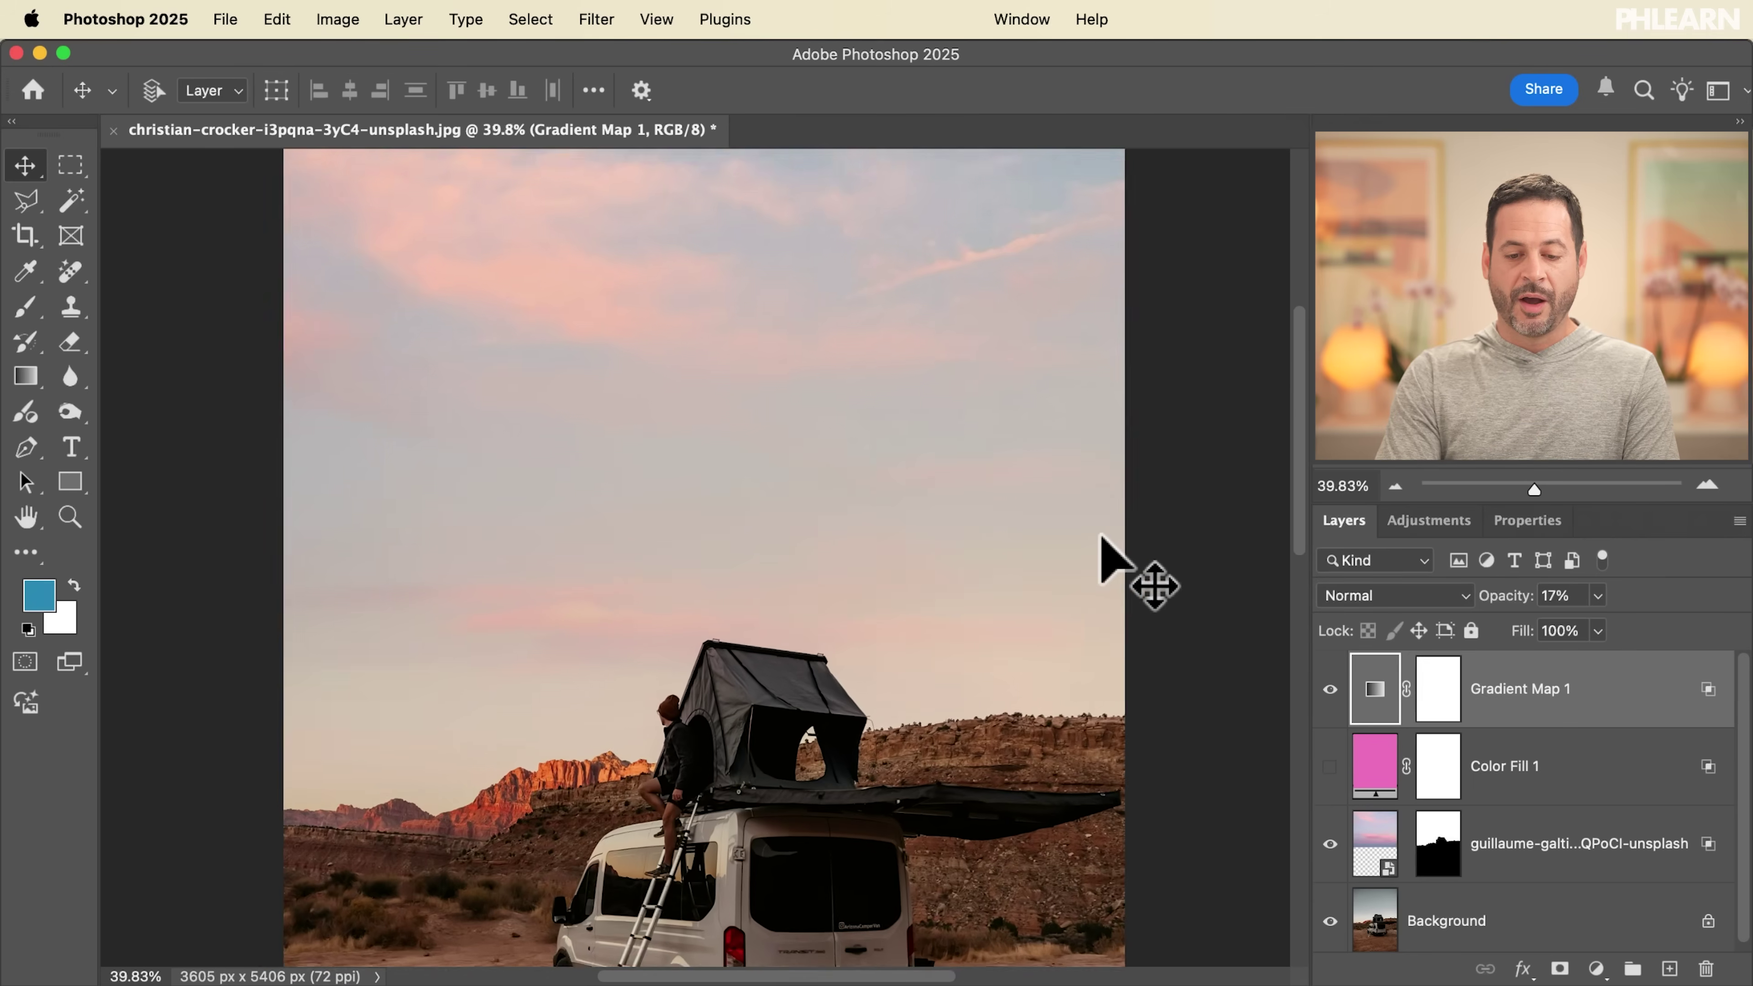
scroll(1103, 539, up, 1)
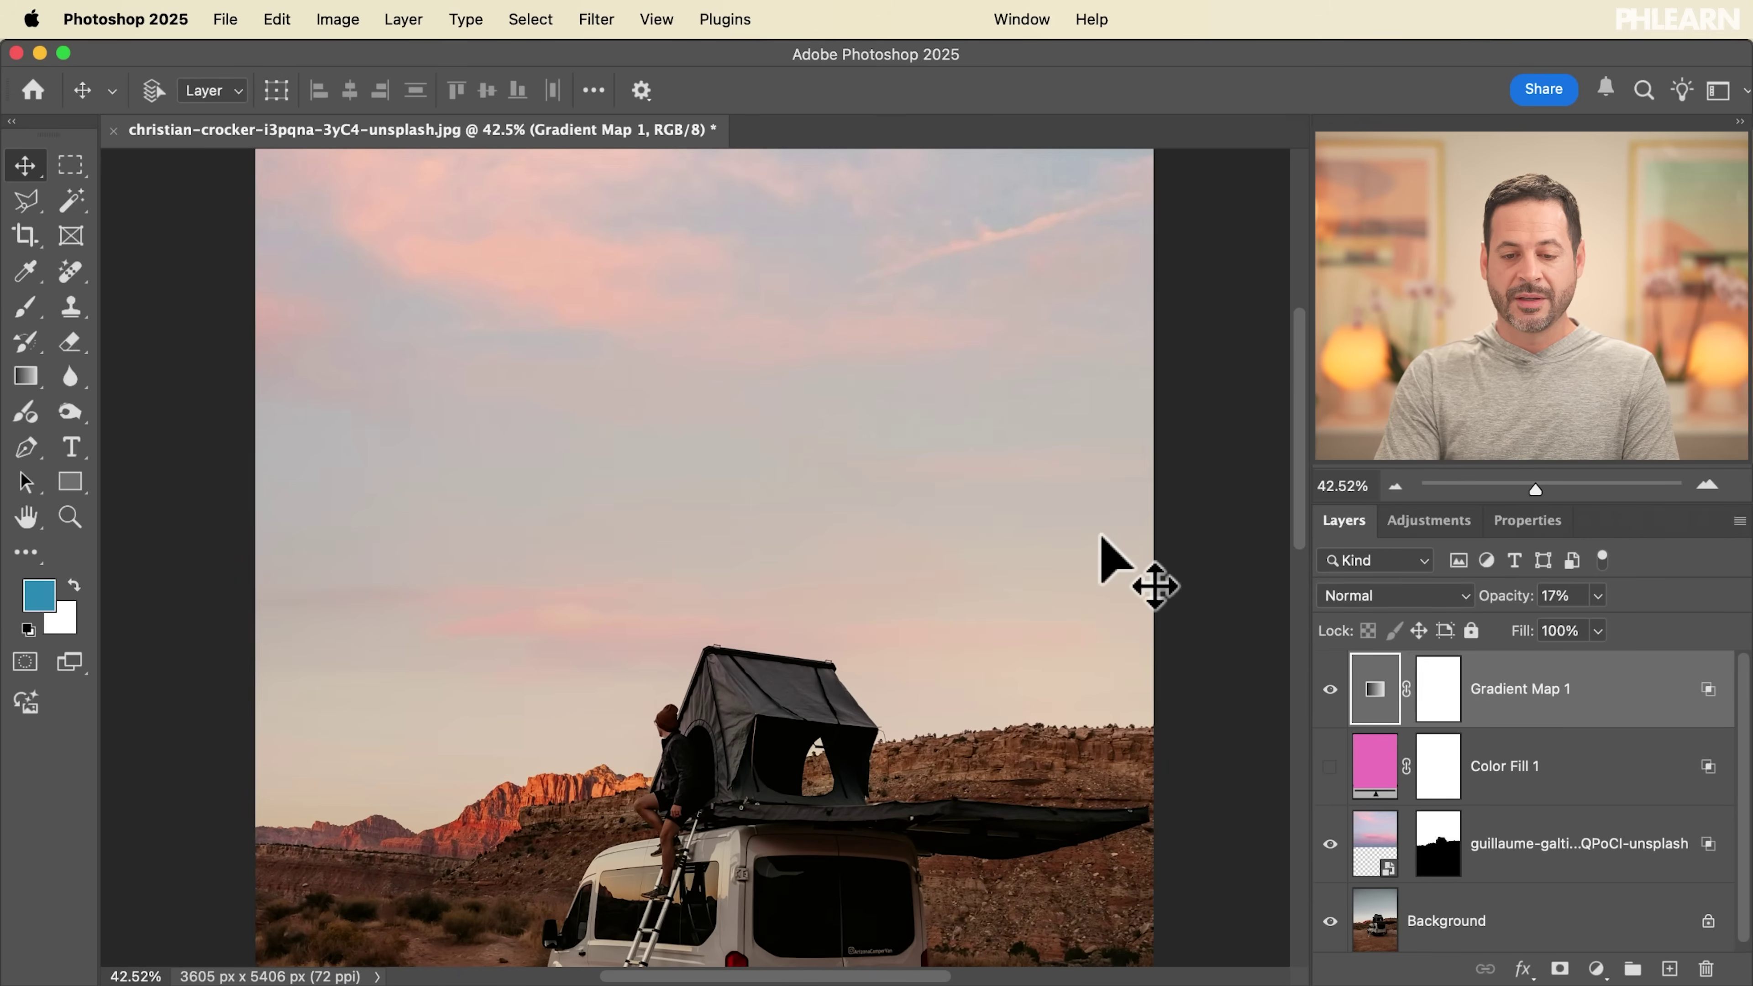
click(1532, 847)
key(super+g)
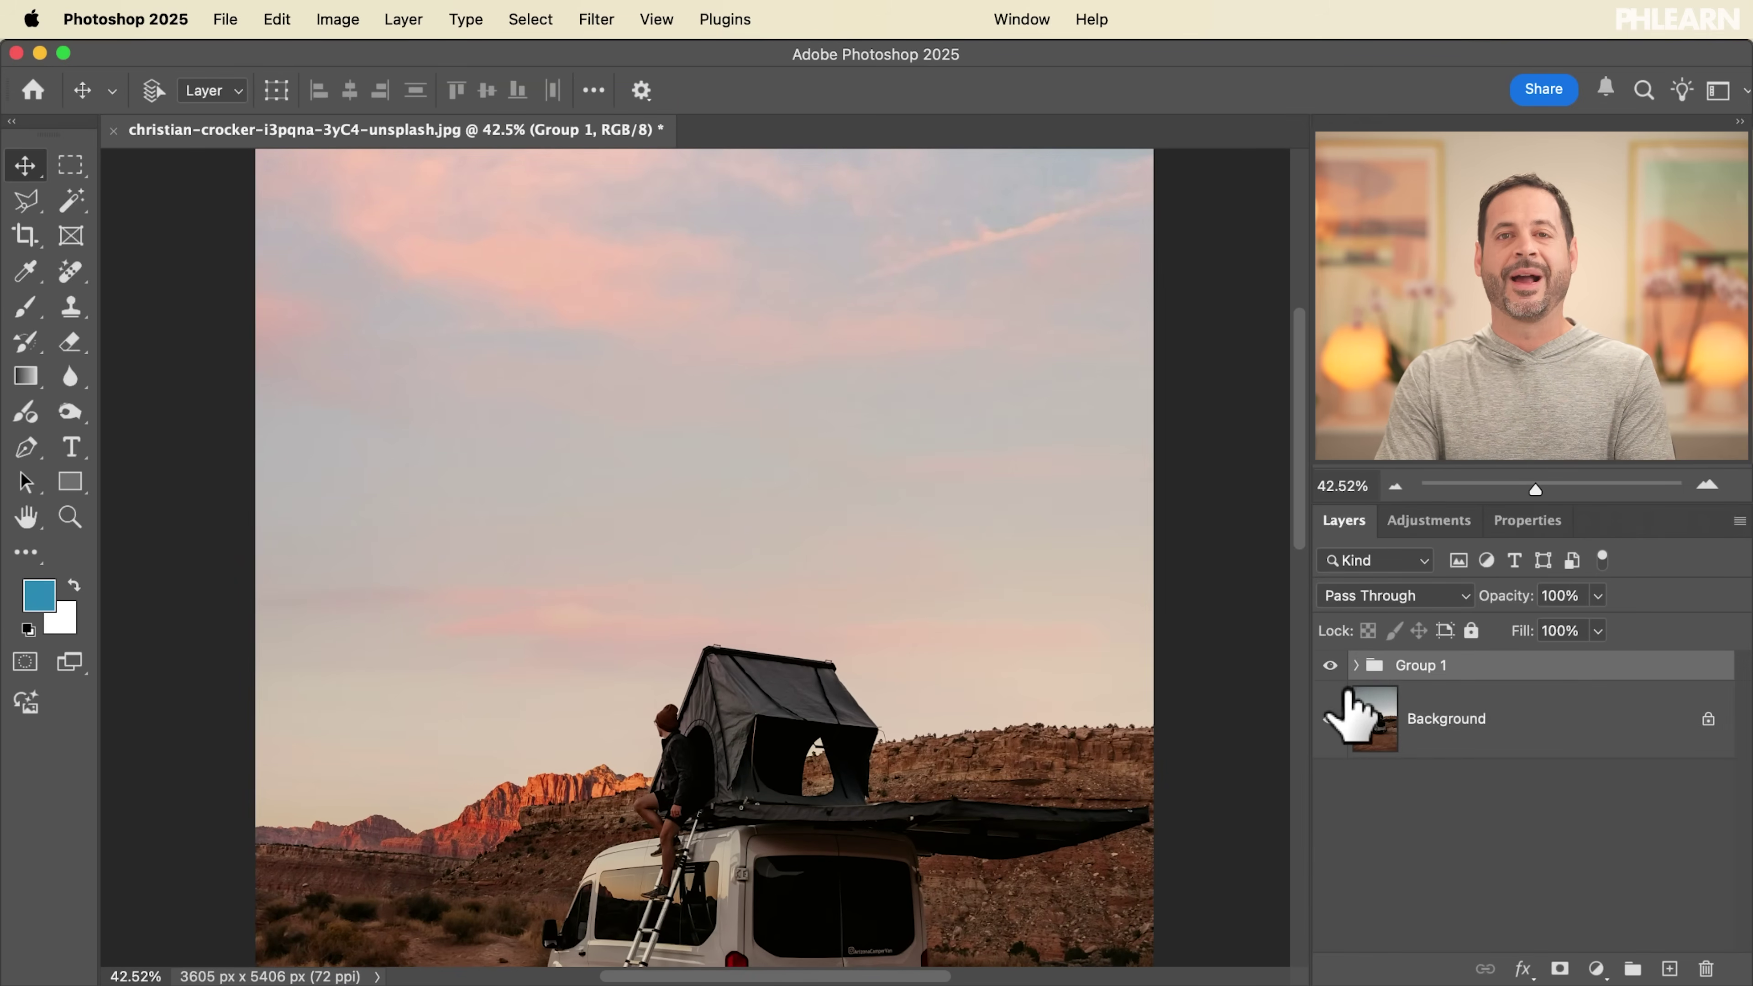
Step: Toggle the layer group's visibility to compare the finished edit with the original photo
click(1329, 665)
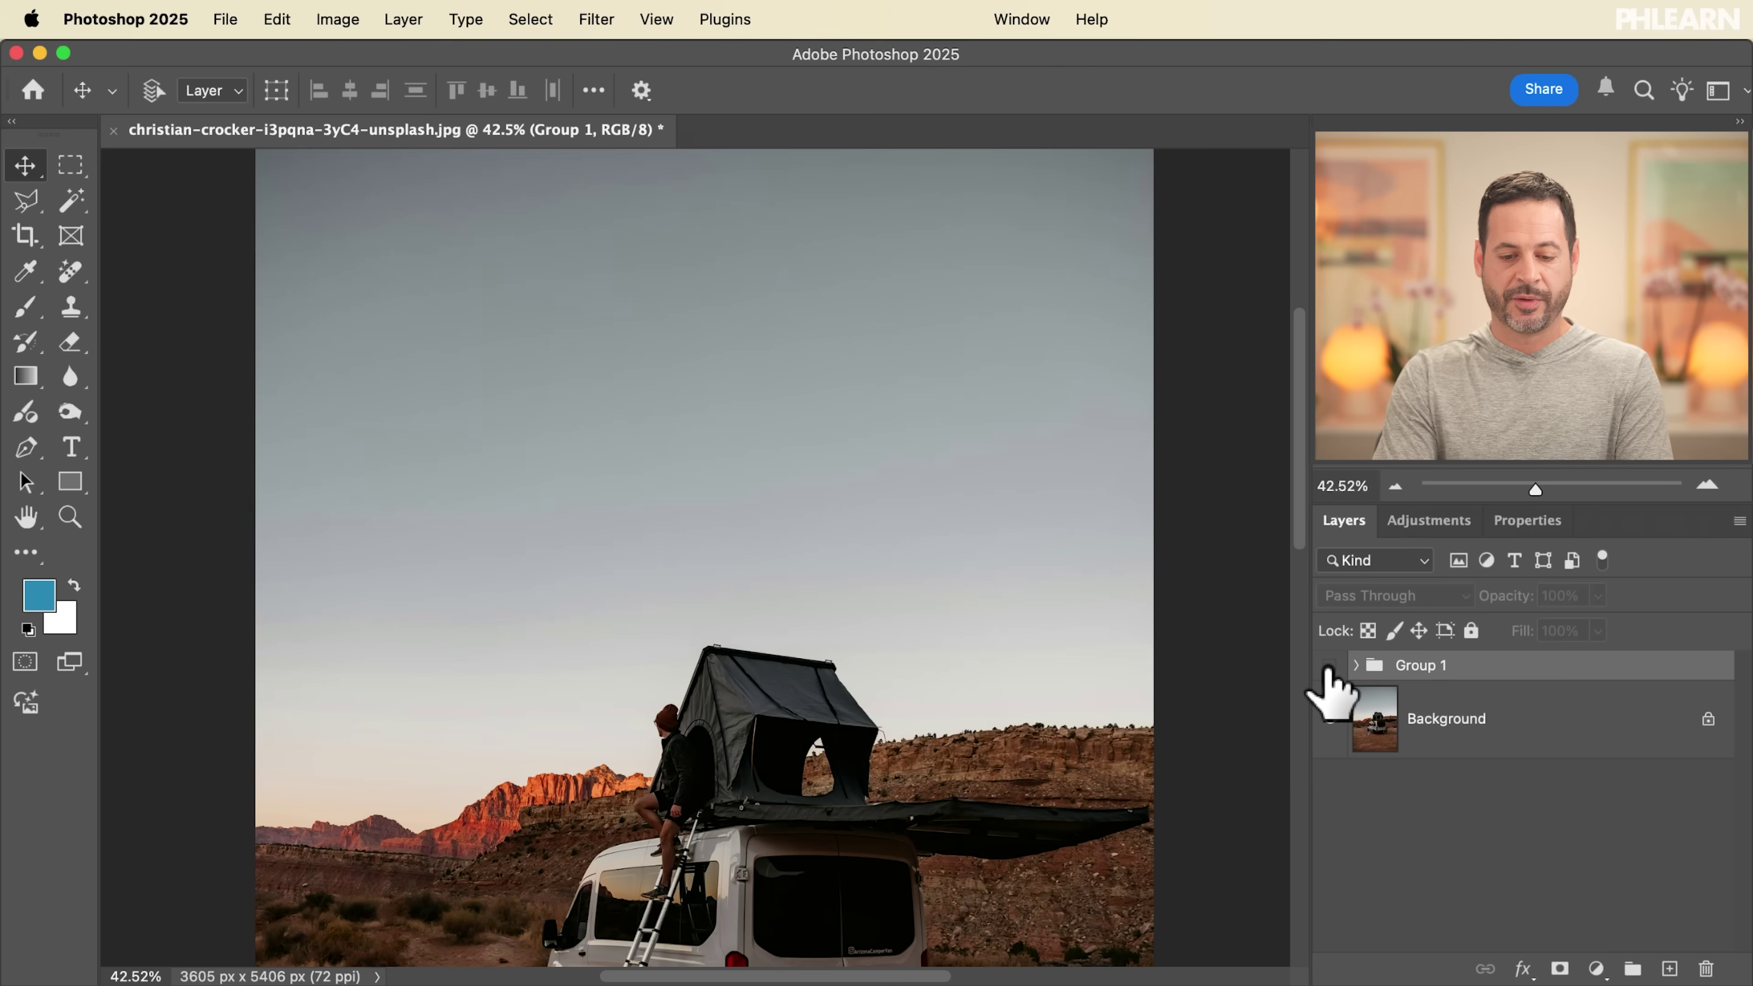
click(1329, 665)
click(1329, 665)
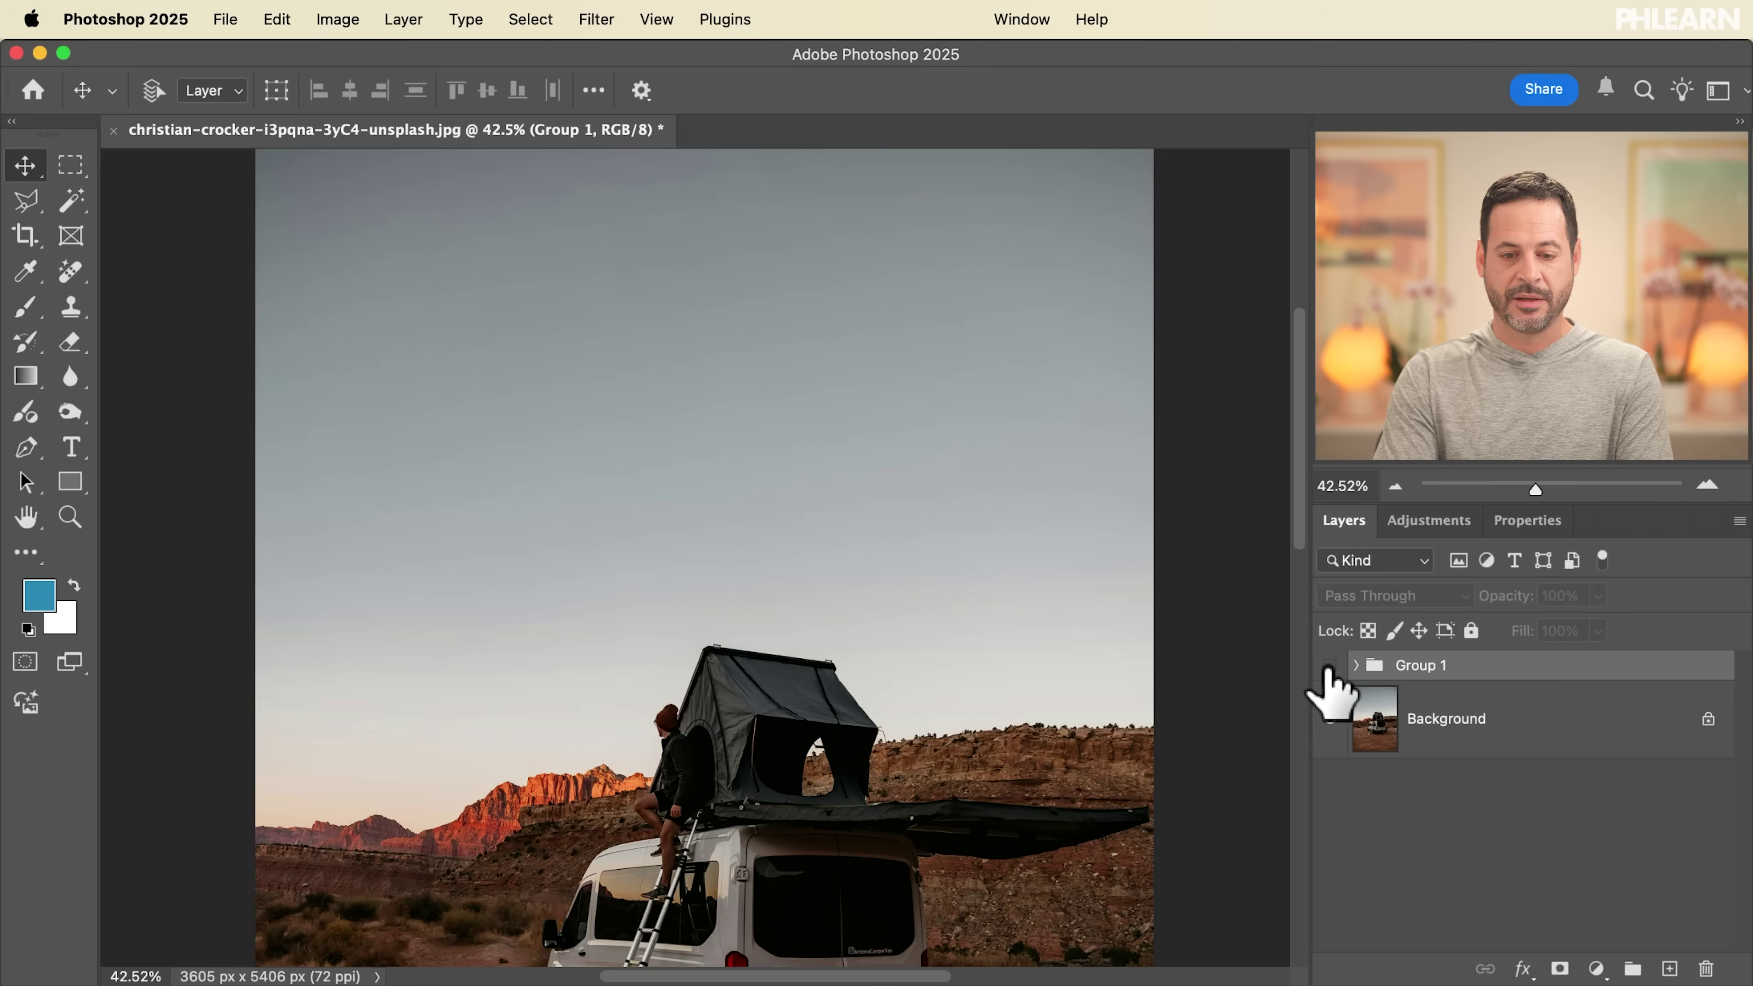
click(1329, 665)
click(1328, 665)
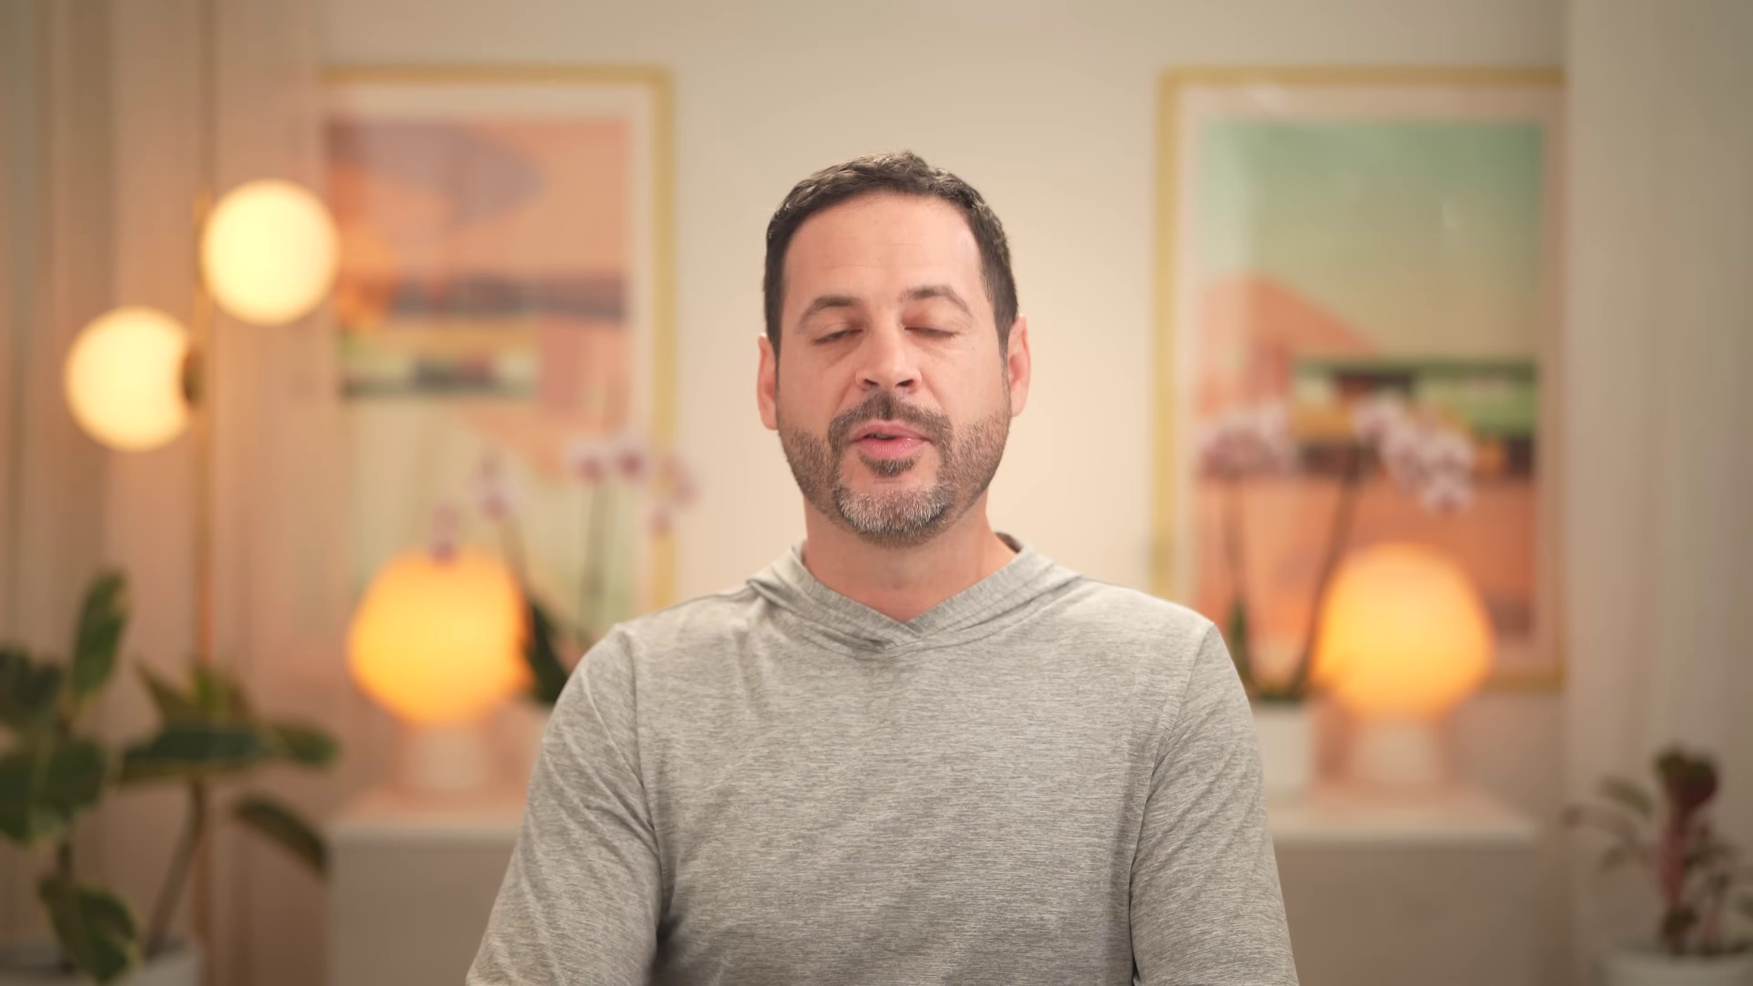